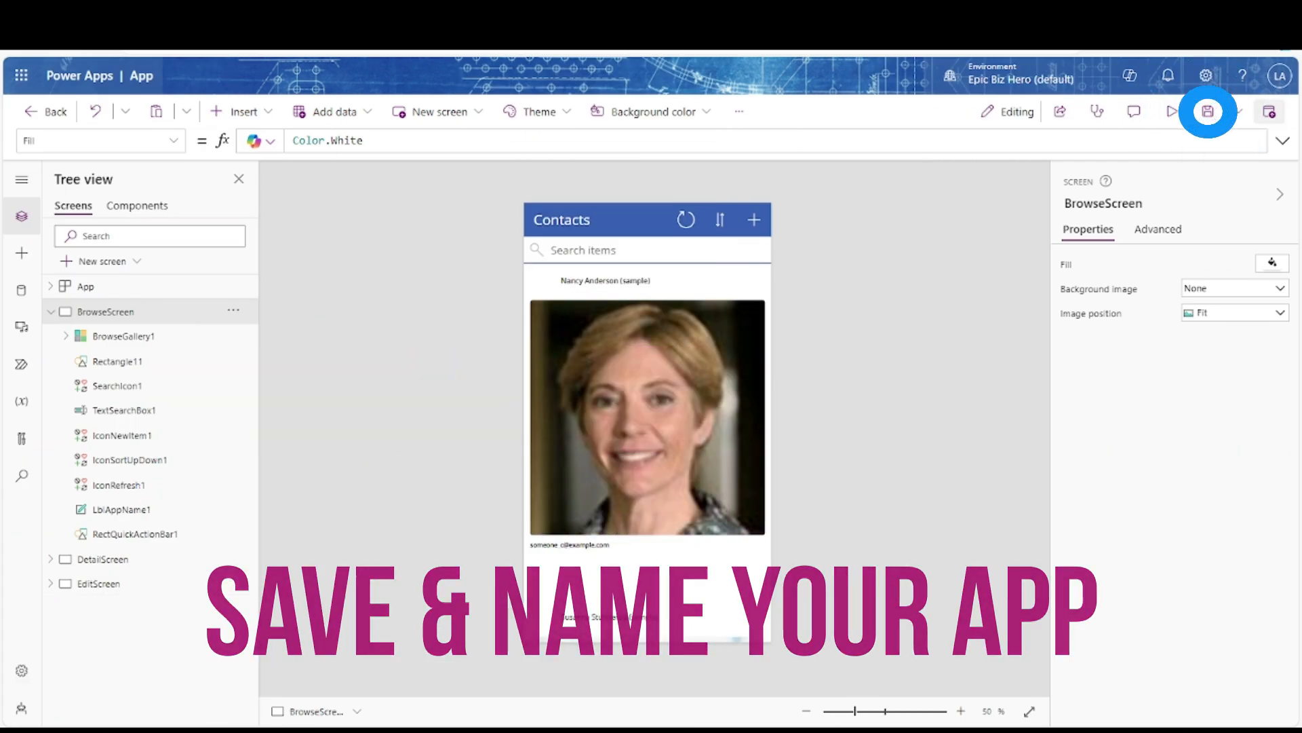
# Save the app under the name "Wedding Comm"
pyautogui.click(1207, 112)
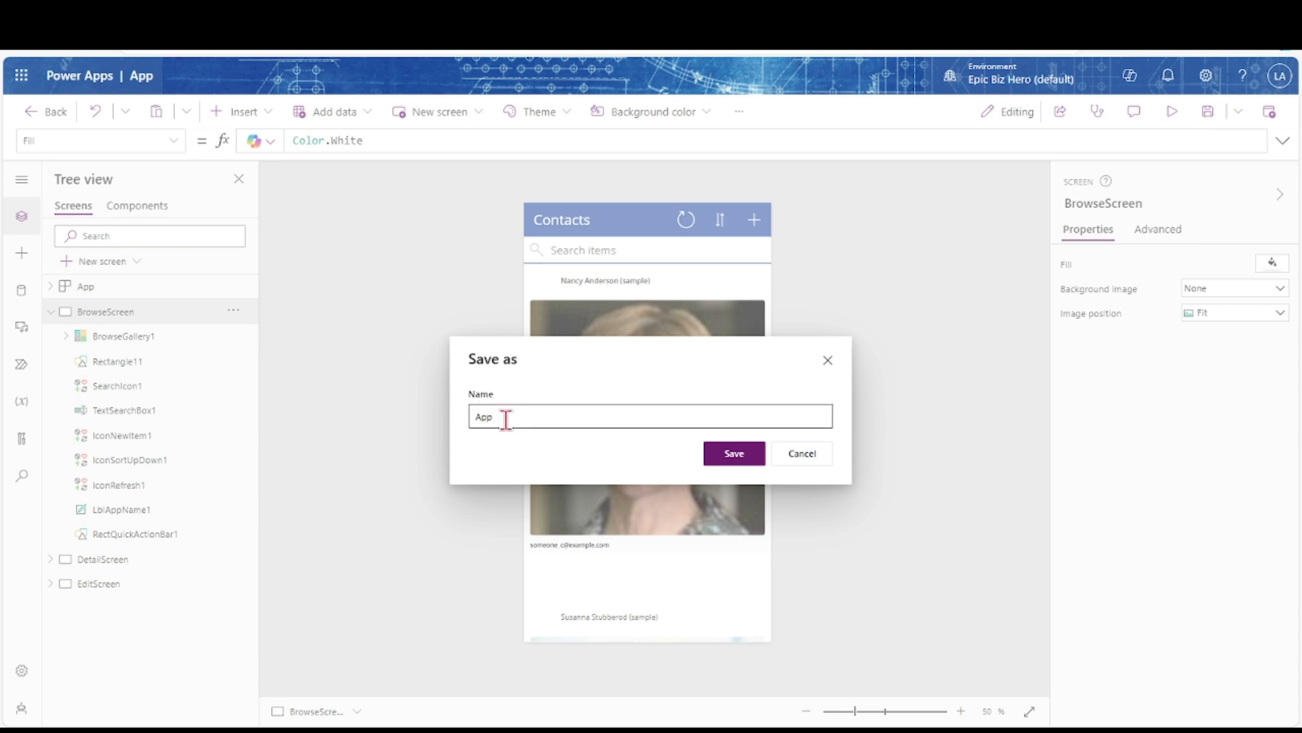
pyautogui.write('Wedding Communication')
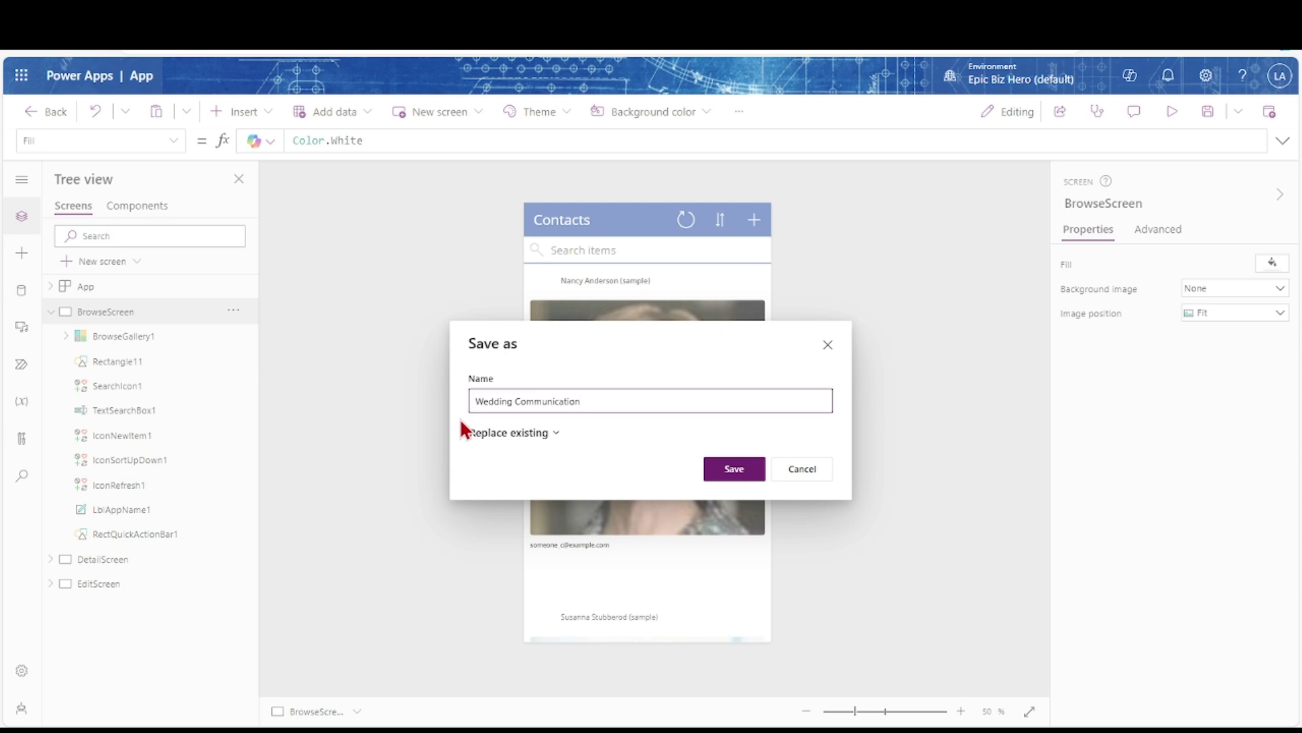
pyautogui.press('BackSpace')
pyautogui.press('BackSpace')
pyautogui.press('BackSpace')
pyautogui.press('BackSpace')
pyautogui.press('BackSpace')
pyautogui.press('BackSpace')
pyautogui.press('BackSpace')
pyautogui.press('BackSpace')
pyautogui.press('BackSpace')
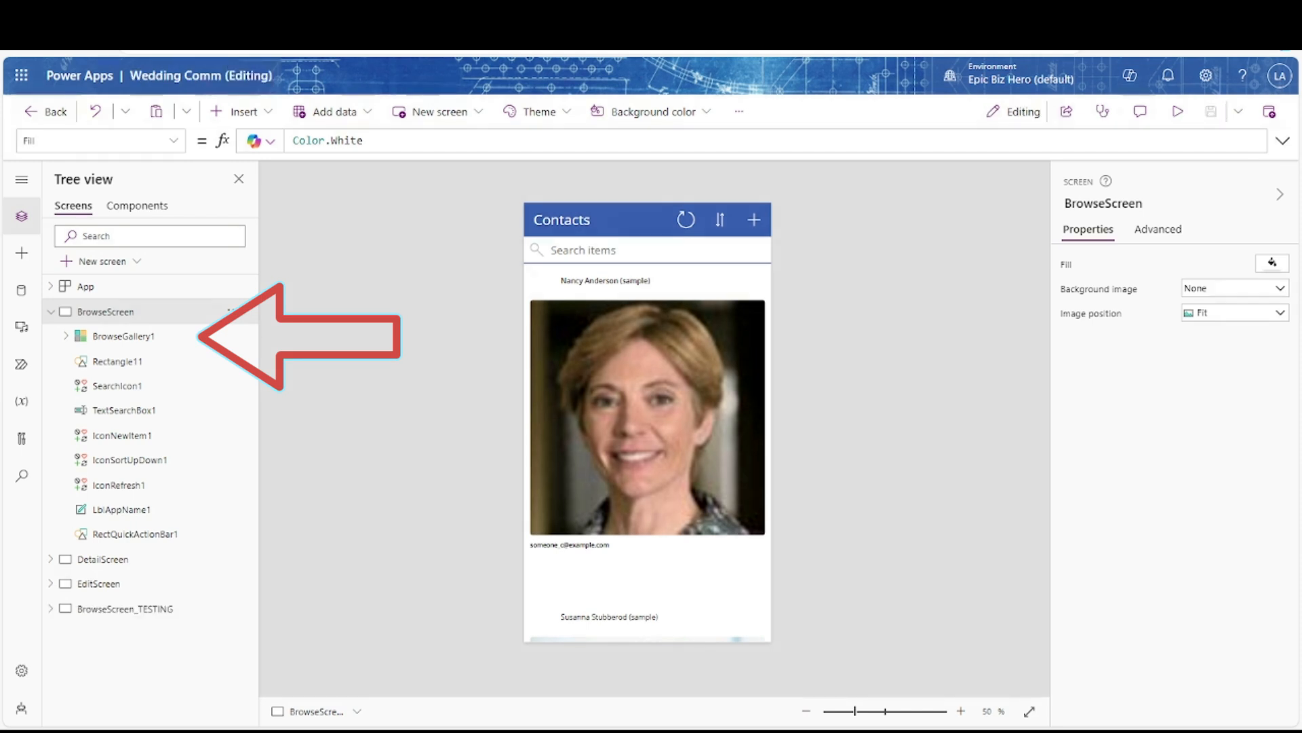
# Examine each top-level control of BrowseScreen, from the gallery and search controls to the header icons, app name label and action bar
pyautogui.click(121, 338)
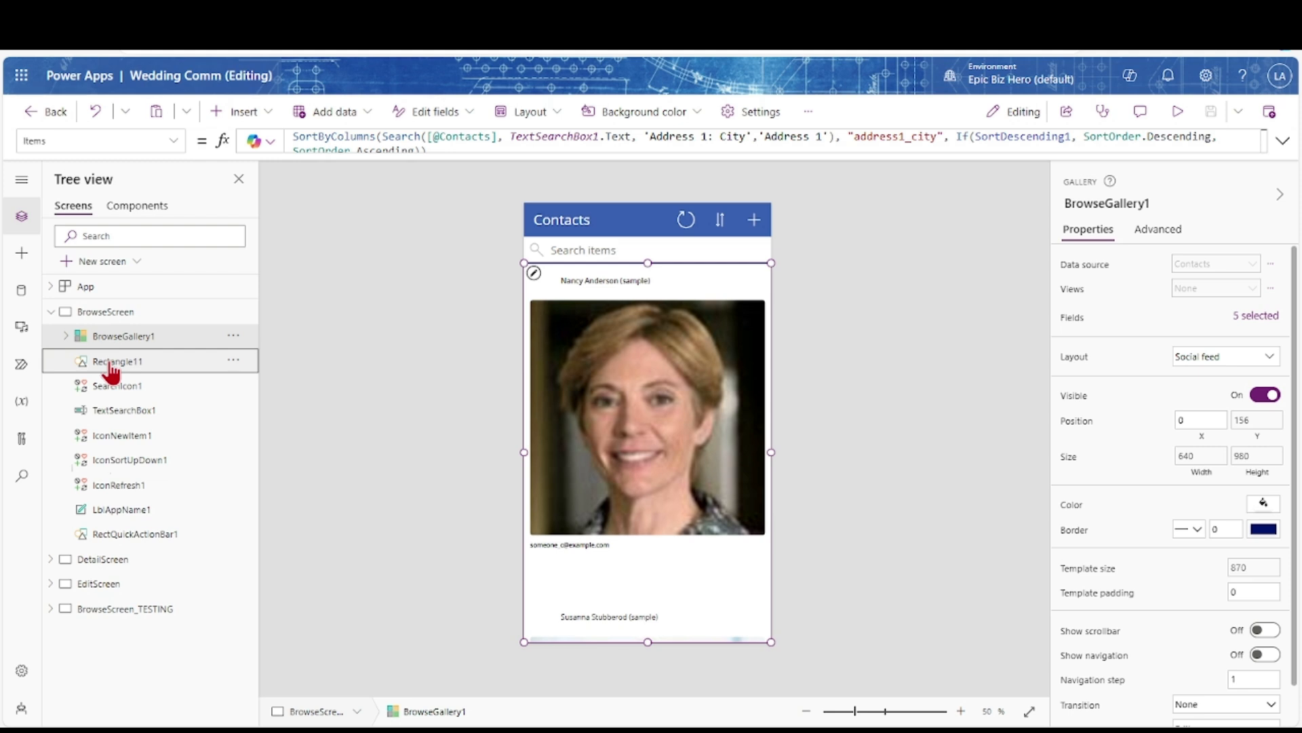
pyautogui.click(109, 366)
pyautogui.click(108, 390)
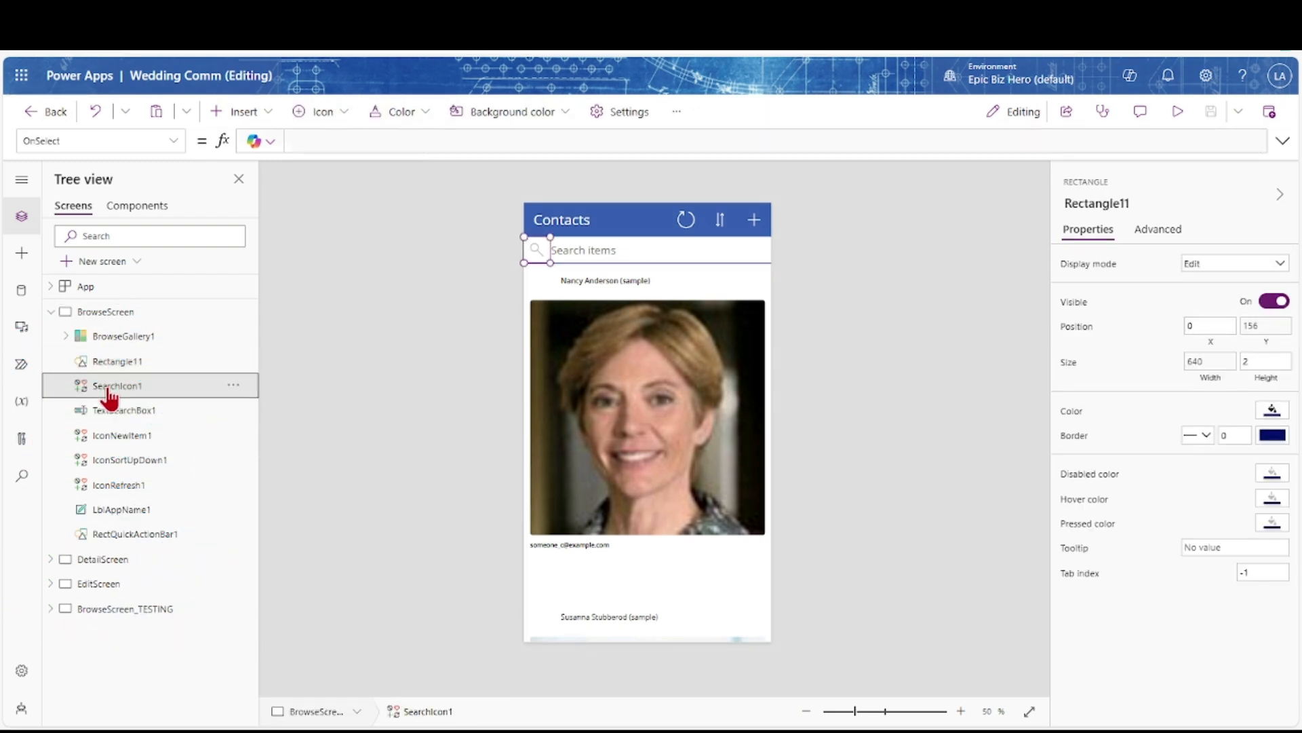
pyautogui.click(104, 412)
pyautogui.click(104, 434)
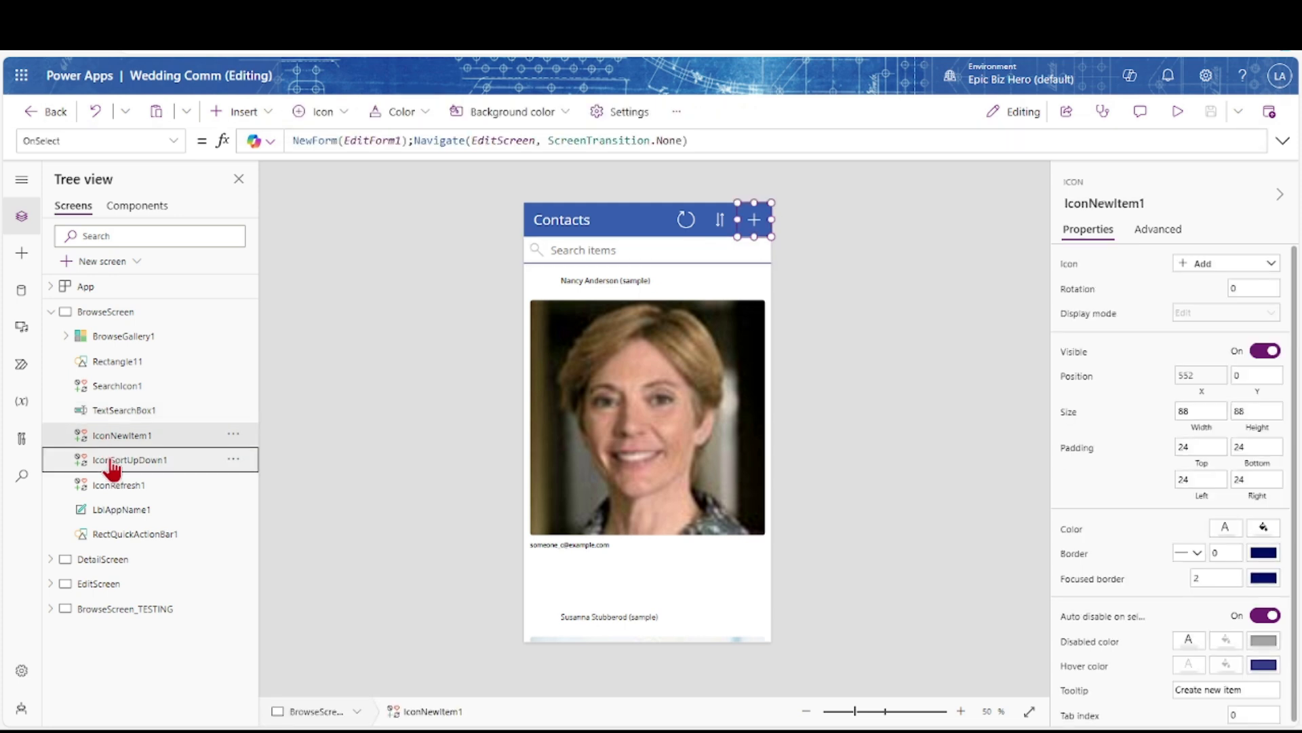
pyautogui.click(112, 467)
pyautogui.click(115, 487)
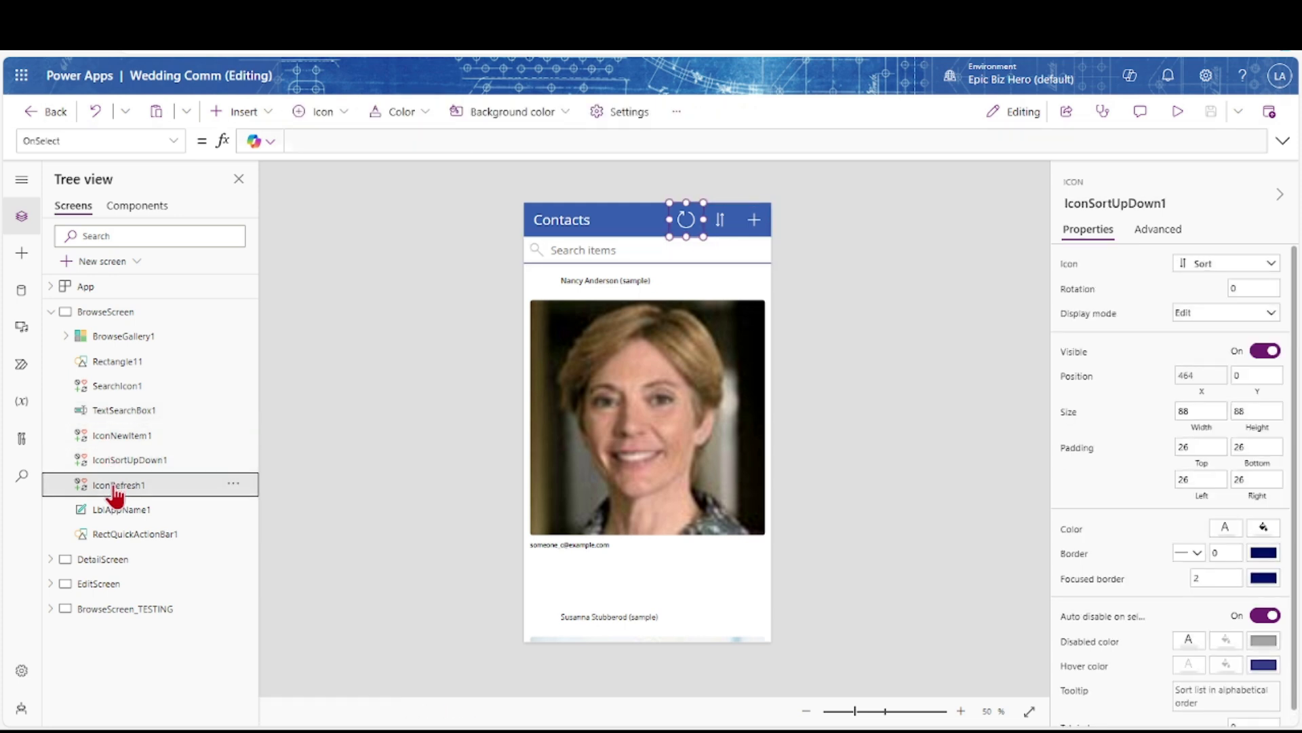
pyautogui.click(116, 513)
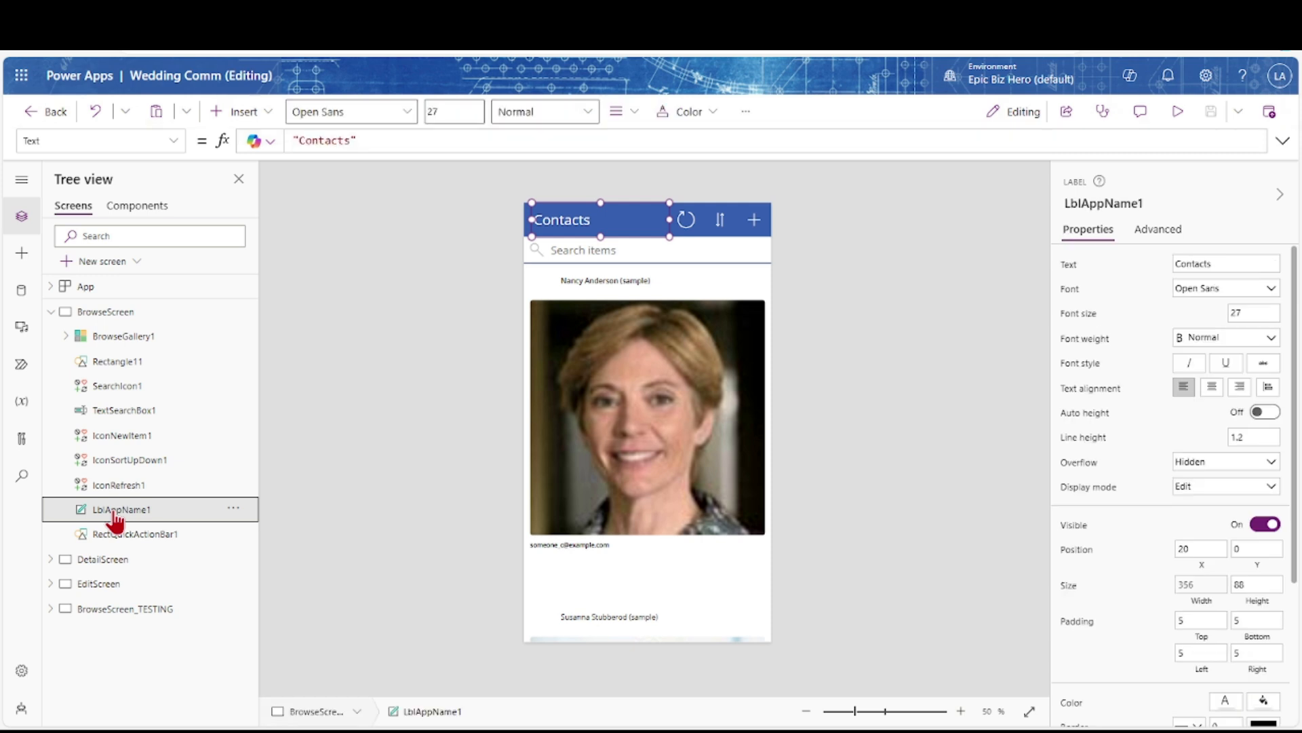
pyautogui.click(113, 539)
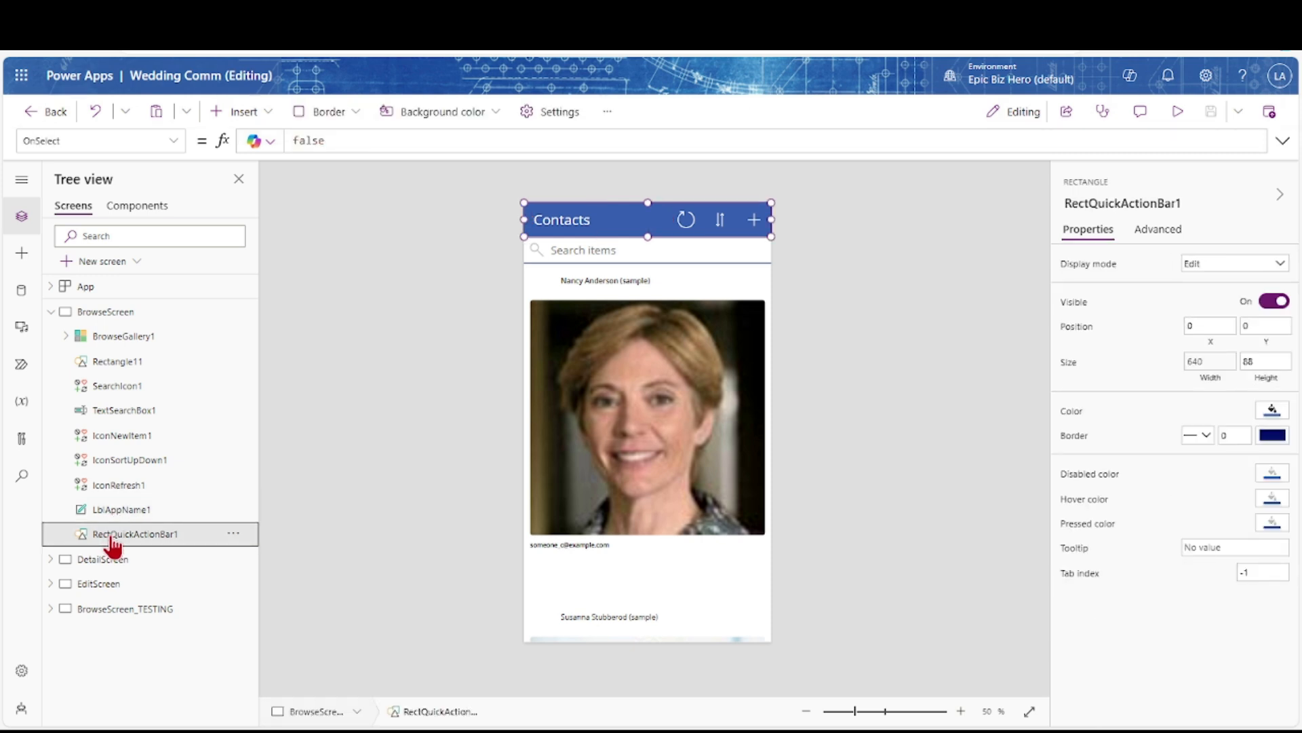
# Examine the controls nested in BrowseGallery1: Body1, Image1, Title1 and ProfileImage1
pyautogui.click(66, 337)
pyautogui.click(118, 370)
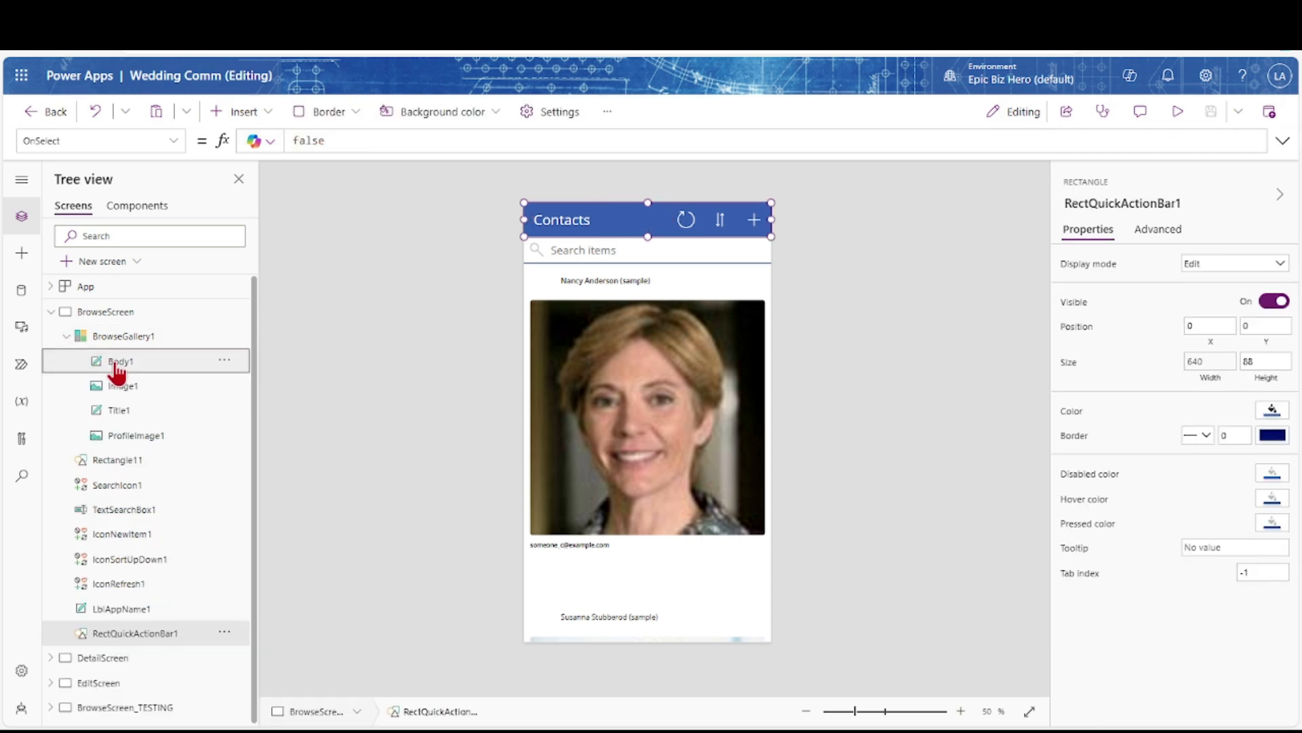
pyautogui.click(119, 399)
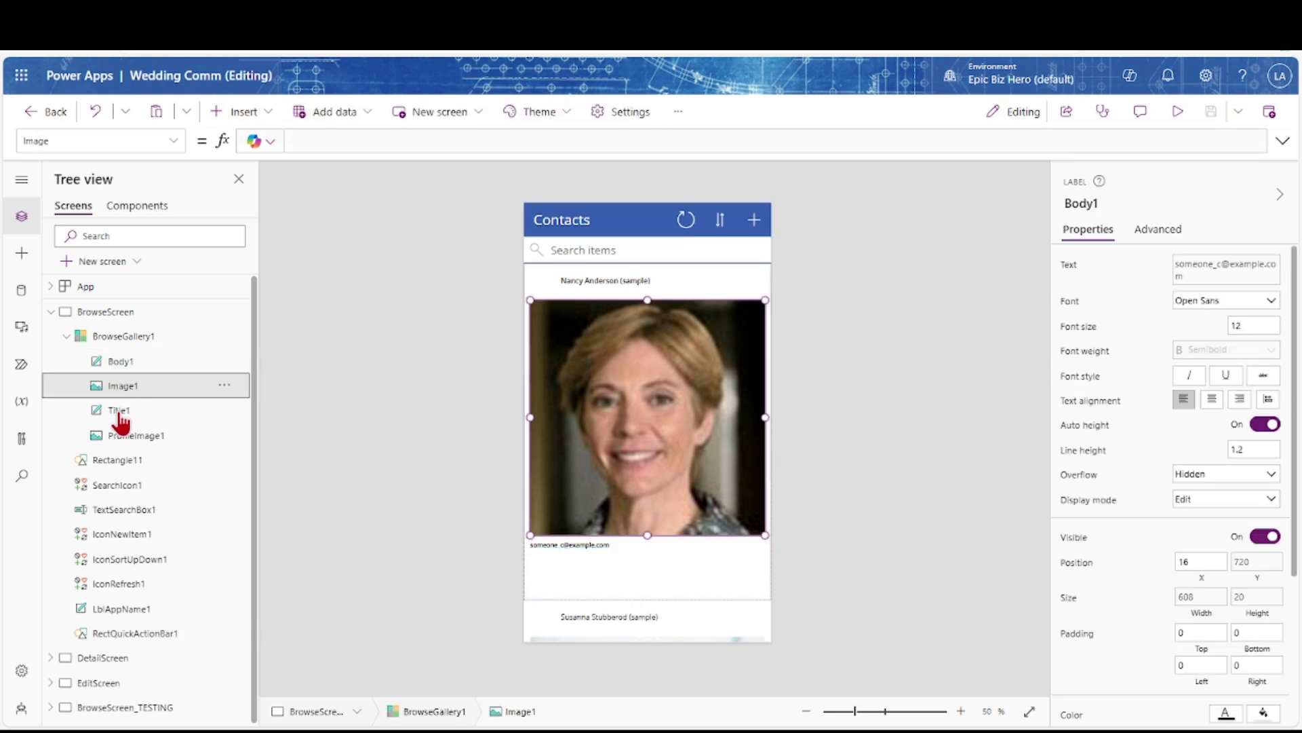
pyautogui.click(120, 413)
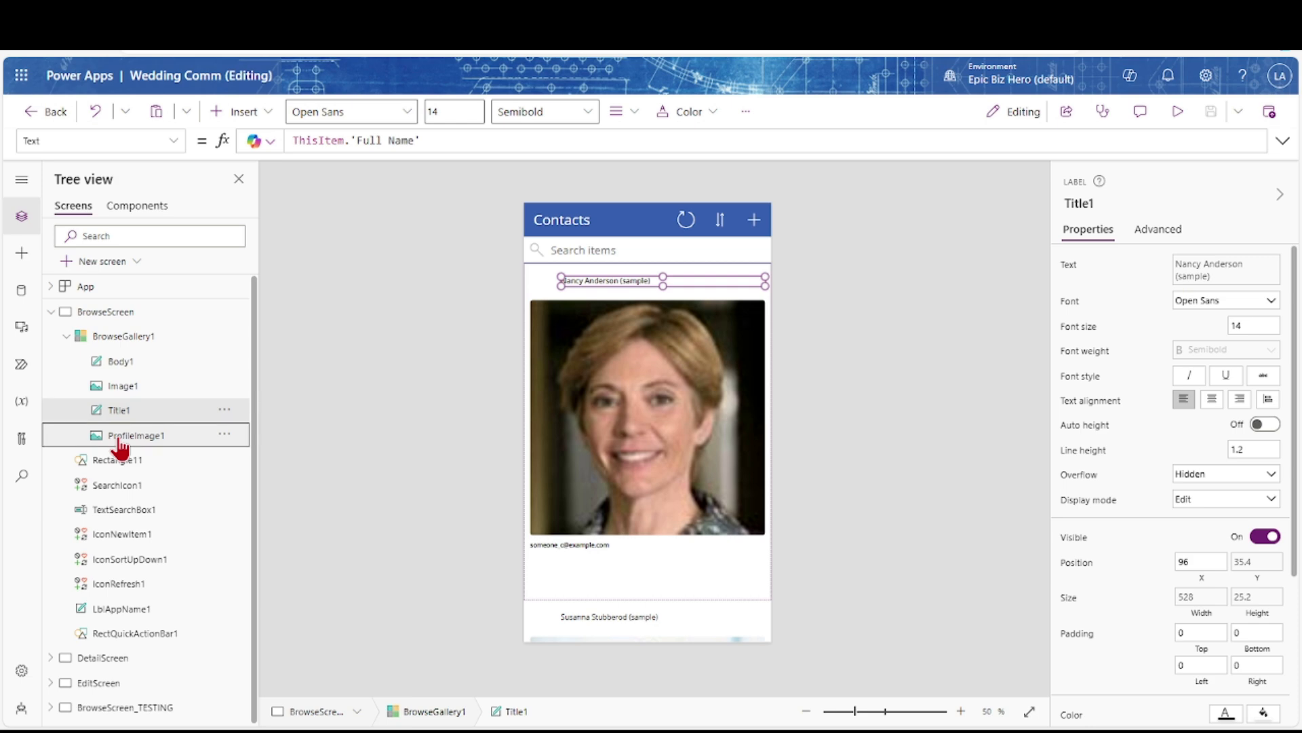
pyautogui.click(121, 441)
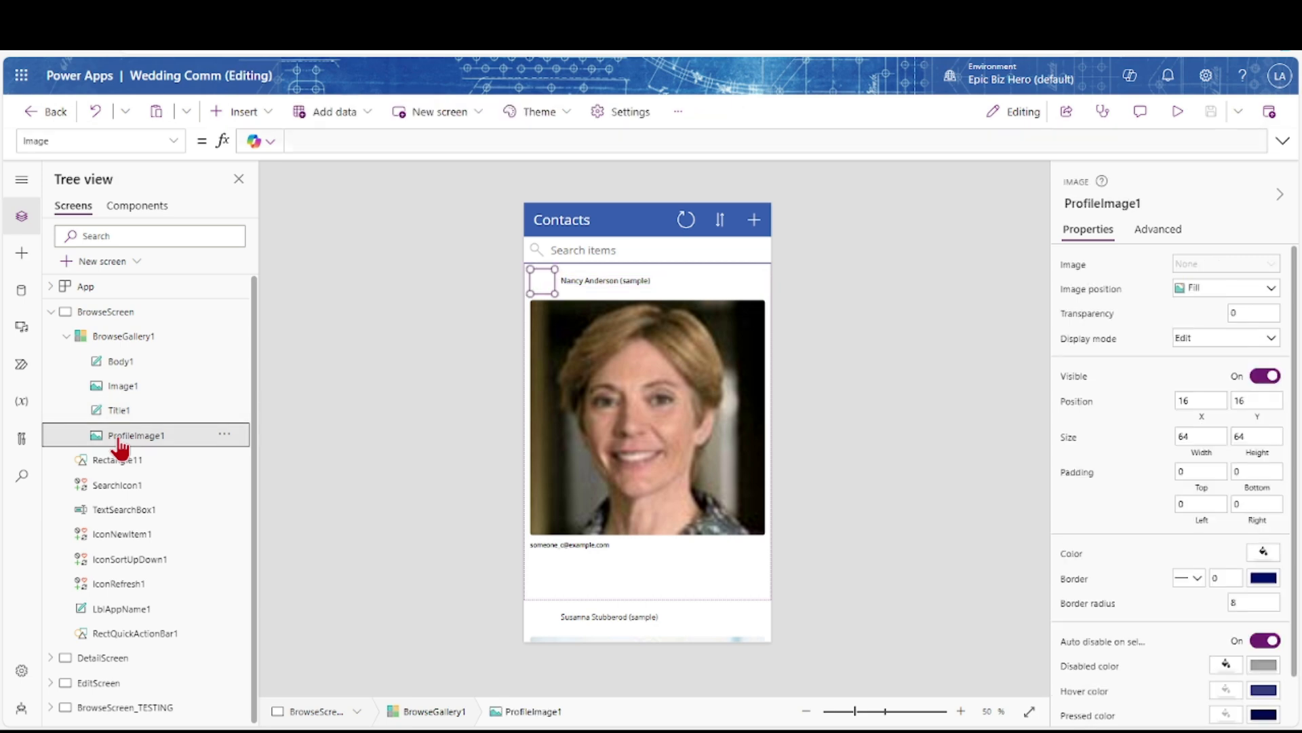
pyautogui.click(66, 337)
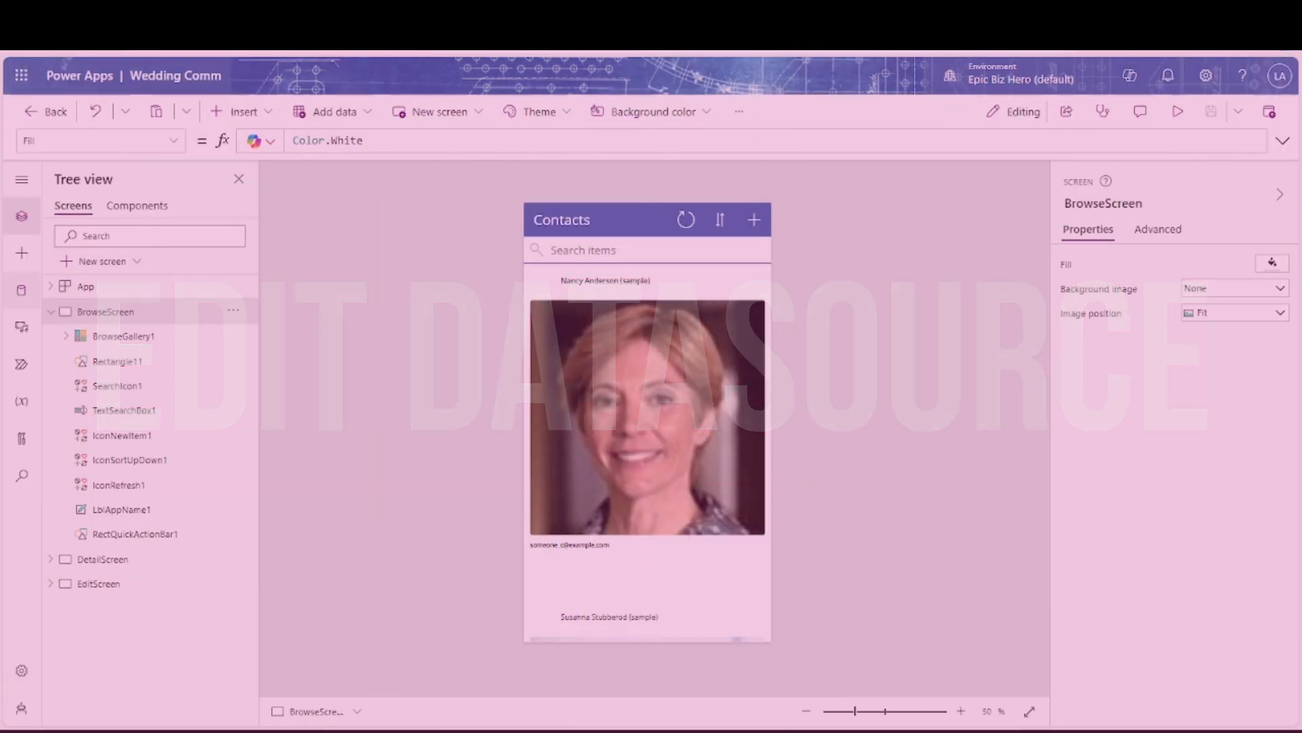
# Open the Contacts data source for editing its table data
pyautogui.click(21, 292)
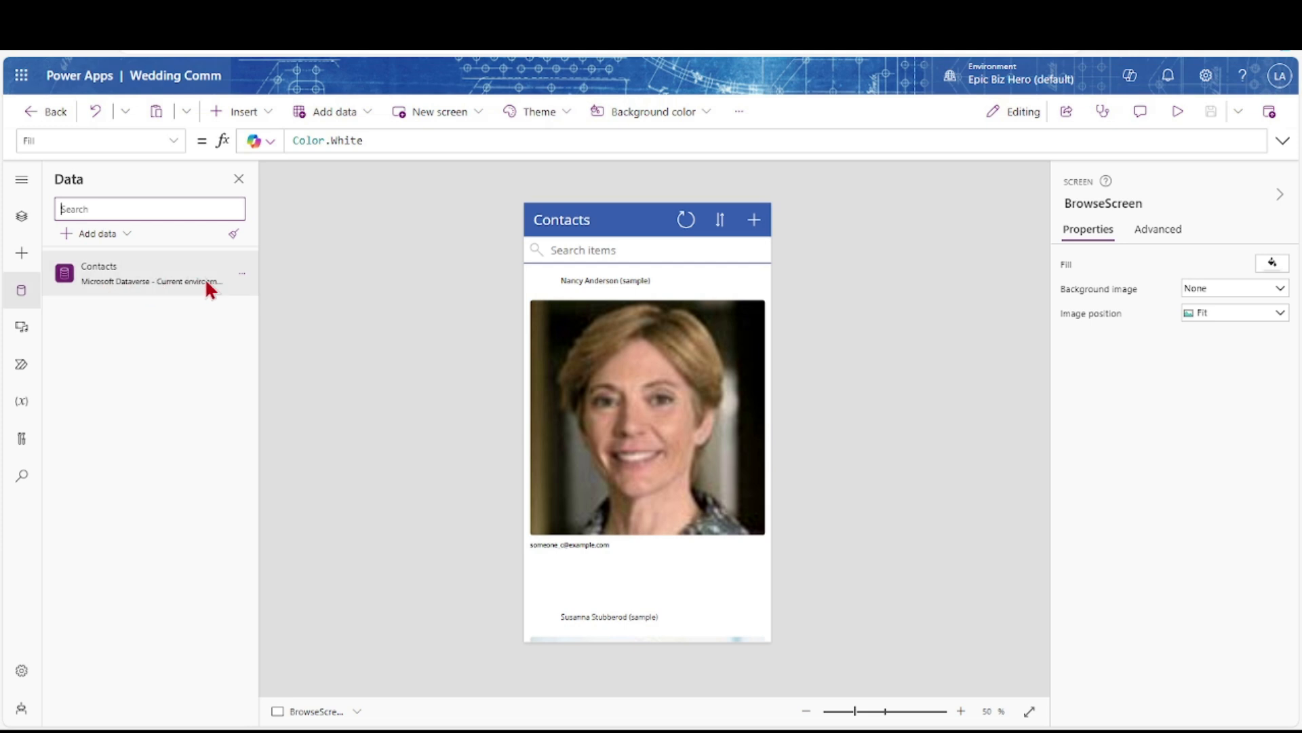
pyautogui.click(241, 277)
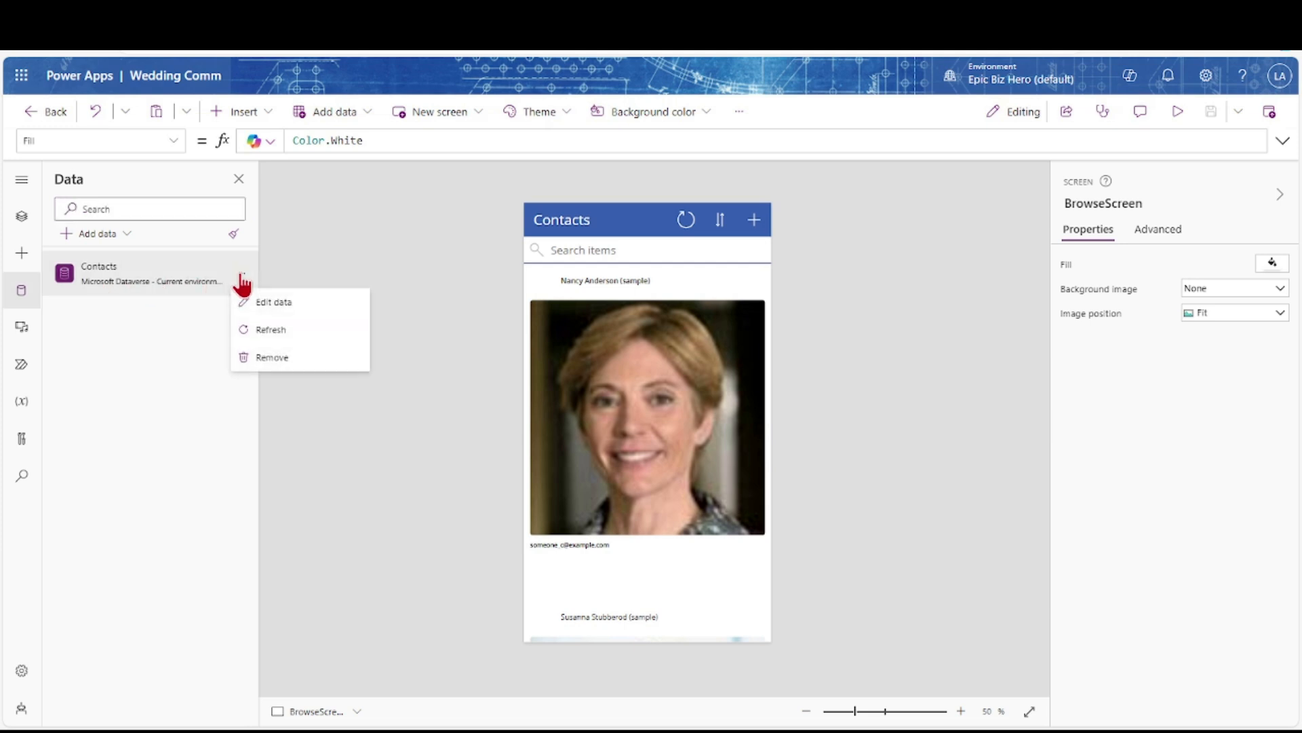
pyautogui.click(267, 302)
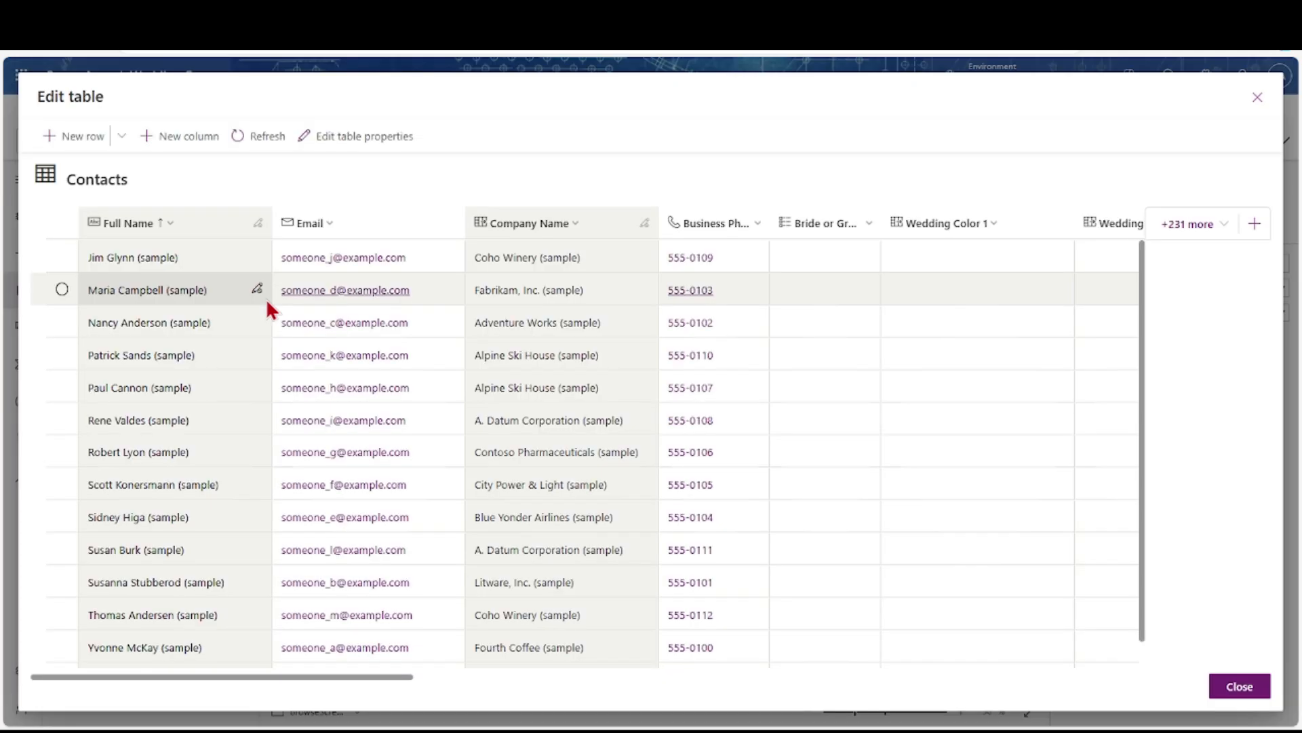
# Set the bride-or-groom value to Bride for the lower A. Datum Corporation contact and Groom for the lower Coho Winery contact, and close the table
pyautogui.scroll(-1, 117, 325)
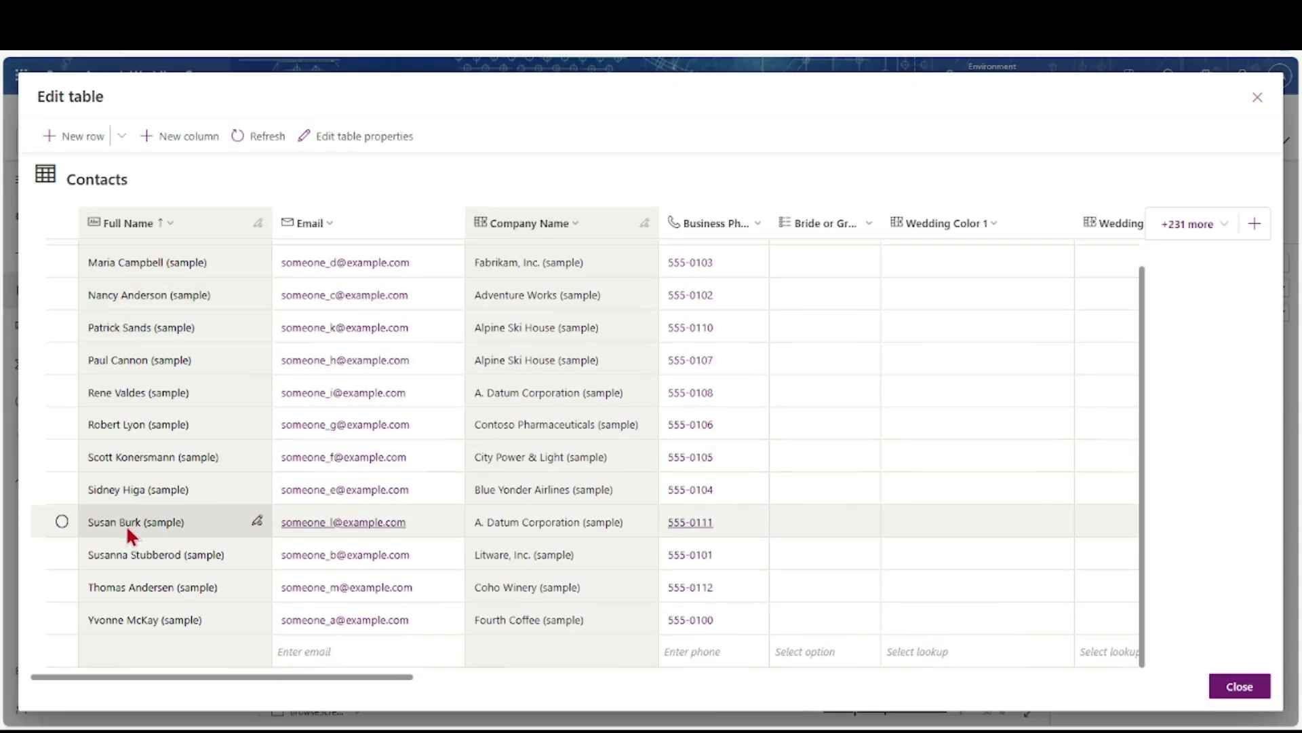
pyautogui.click(813, 528)
pyautogui.click(812, 520)
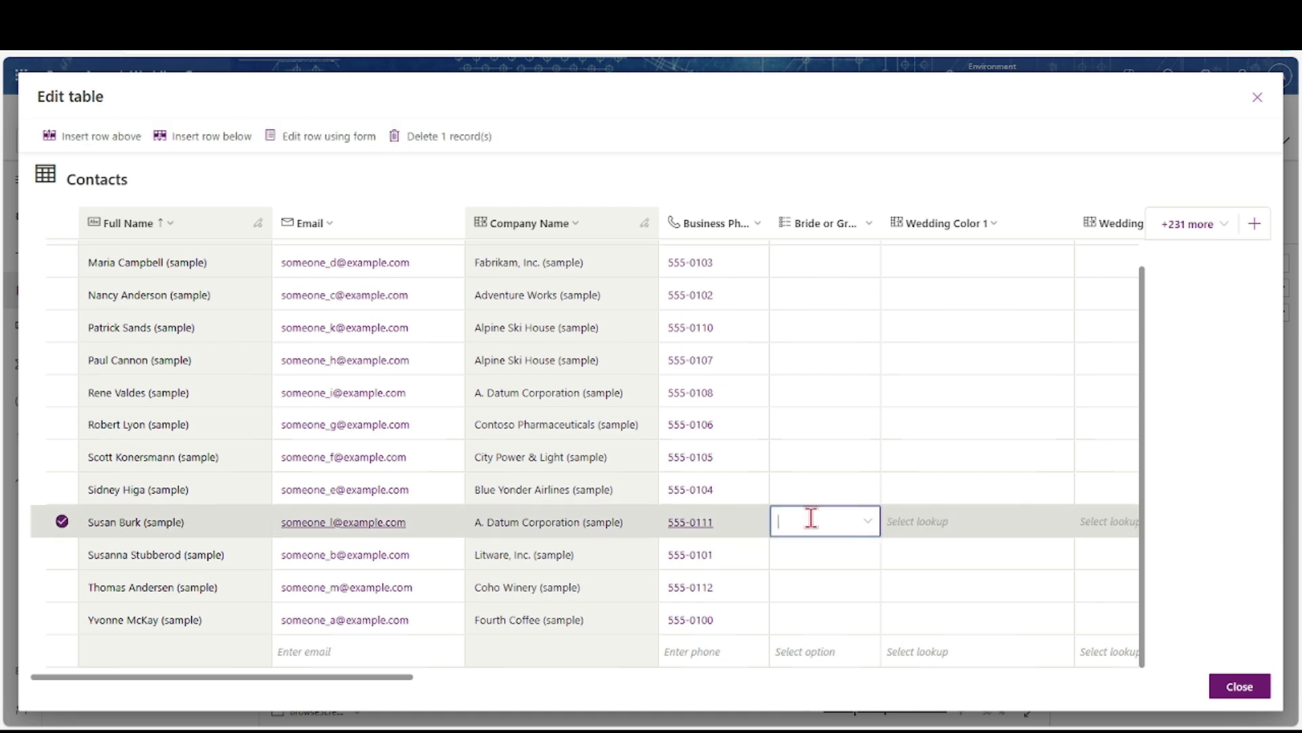
pyautogui.click(787, 590)
pyautogui.click(792, 588)
pyautogui.write('Groom')
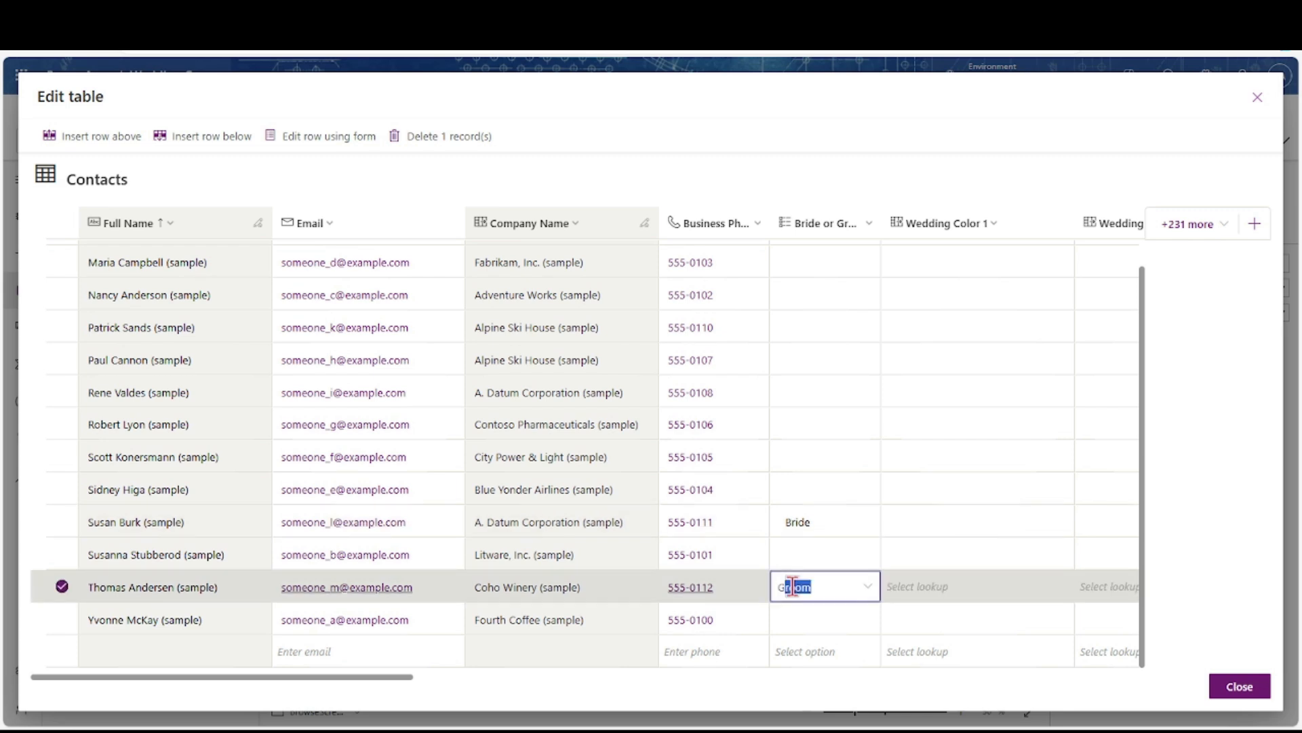
pyautogui.click(1230, 692)
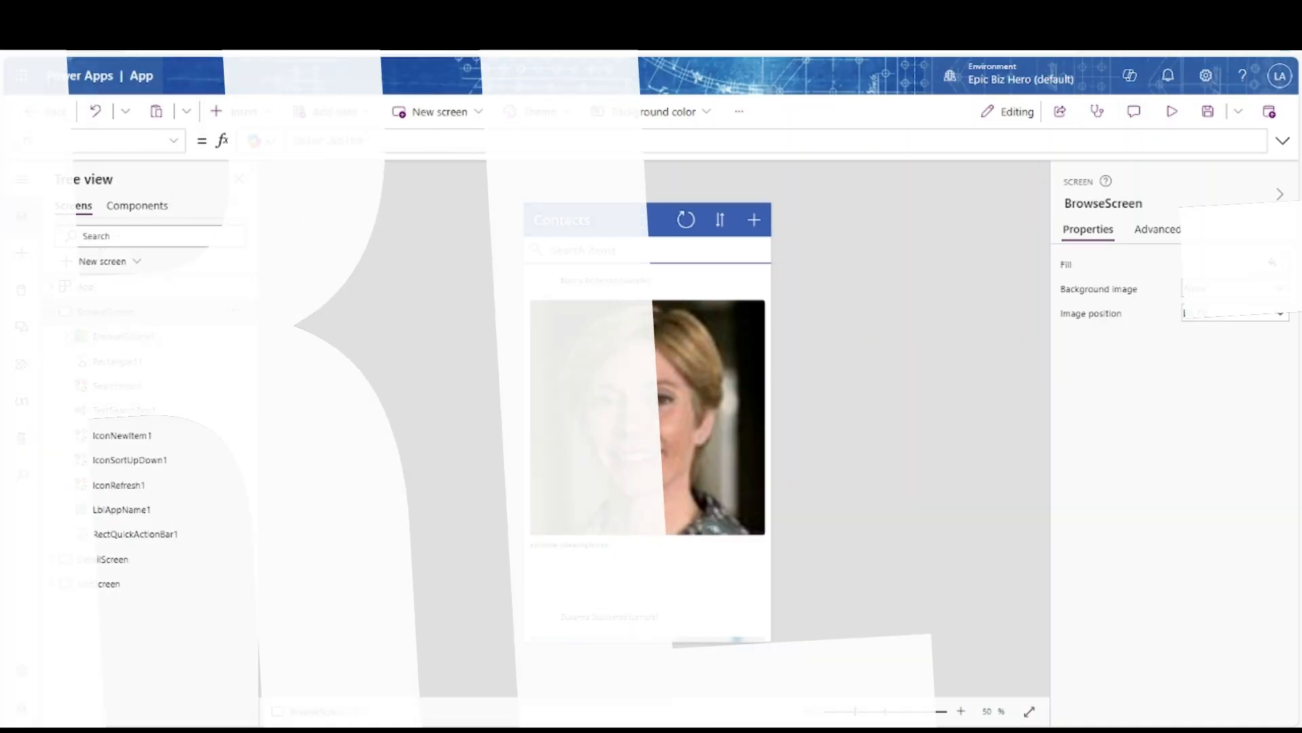
# Leave the app editor and create a new table from blank named "Bride and Groom"
pyautogui.click(47, 111)
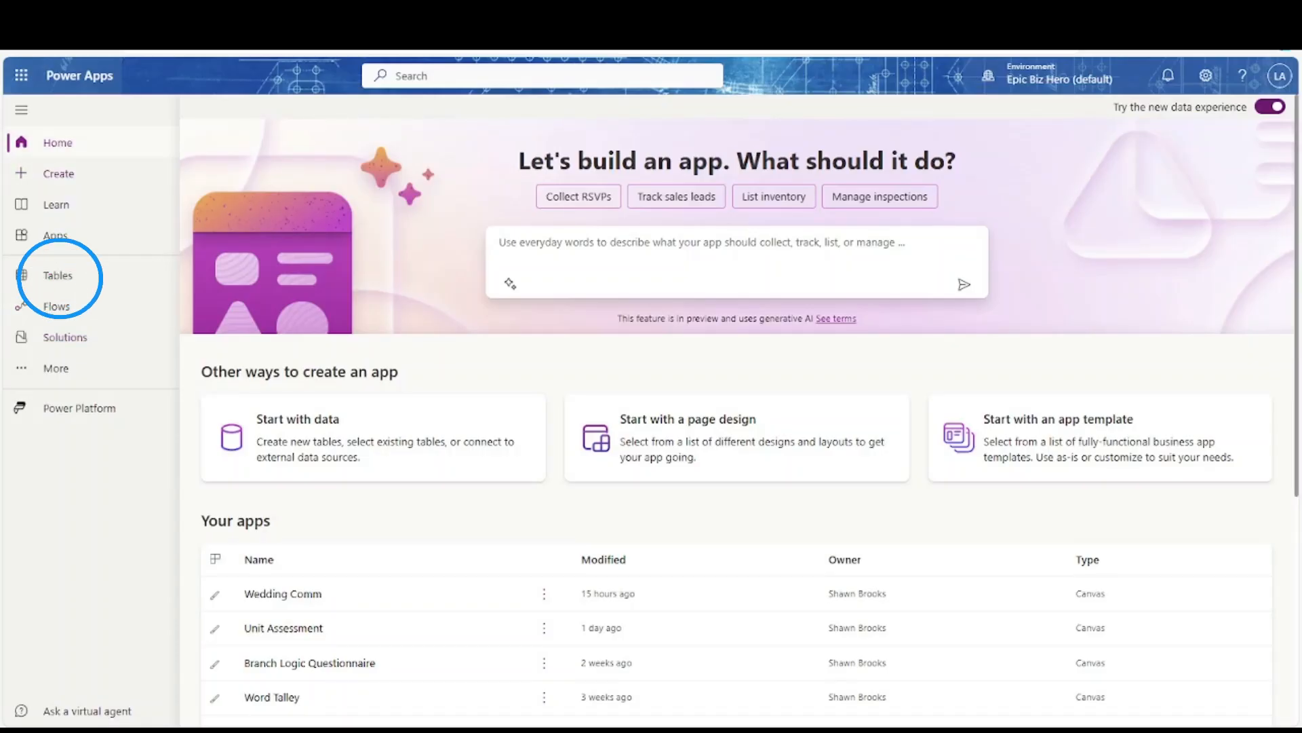
pyautogui.click(59, 276)
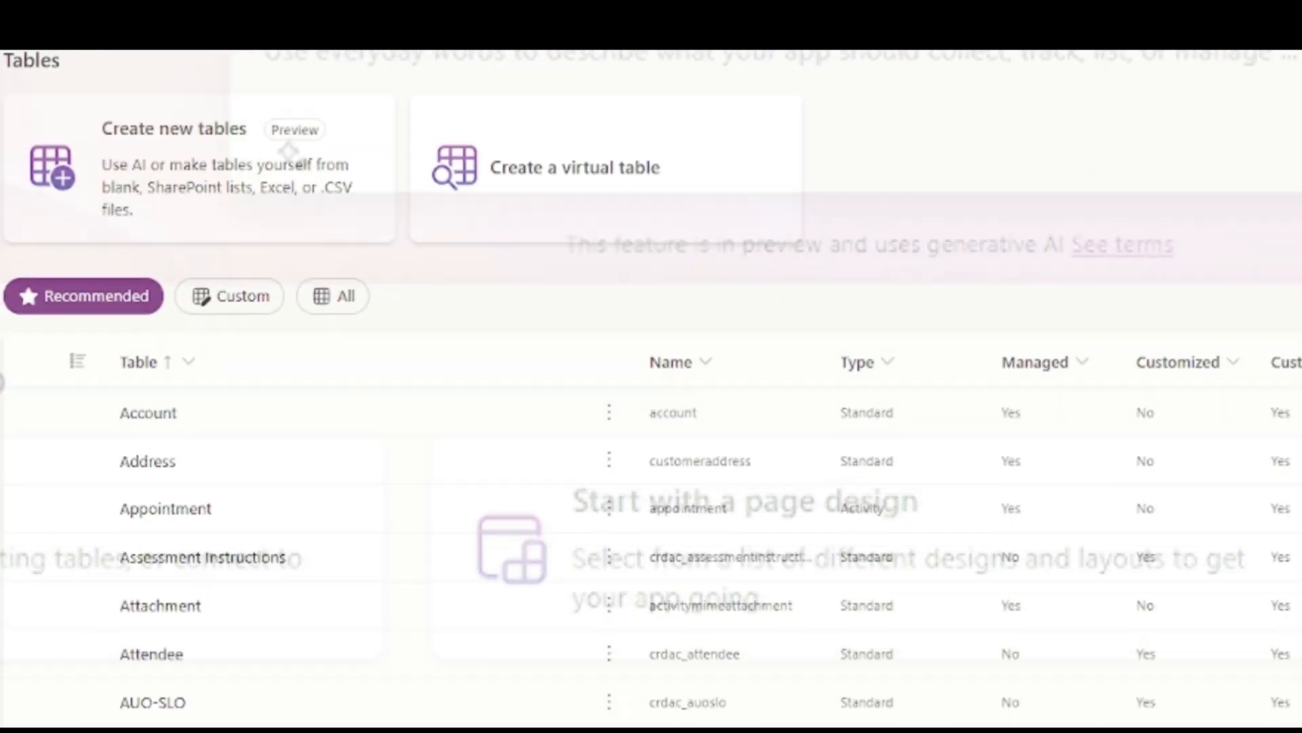
pyautogui.click(244, 111)
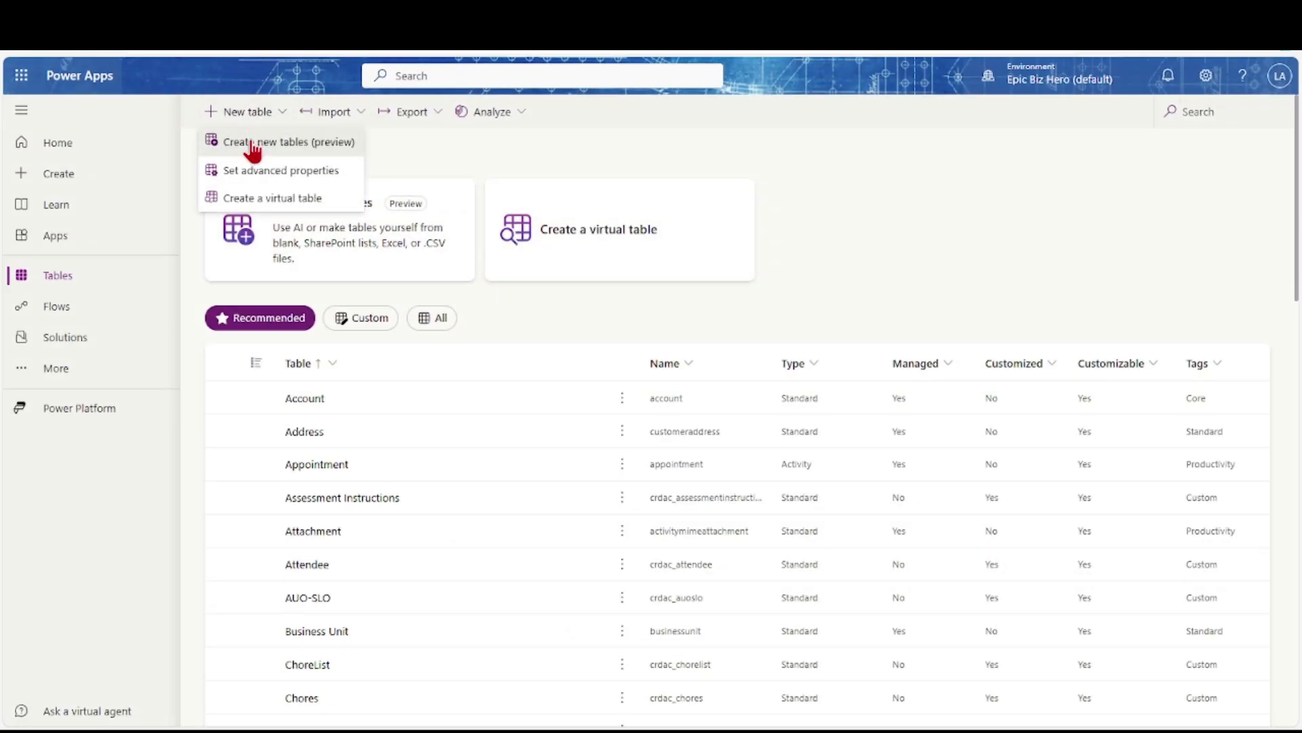
pyautogui.click(253, 145)
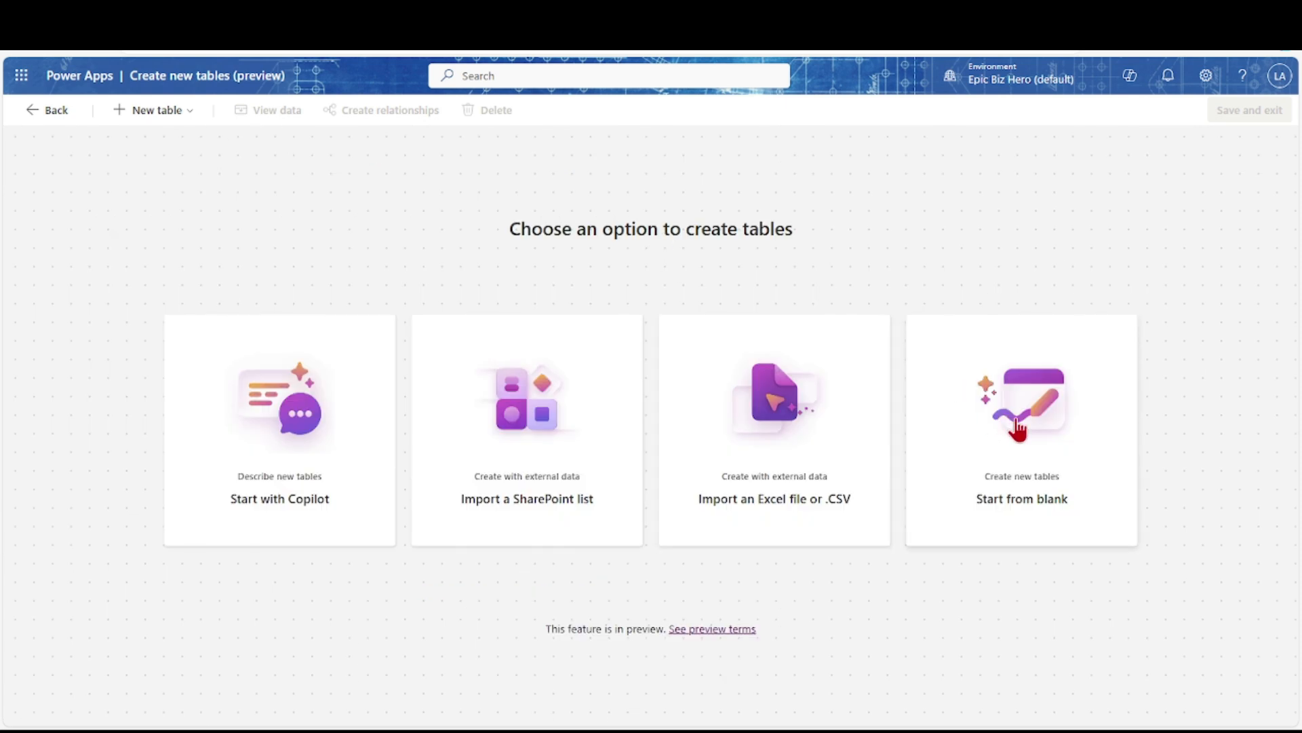
pyautogui.click(1018, 429)
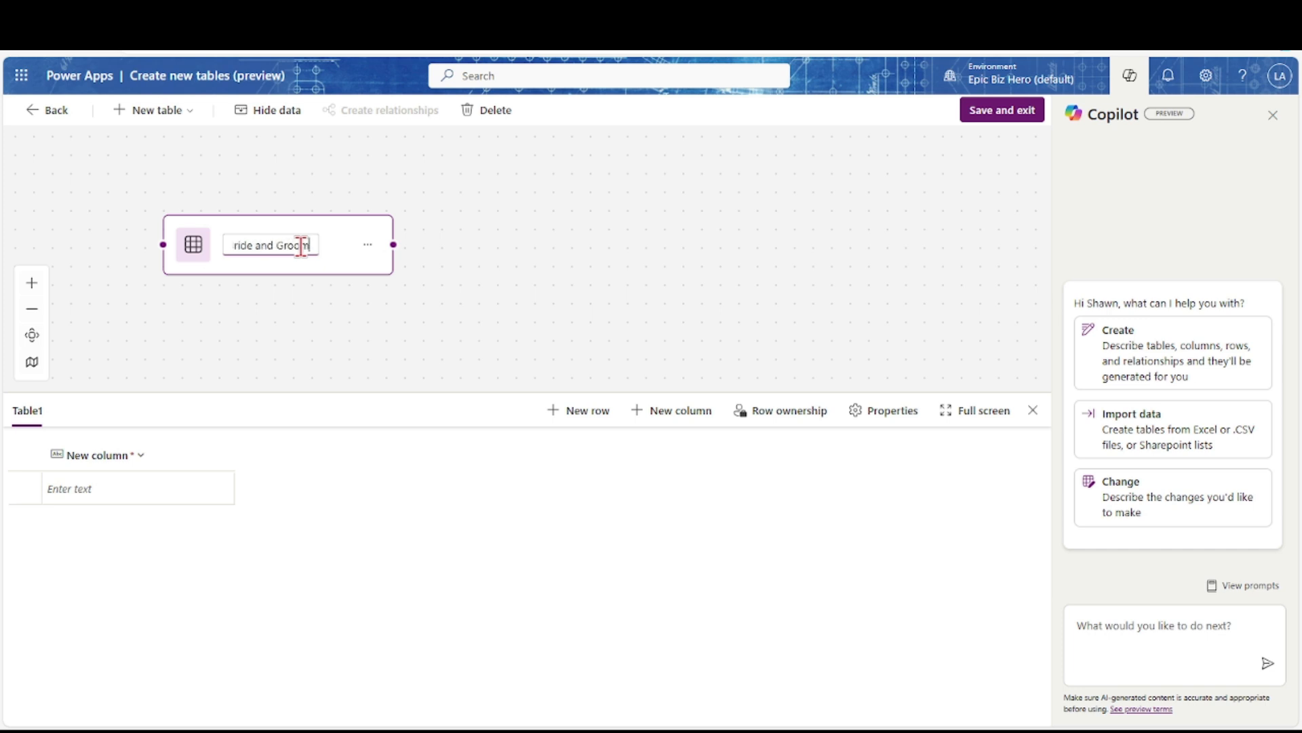
pyautogui.press('Return')
# Rename the new table's only column to "Type"
pyautogui.click(142, 456)
pyautogui.click(114, 486)
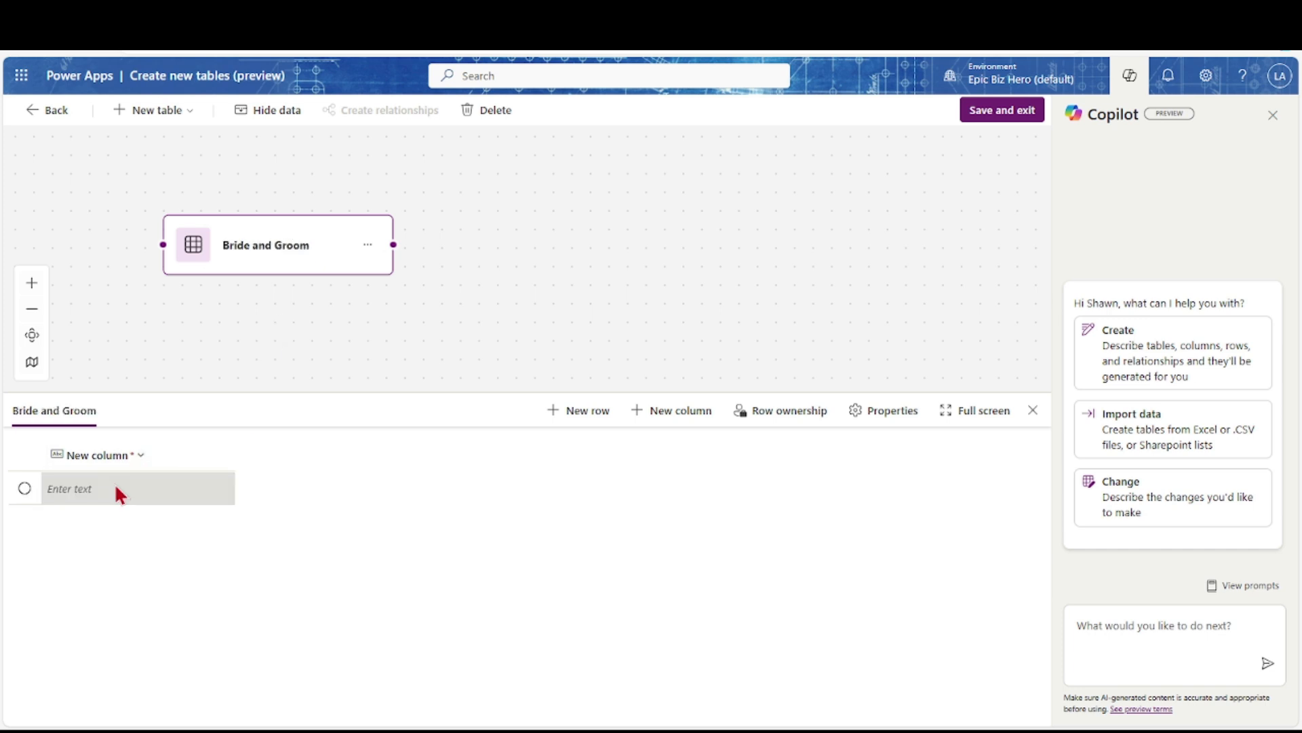
pyautogui.write('Type')
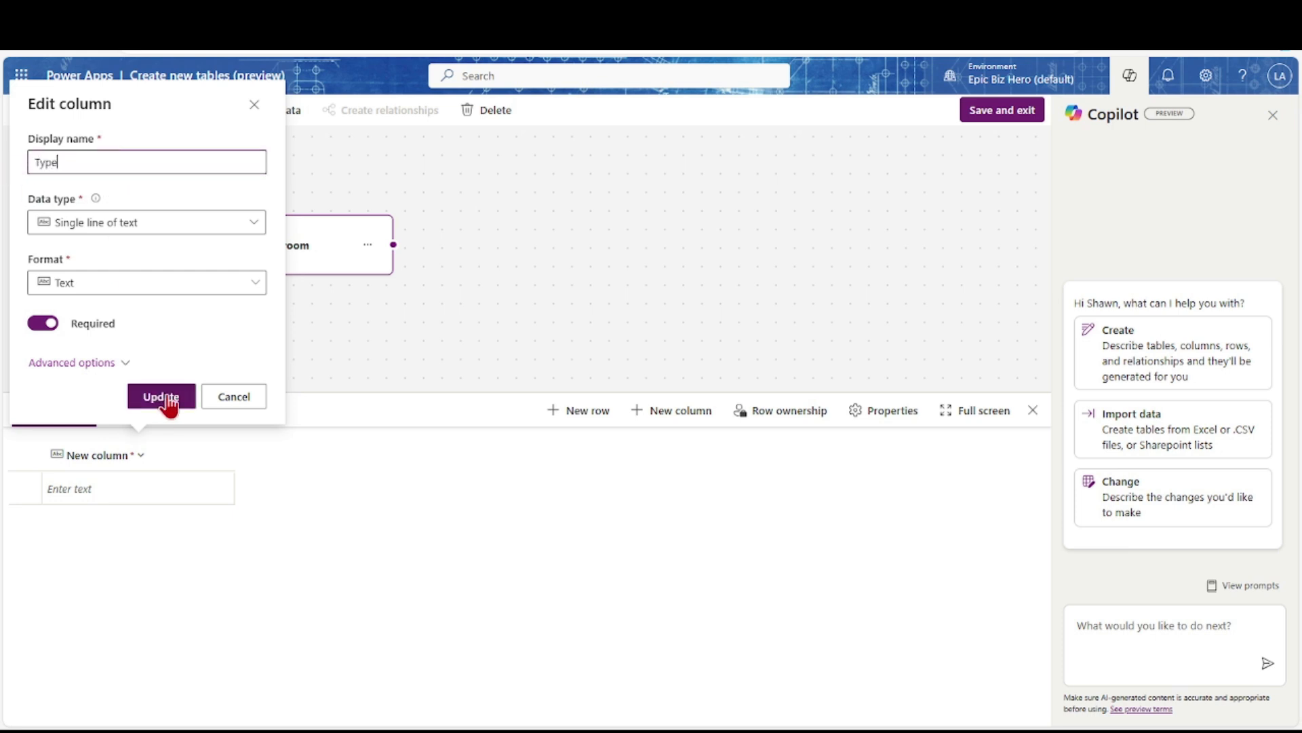
pyautogui.click(168, 398)
# Enter the rows "Bride" and "Groom" in the Type column, and save and exit the new table
pyautogui.click(115, 488)
pyautogui.write('Bride')
pyautogui.press('Return')
pyautogui.click(105, 523)
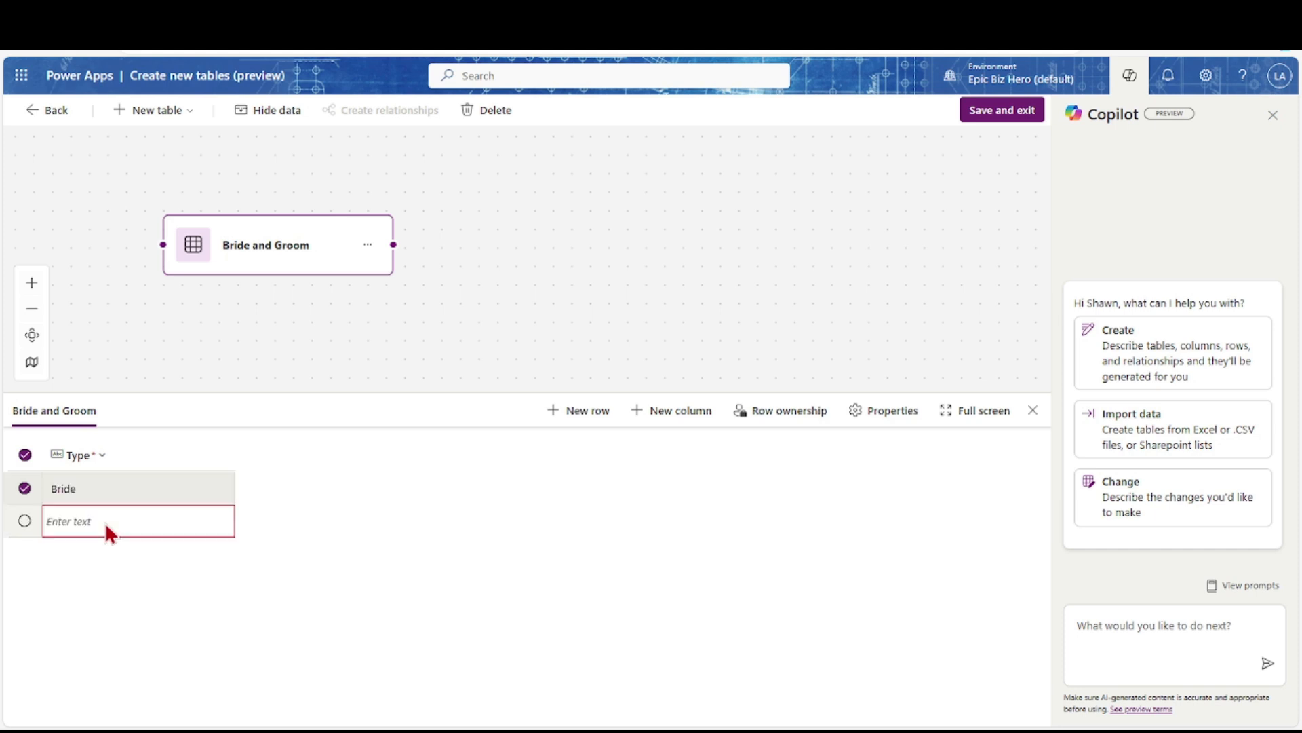
pyautogui.write('Groom')
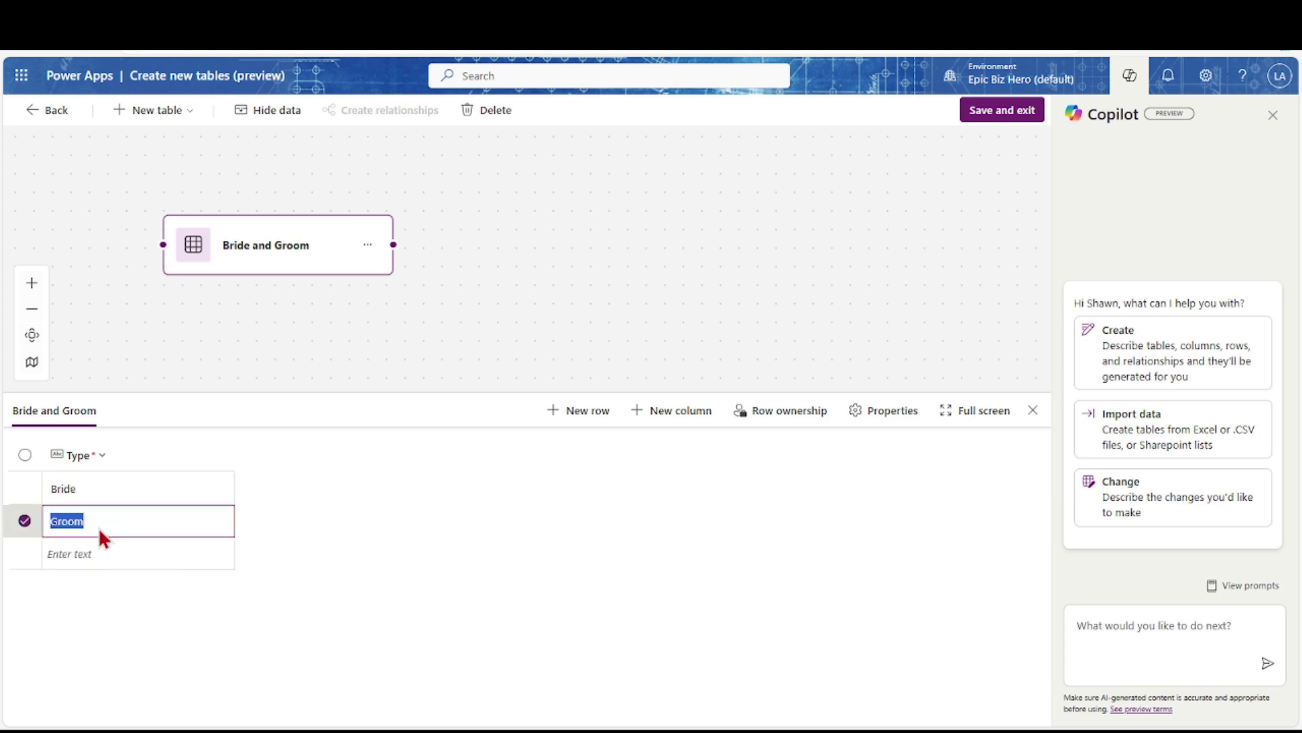
pyautogui.click(1003, 114)
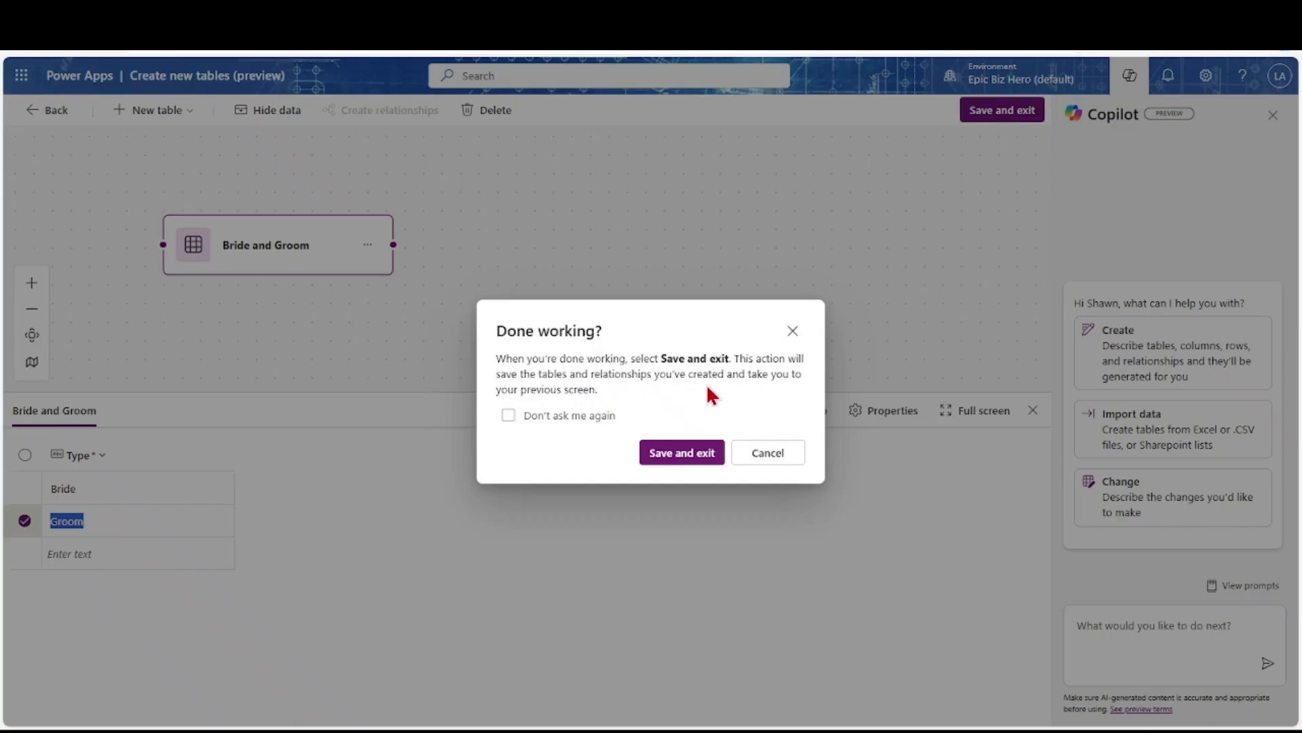
pyautogui.click(684, 453)
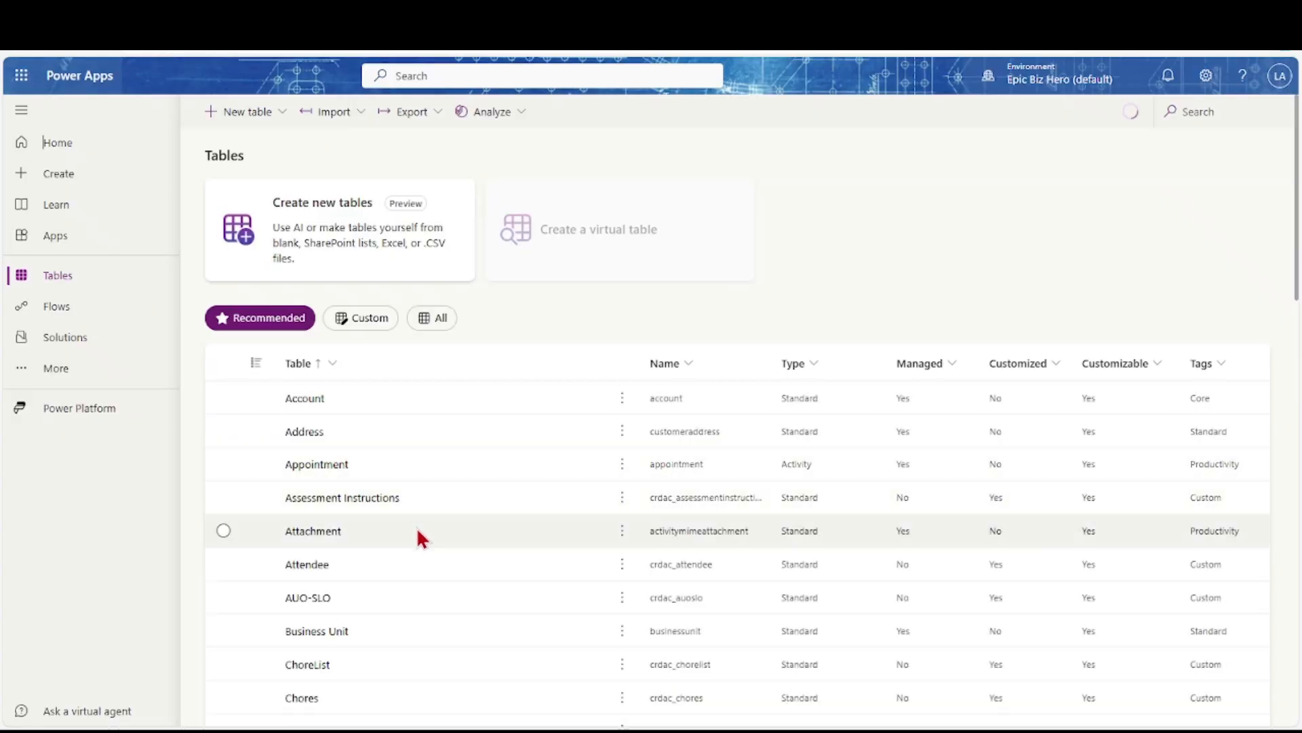
# Open the Contacts table from the list of Dataverse tables
pyautogui.scroll(-10, 352, 555)
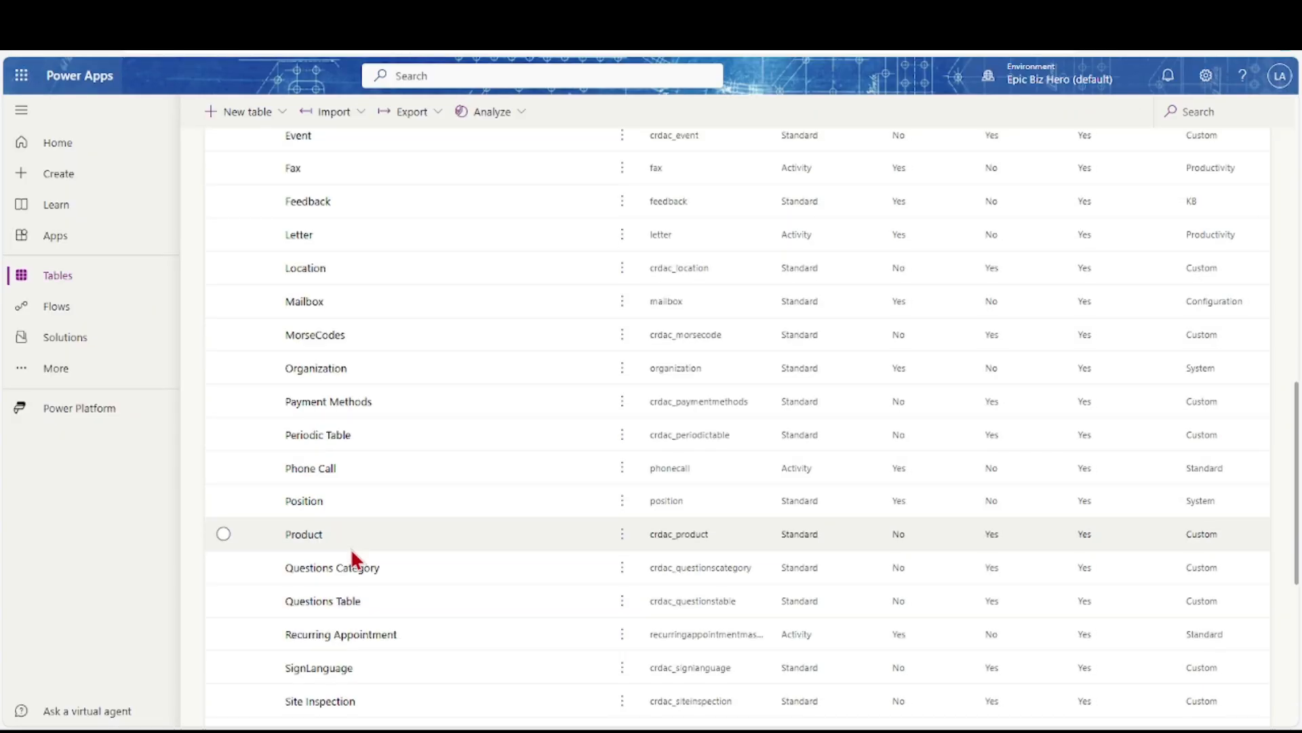
pyautogui.scroll(4, 351, 548)
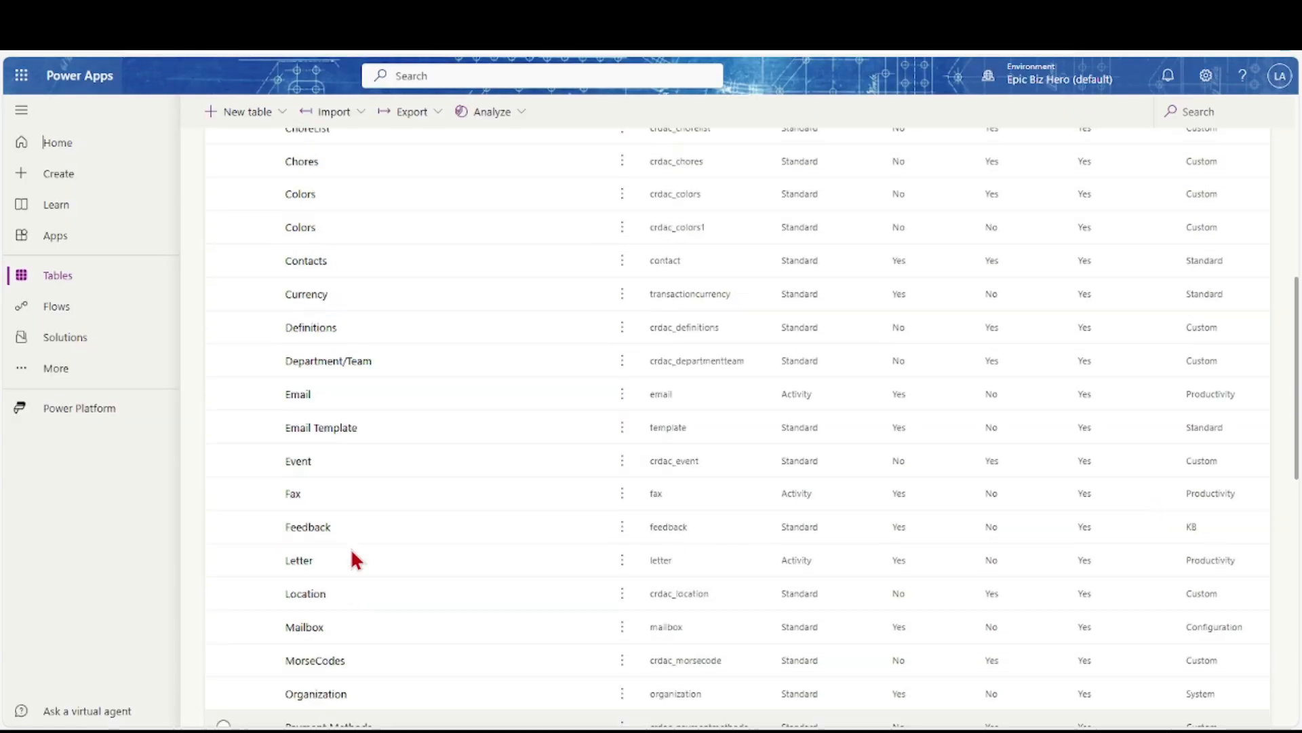
pyautogui.click(306, 261)
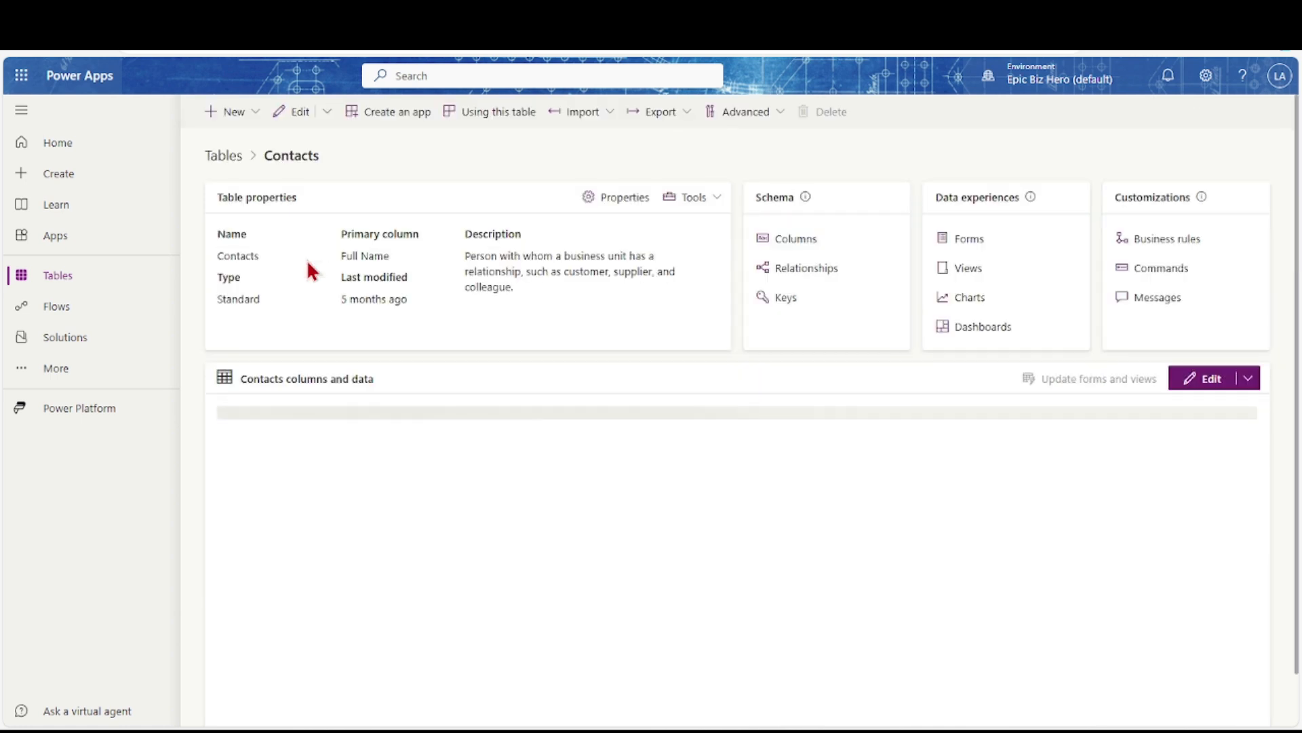
# Open the Contacts data for editing and start a new column named "Bride or Groom Type" with the Lookup data type
pyautogui.click(1202, 377)
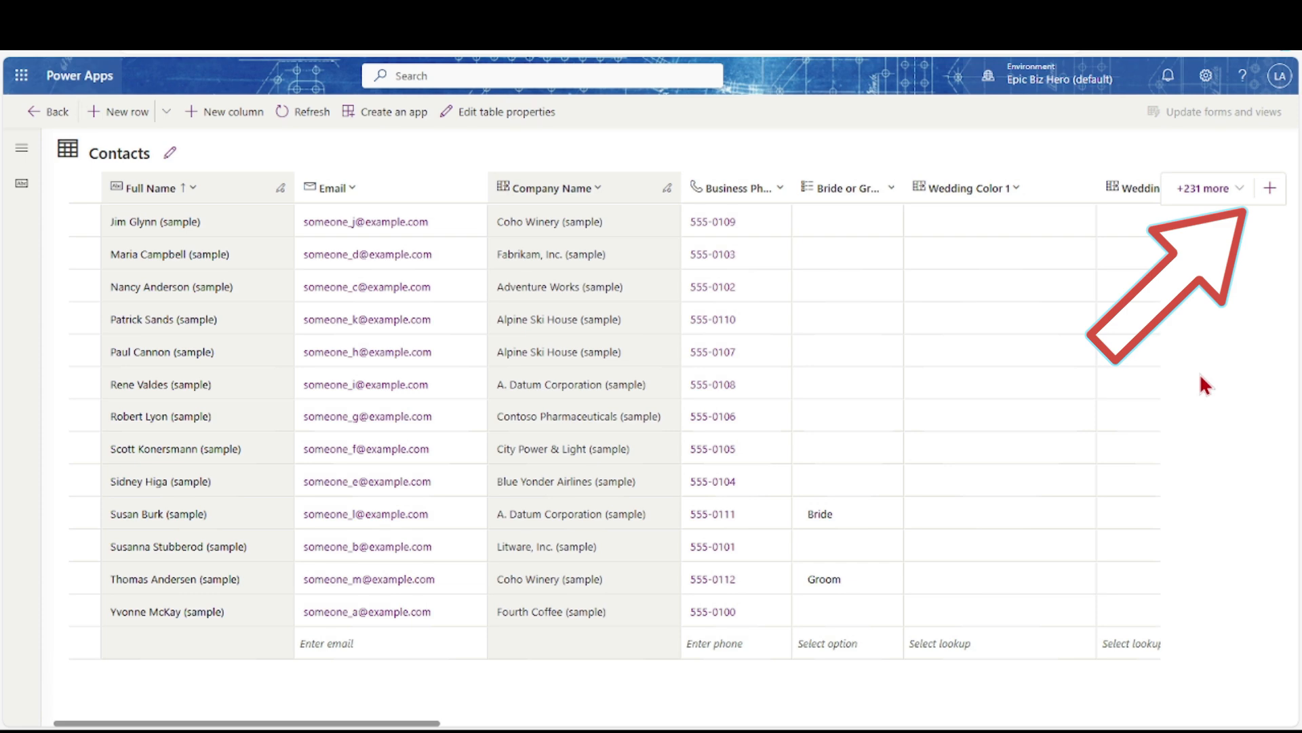
pyautogui.click(1270, 189)
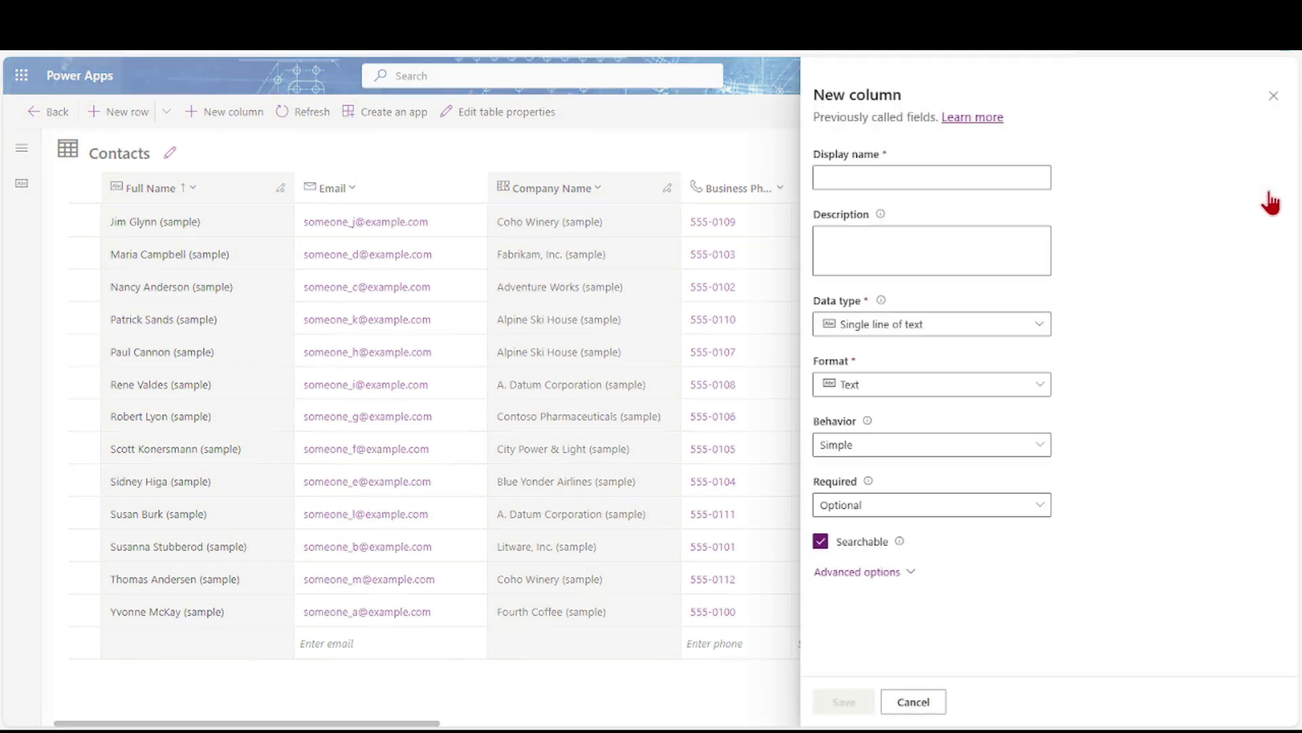
pyautogui.write('Bride or Groom Type')
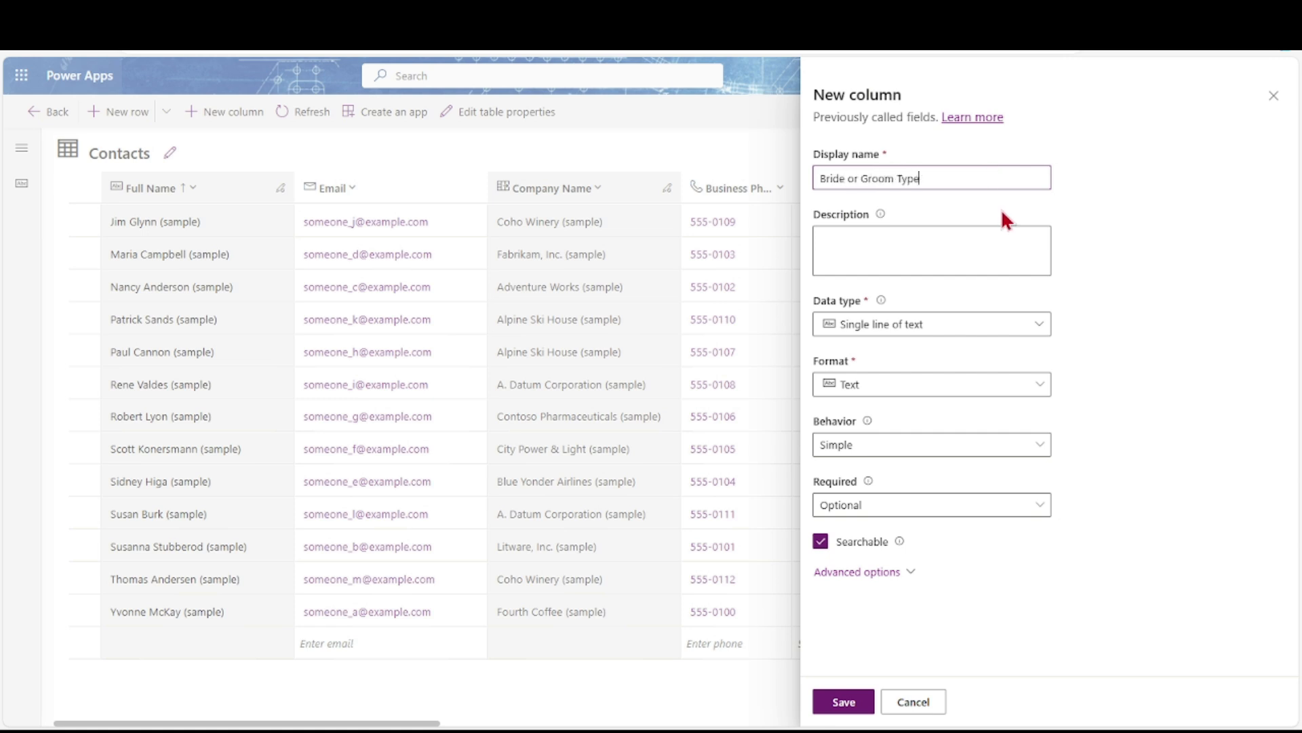
pyautogui.click(1039, 326)
pyautogui.moveTo(1042, 470)
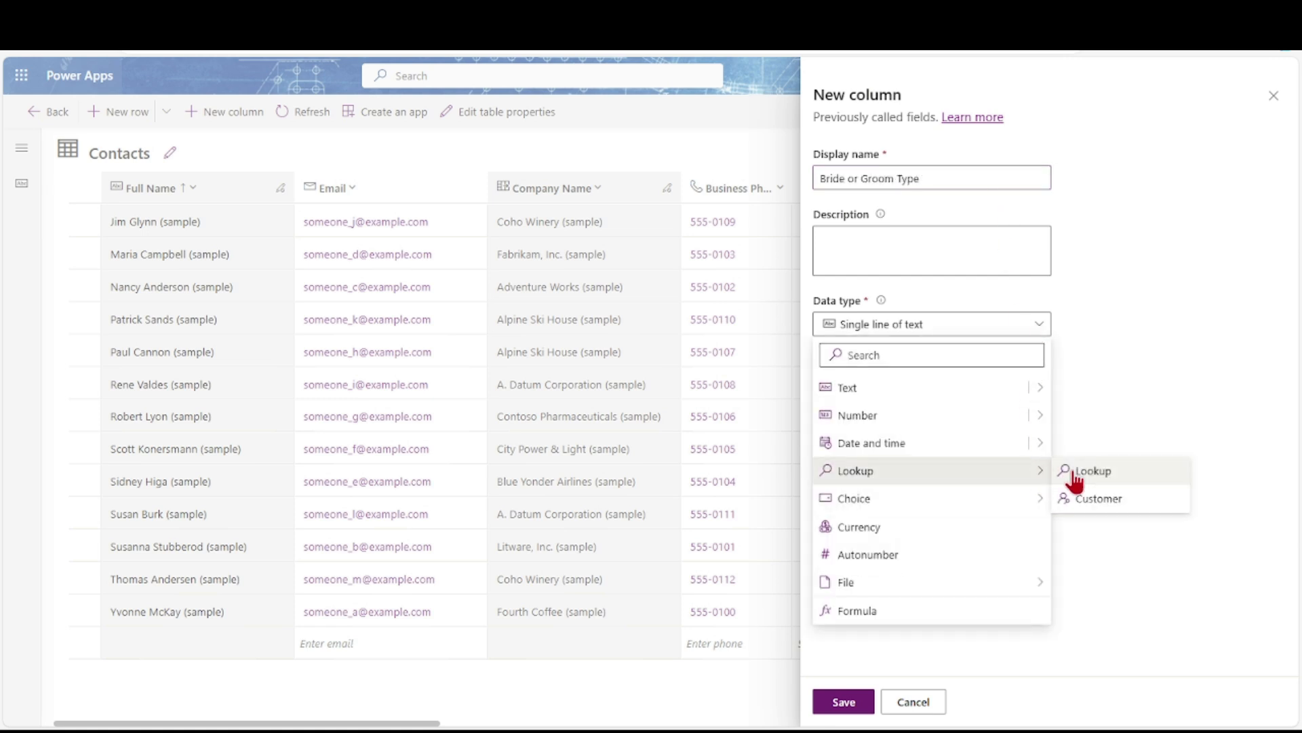
pyautogui.click(1082, 473)
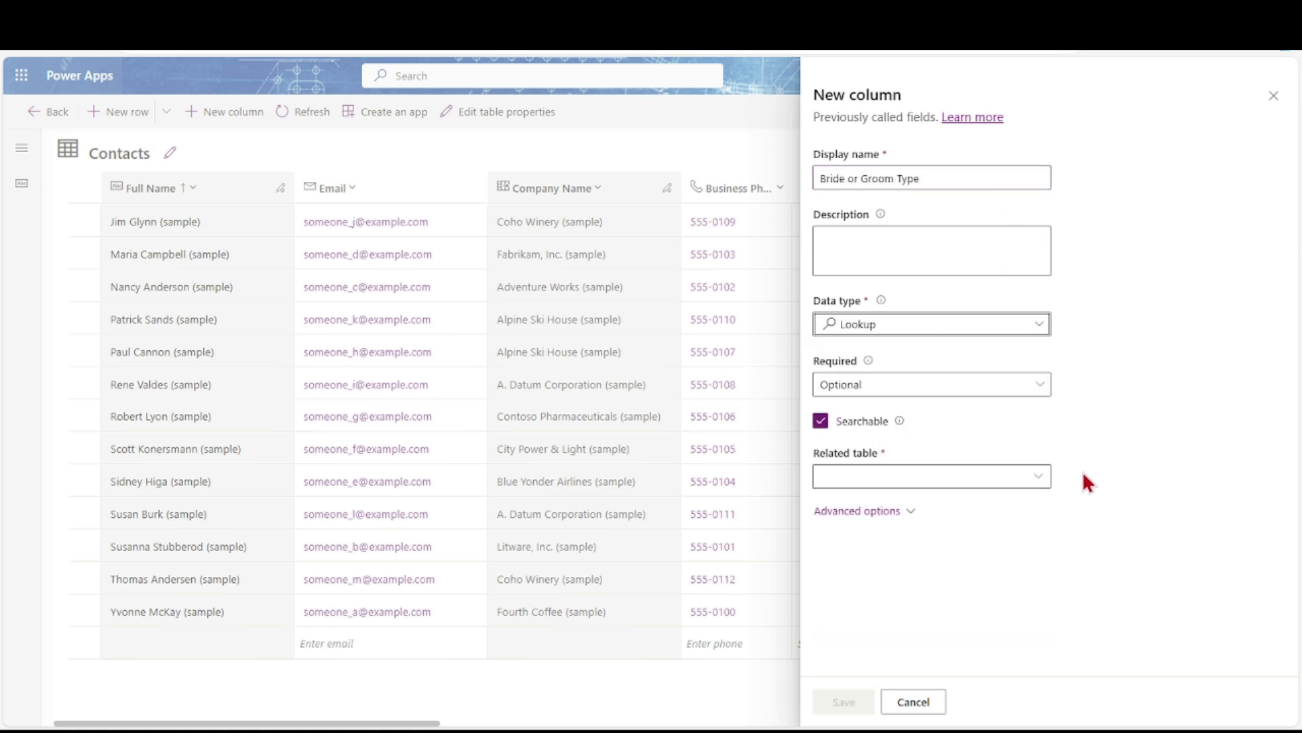
# Set the new lookup column's related table to Bride and Groom, and save the column
pyautogui.click(1035, 480)
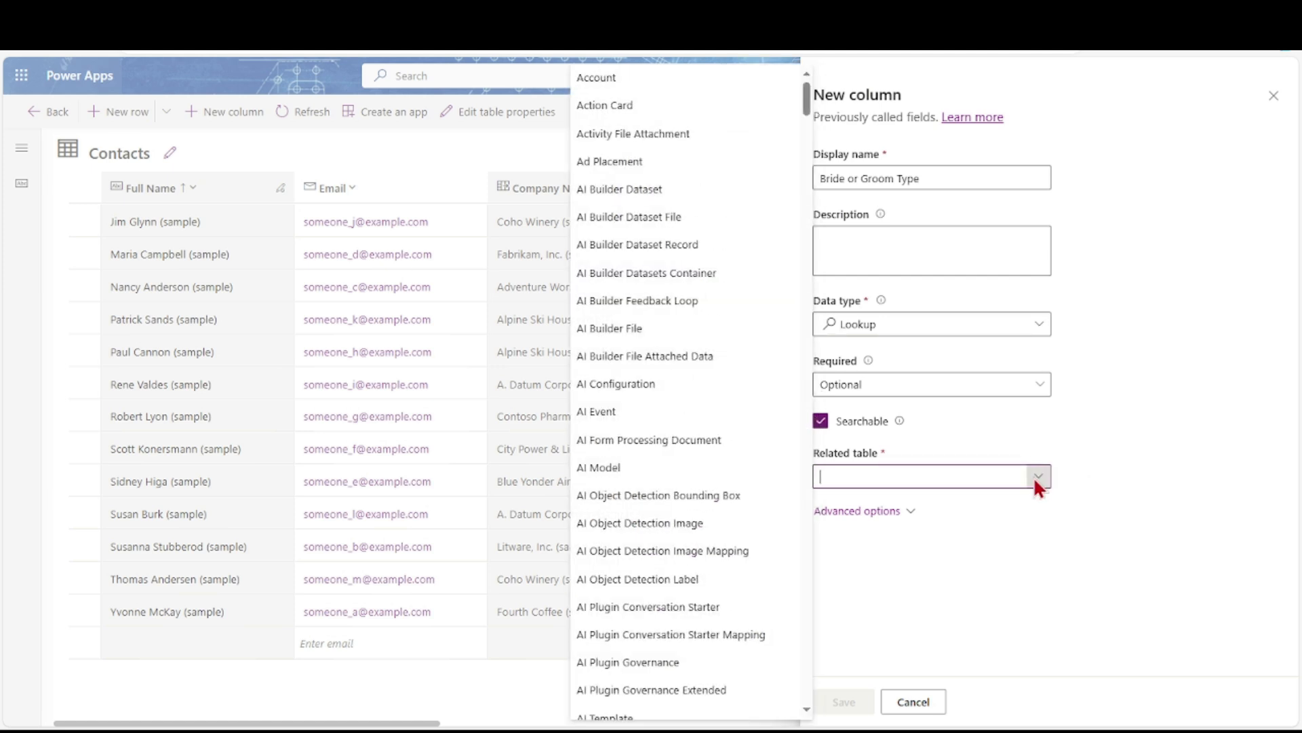
pyautogui.write('bride')
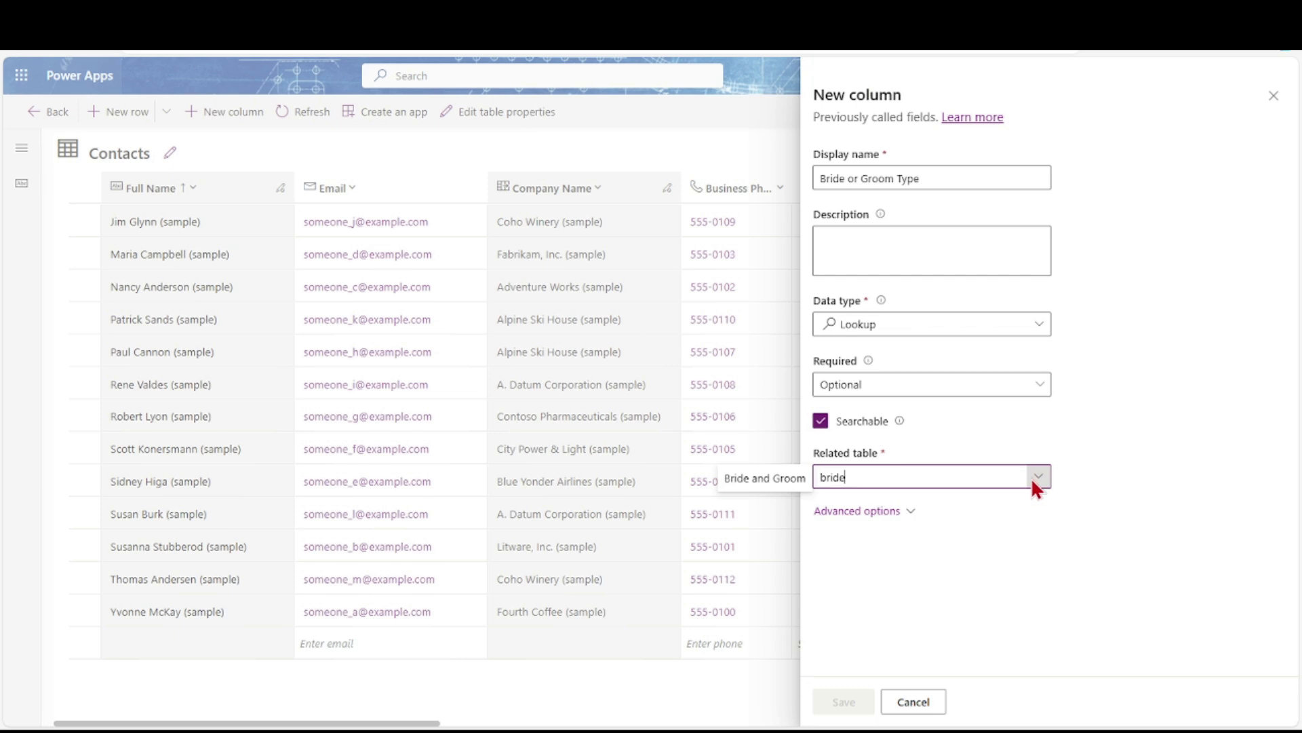
pyautogui.click(774, 481)
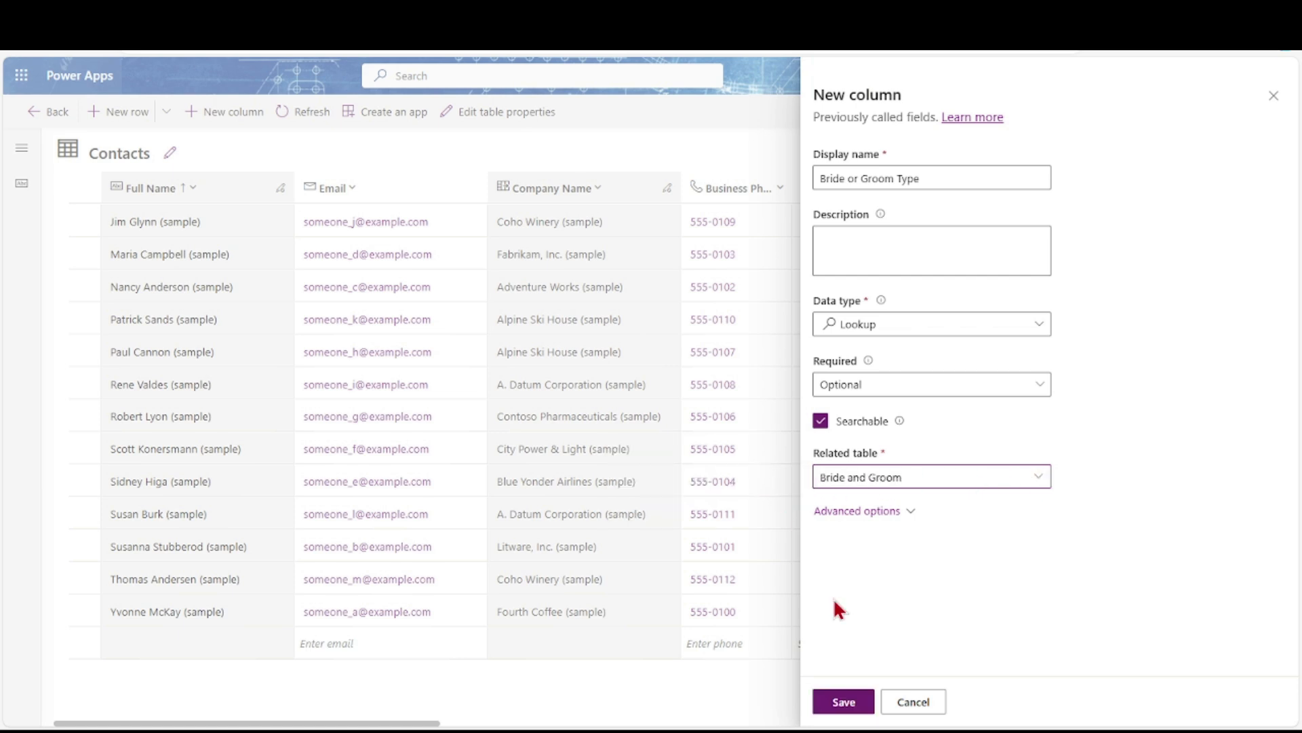
pyautogui.click(844, 703)
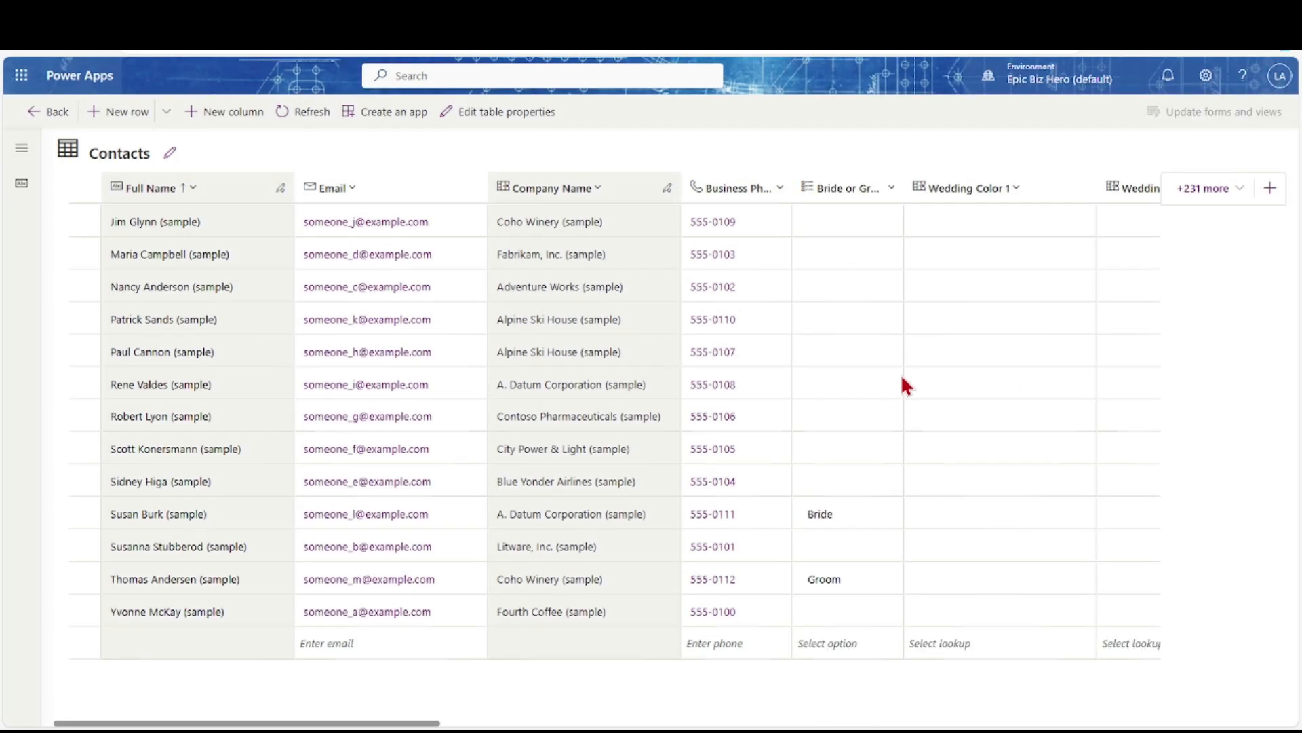
# Move the Bride or Groom Type column so that it sits directly after the Bride or Groom column
pyautogui.hscroll(10, 902, 383)
pyautogui.hscroll(6, 902, 384)
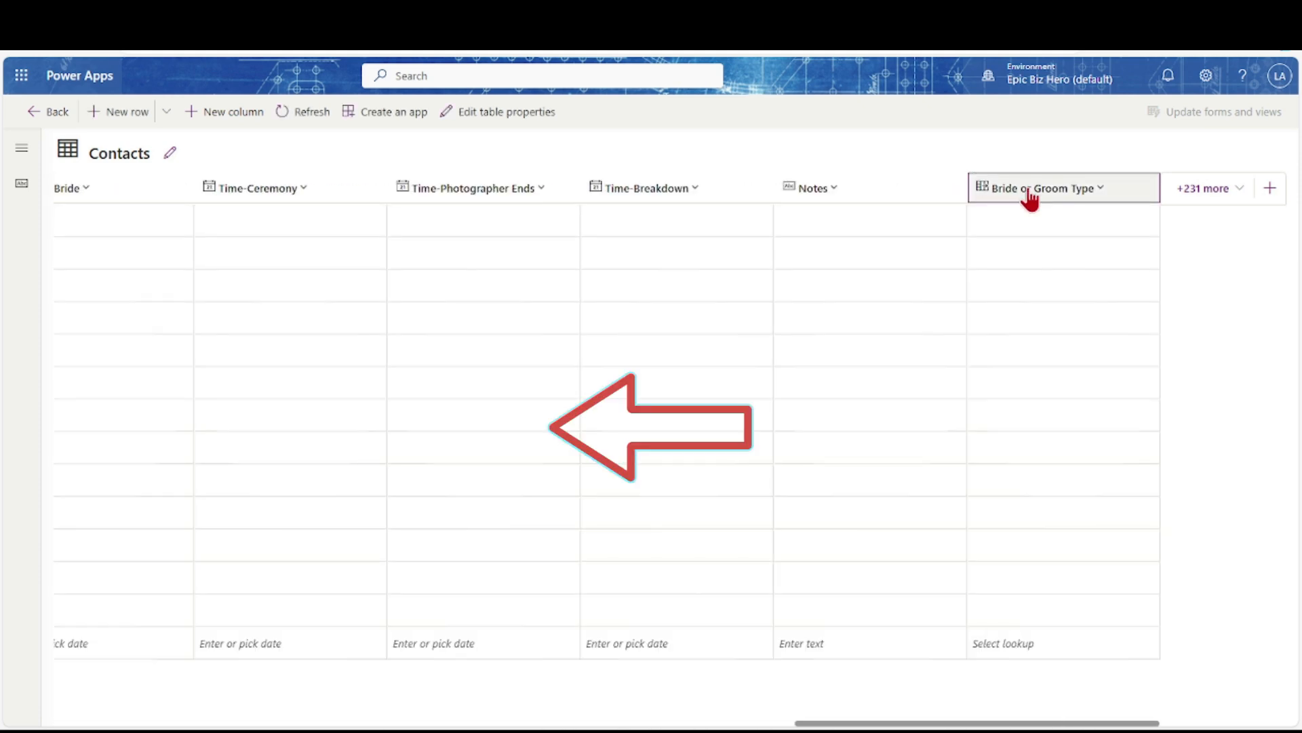
pyautogui.moveTo(999, 198); pyautogui.dragTo(622, 180)
pyautogui.moveTo(478, 184); pyautogui.dragTo(215, 186)
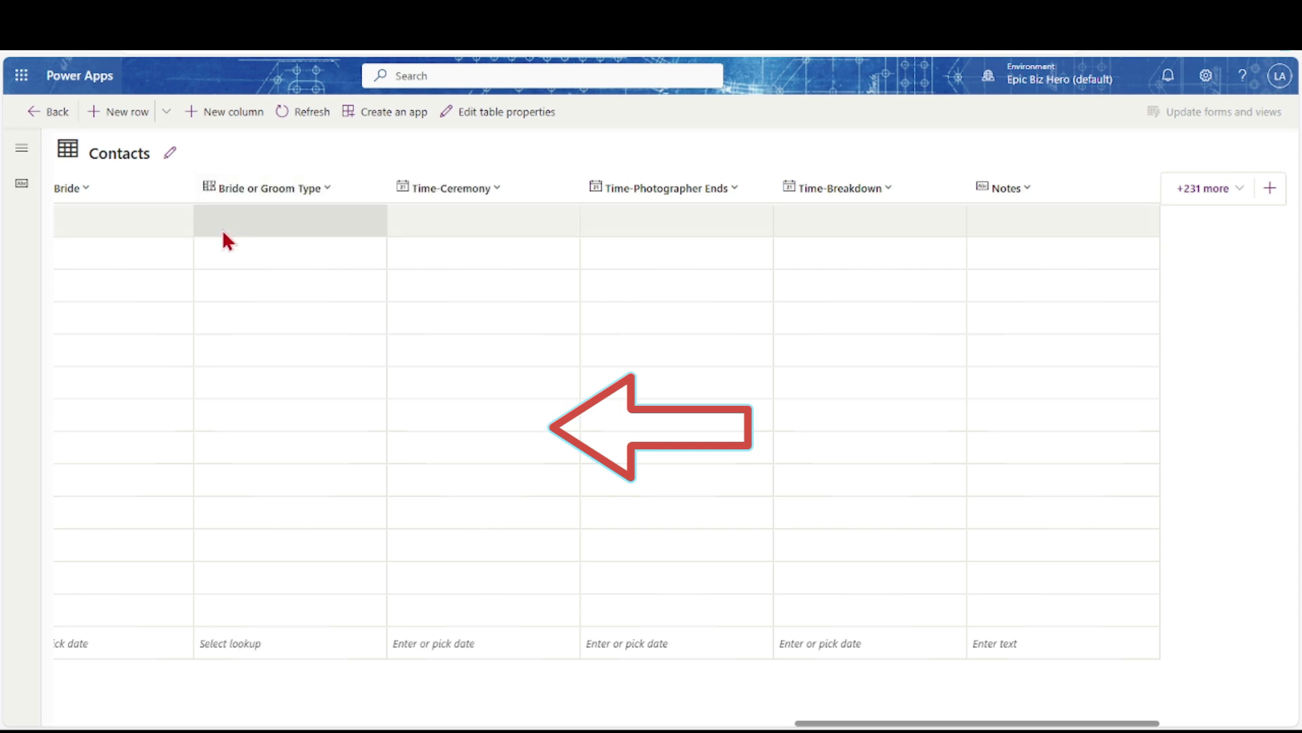
pyautogui.hscroll(-5, 228, 251)
pyautogui.hscroll(-3, 226, 246)
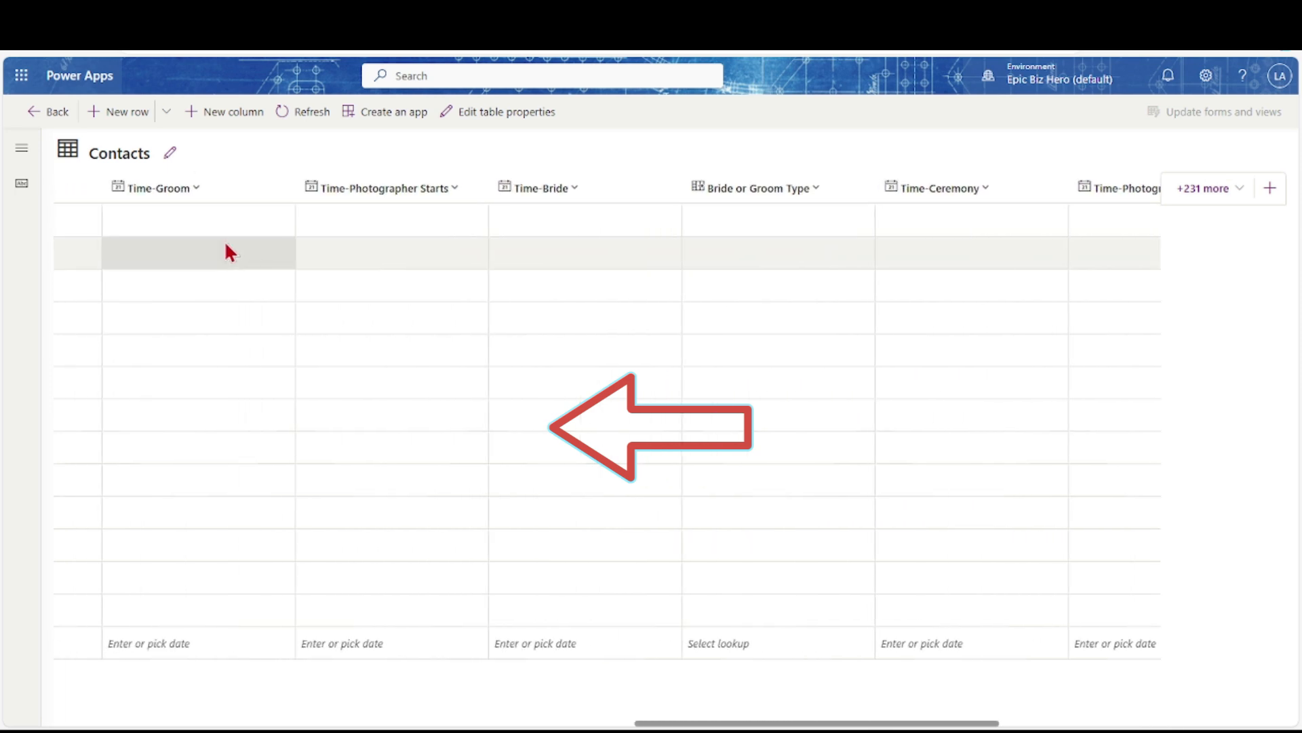
pyautogui.hscroll(-4, 226, 245)
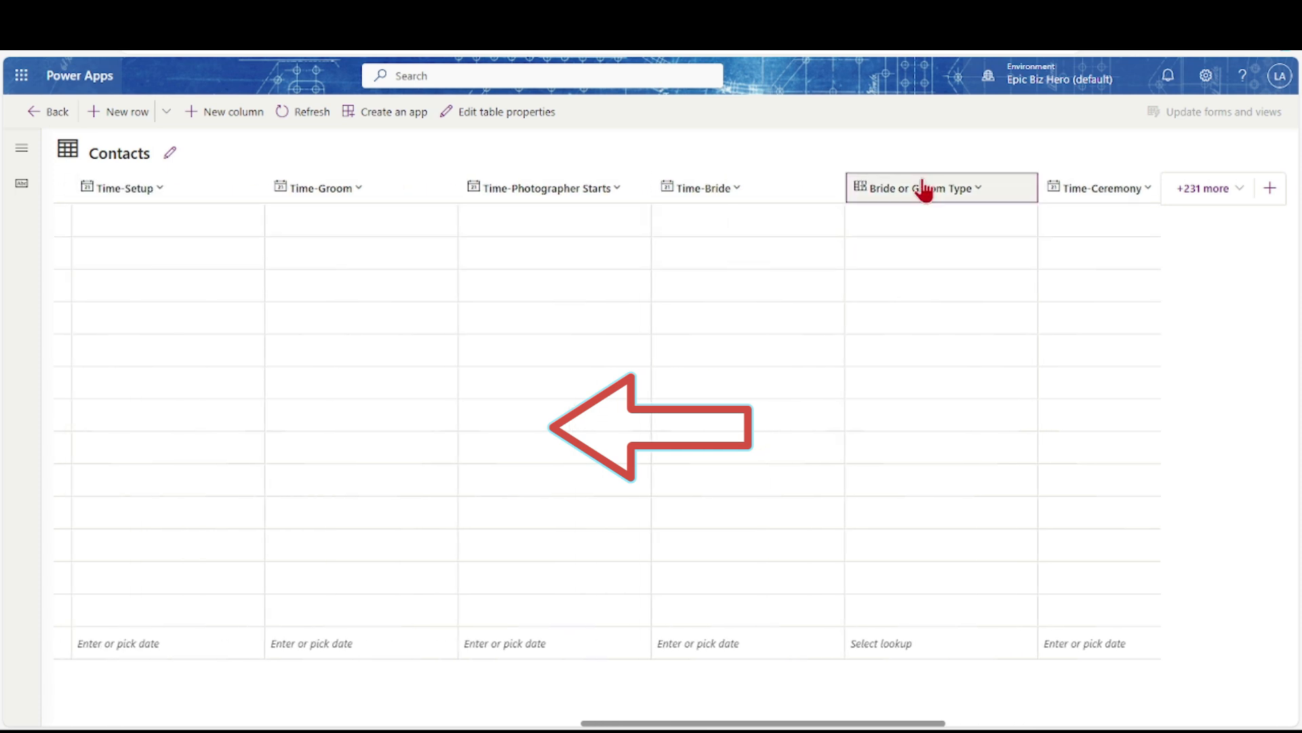
pyautogui.moveTo(909, 193); pyautogui.dragTo(131, 193)
pyautogui.hscroll(-5, 149, 291)
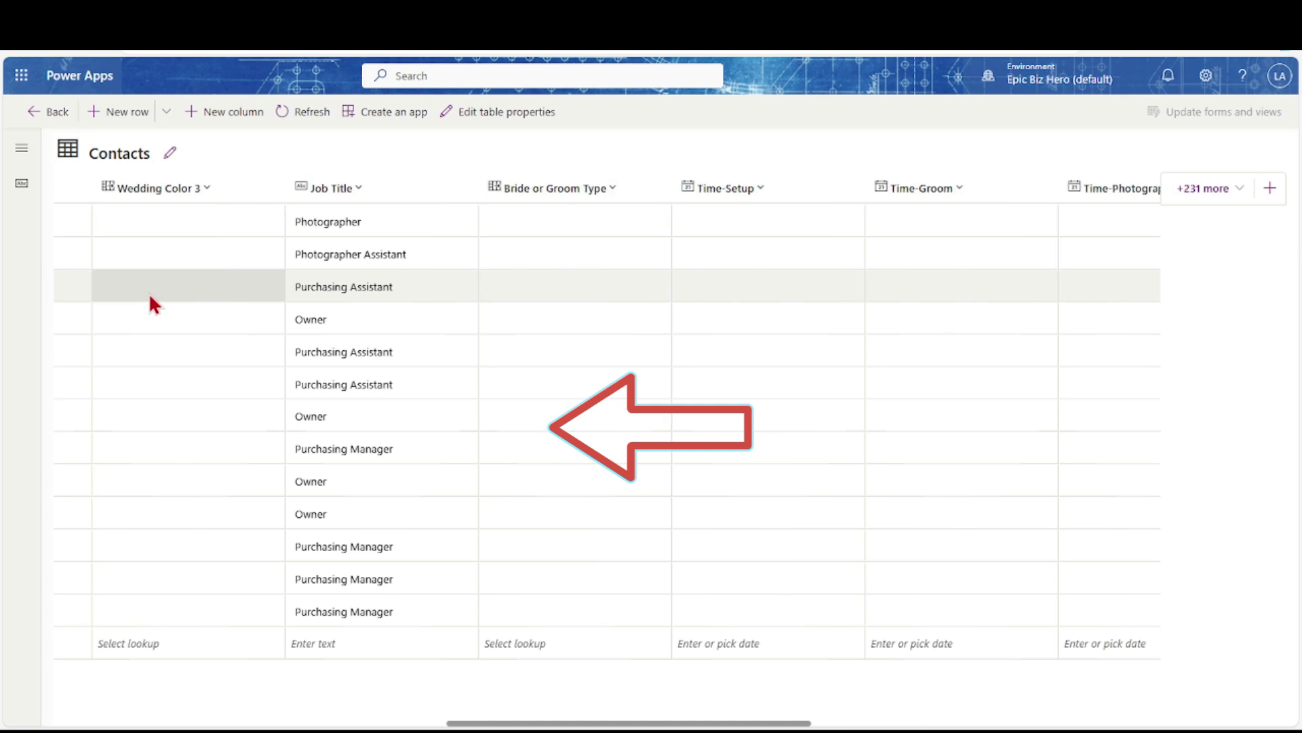
pyautogui.hscroll(-3, 149, 291)
pyautogui.moveTo(936, 196); pyautogui.dragTo(169, 200)
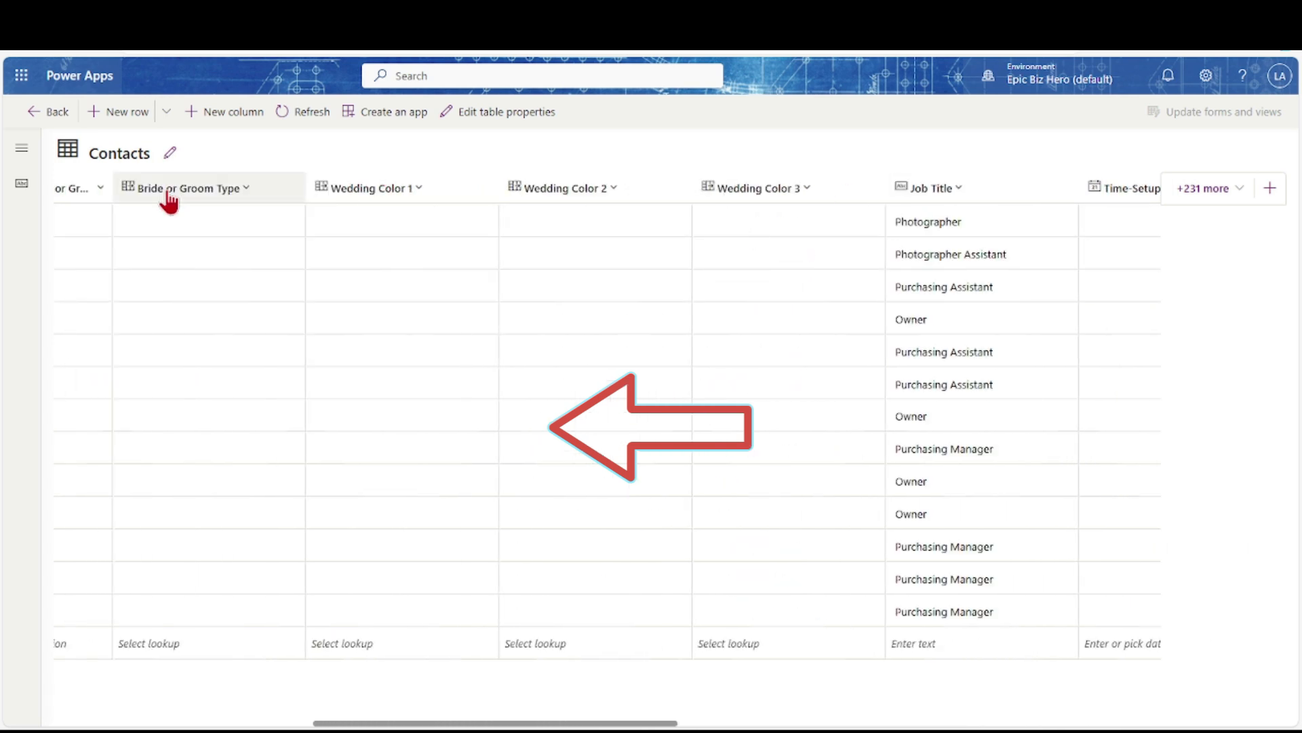
# Set Bride or Groom Type to "Bride" and "Groom" for the two contacts already marked so in the Bride or Groom column
pyautogui.hscroll(-5, 155, 259)
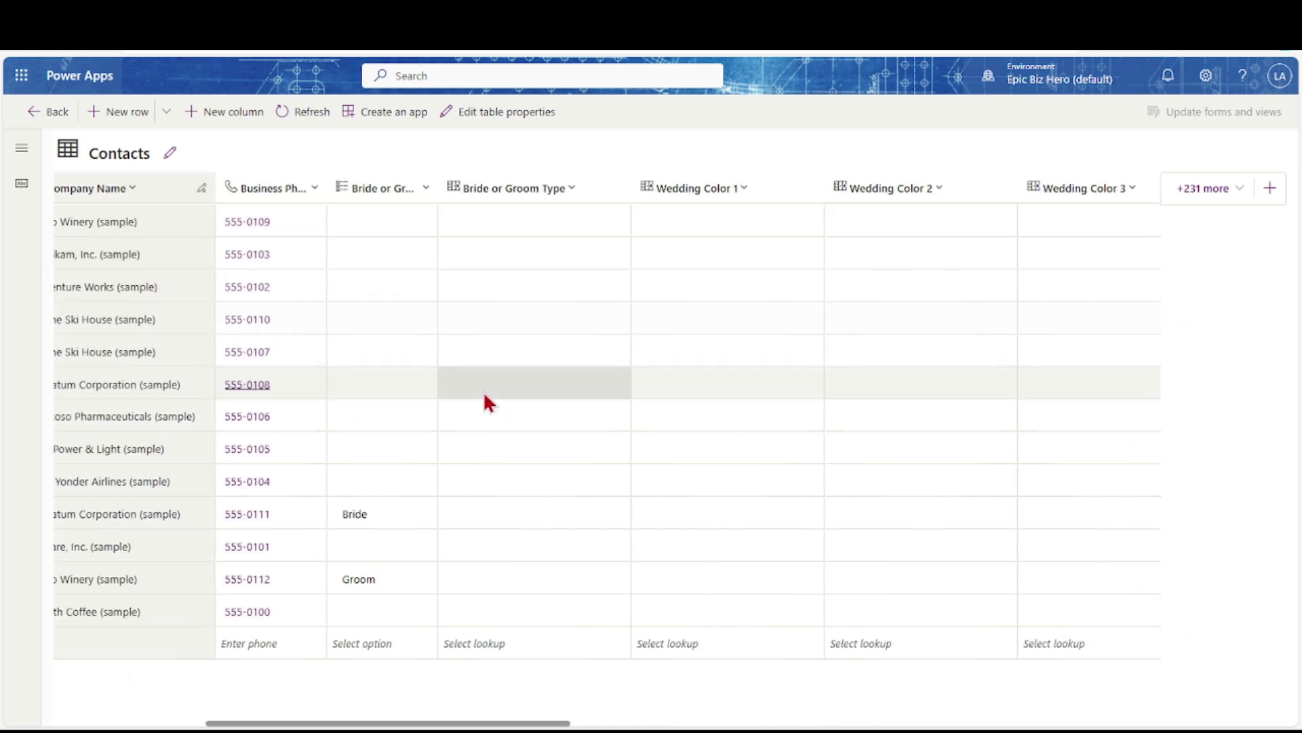
pyautogui.click(491, 517)
pyautogui.write('Bride')
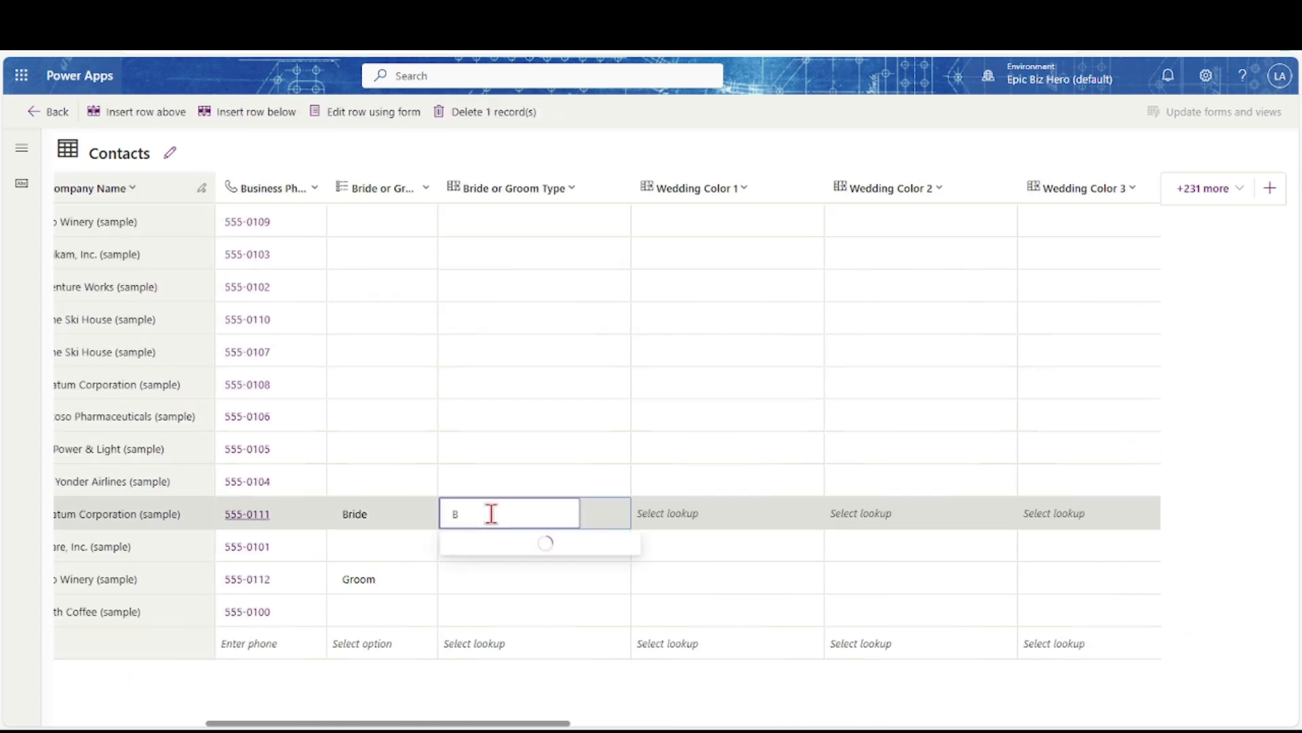
pyautogui.click(480, 582)
pyautogui.write('Groom')
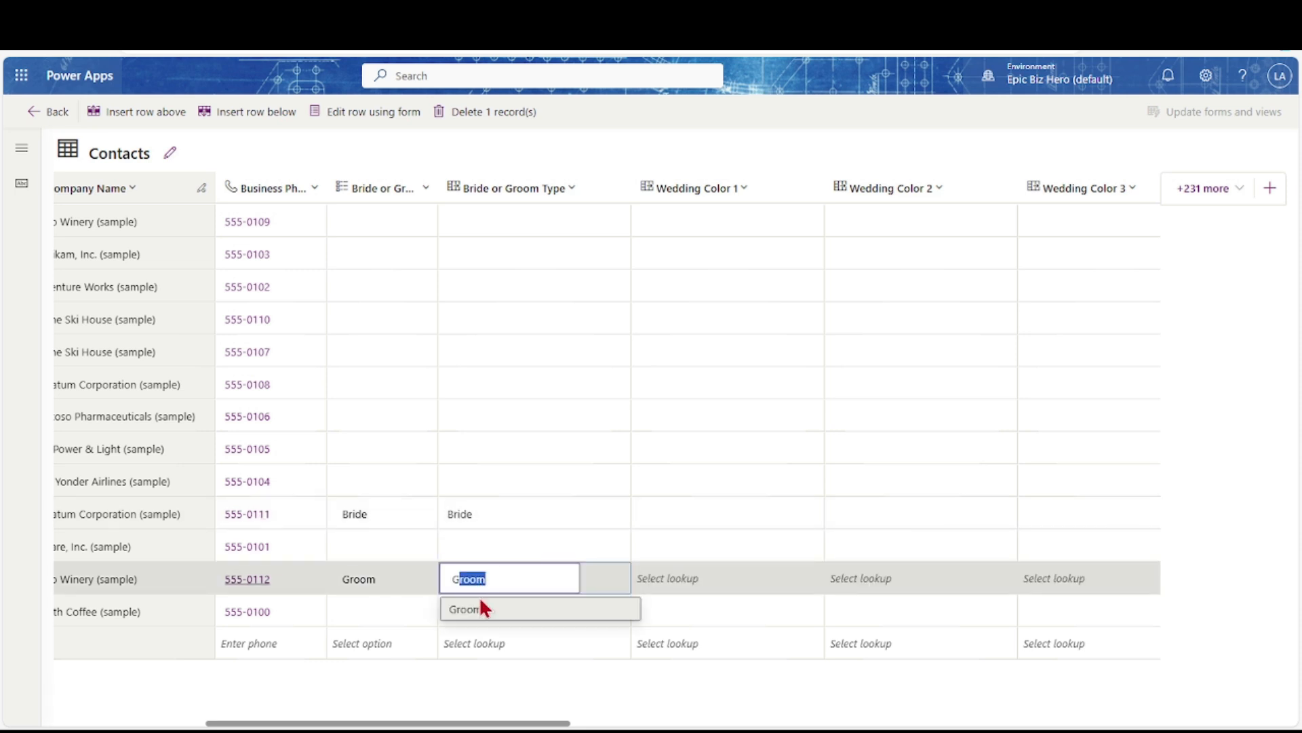
pyautogui.click(478, 606)
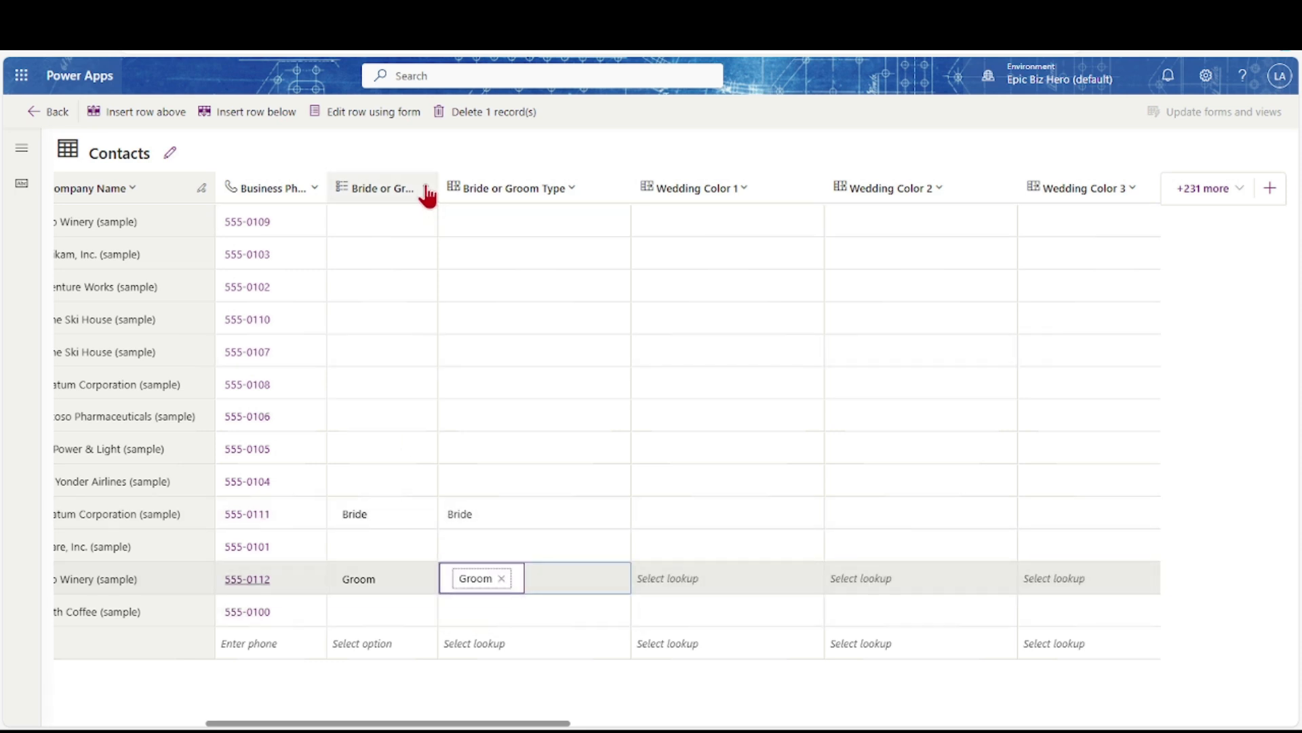
# Widen the Bride or Groom column to fit its full name and open its column options
pyautogui.moveTo(438, 190); pyautogui.dragTo(514, 195)
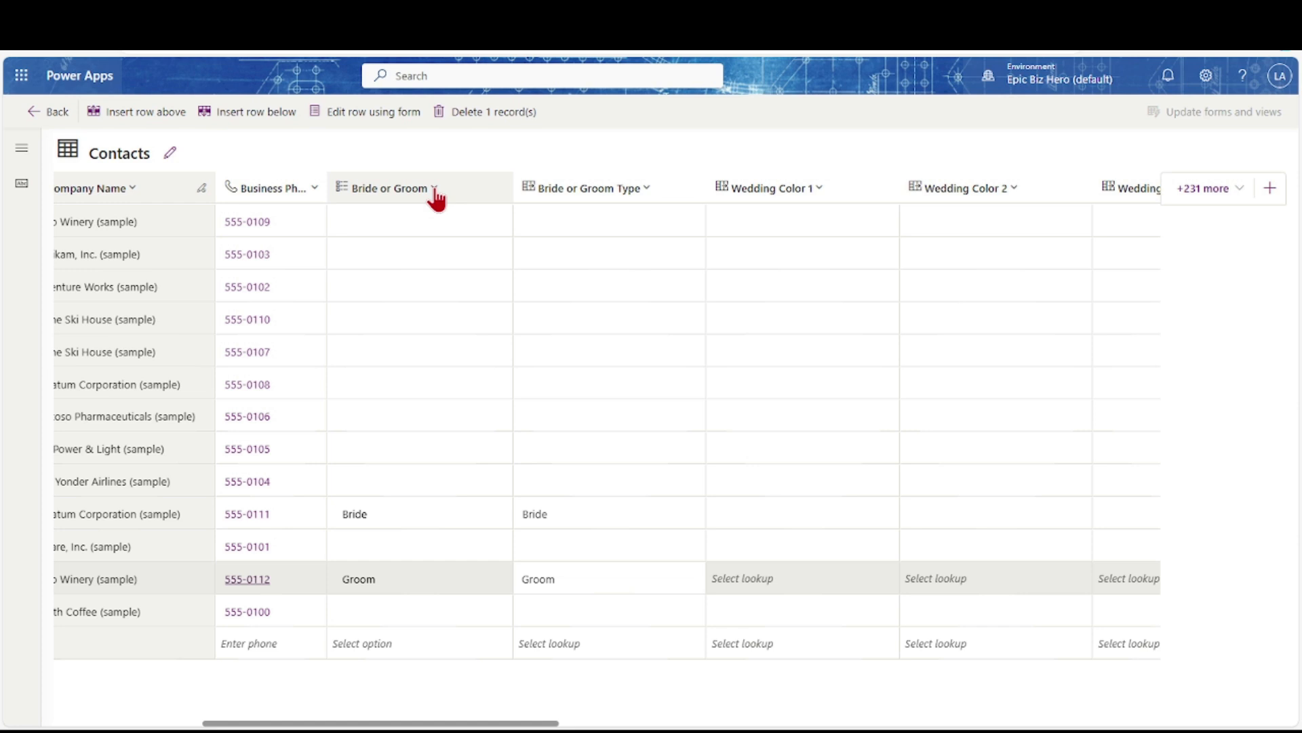
pyautogui.moveTo(435, 188); pyautogui.dragTo(431, 187)
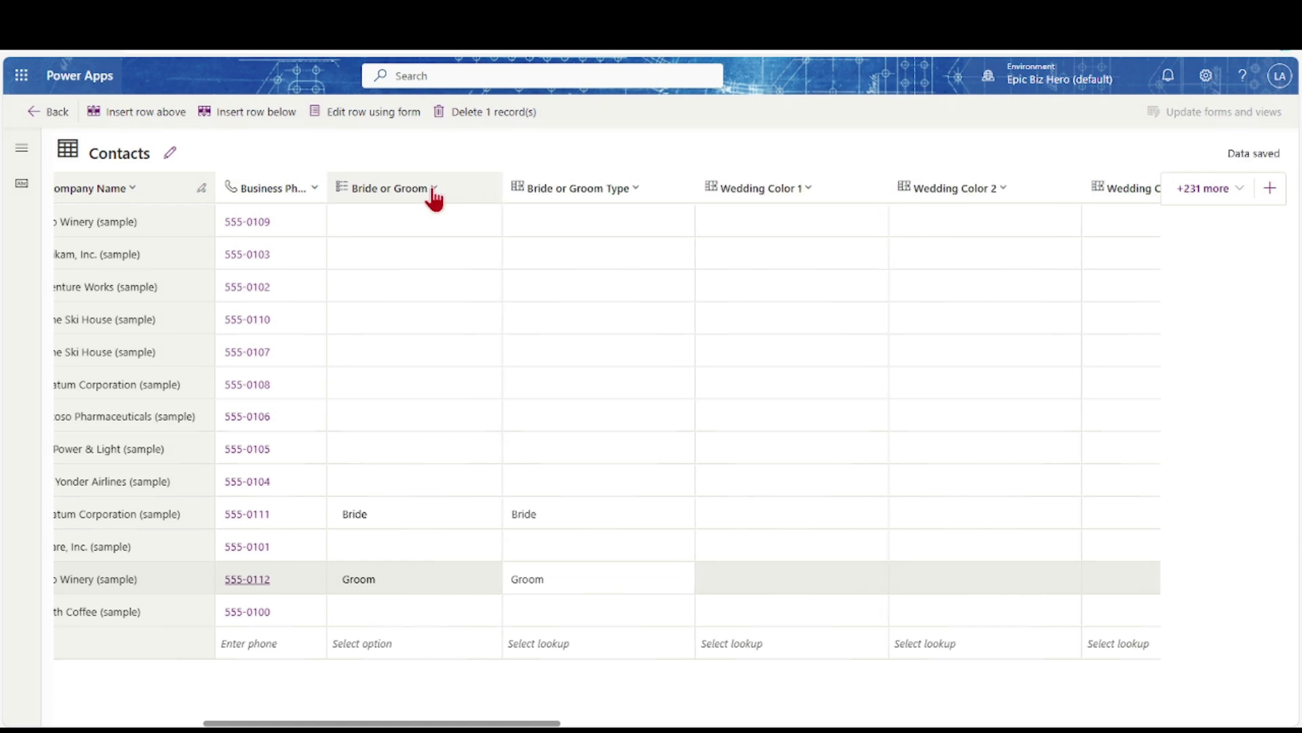
pyautogui.click(434, 192)
pyautogui.click(390, 445)
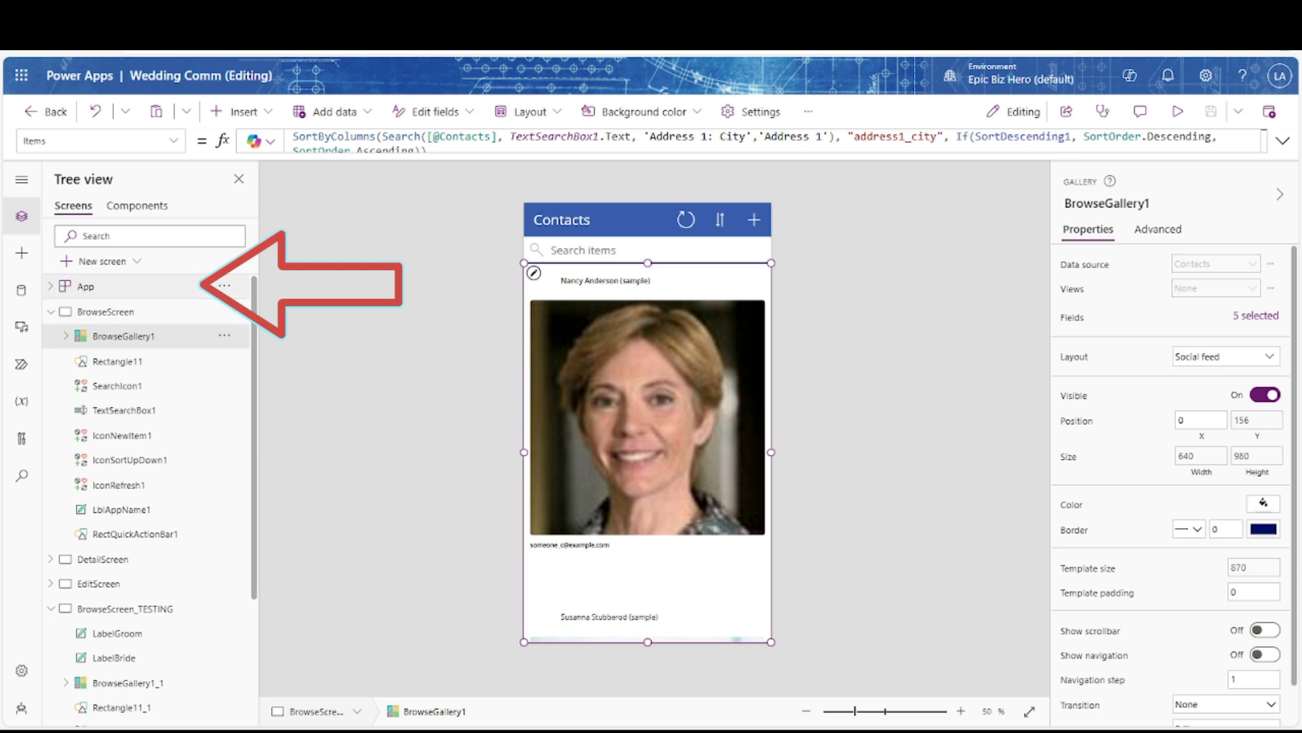
# Select the App object in the Wedding Comm app and open its OnStart formula for editing
pyautogui.click(84, 290)
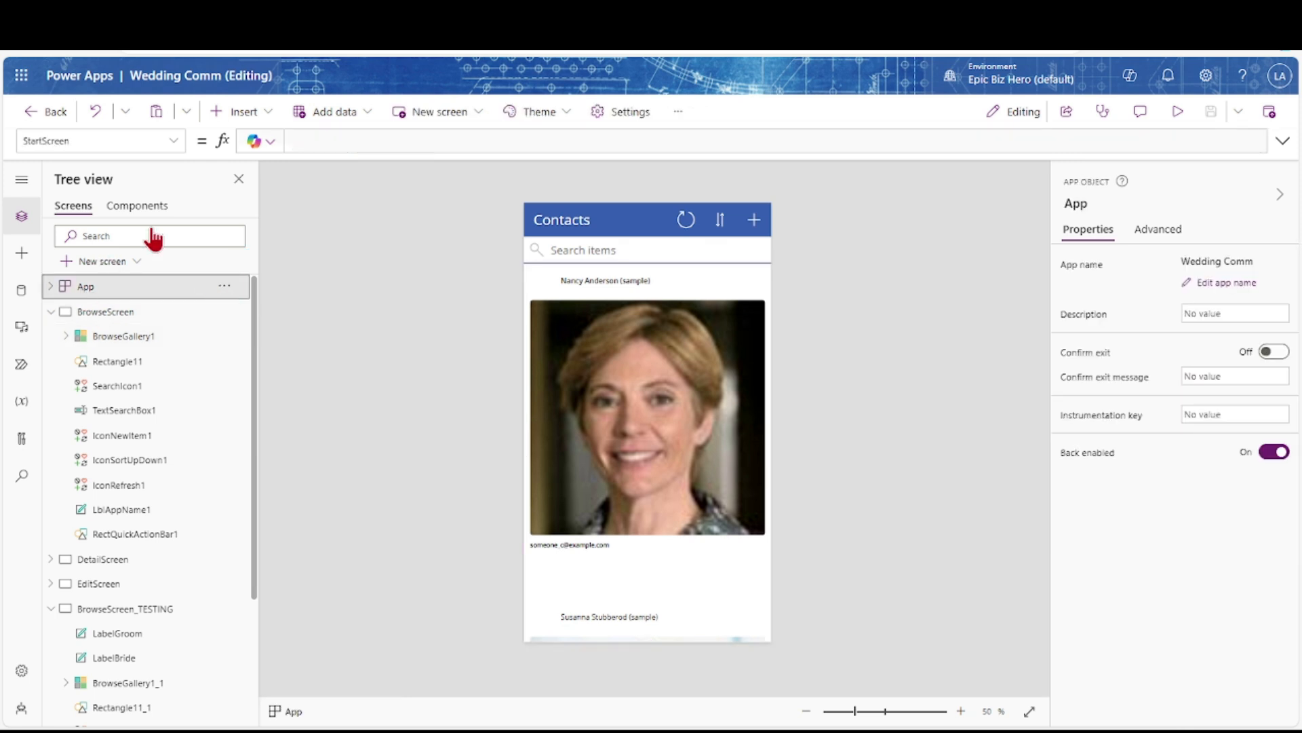
pyautogui.click(173, 141)
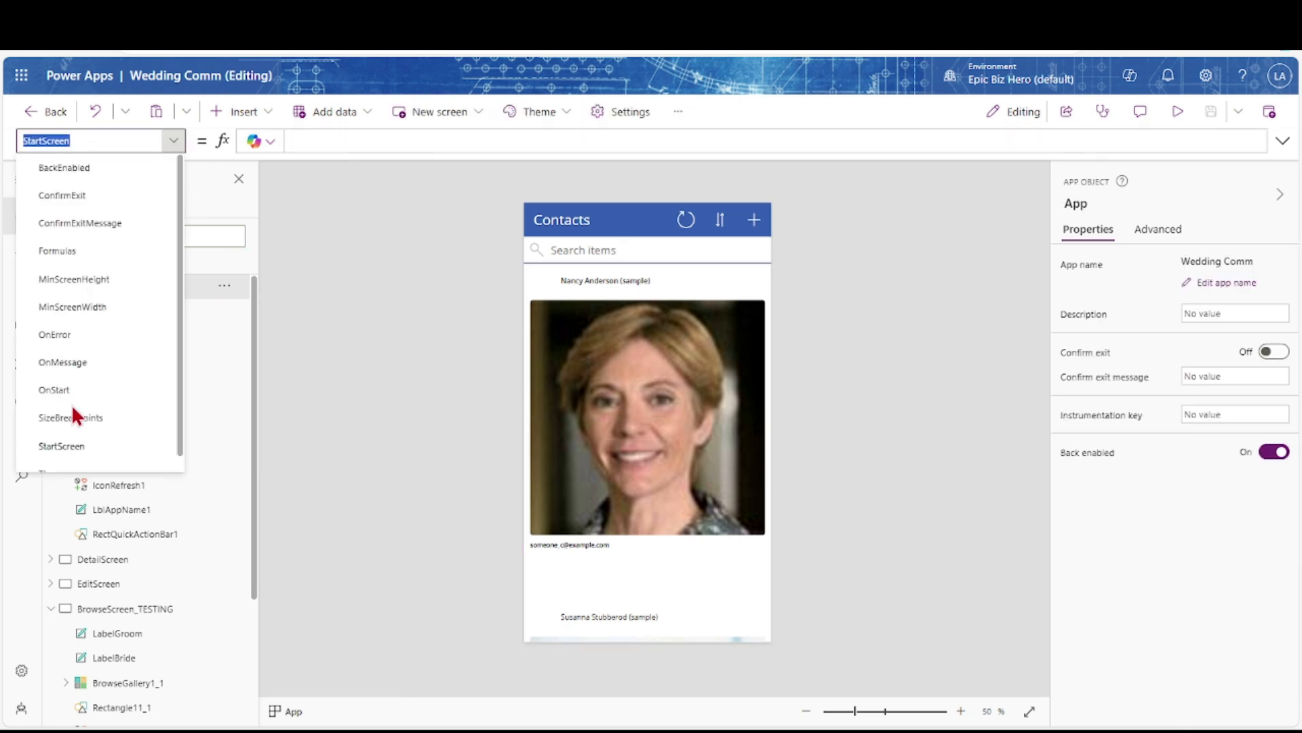
pyautogui.click(70, 400)
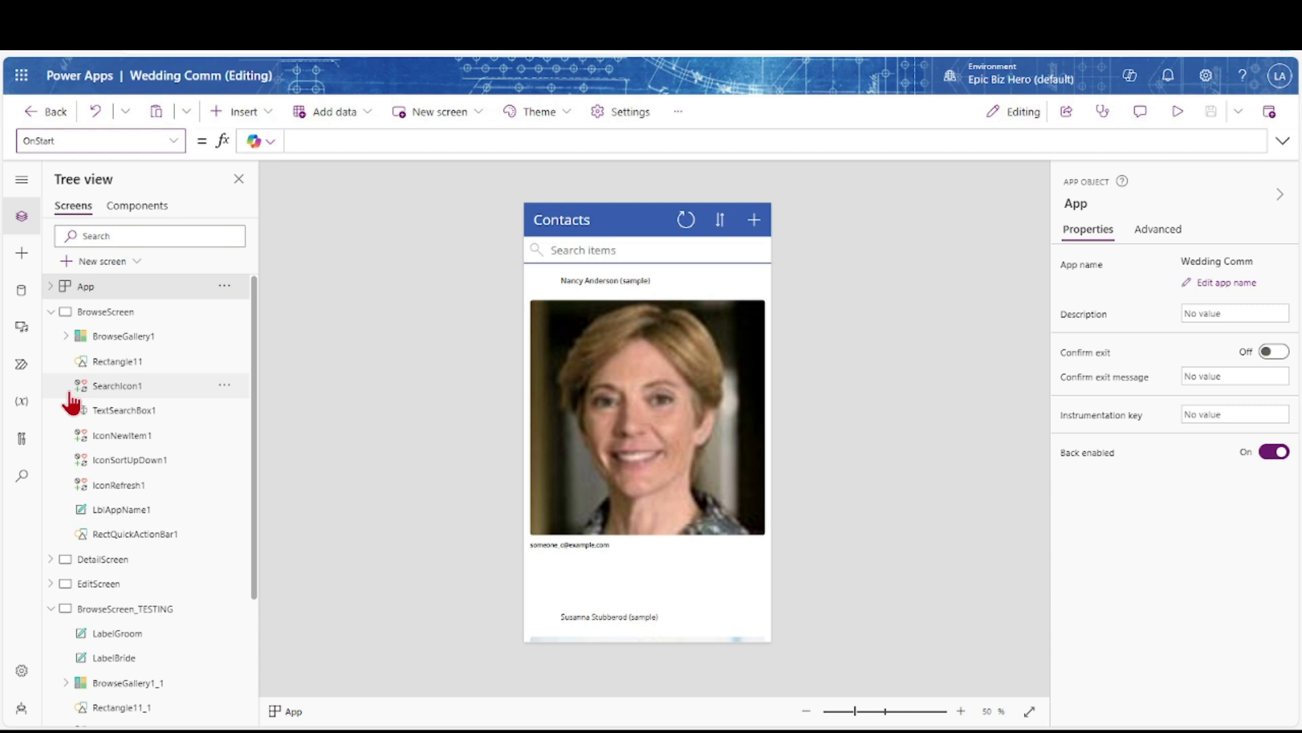
pyautogui.click(602, 143)
pyautogui.write('cl')
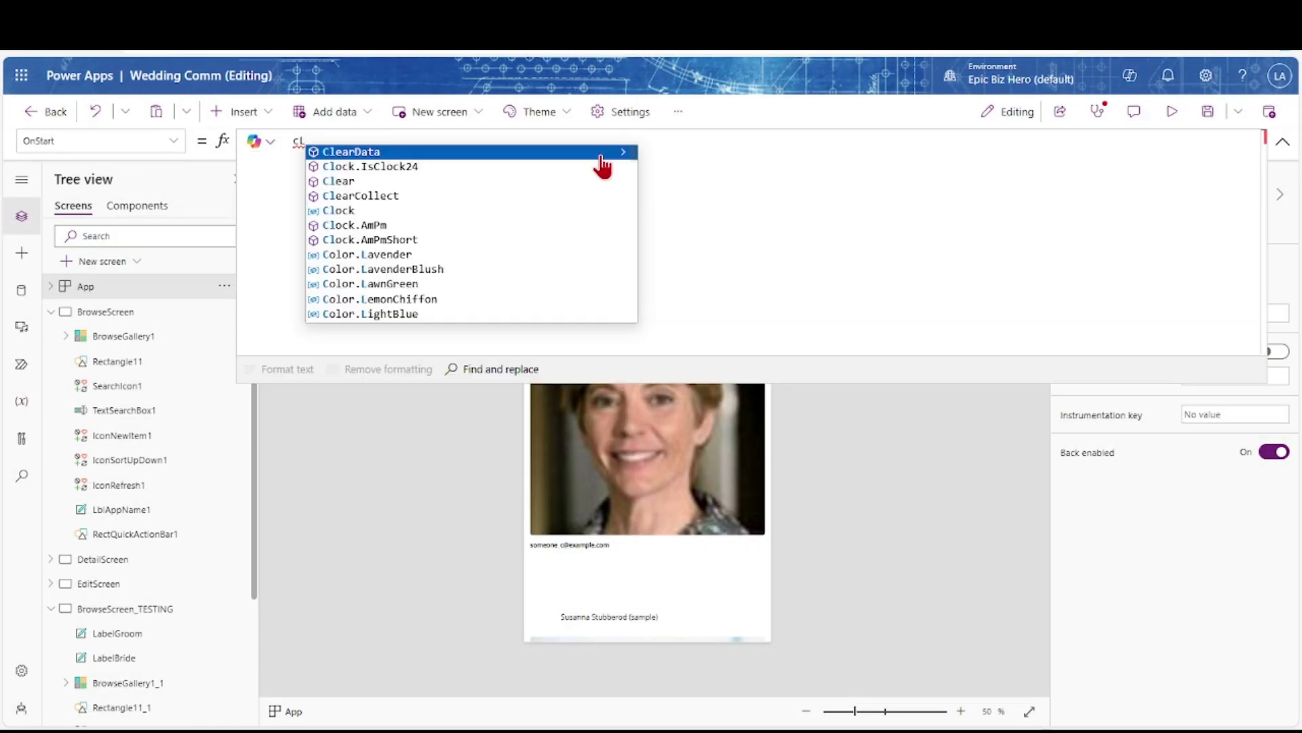
pyautogui.press('BackSpace')
pyautogui.press('BackSpace')
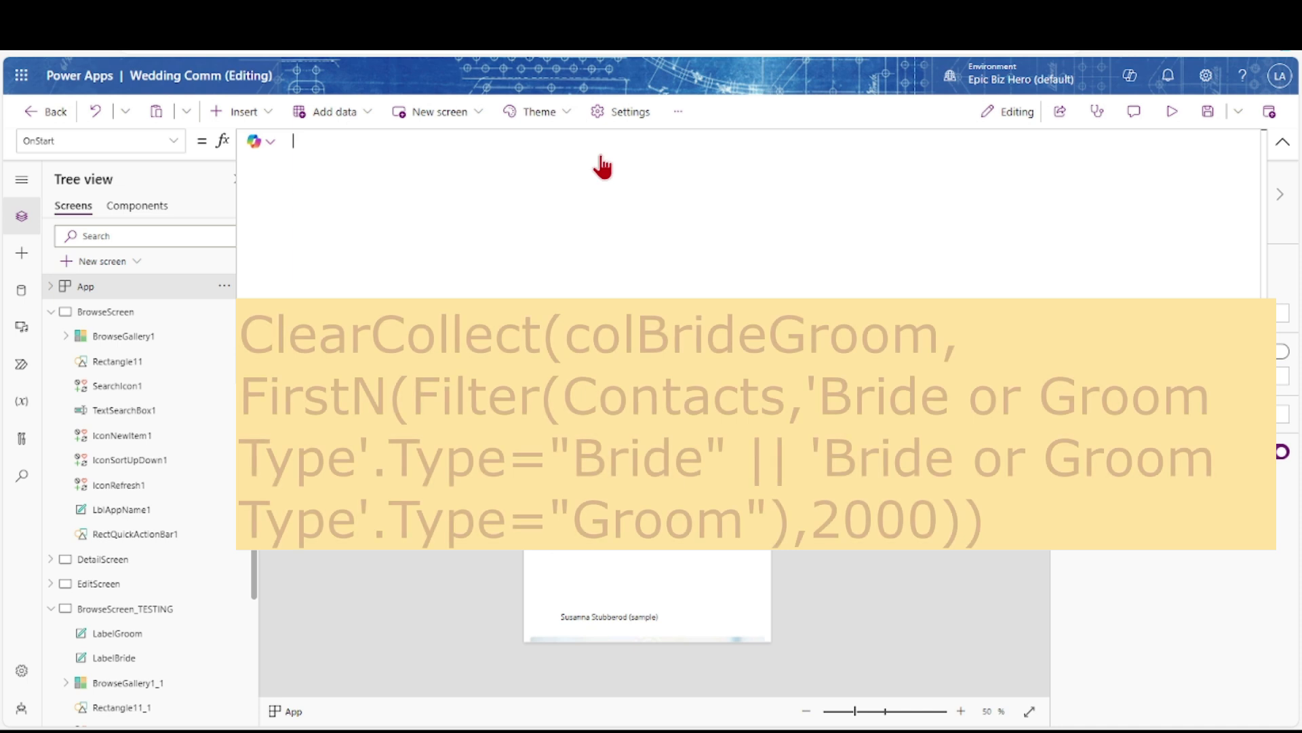
# Begin the OnStart formula with ClearCollect(colBrideNGroom, and start a new line
pyautogui.write('Clearcoll')
pyautogui.click(600, 153)
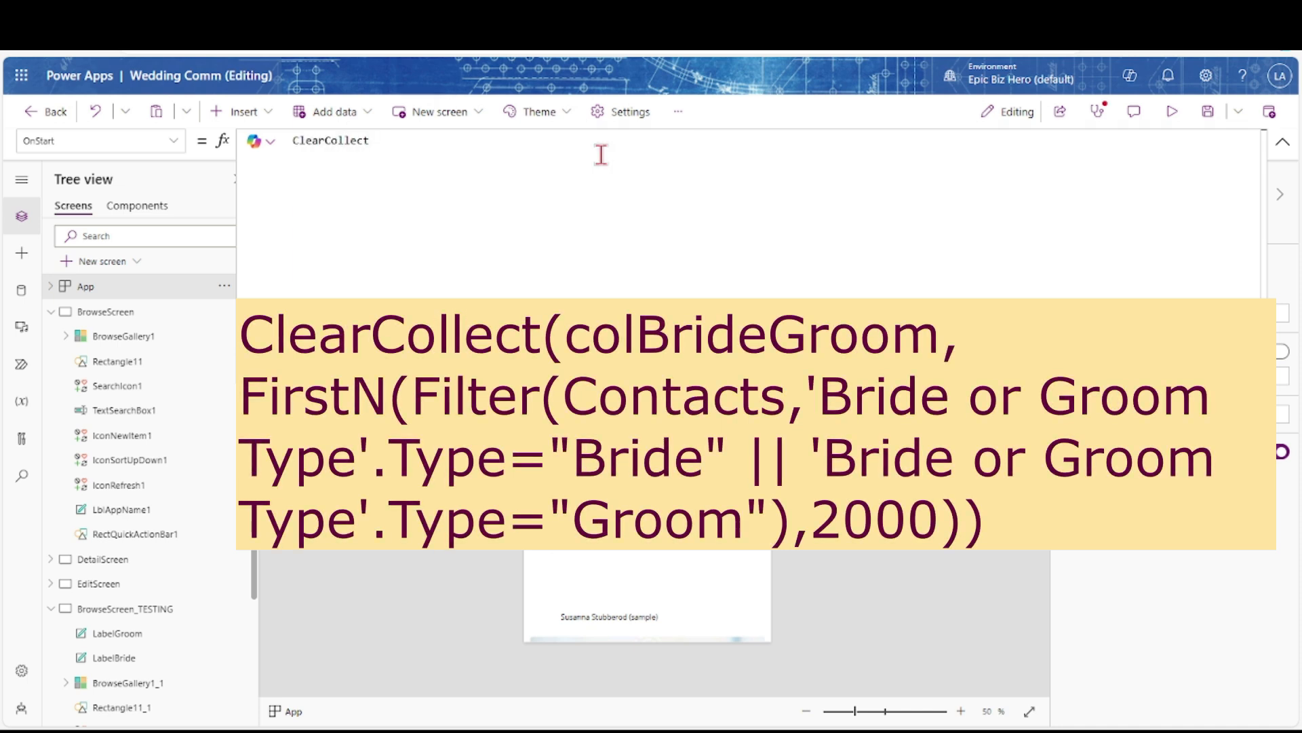
pyautogui.write('(col')
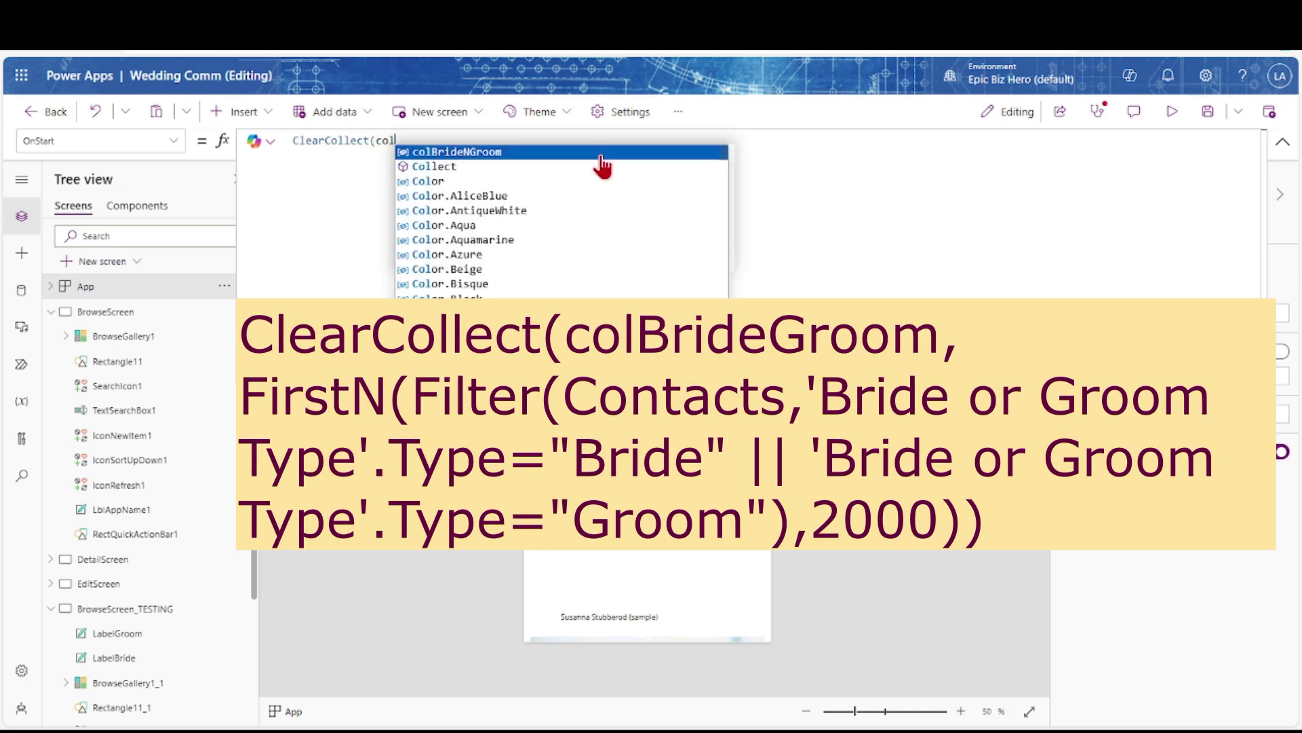
pyautogui.write('BrideNGroom')
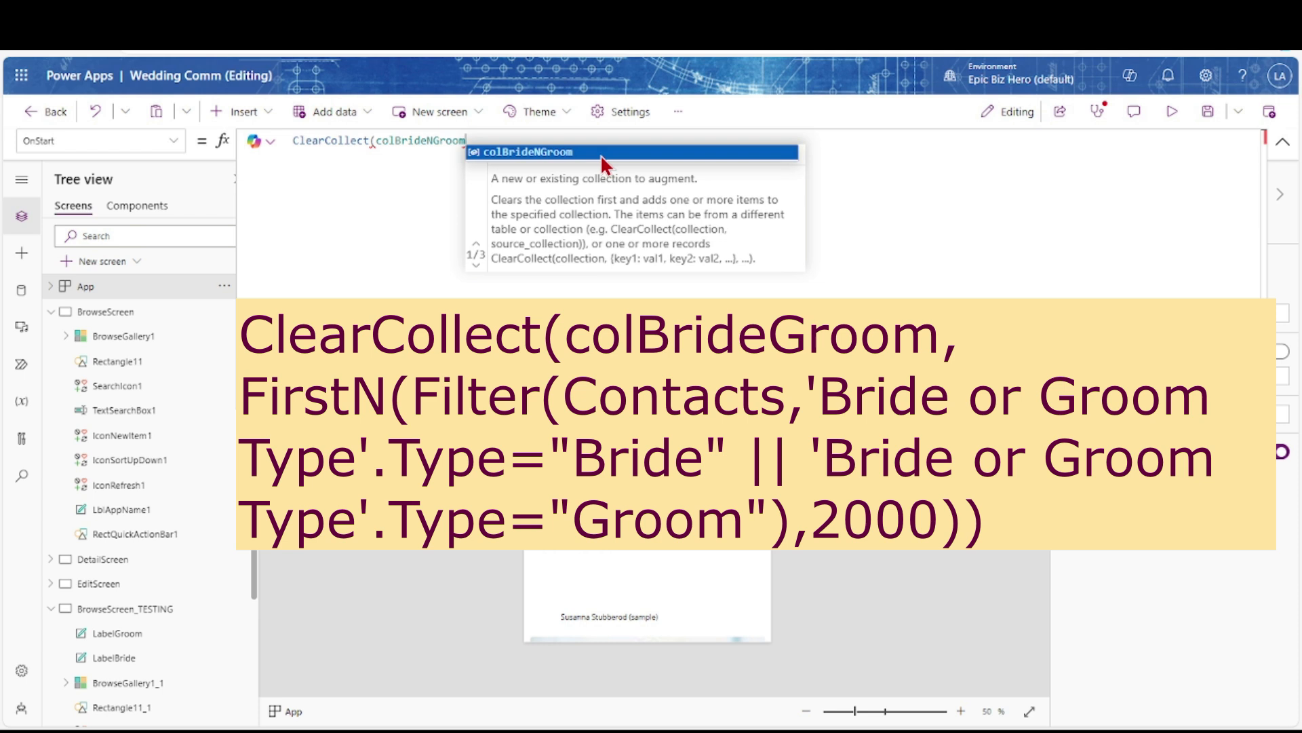
pyautogui.click(600, 153)
pyautogui.write(',')
pyautogui.hotkey('shift', 'Return')
# Continue the OnStart formula with FirstN(Filter(Contacts, as the source of the colBrideNGroom collection
pyautogui.write('F')
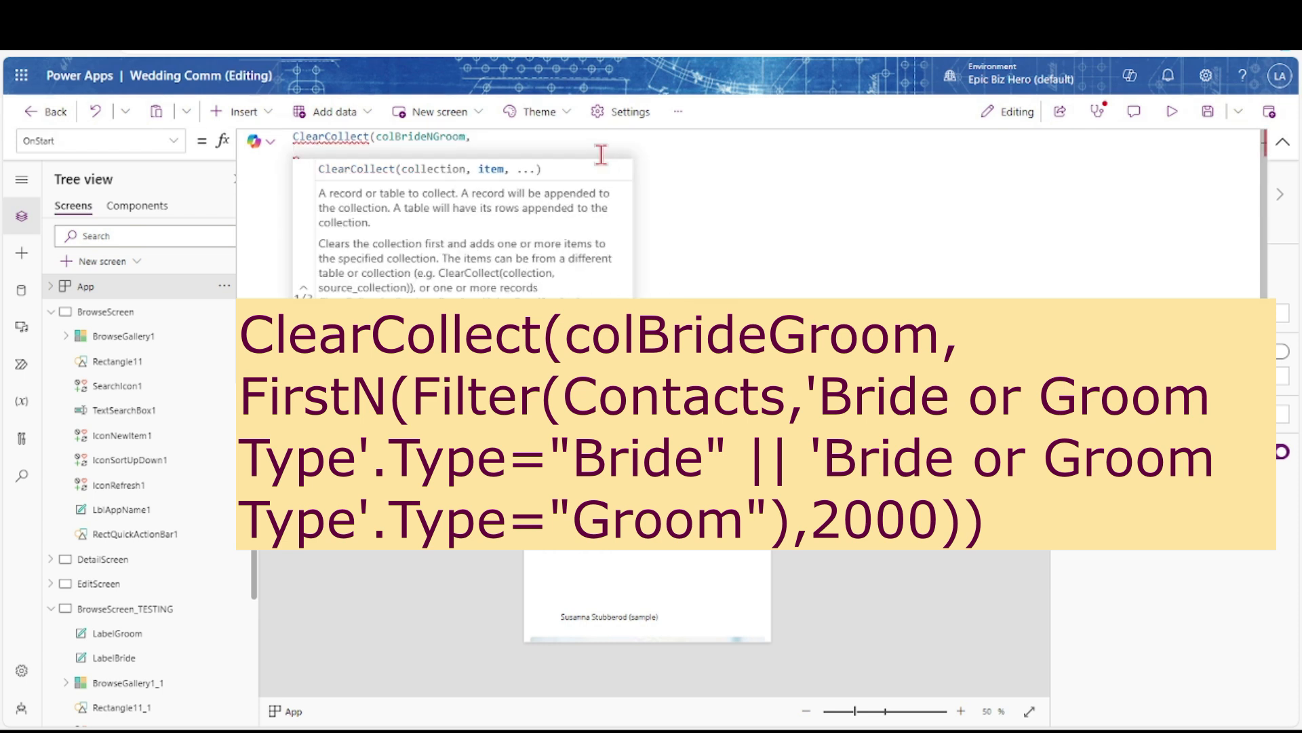
pyautogui.write('irst')
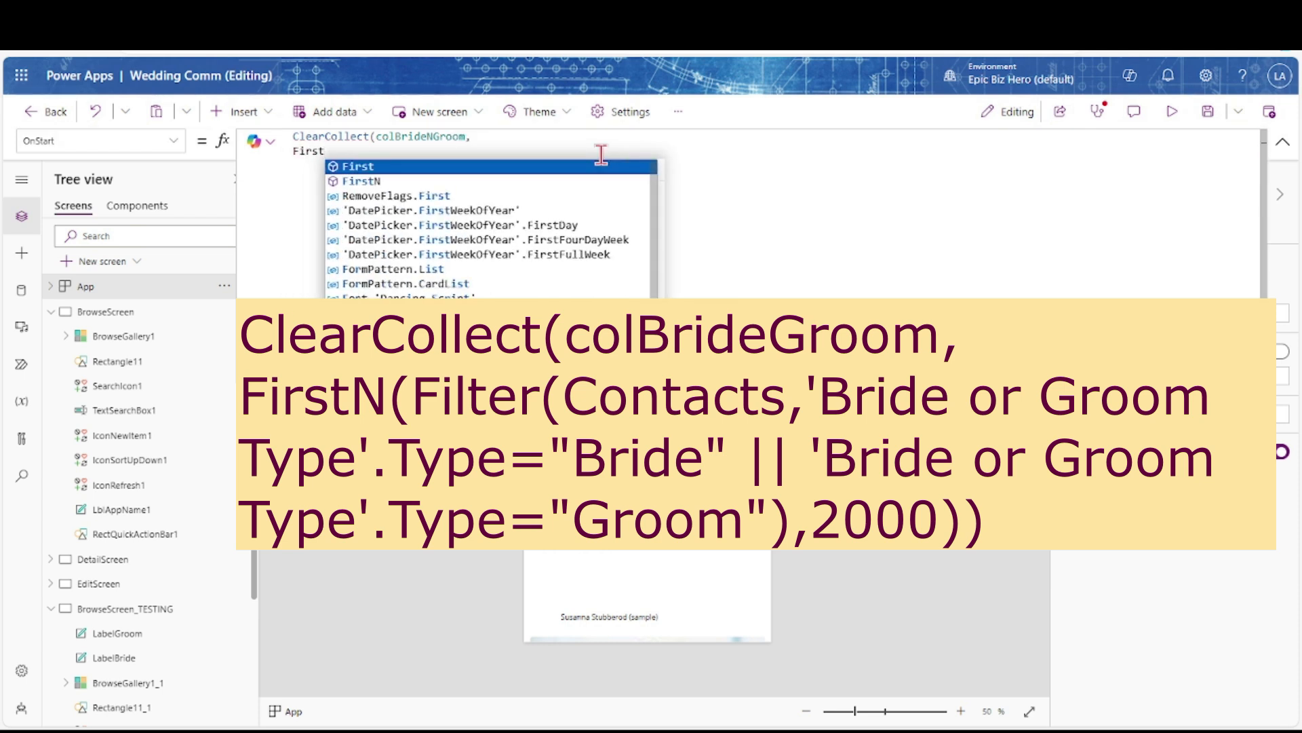
pyautogui.write('N(Filt')
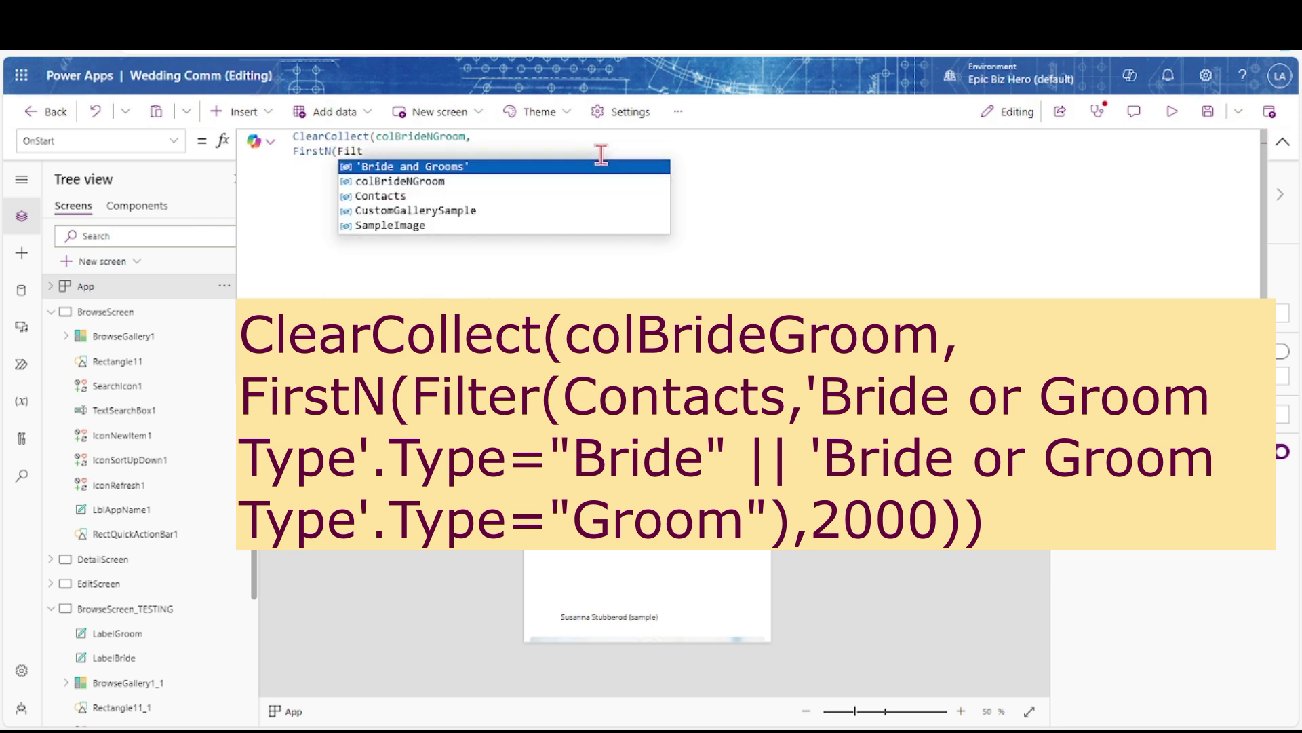
pyautogui.write('er')
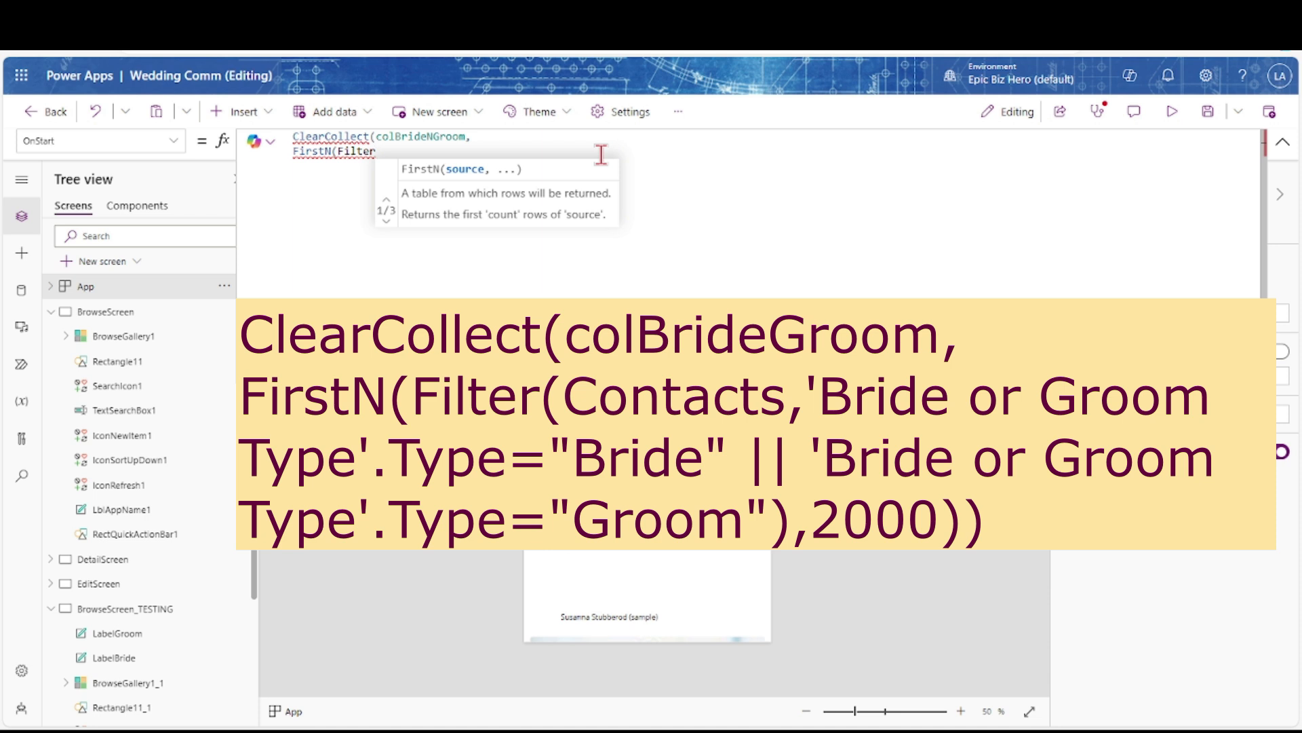
pyautogui.write('(')
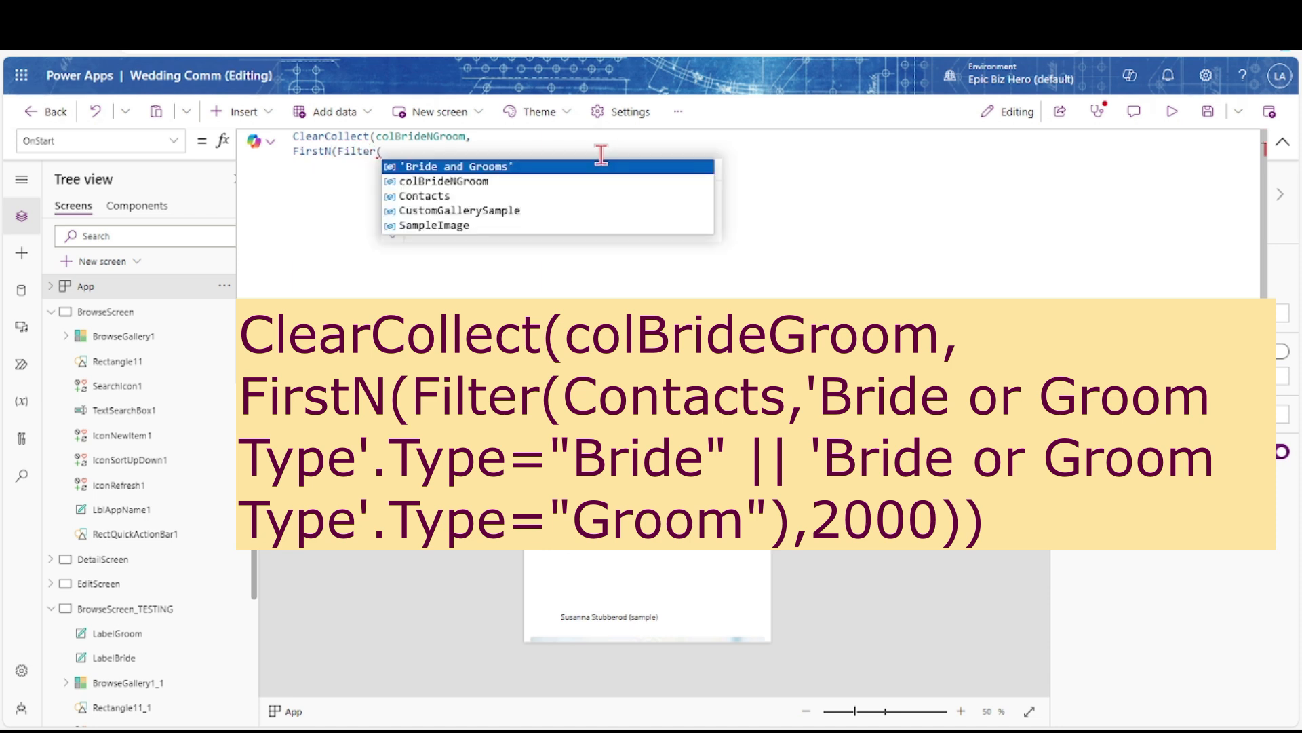
pyautogui.write('Contacts,')
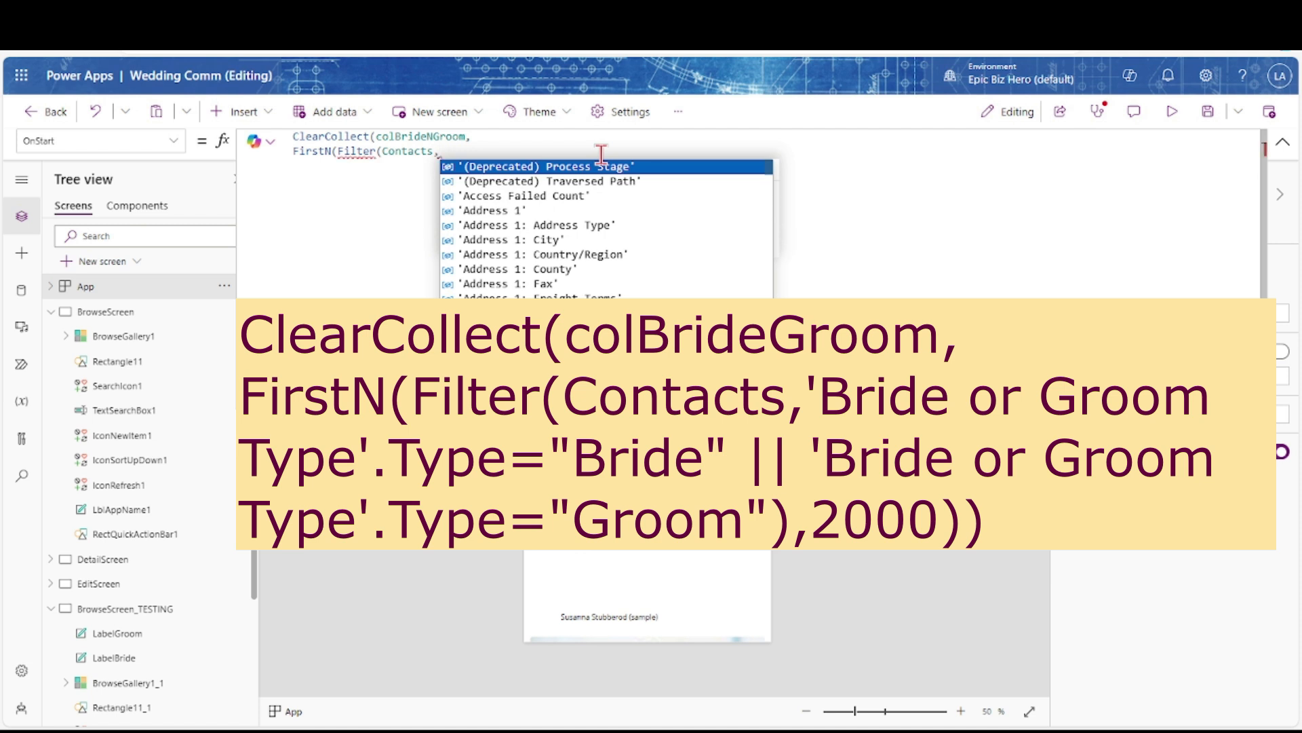
# Add the filter condition 'Bride or Groom Type'.Type = "Bride" followed by the || operator
pyautogui.write('bride')
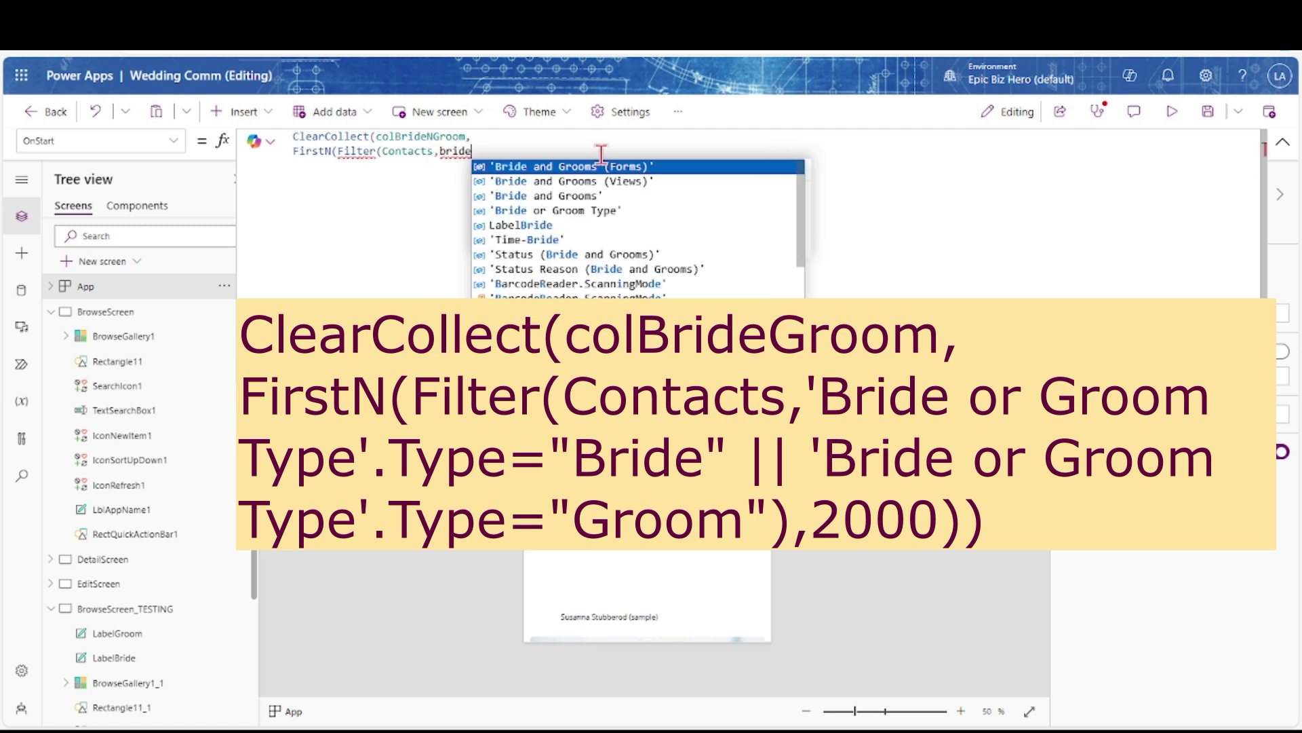
pyautogui.click(601, 210)
pyautogui.write('.')
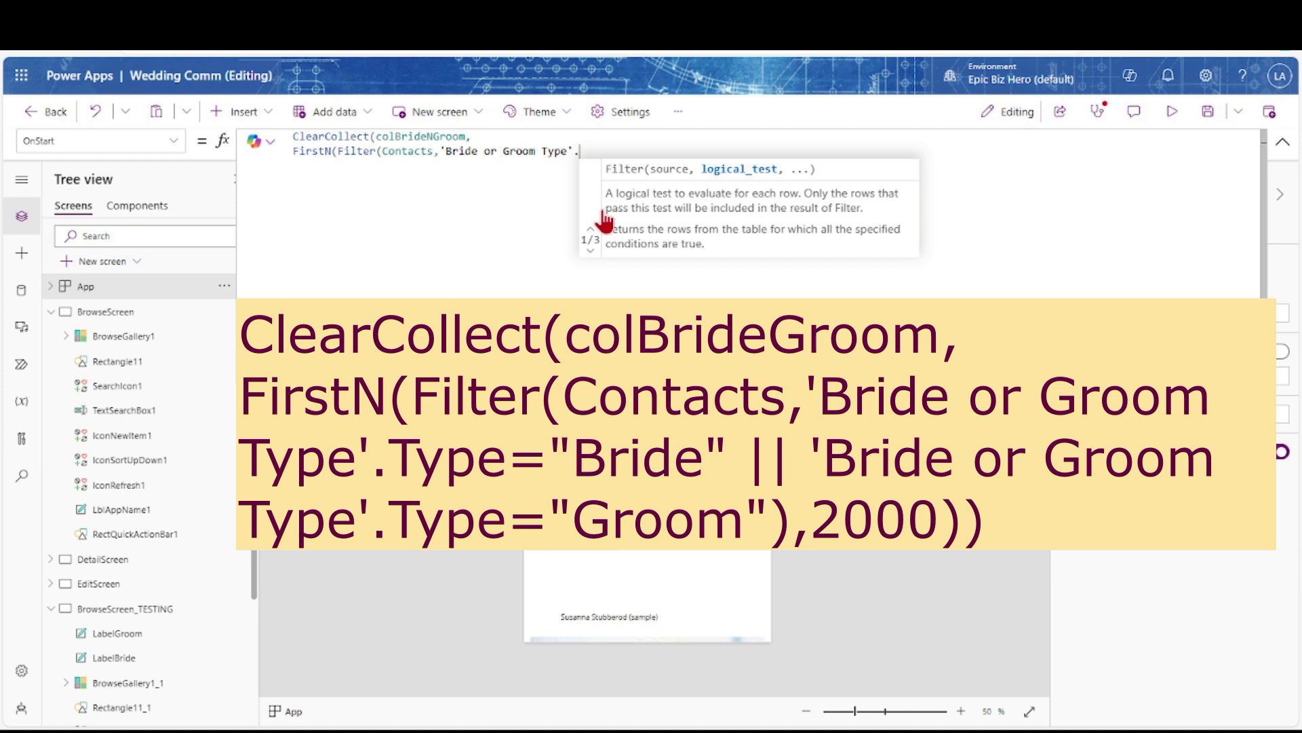
pyautogui.write('Type =')
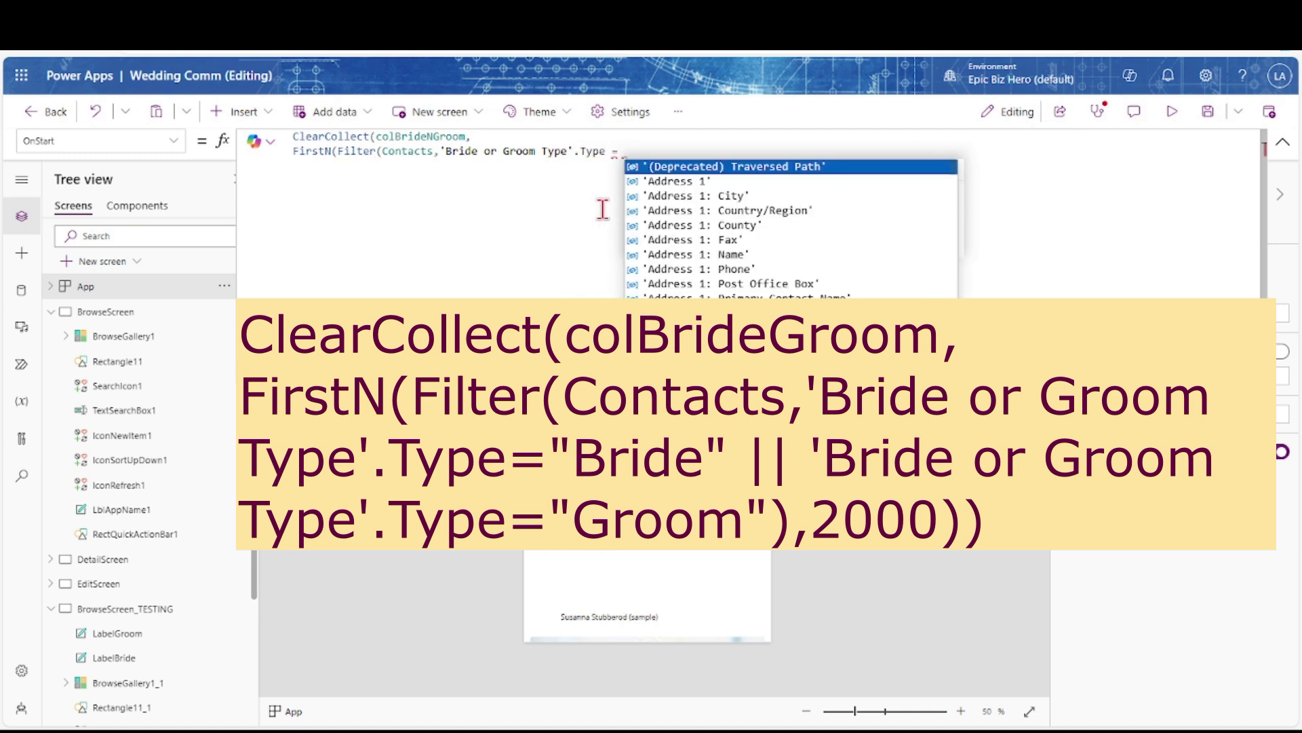
pyautogui.write(' "')
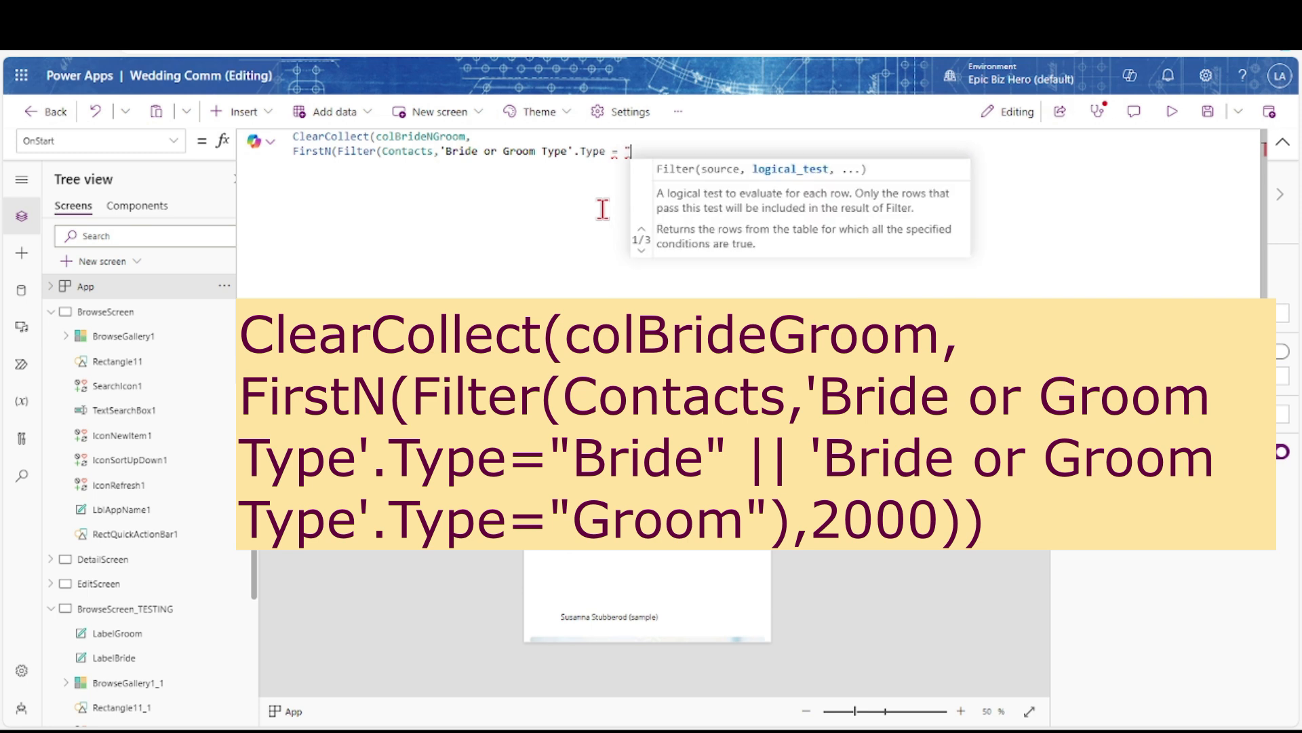
pyautogui.write('Bride')
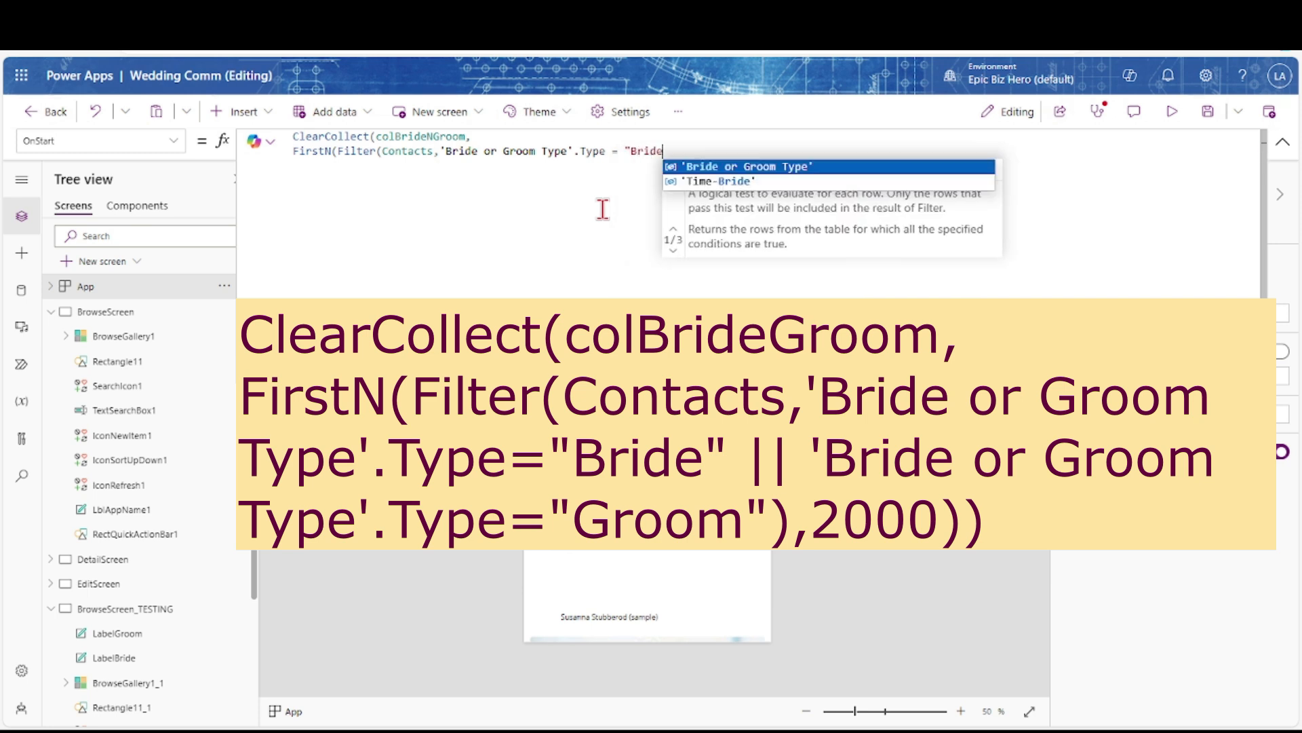
pyautogui.write('" ||')
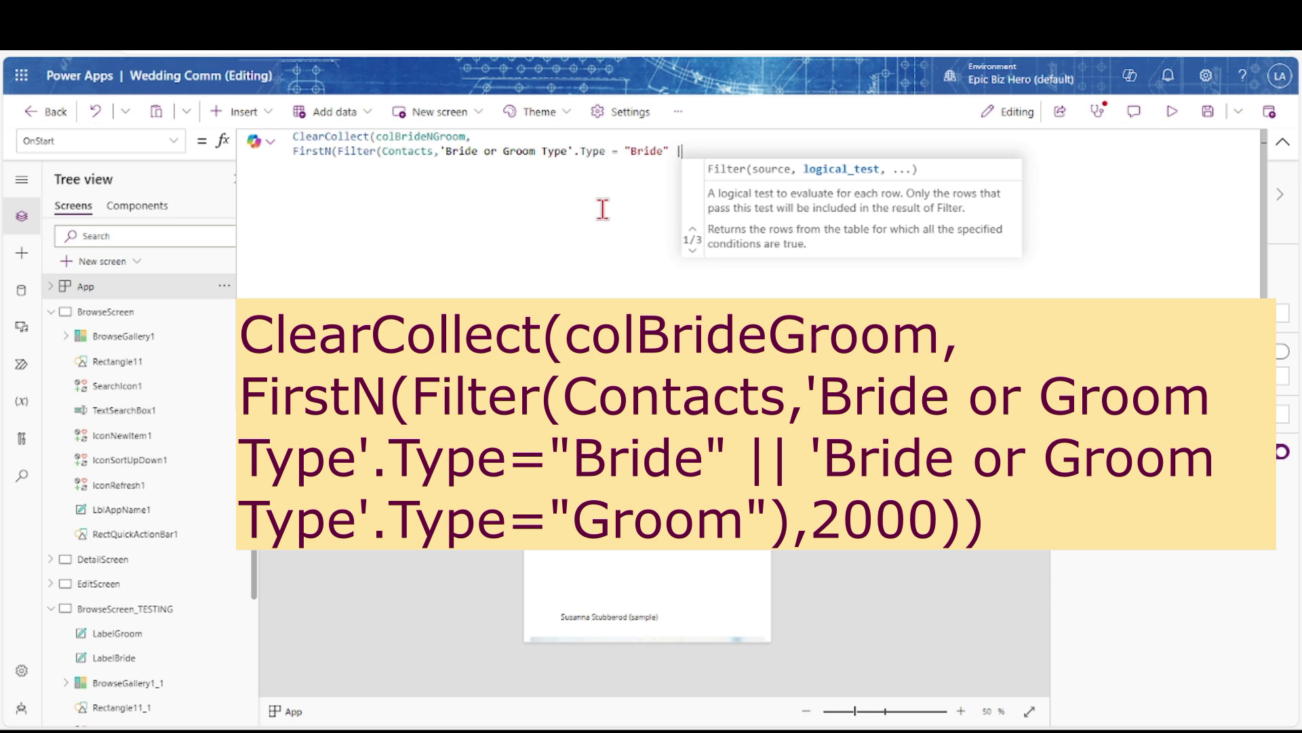
# Add the second filter condition 'Bride or Groom Type'.Type = "Groom" after the || operator
pyautogui.write(' bride')
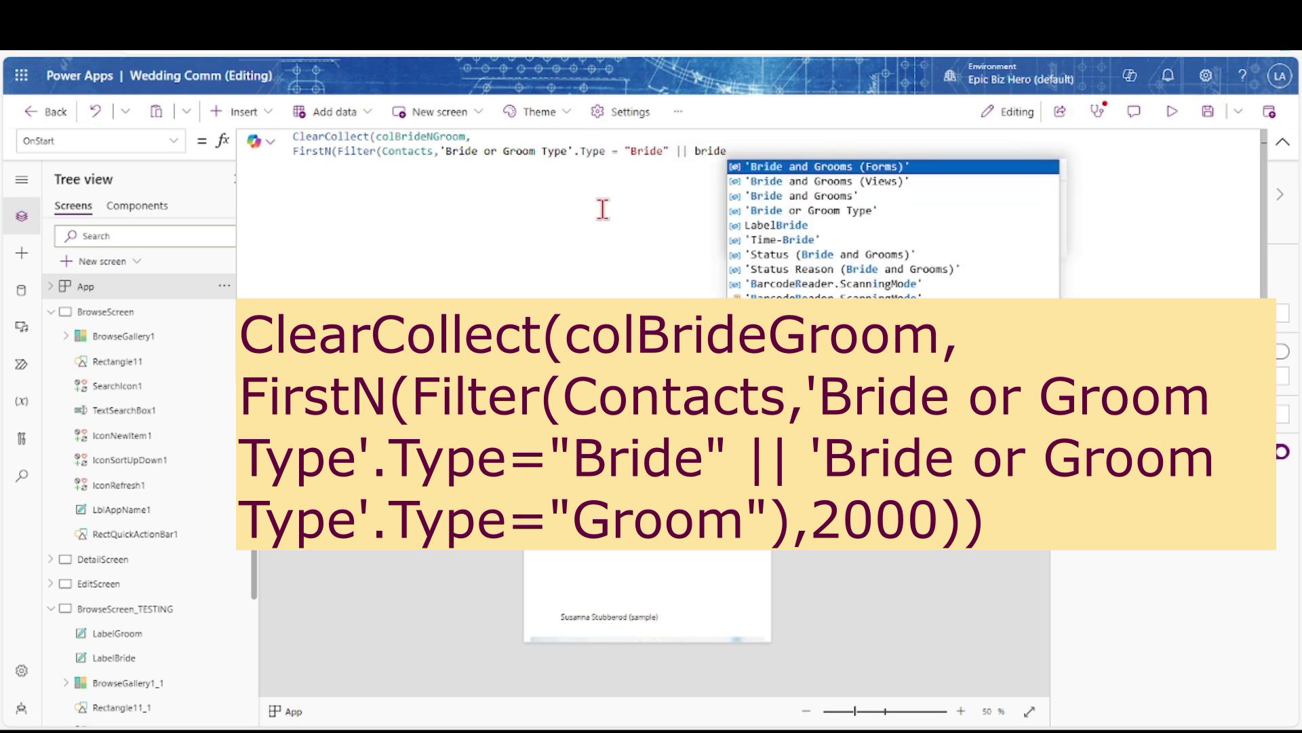
pyautogui.press('Down')
pyautogui.press('Down')
pyautogui.press('Down')
pyautogui.press('Down')
pyautogui.press('Up')
pyautogui.press('Tab')
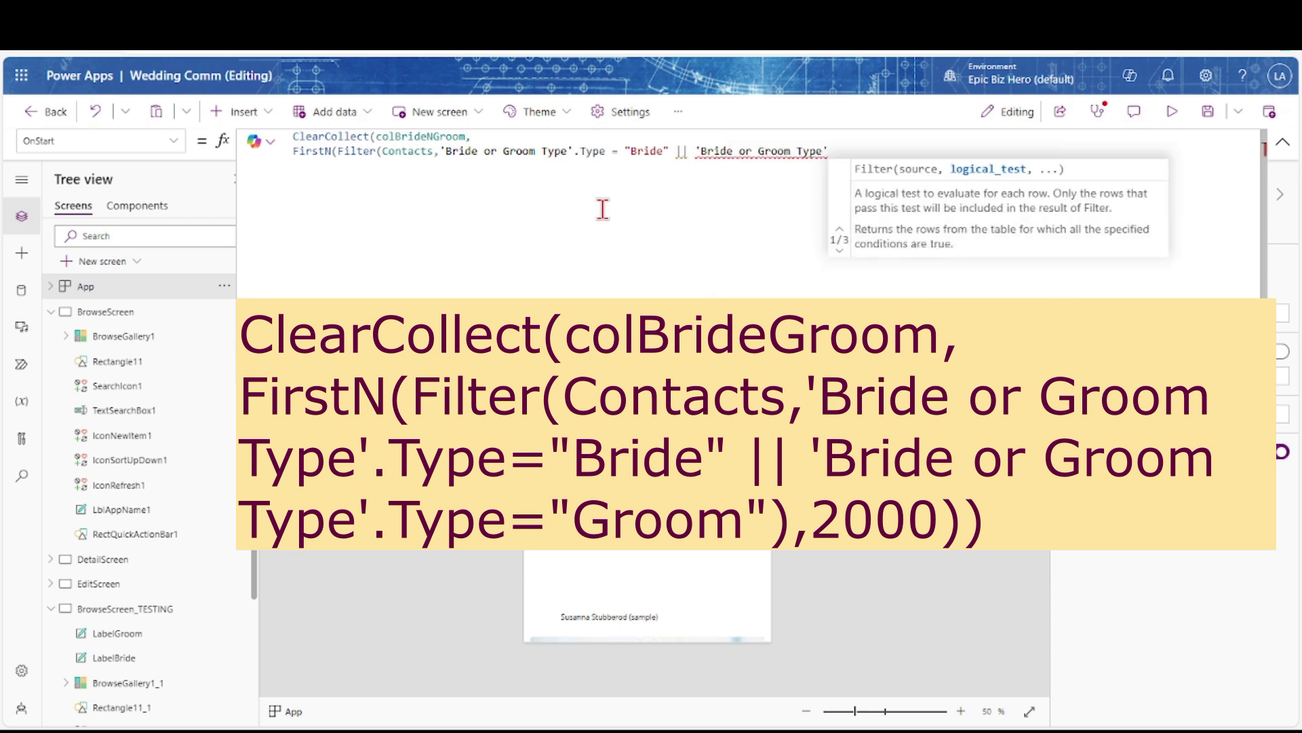
pyautogui.write('.Type = "Groom"')
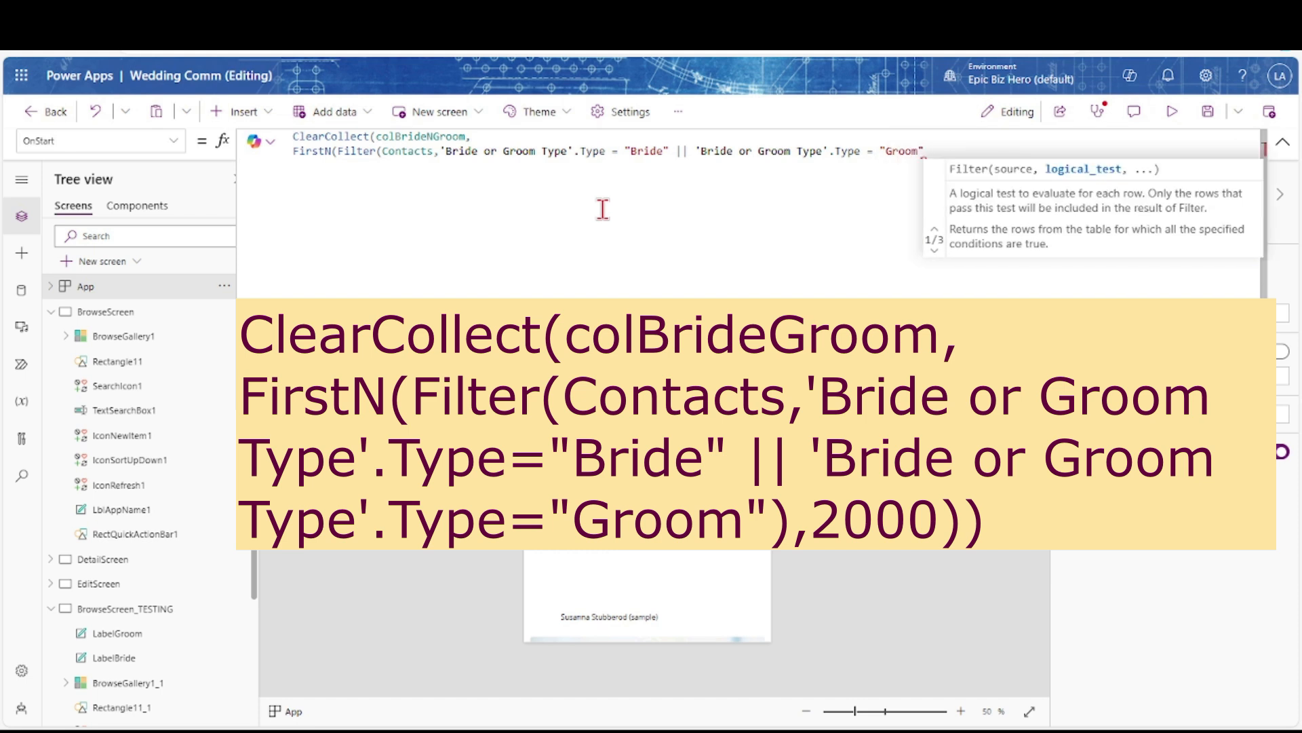
# Close the Filter, set the FirstN count to 2000 and close the whole ClearCollect formula
pyautogui.write('),')
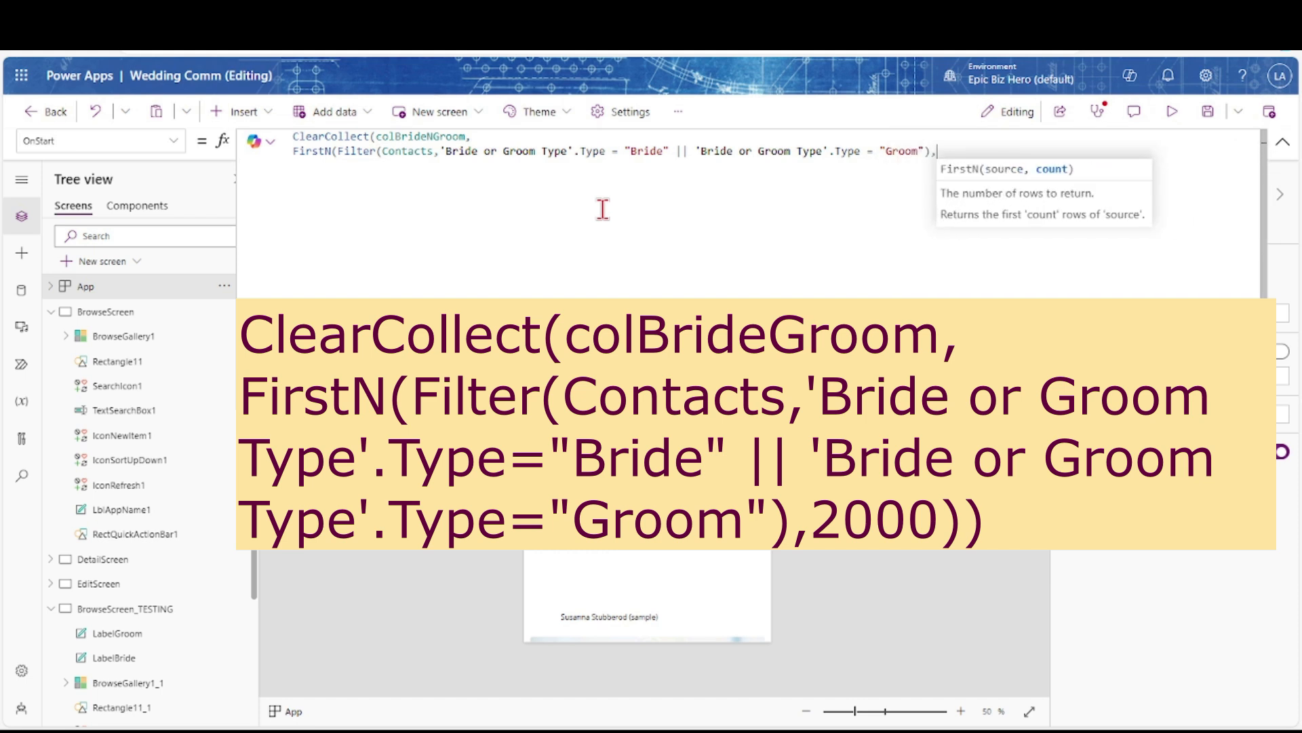
pyautogui.write(' 2000')
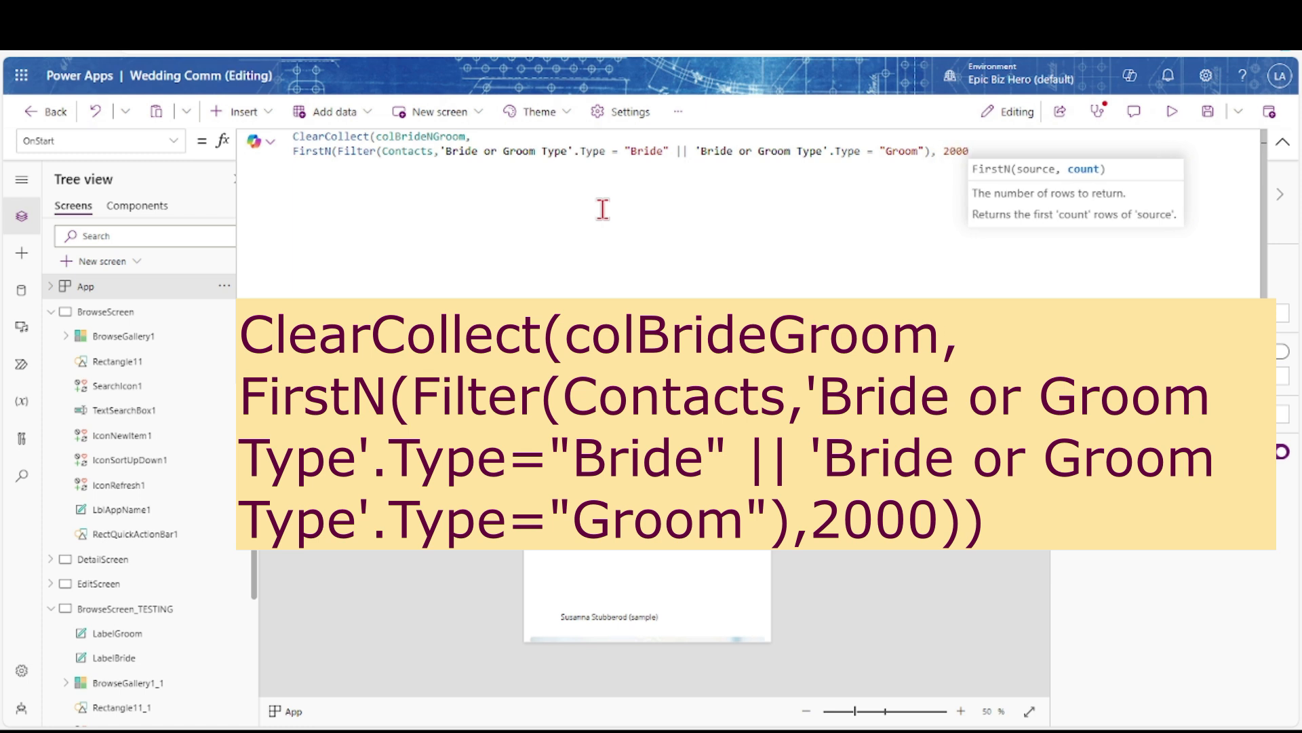
pyautogui.write('))')
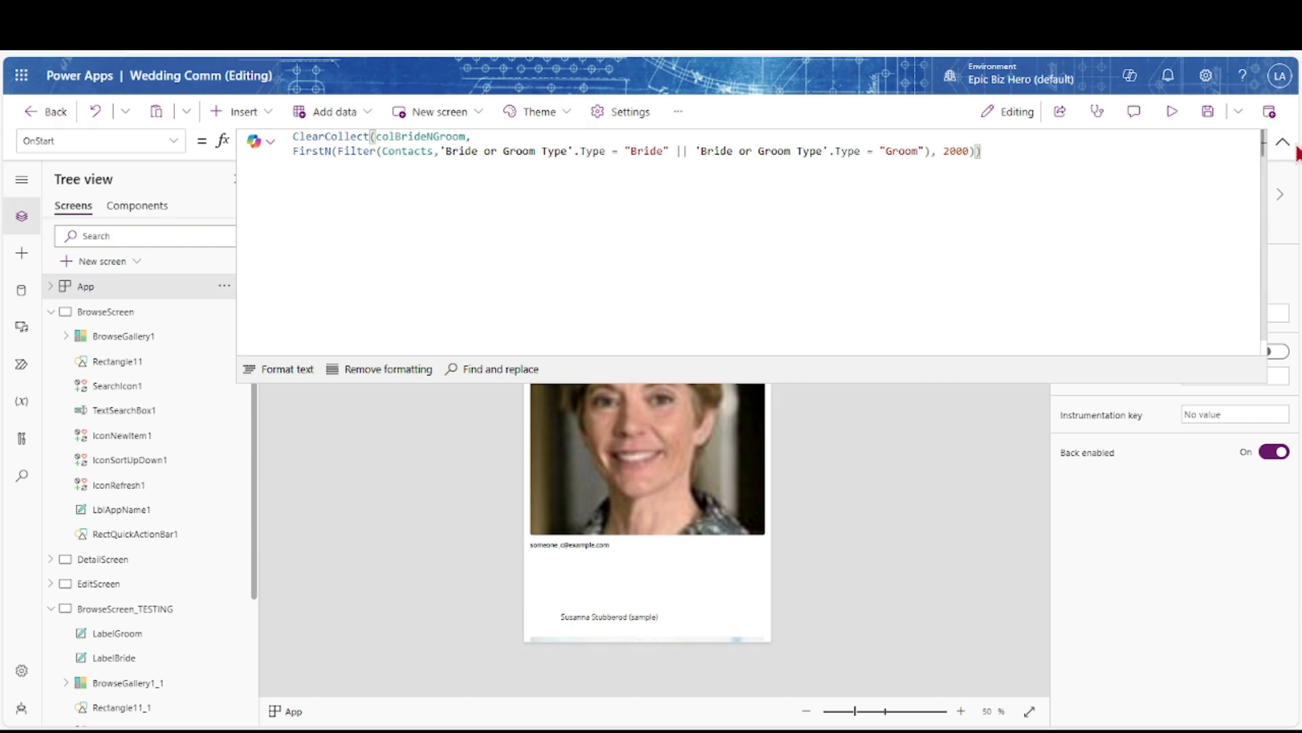
# Run the App object's OnStart and preview the records and columns in the colBrideNGroom collection
pyautogui.click(1283, 141)
pyautogui.click(223, 288)
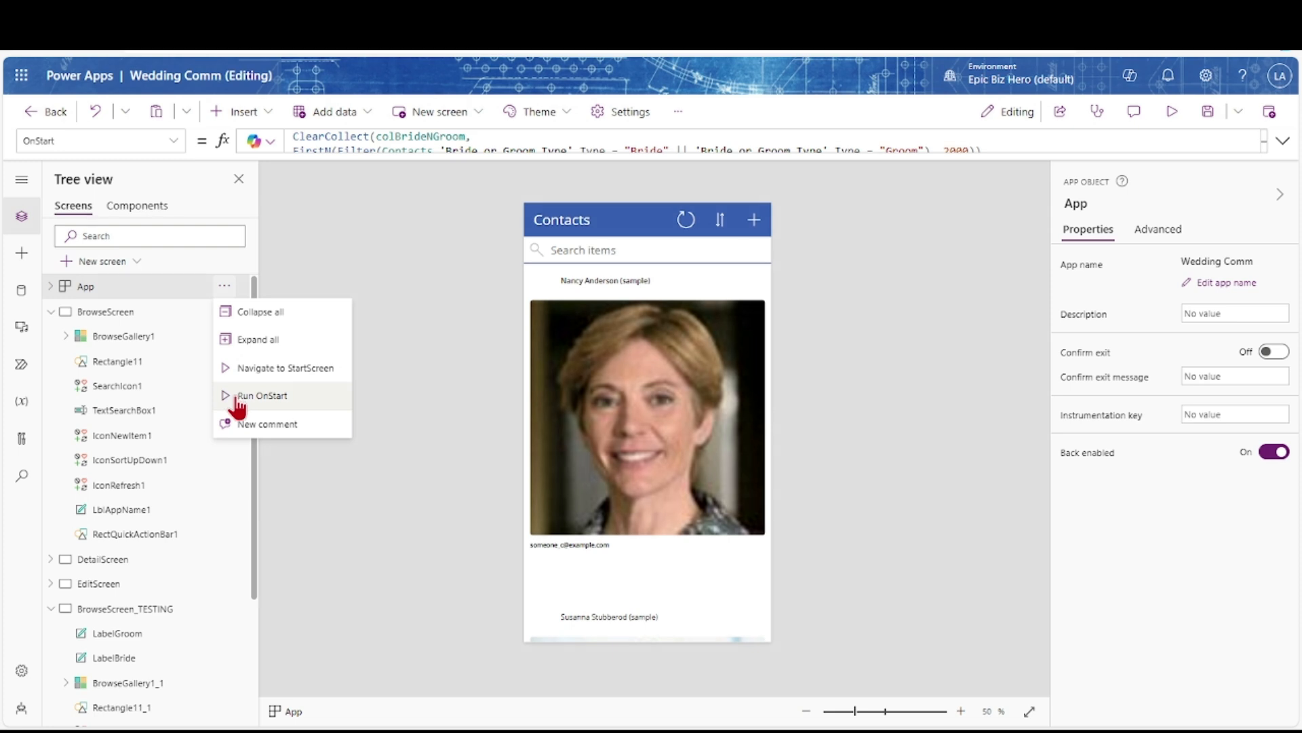
pyautogui.doubleClick(393, 135)
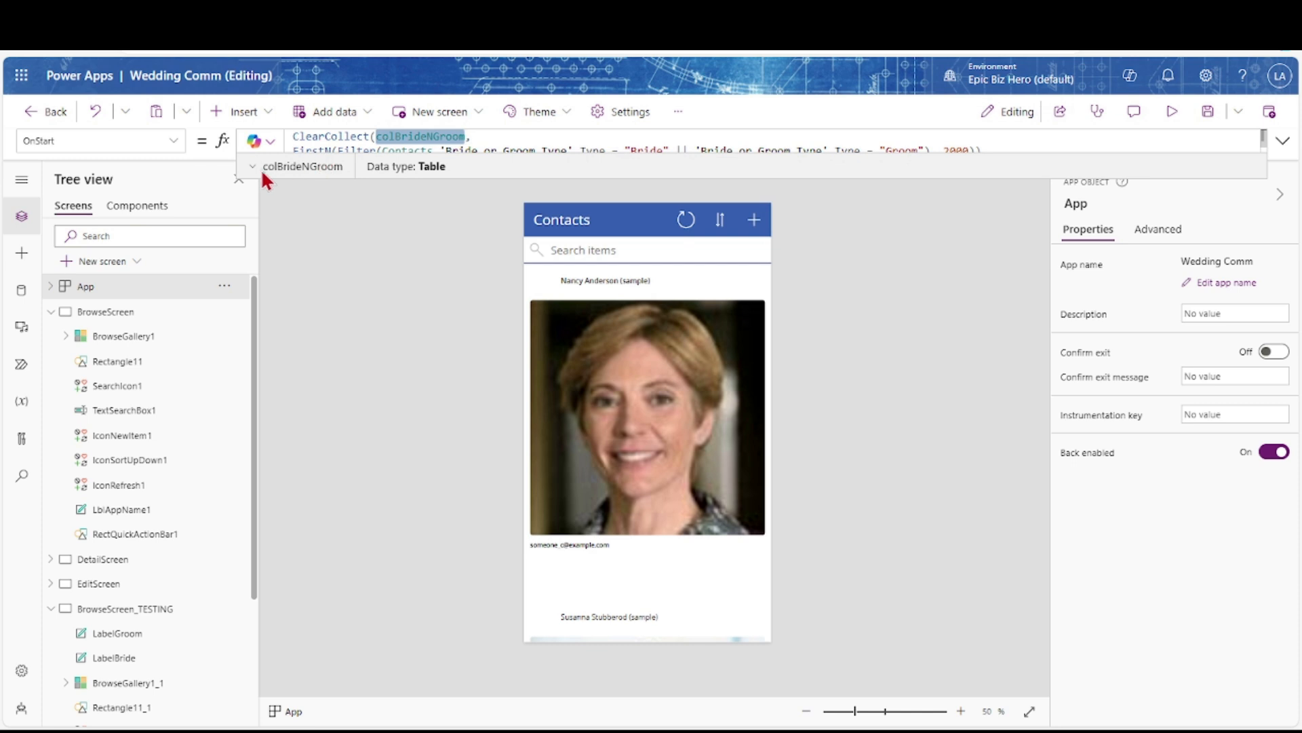
pyautogui.click(254, 167)
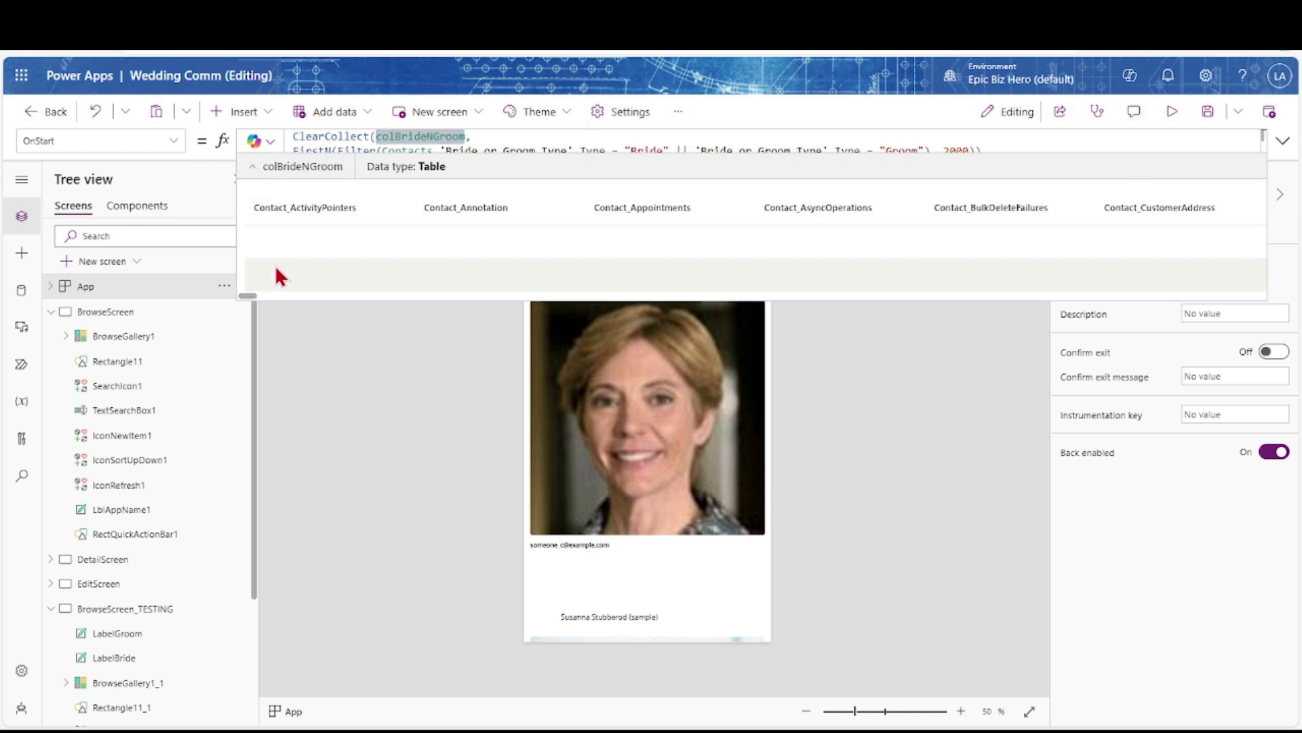
pyautogui.hscroll(10, 313, 258)
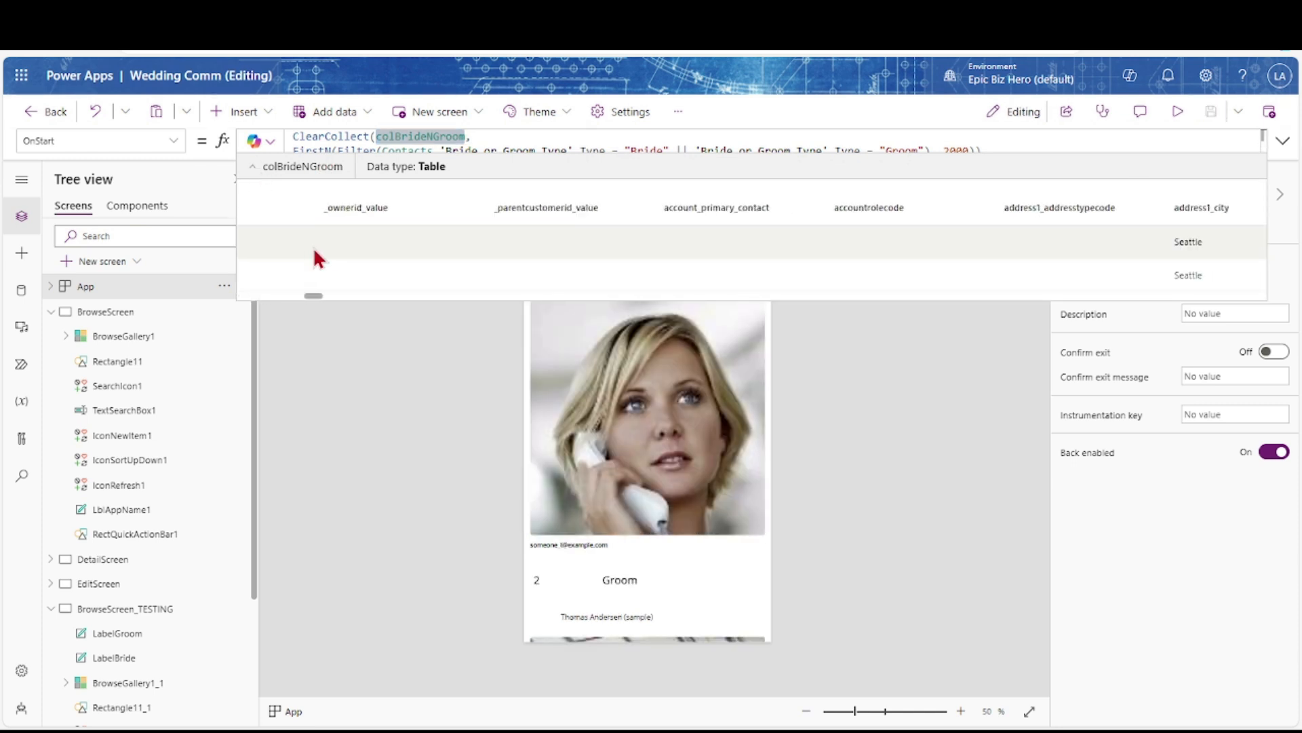
pyautogui.hscroll(6, 850, 251)
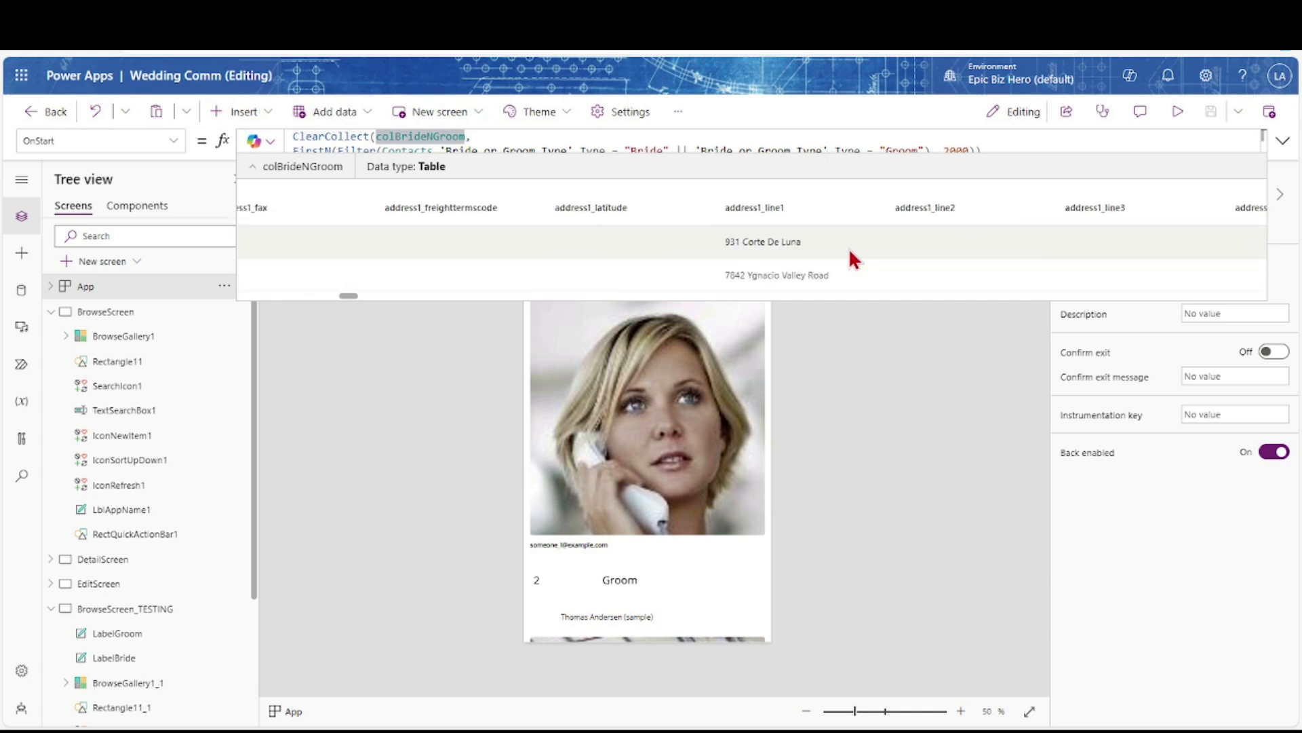
pyautogui.click(122, 312)
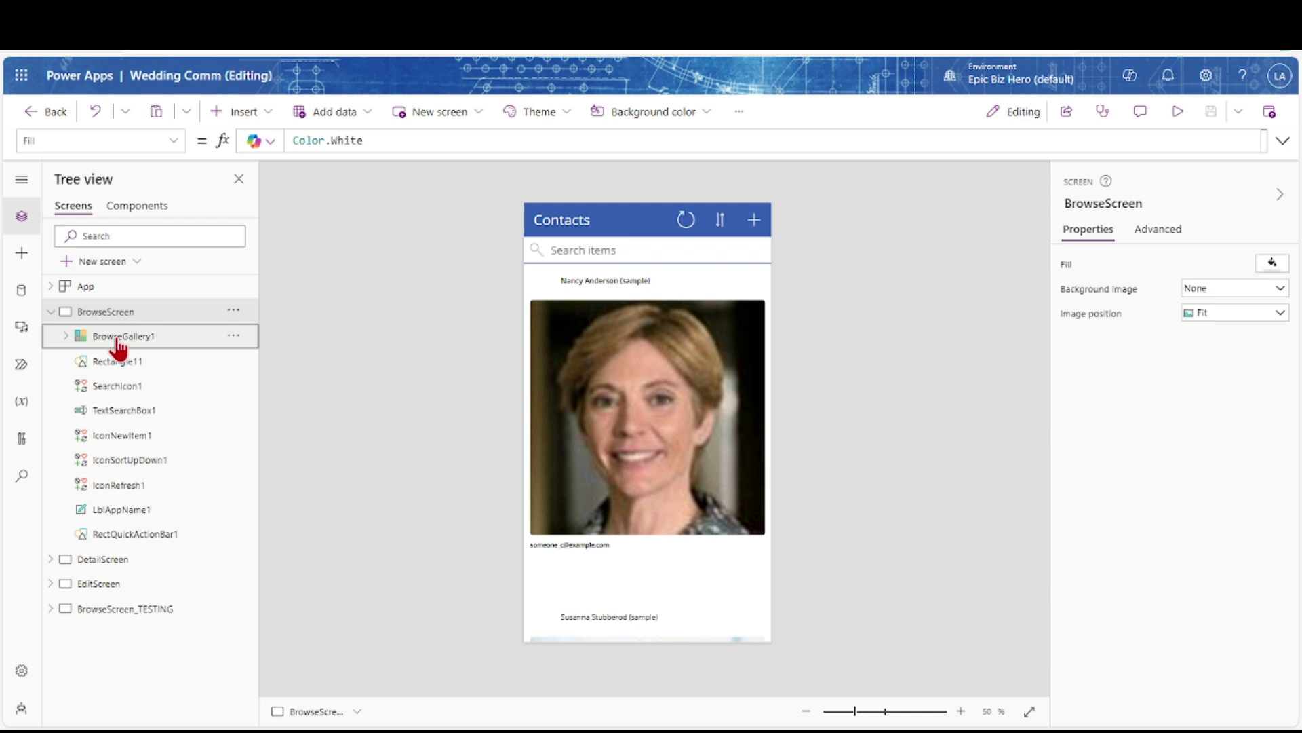
pyautogui.click(119, 343)
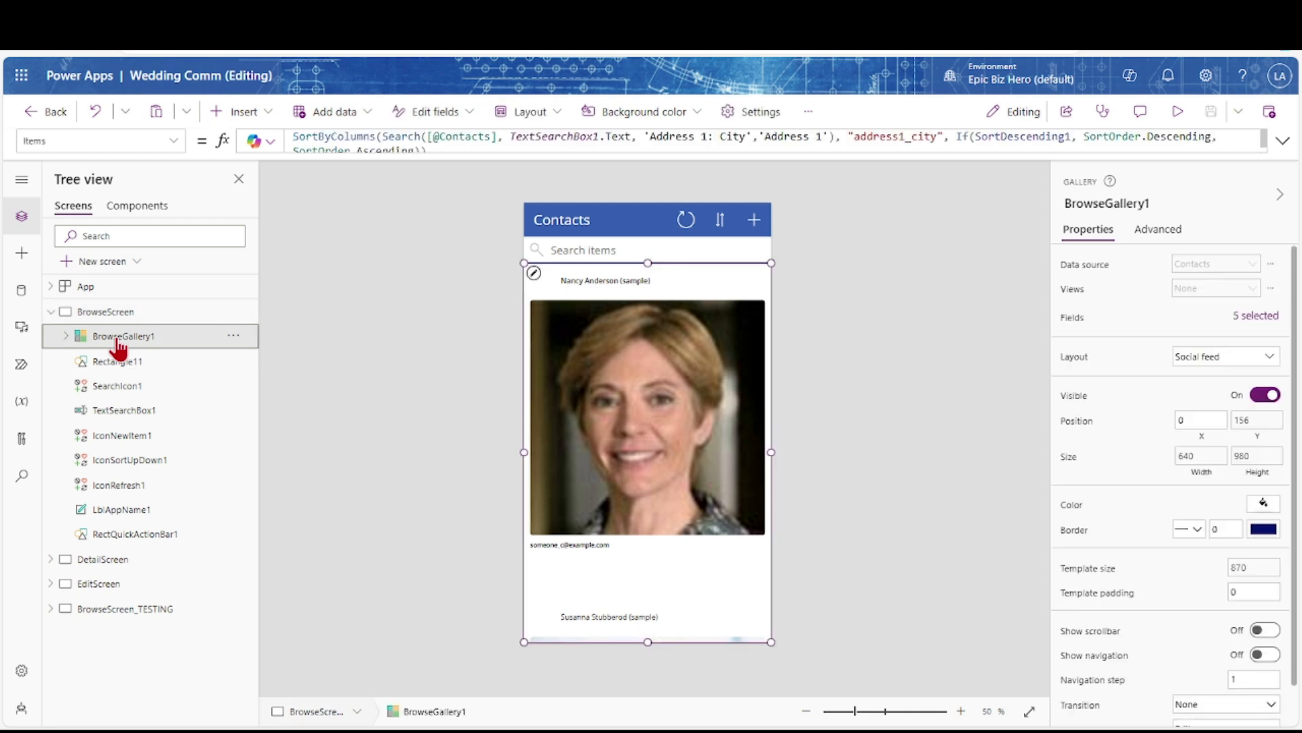
pyautogui.click(1283, 141)
pyautogui.moveTo(478, 387); pyautogui.dragTo(477, 180)
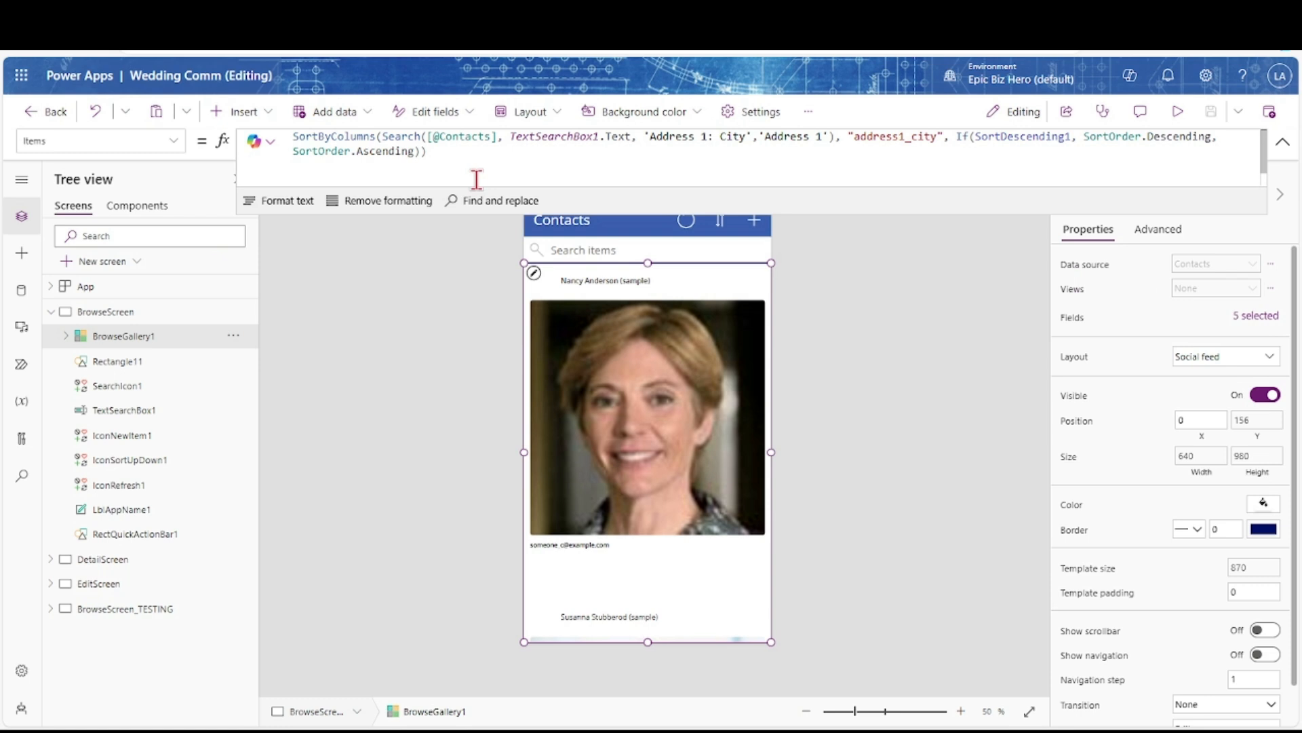
pyautogui.moveTo(490, 136); pyautogui.dragTo(431, 136)
pyautogui.write('colBrideNGroom')
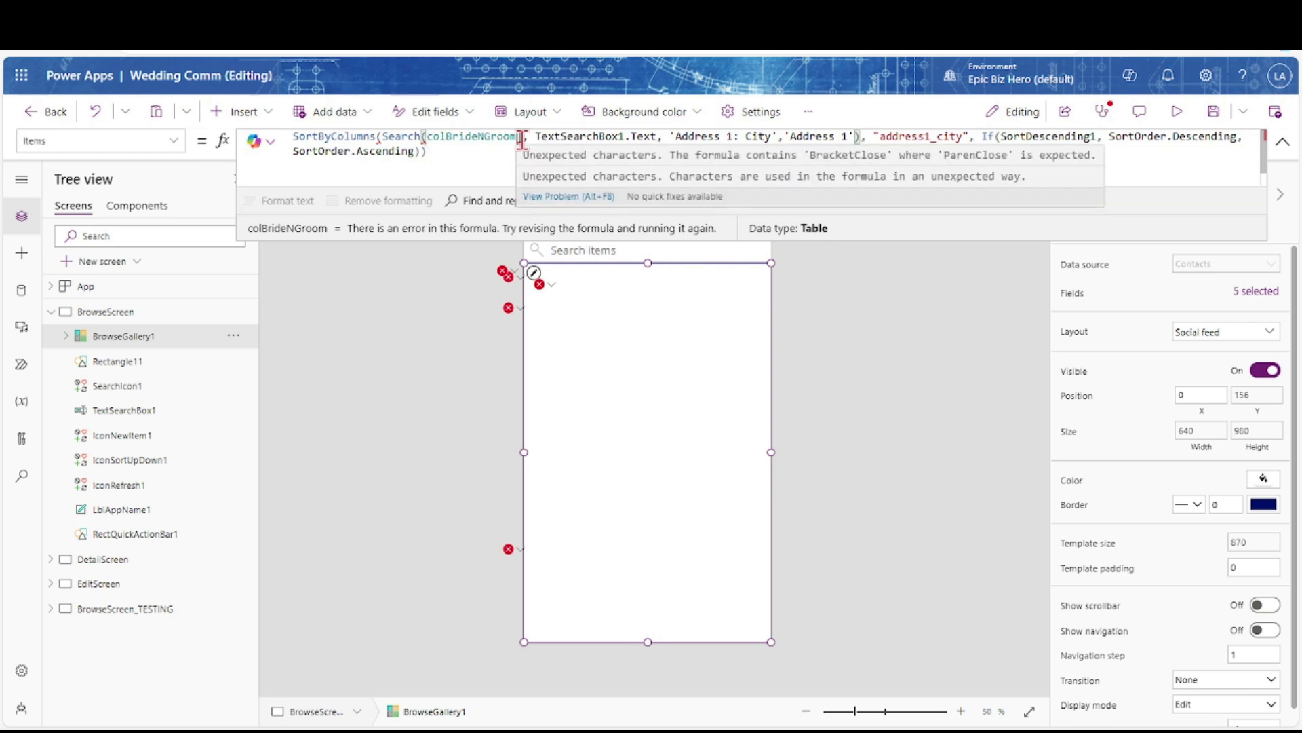
pyautogui.click(520, 139)
pyautogui.press('BackSpace')
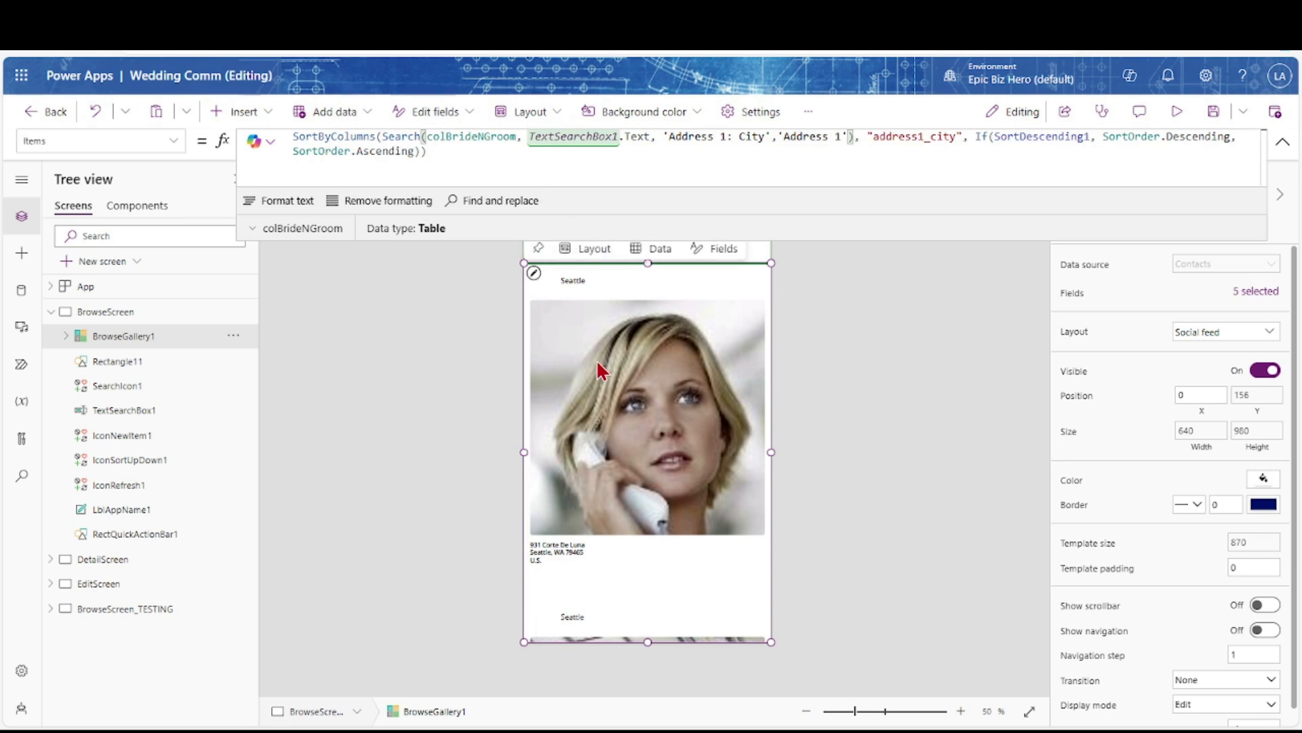
# Check the contacts displayed in the gallery and preview the colBrideNGroom table from its Items formula
pyautogui.scroll(-2, 599, 371)
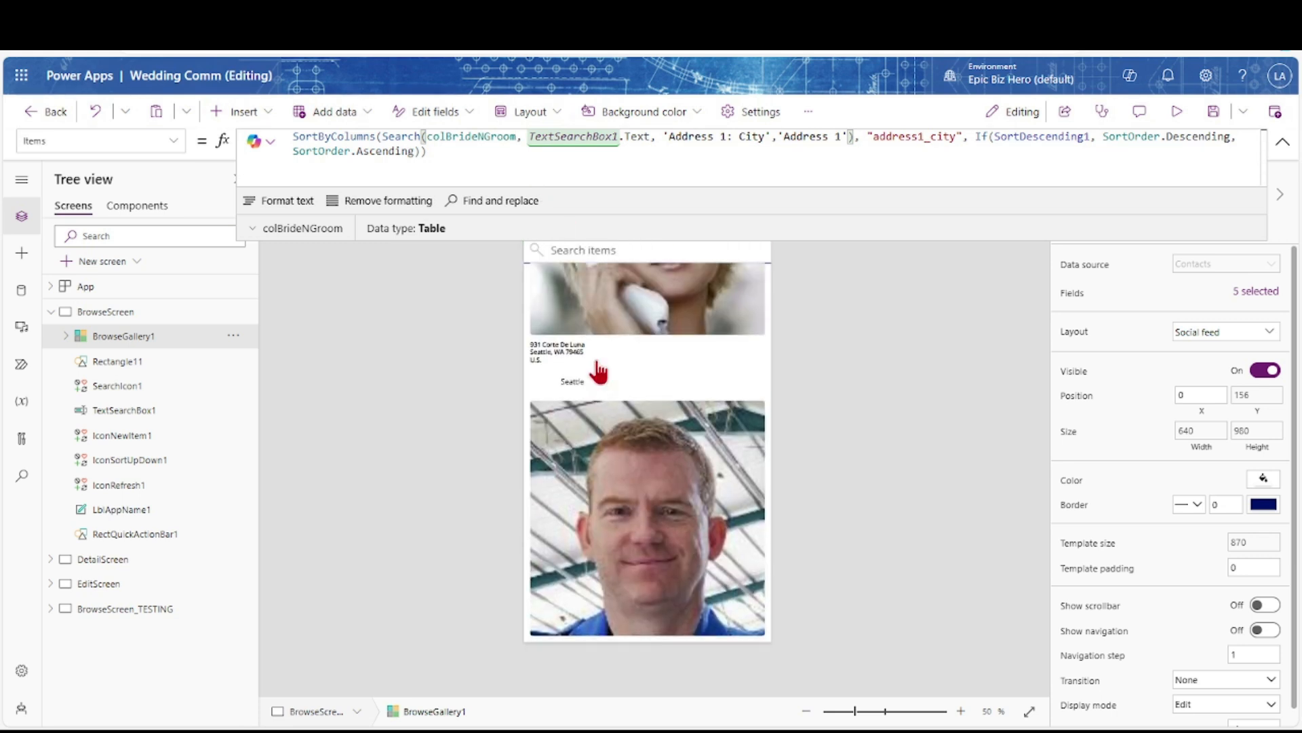
pyautogui.scroll(2, 596, 363)
pyautogui.click(596, 369)
pyautogui.doubleClick(468, 136)
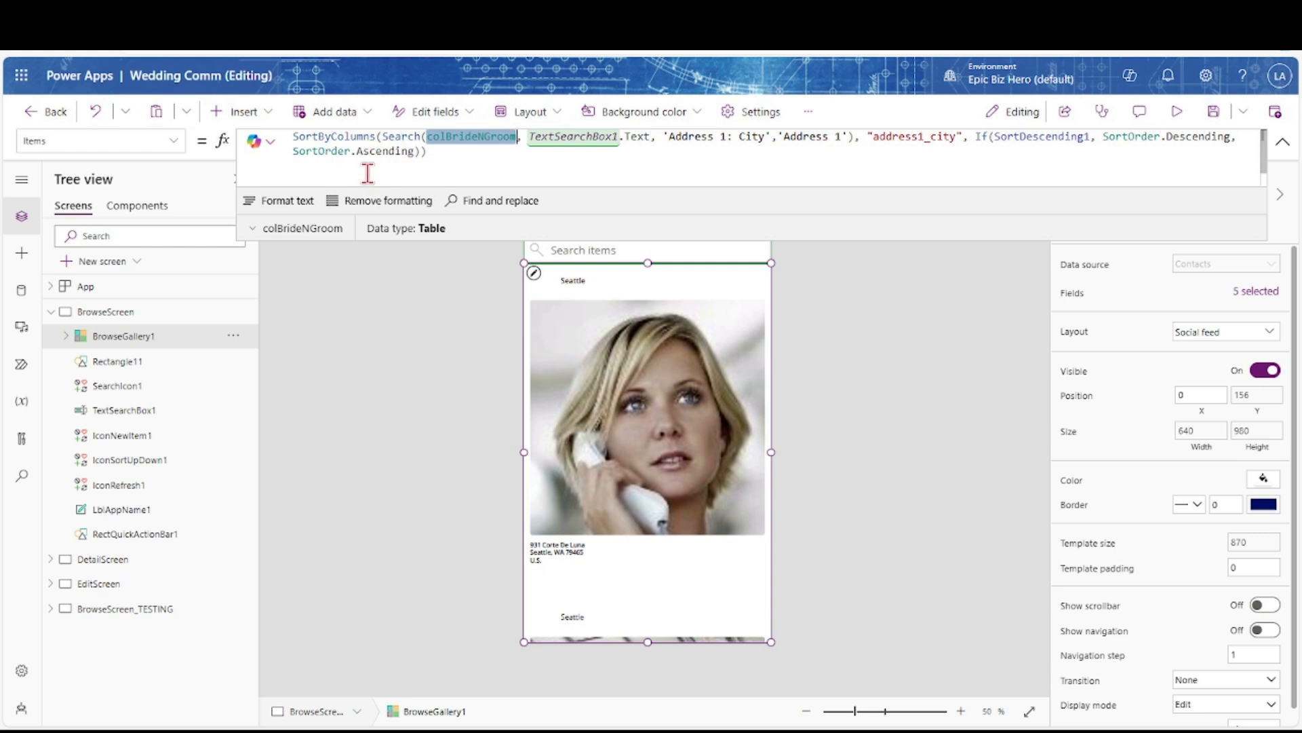
pyautogui.click(249, 227)
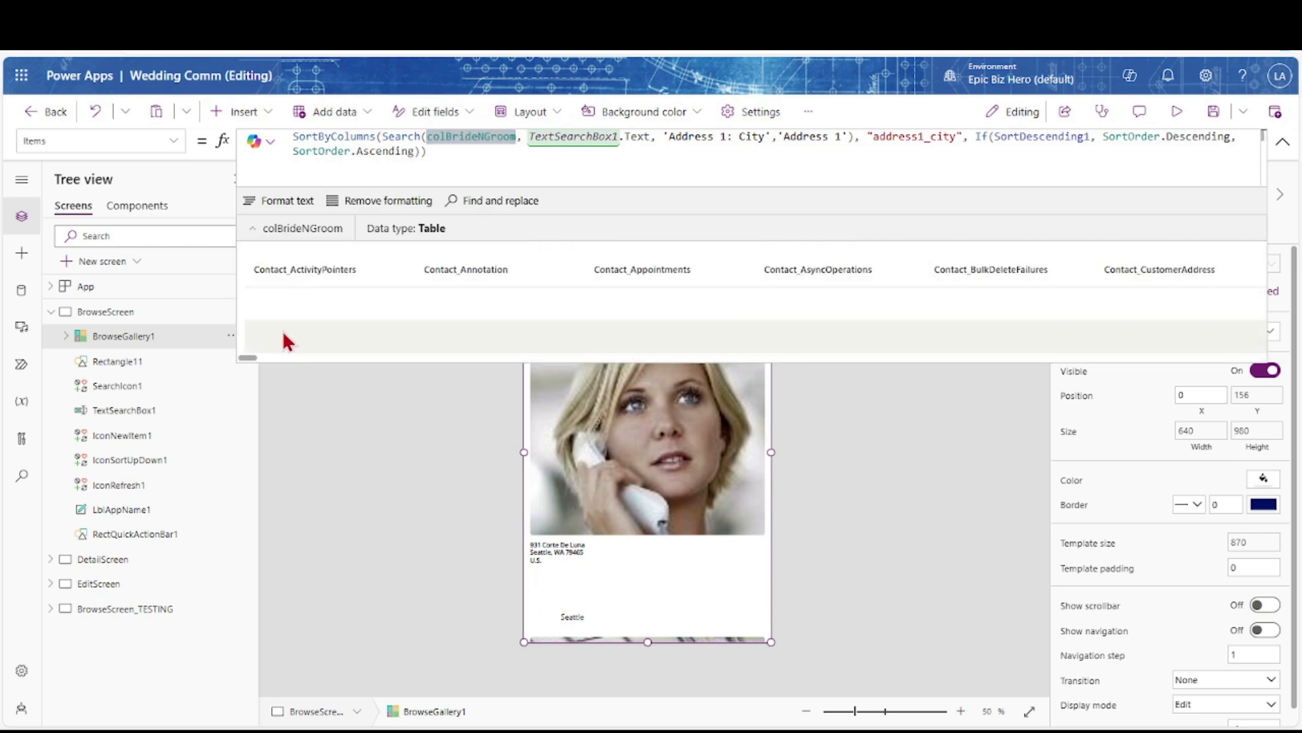
pyautogui.click(251, 230)
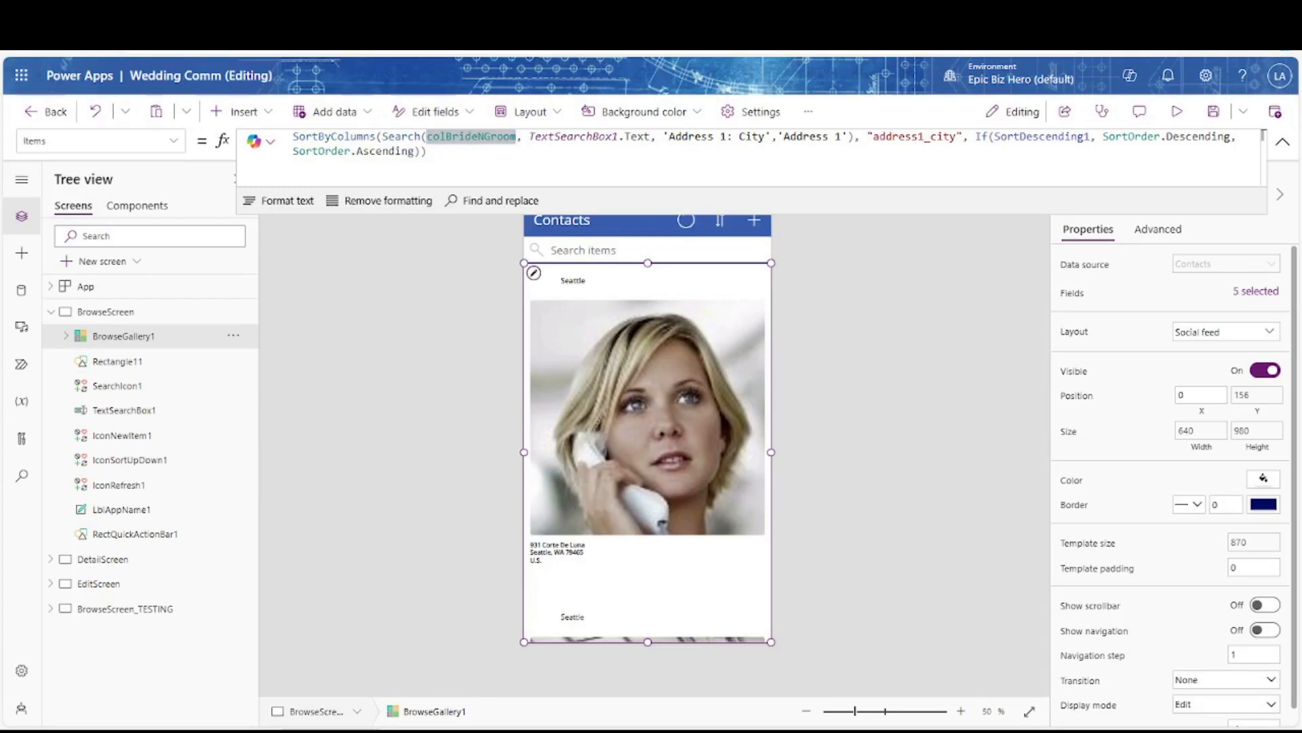
# Rename BrowseGallery1 on BrowseScreen to GalleryBrideNGroom
pyautogui.doubleClick(144, 337)
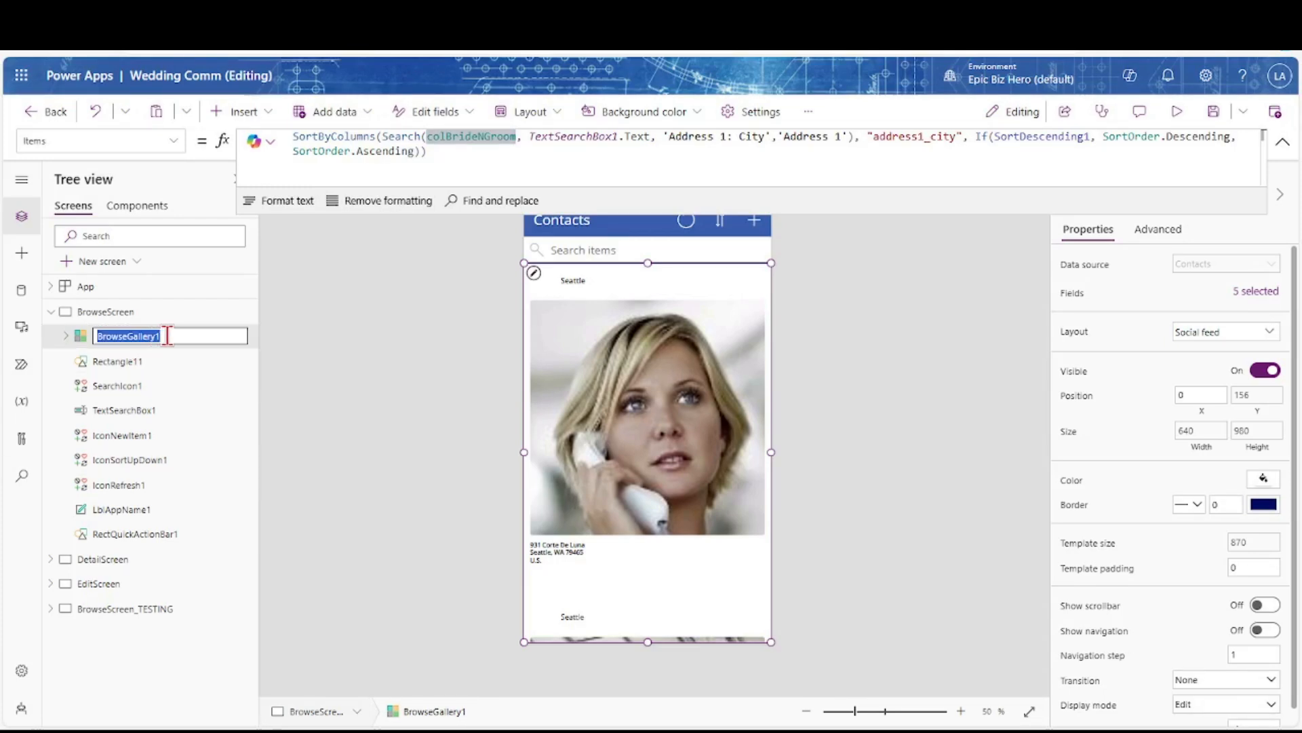
pyautogui.click(168, 335)
pyautogui.press('BackSpace')
pyautogui.press('Delete')
pyautogui.press('Delete')
pyautogui.press('Delete')
pyautogui.press('Delete')
pyautogui.press('Delete')
pyautogui.press('Delete')
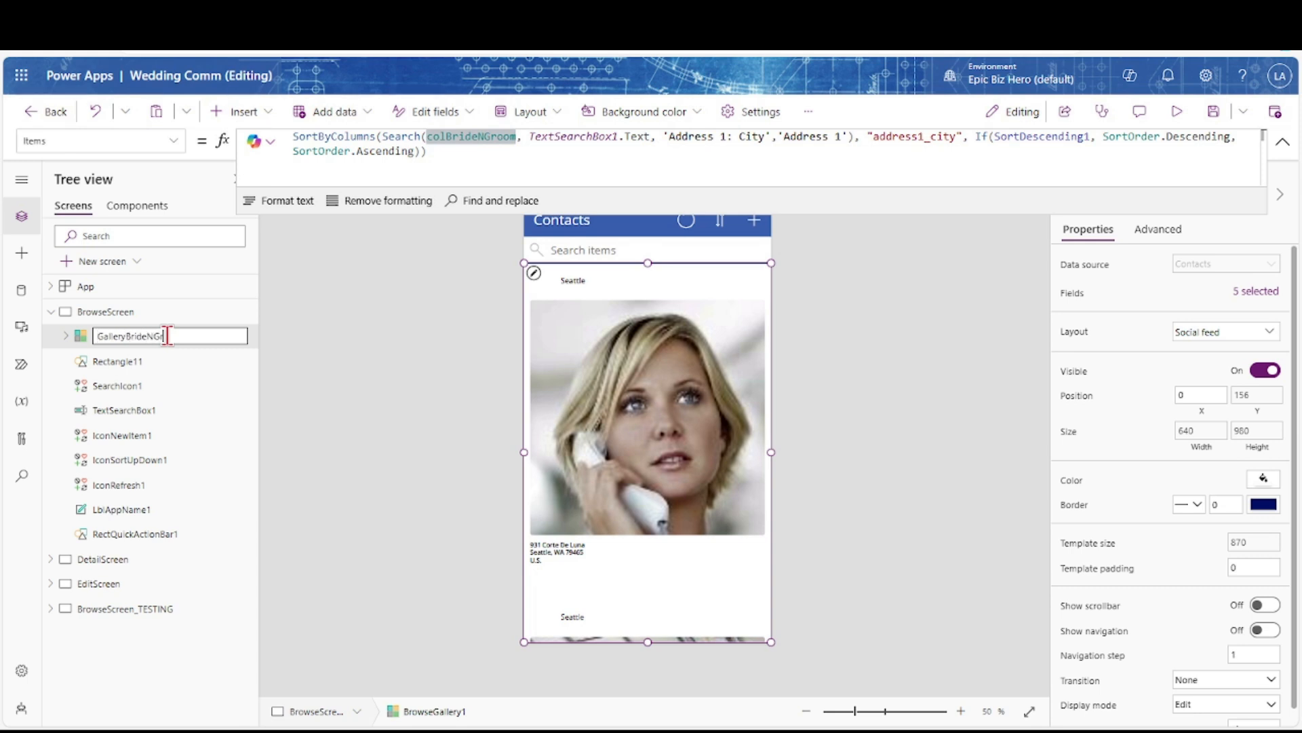
pyautogui.press('Return')
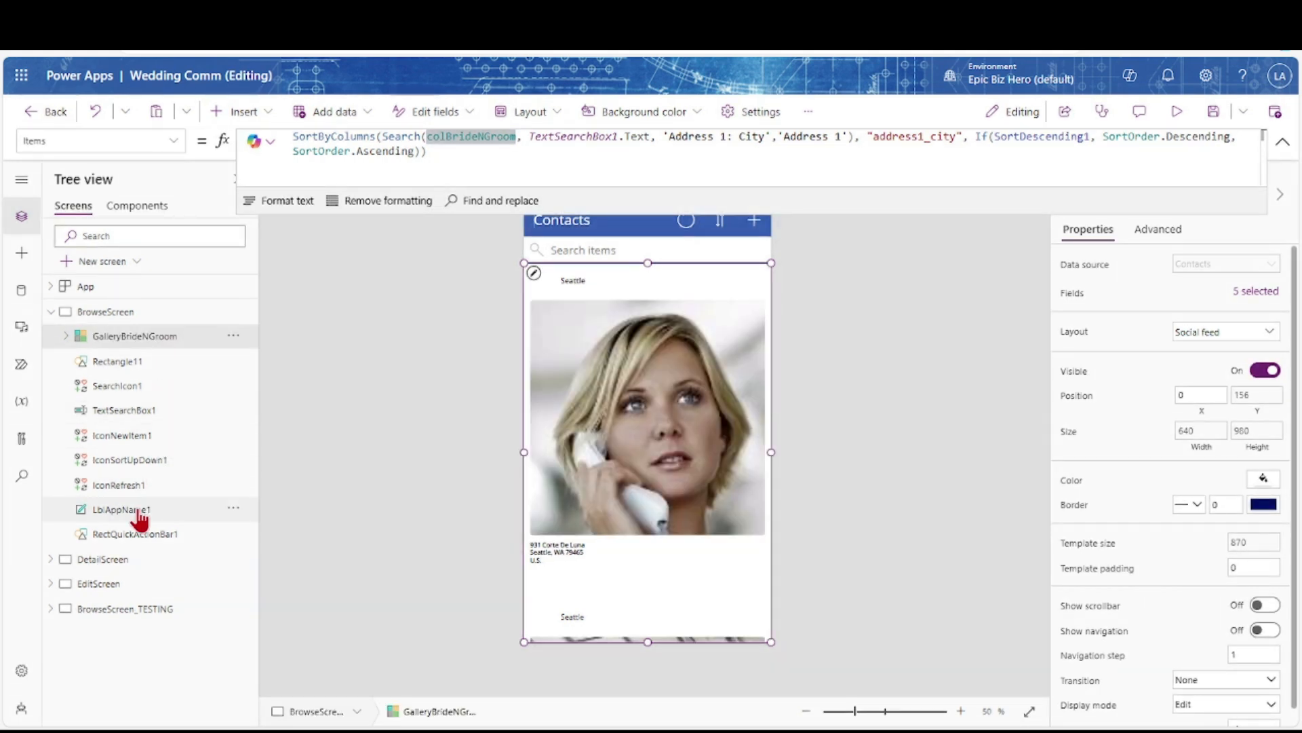
# Change the text of the header label LblAppName1 on BrowseScreen to "Brides & Grooms"
pyautogui.click(148, 510)
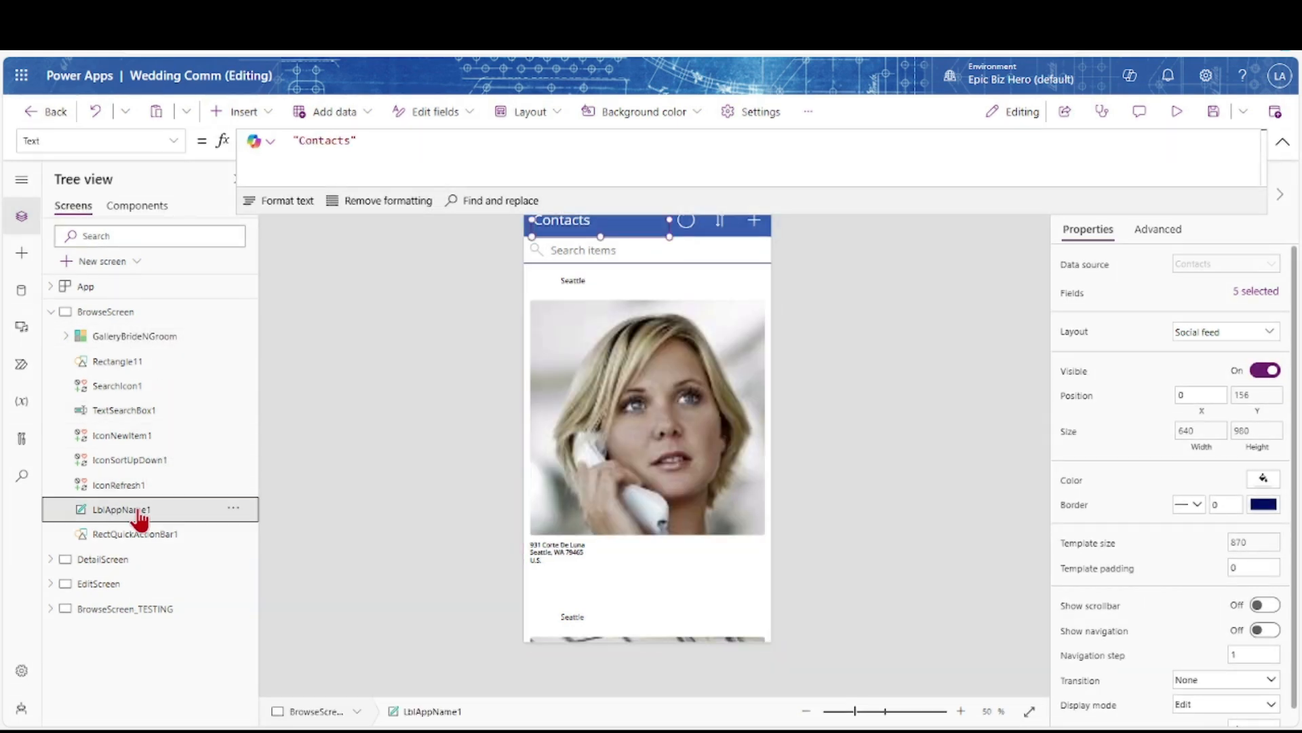
pyautogui.click(1281, 140)
pyautogui.click(348, 140)
pyautogui.moveTo(348, 140); pyautogui.dragTo(298, 140)
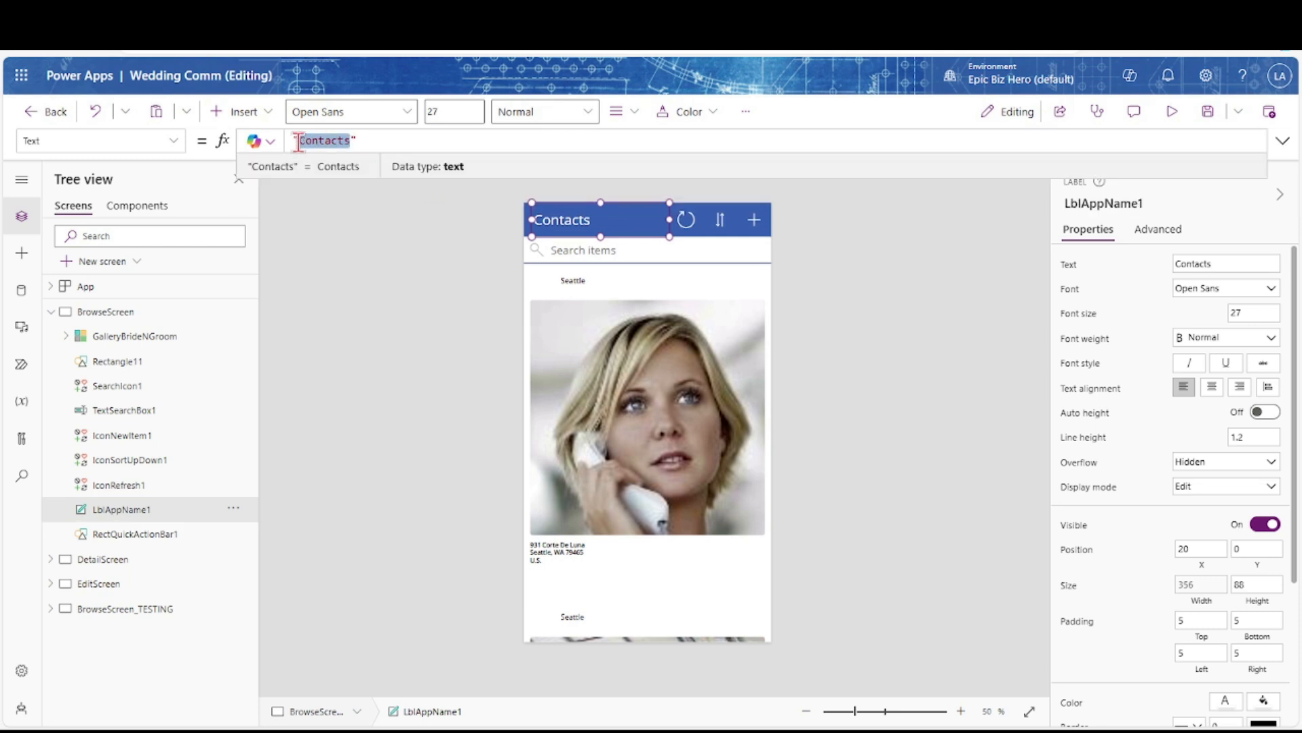
pyautogui.write('Bride & Groom')
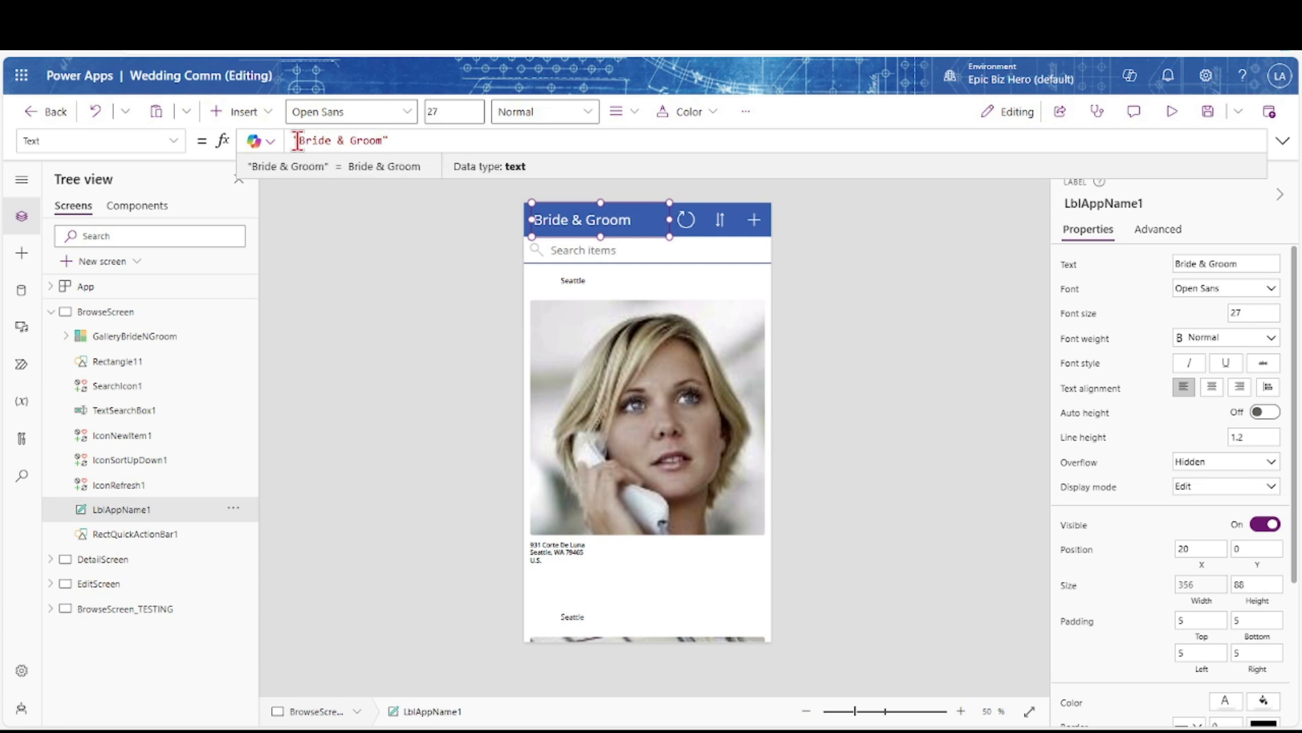
pyautogui.click(332, 141)
pyautogui.write('s')
pyautogui.press('End')
pyautogui.write('s')
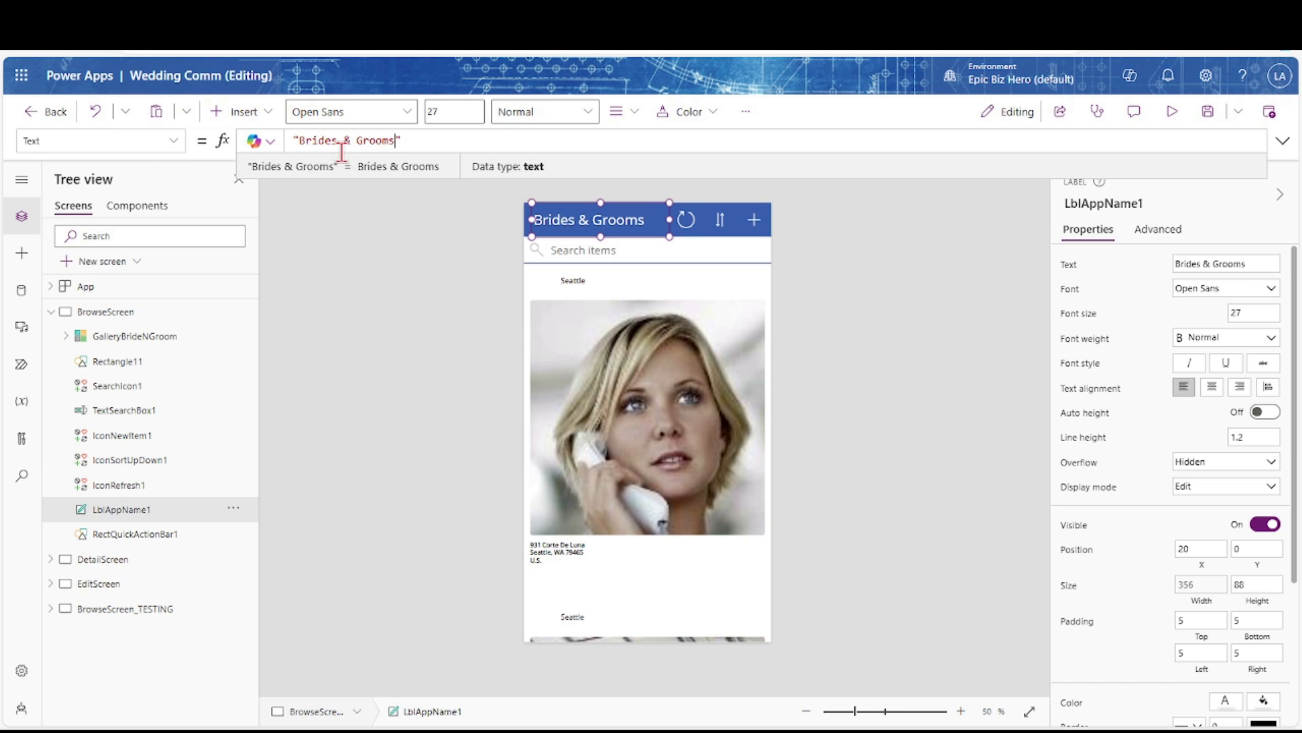
# Save the Wedding Comm app and publish this version
pyautogui.click(1202, 115)
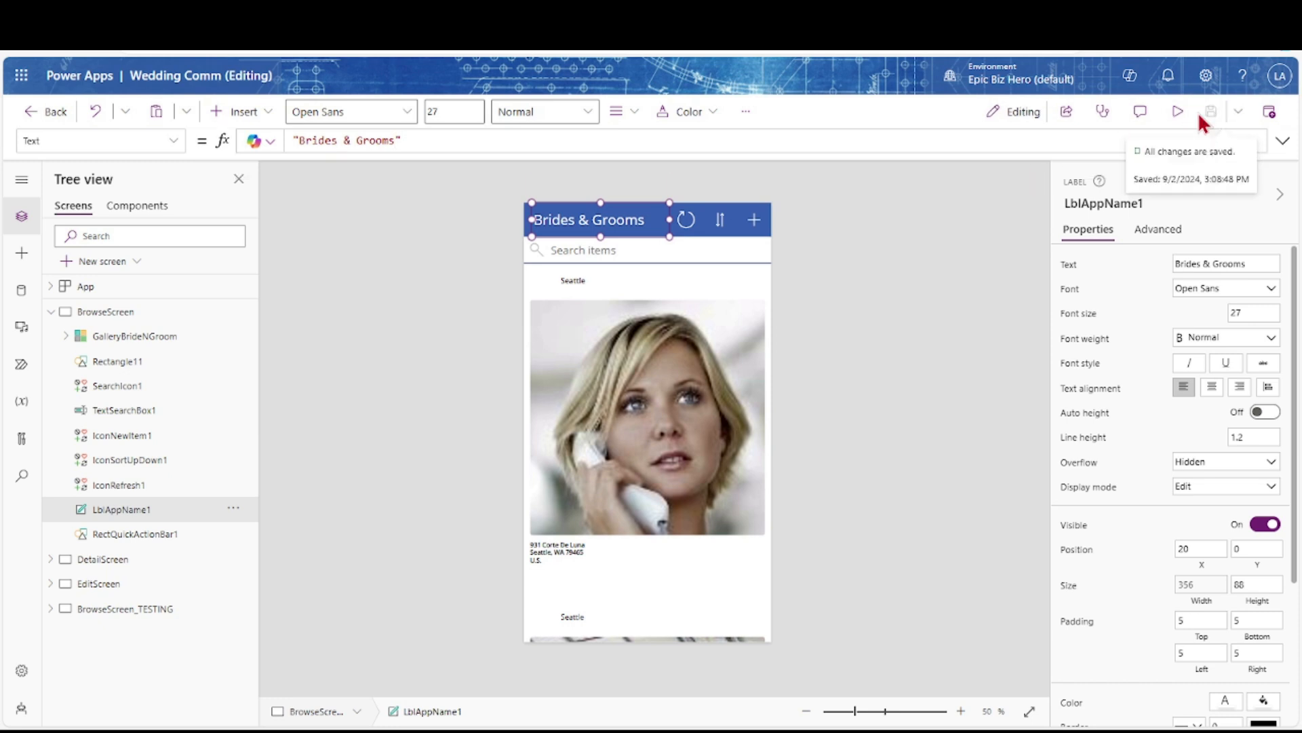
pyautogui.click(1270, 113)
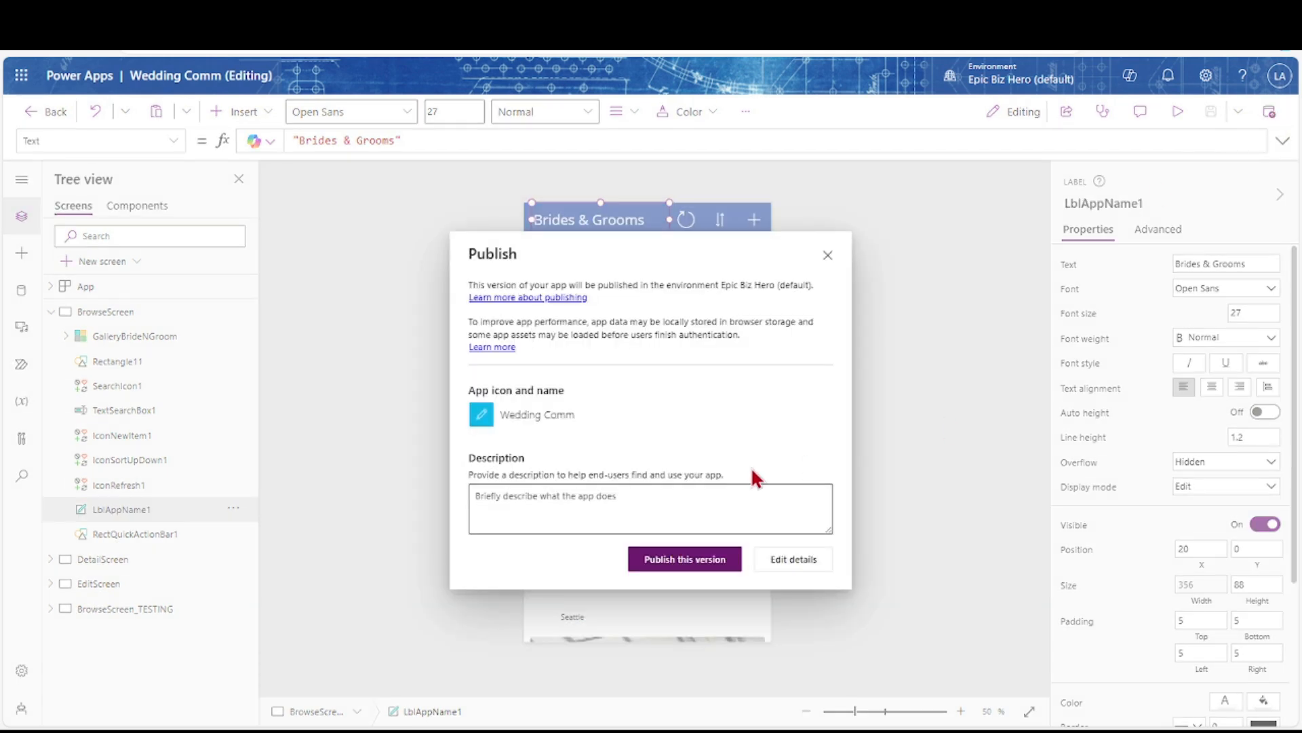
pyautogui.click(693, 563)
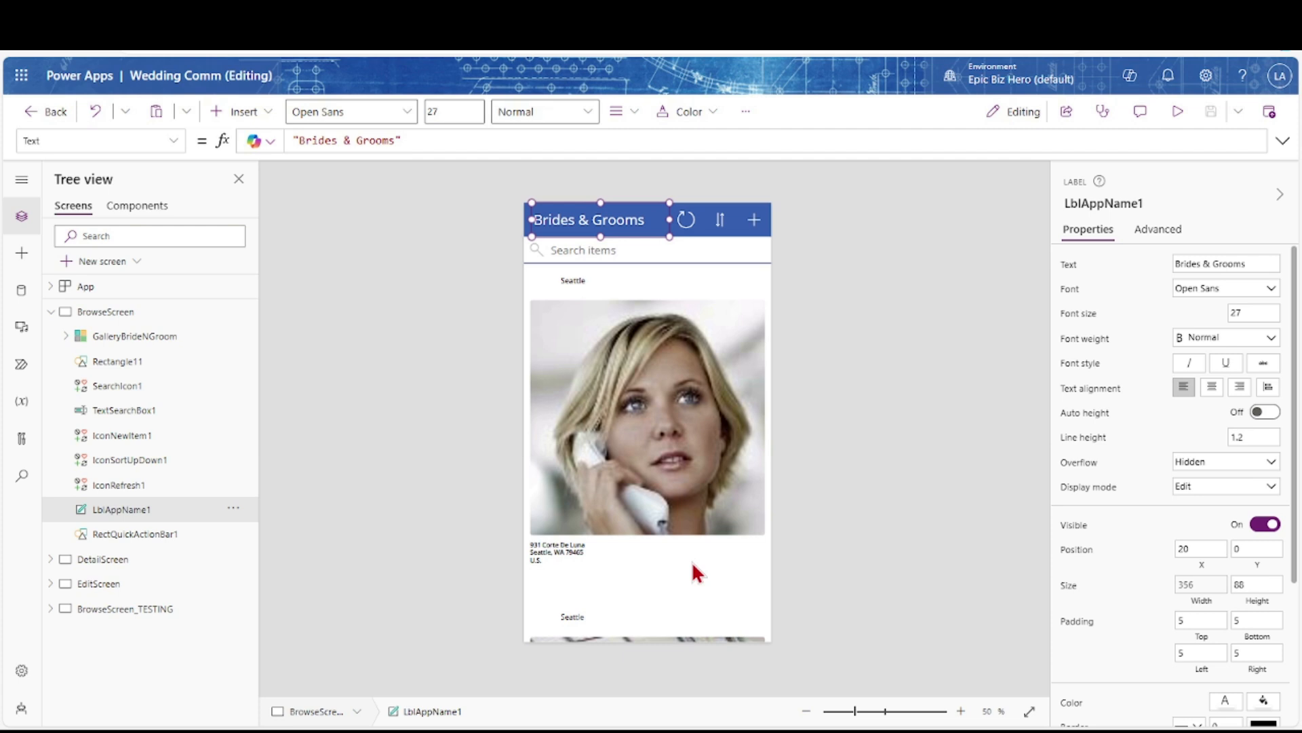
# Rename the BrowseScreen screen to MainScreen
pyautogui.doubleClick(124, 316)
pyautogui.click(112, 314)
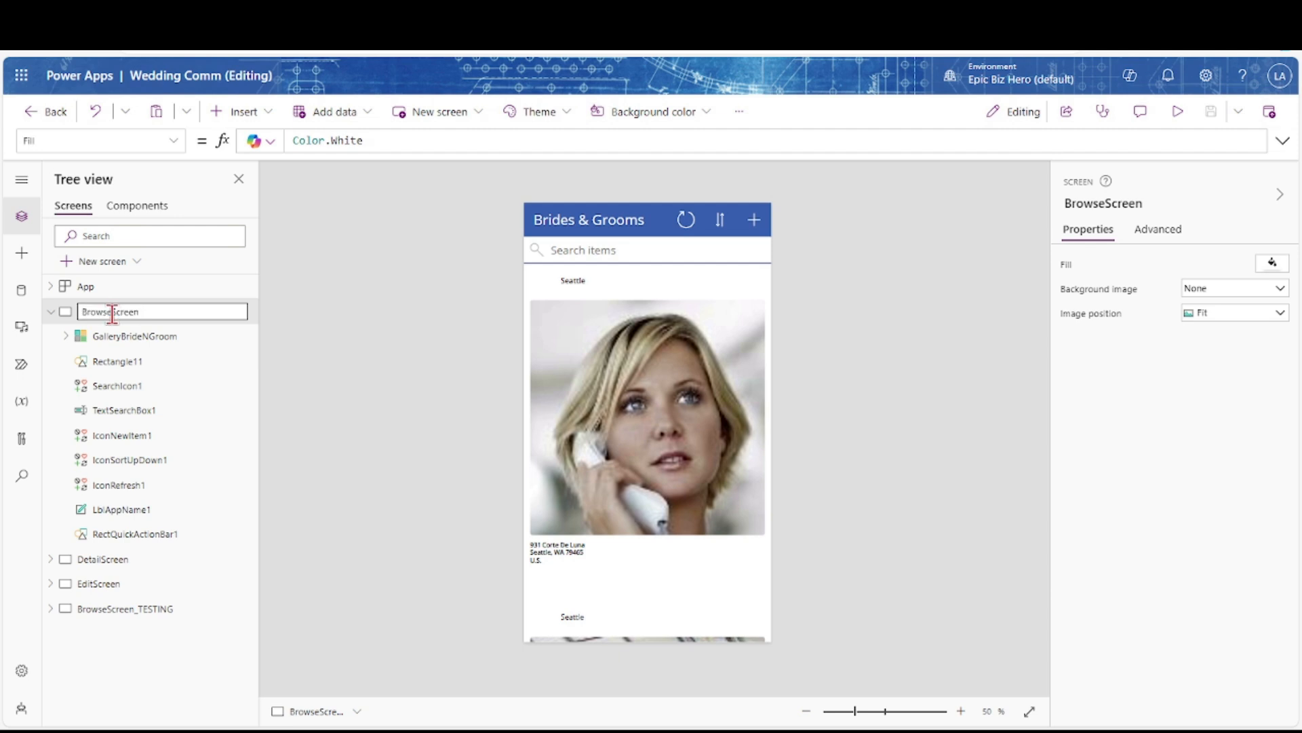
pyautogui.press('BackSpace')
pyautogui.press('BackSpace')
pyautogui.press('BackSpace')
pyautogui.press('BackSpace')
pyautogui.press('BackSpace')
pyautogui.press('BackSpace')
pyautogui.write('Main')
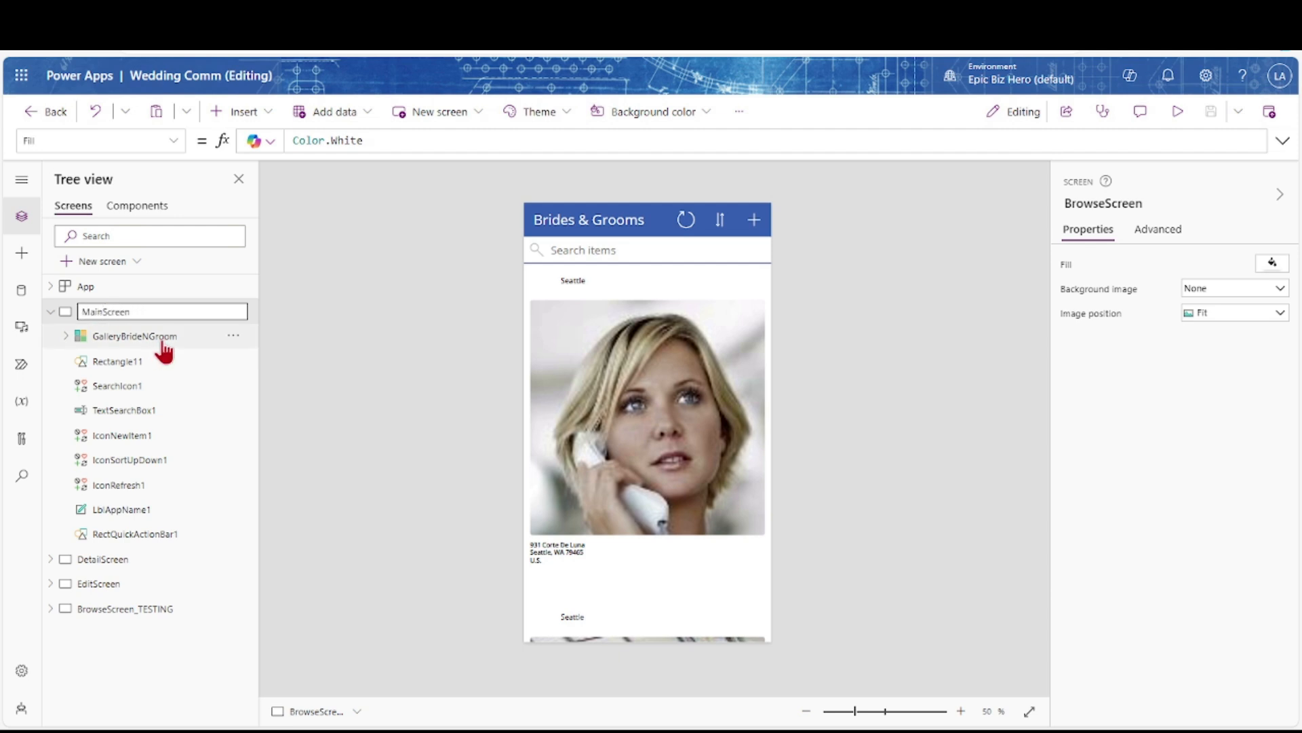
pyautogui.press('Return')
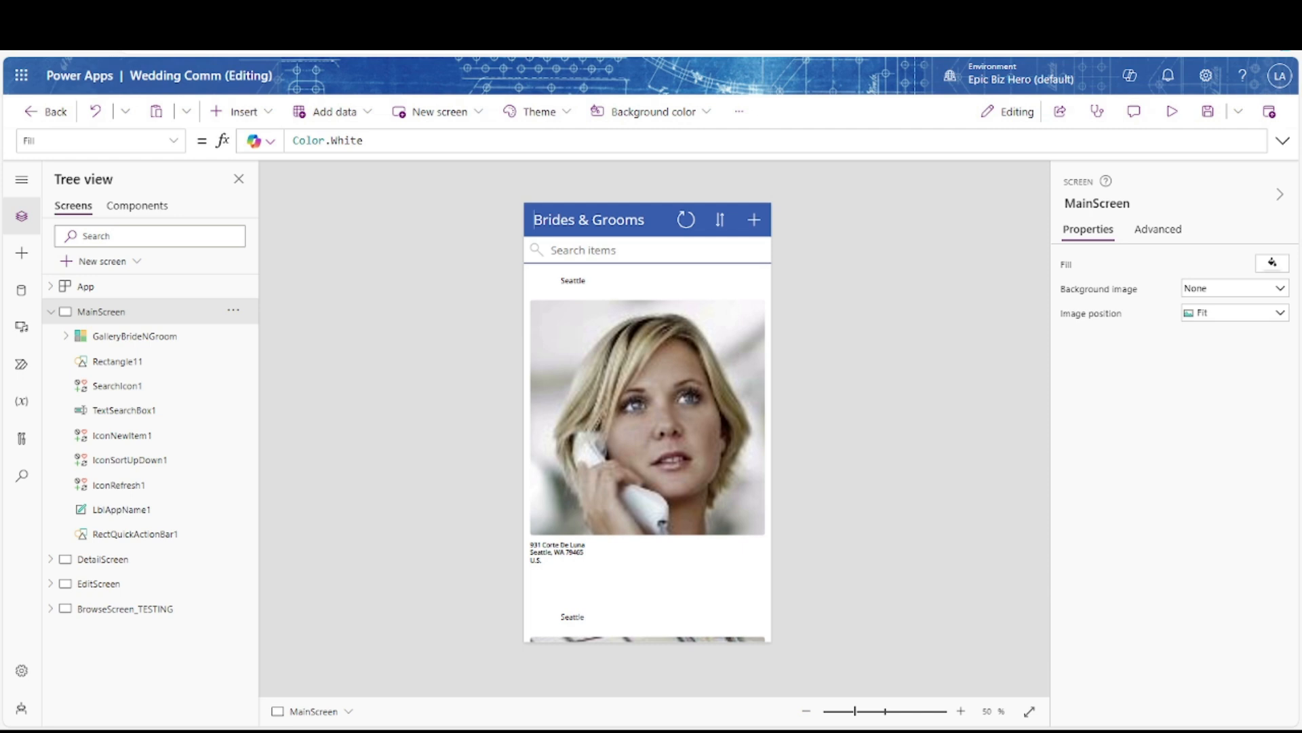
# Rename Image1 inside GalleryBrideNGroom to ImageClient
pyautogui.click(68, 338)
pyautogui.click(119, 392)
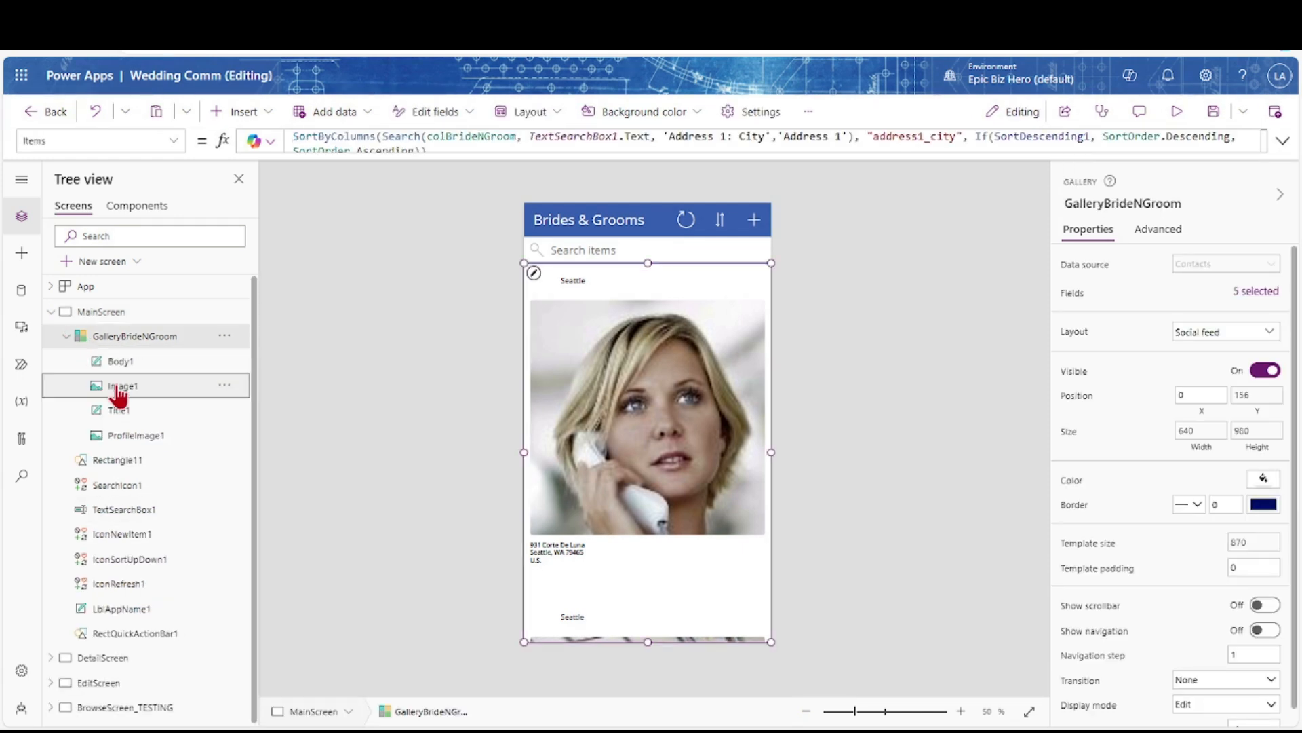
pyautogui.doubleClick(145, 385)
pyautogui.click(150, 386)
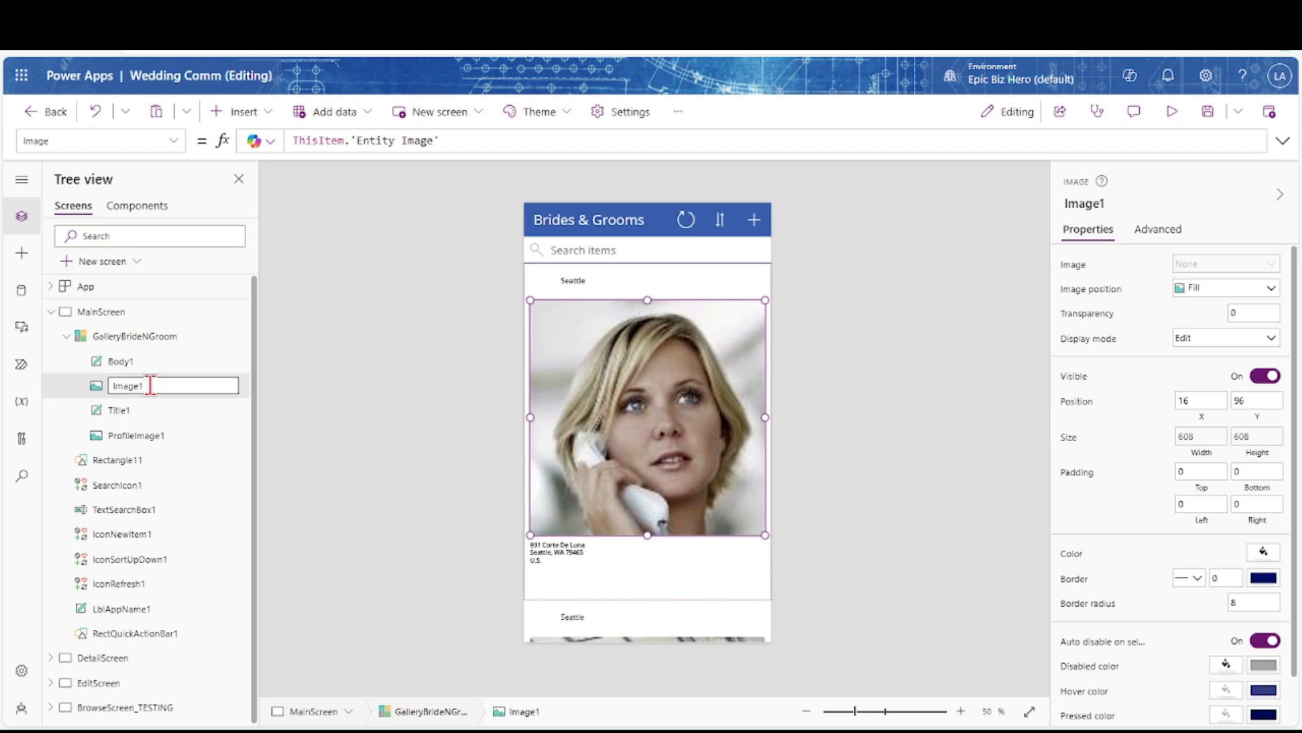
pyautogui.press('Return')
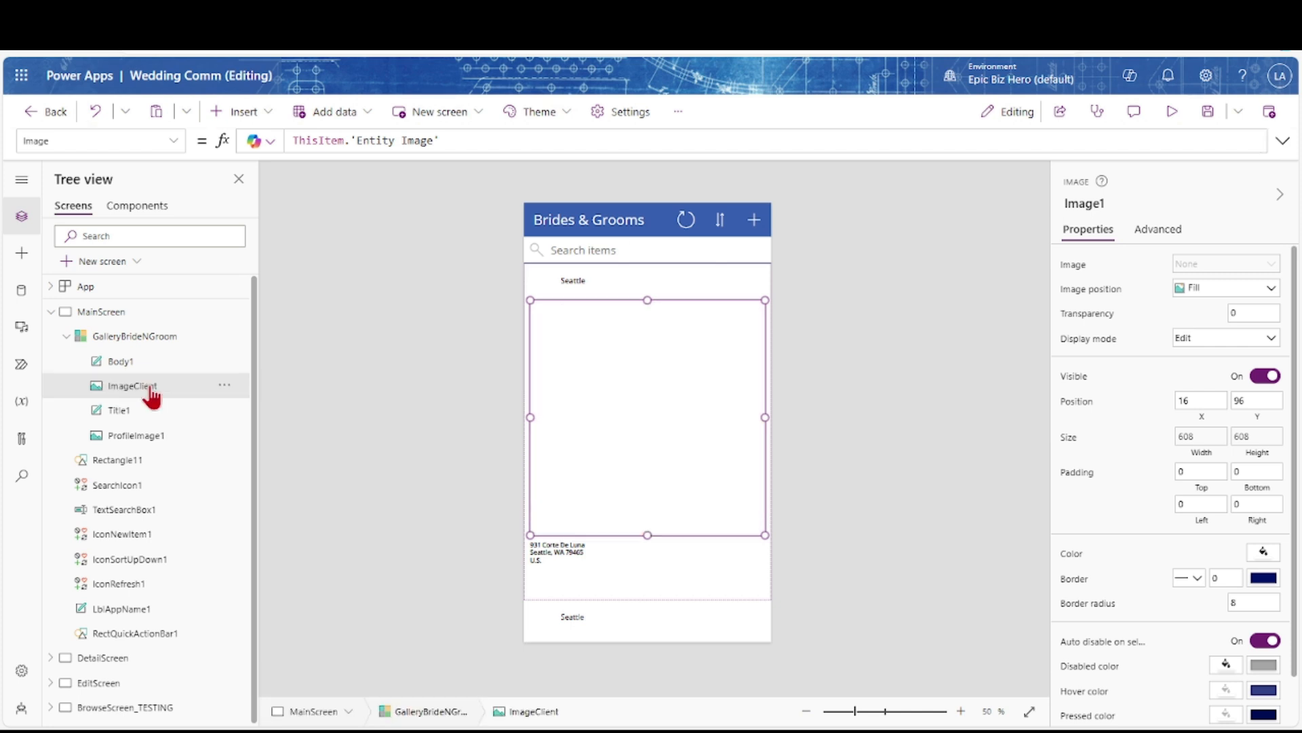
# Set ImageClient's width and height to 200 and shorten the GalleryBrideNGroom template to a size of about 404
pyautogui.click(1197, 440)
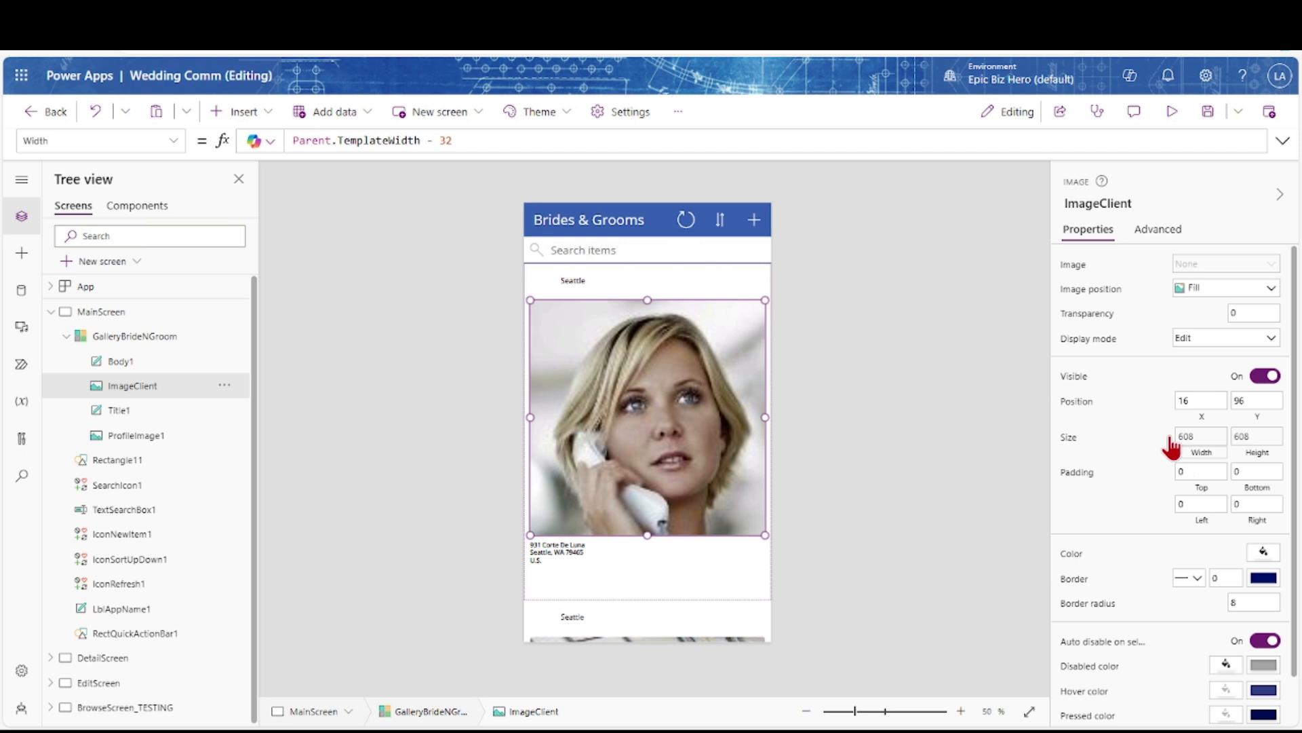
pyautogui.click(430, 138)
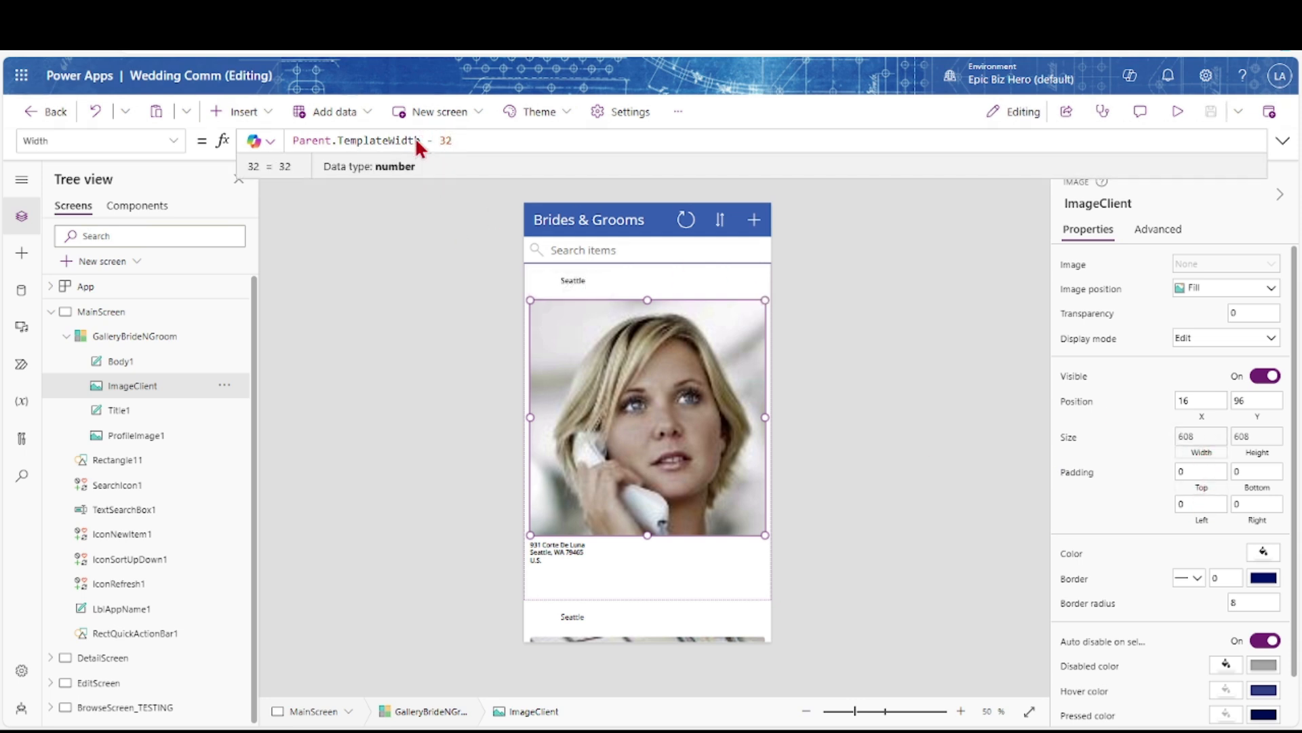
pyautogui.moveTo(452, 140); pyautogui.dragTo(224, 139)
pyautogui.write('200')
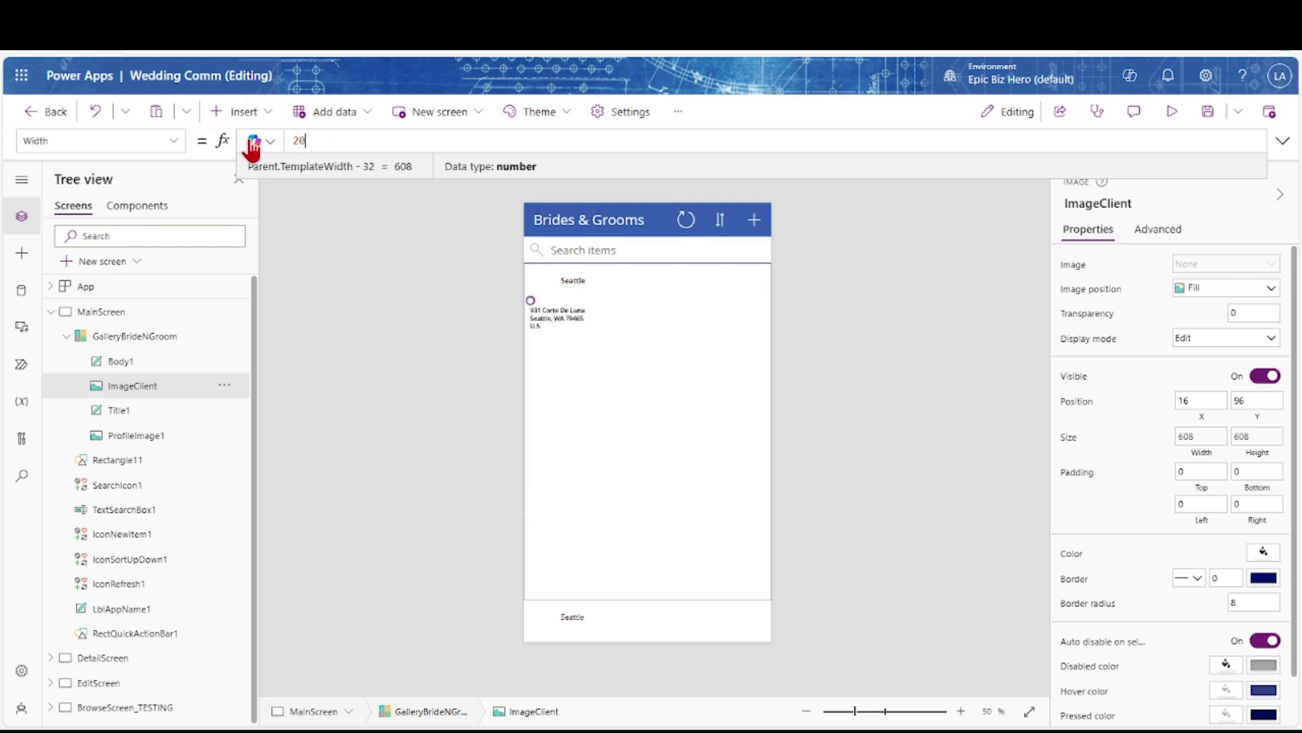
pyautogui.click(1253, 451)
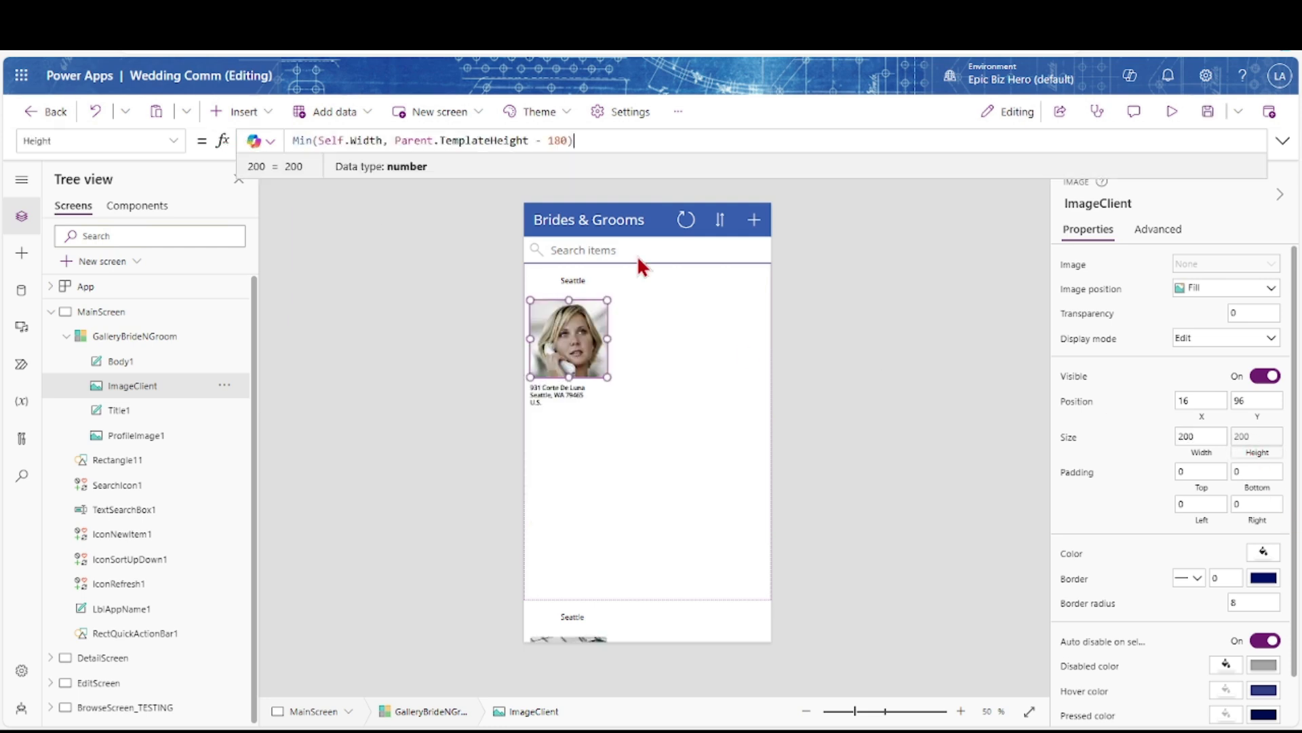
pyautogui.moveTo(585, 140); pyautogui.dragTo(271, 144)
pyautogui.write('200')
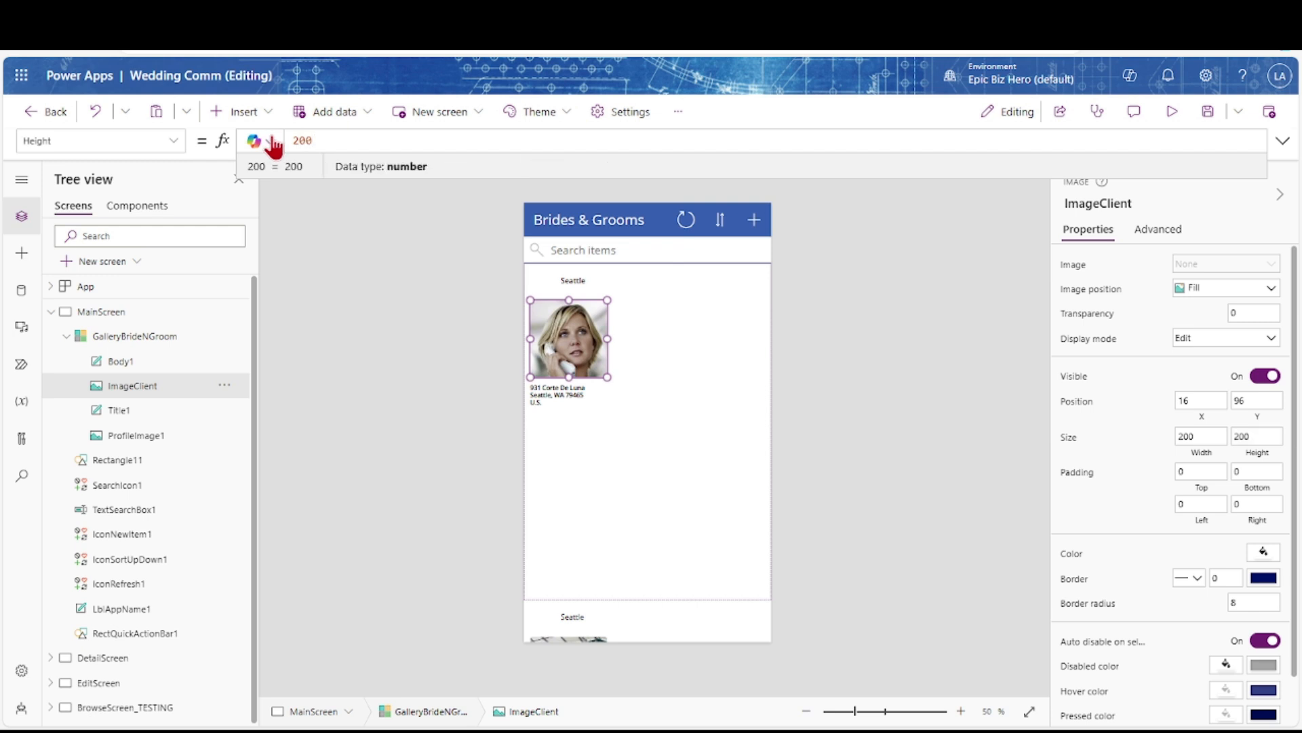
pyautogui.click(604, 532)
pyautogui.moveTo(646, 600); pyautogui.dragTo(637, 419)
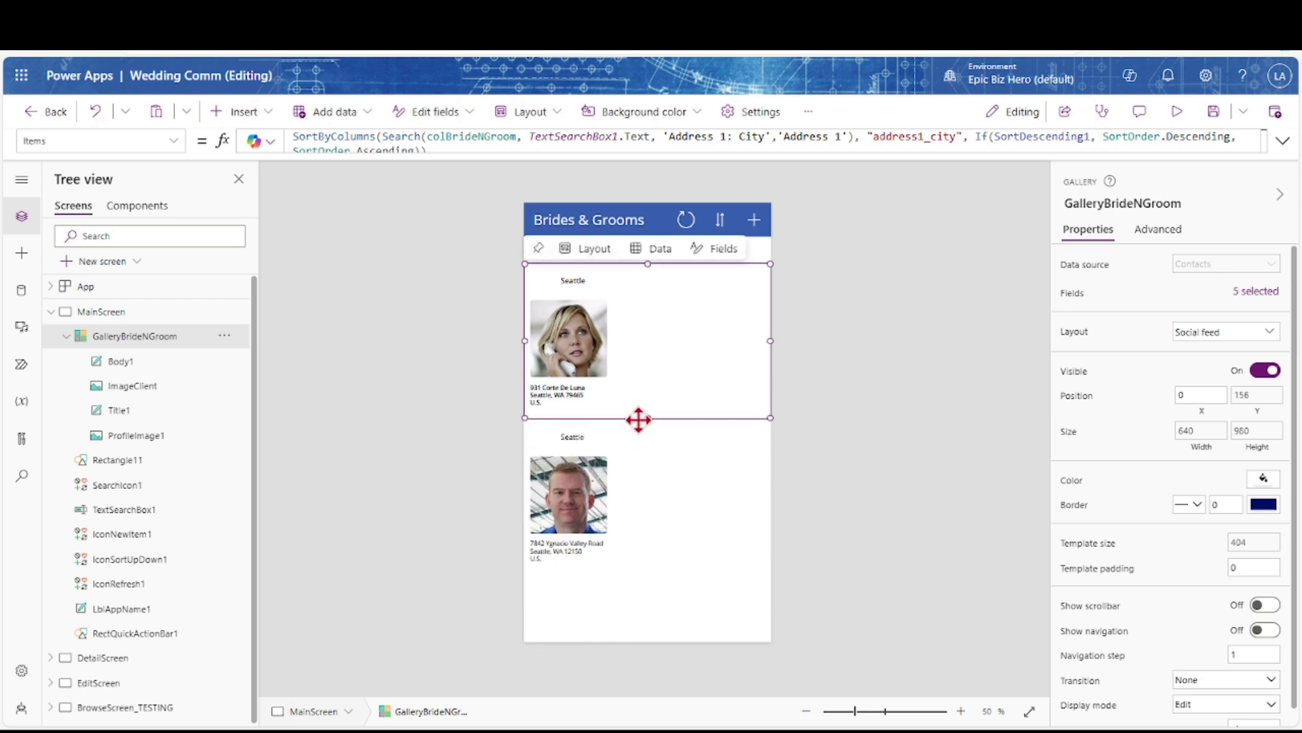
# Rename the address label Body1 in GalleryBrideNGroom to LabelAddress
pyautogui.click(132, 367)
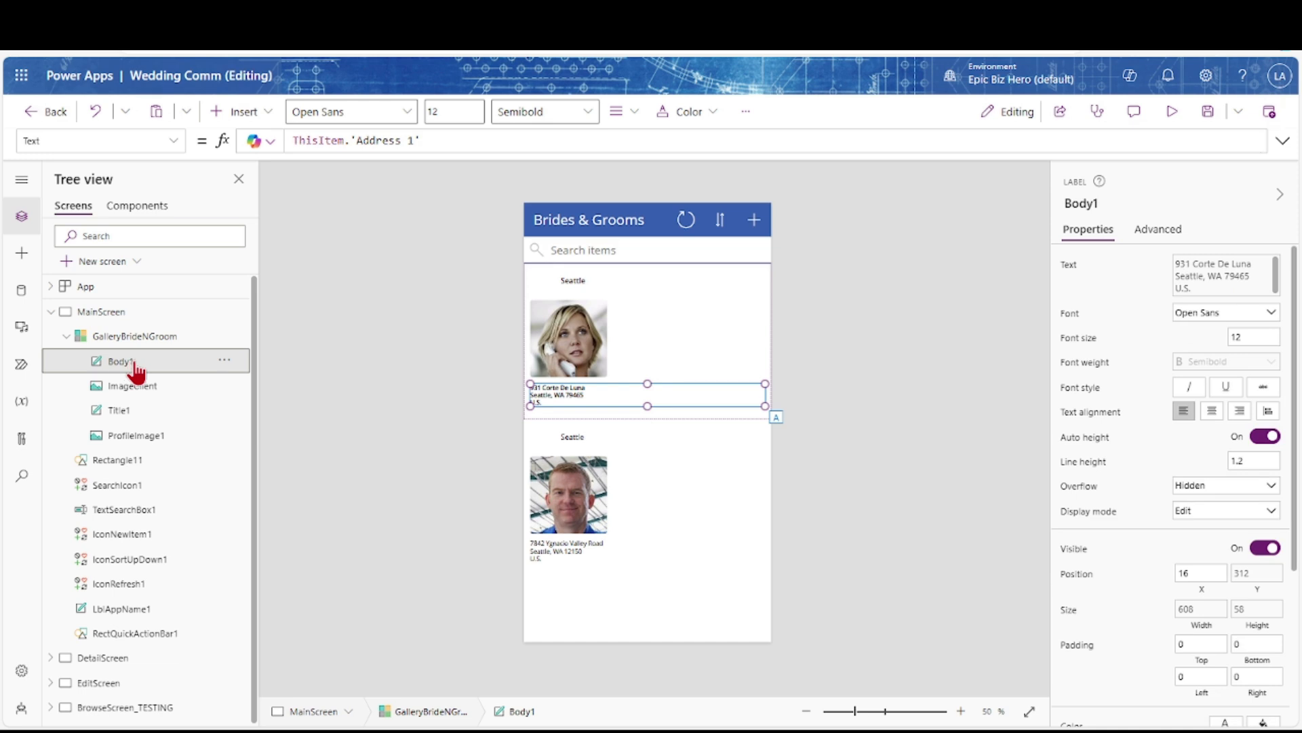
pyautogui.doubleClick(136, 361)
pyautogui.click(142, 360)
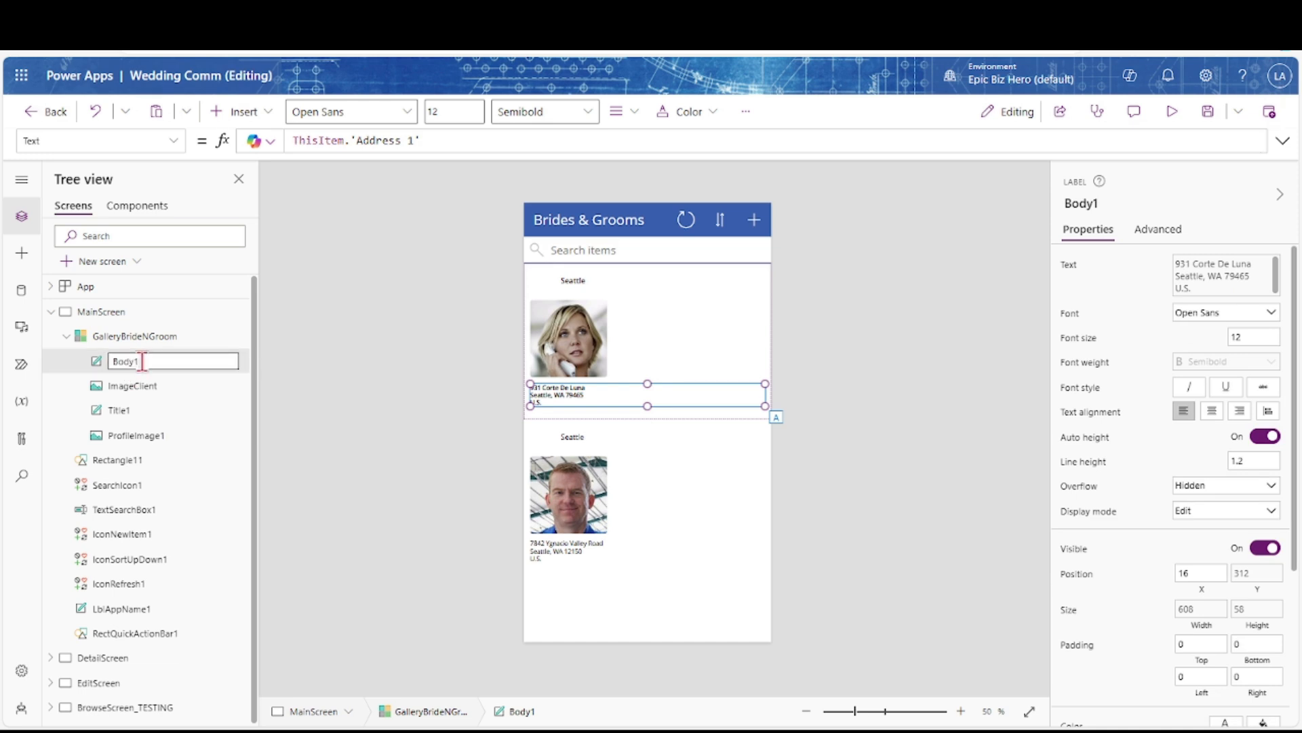
pyautogui.write('LabelAddress')
pyautogui.press('Return')
# Rename the city label Title1 in GalleryBrideNGroom to LabelName
pyautogui.click(133, 419)
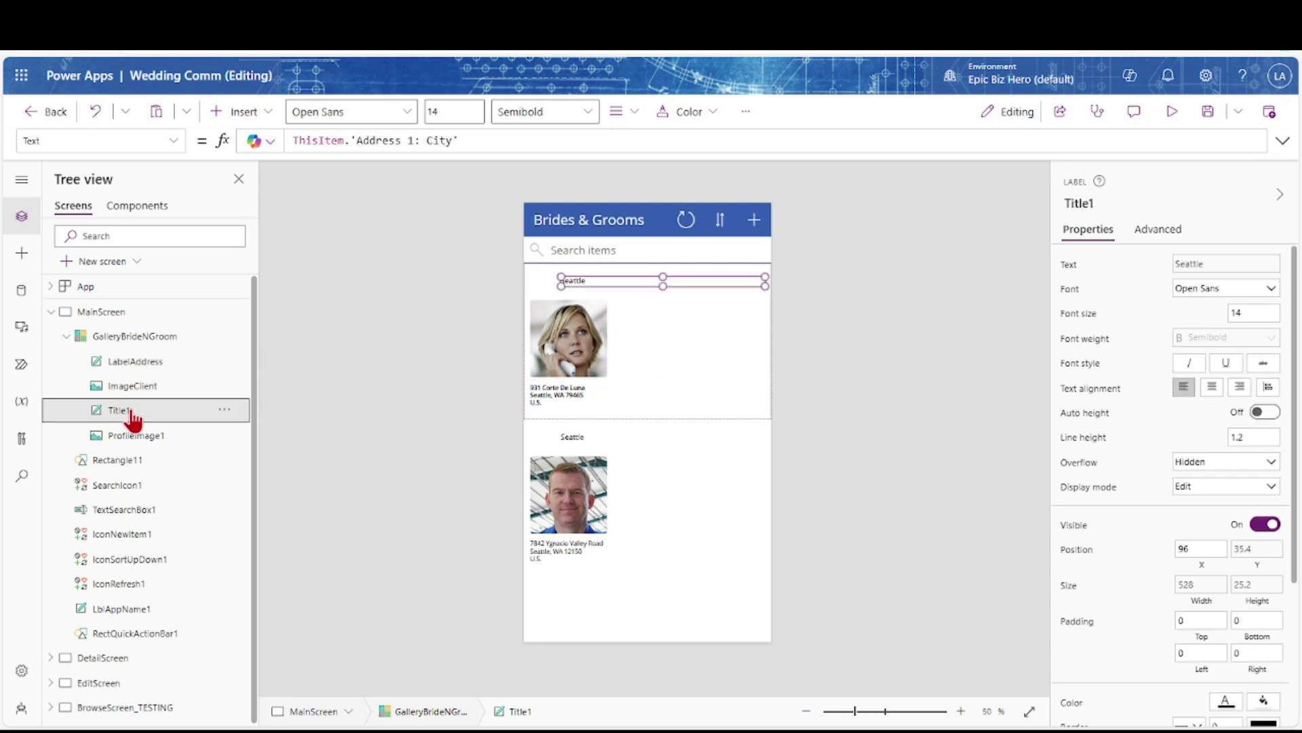
pyautogui.doubleClick(132, 411)
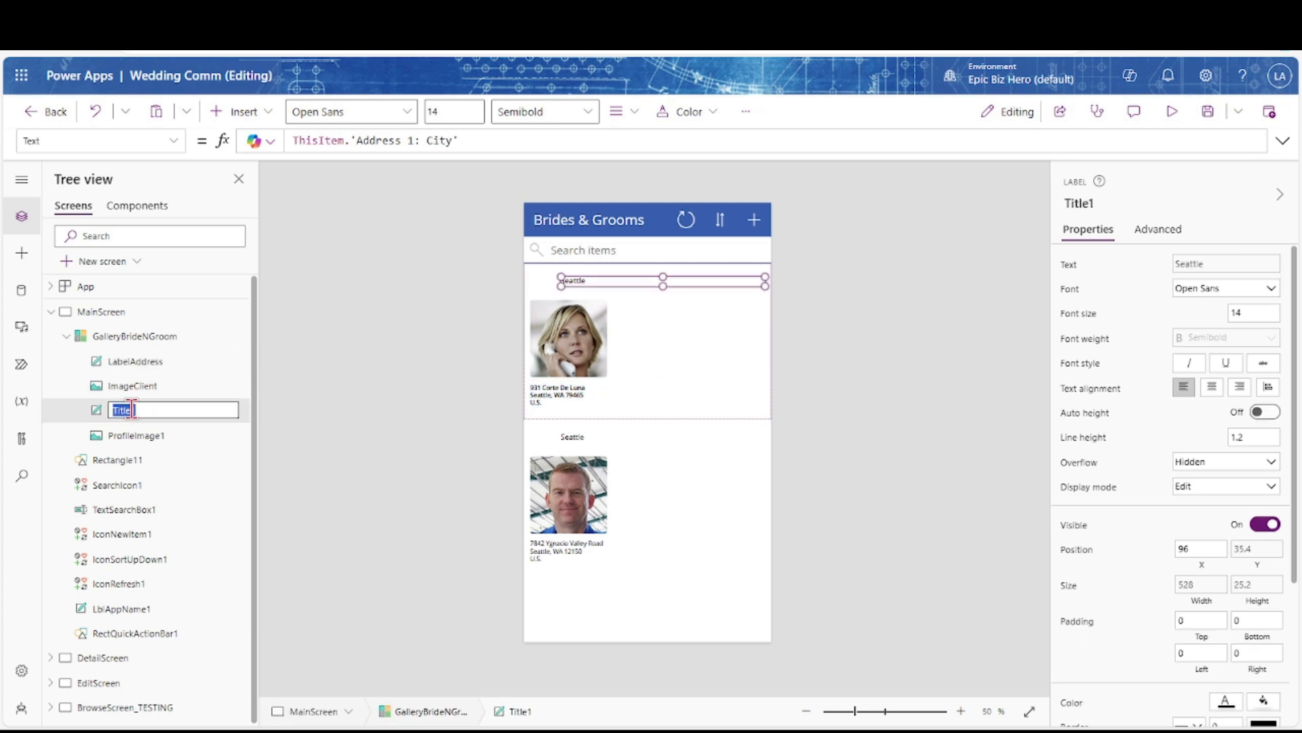
pyautogui.write('LabelName')
pyautogui.press('Return')
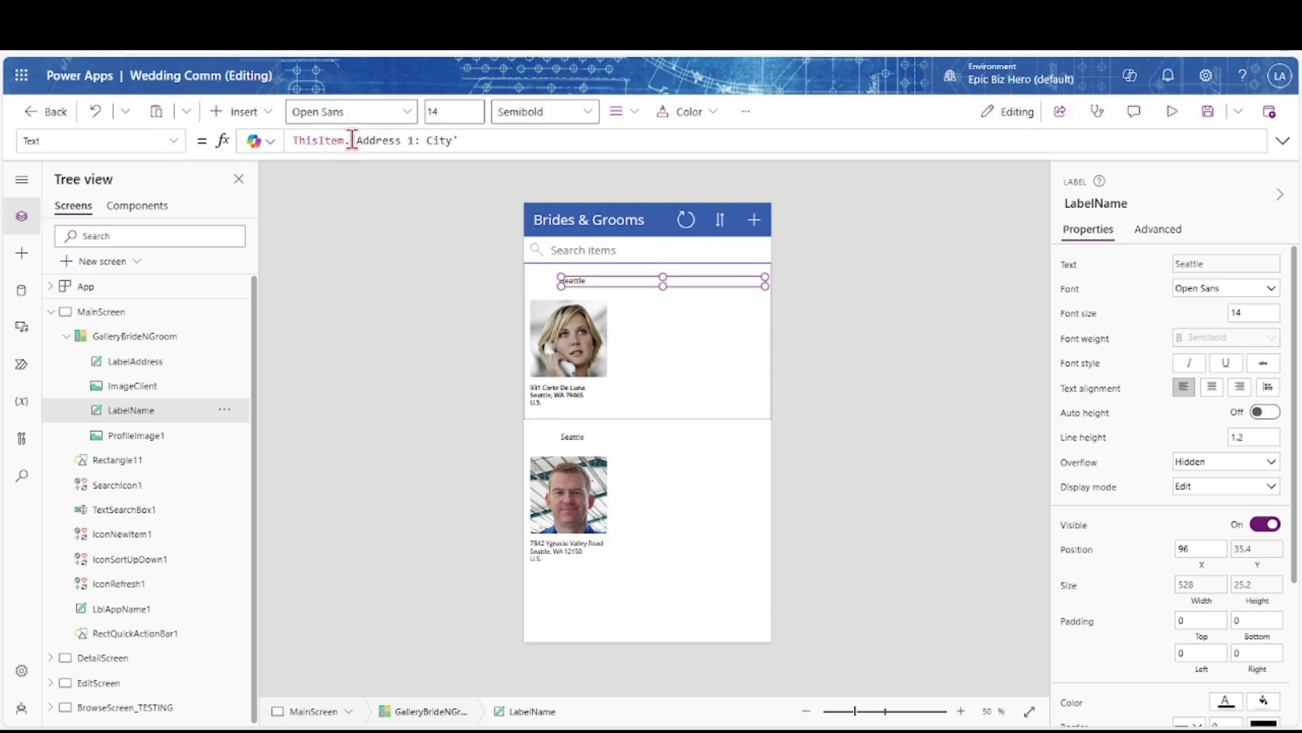
# Set LabelName's Text formula to ThisItem.'Full Name' in place of the city field
pyautogui.moveTo(351, 140); pyautogui.dragTo(462, 141)
pyautogui.press('BackSpace')
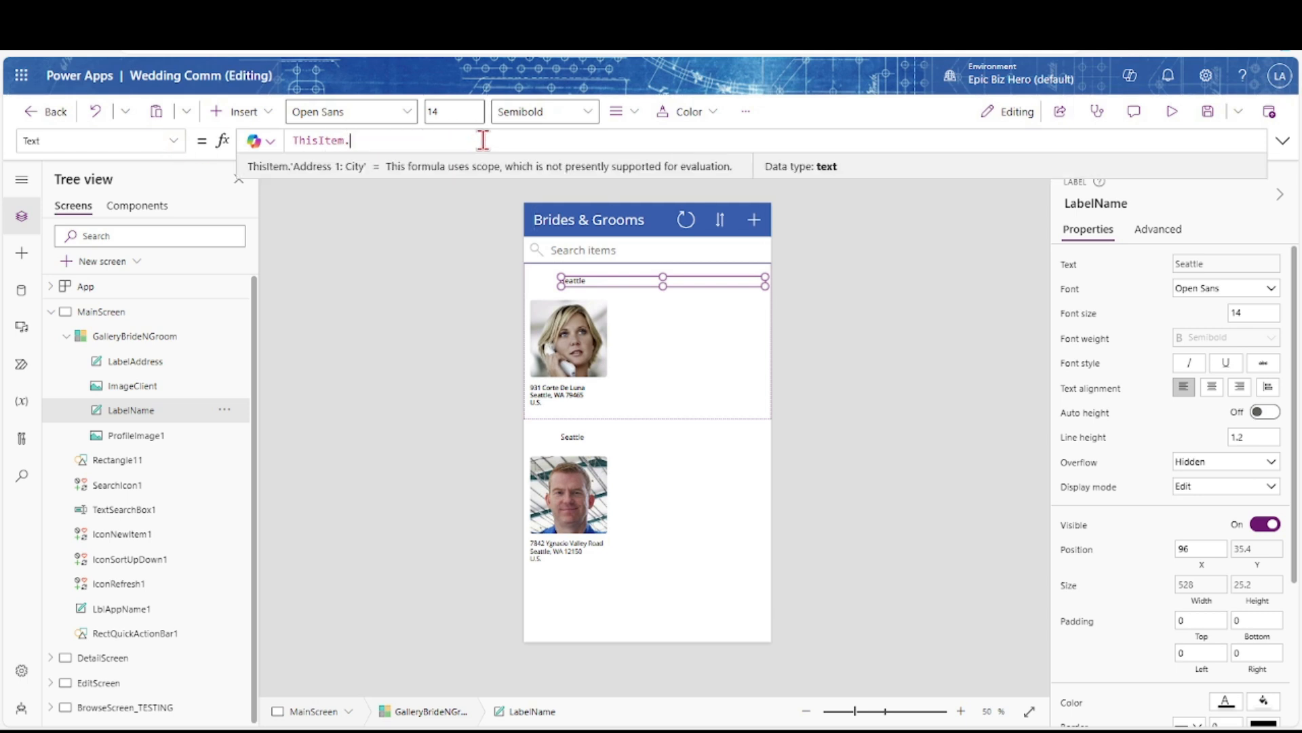
pyautogui.write('.')
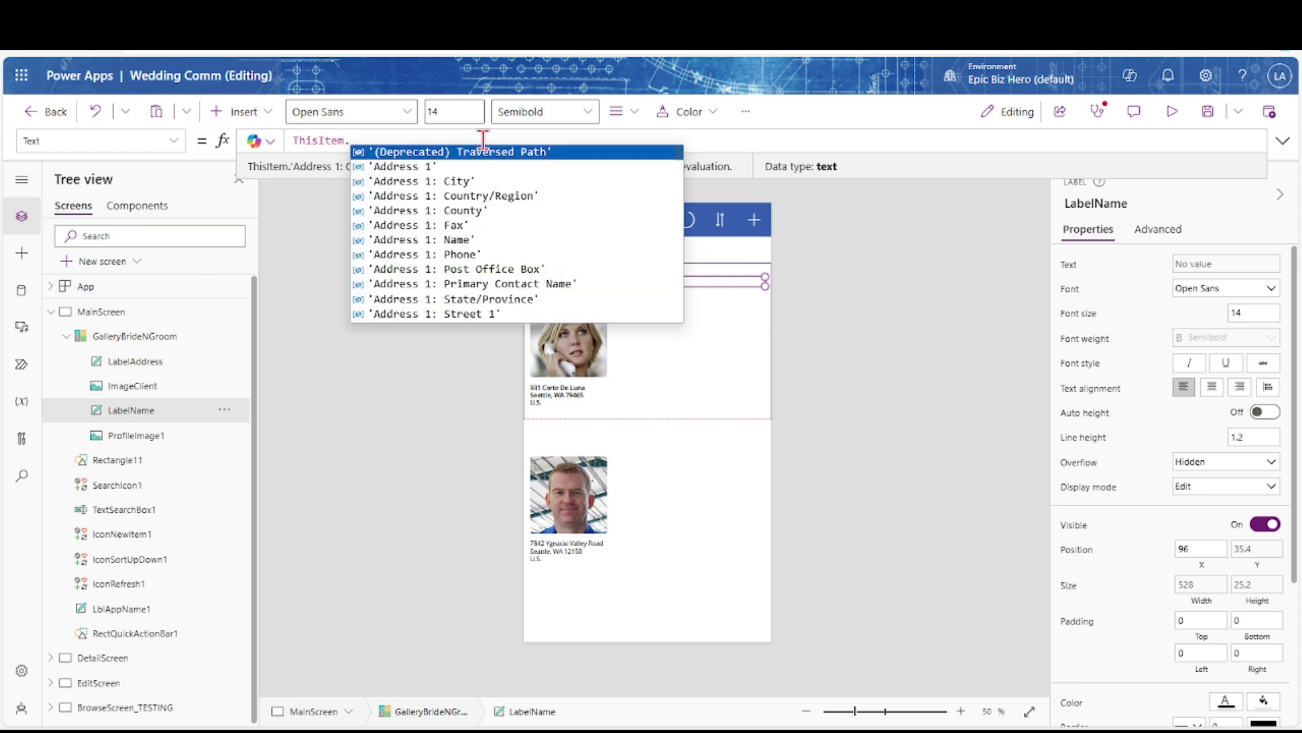
pyautogui.write('full')
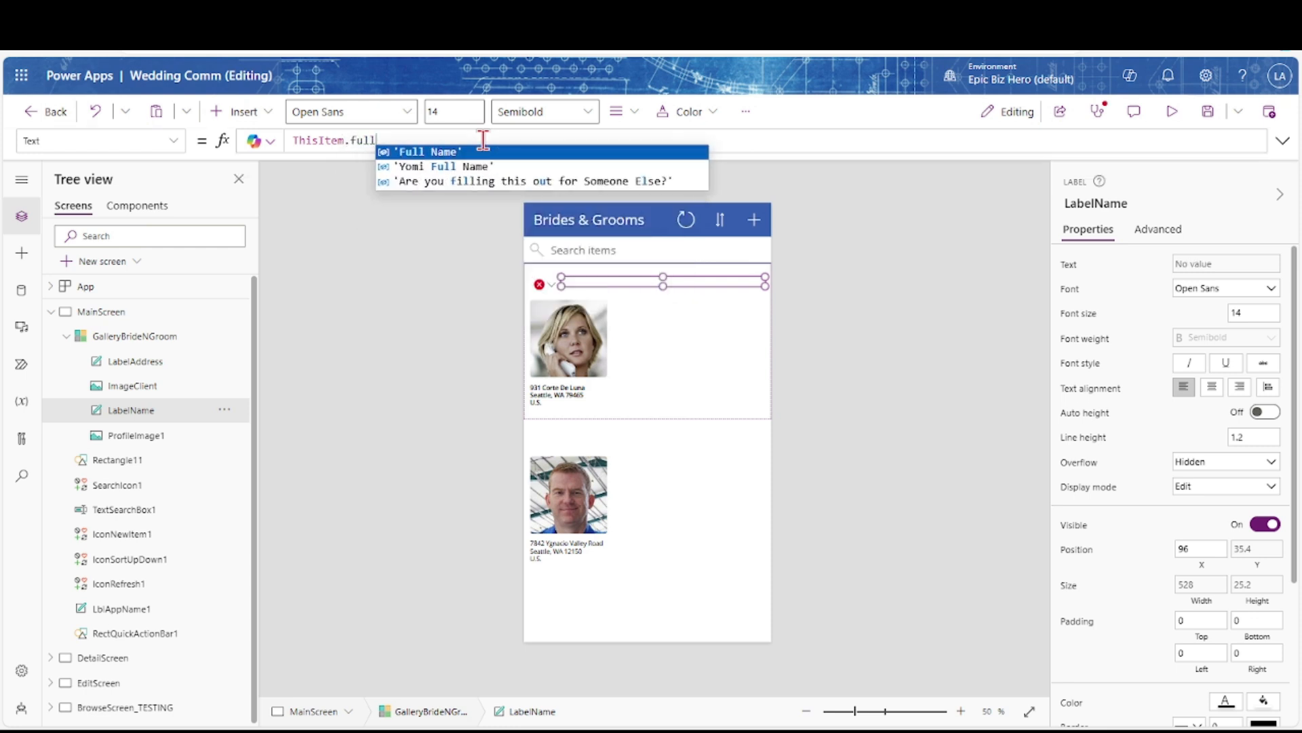
pyautogui.press('Tab')
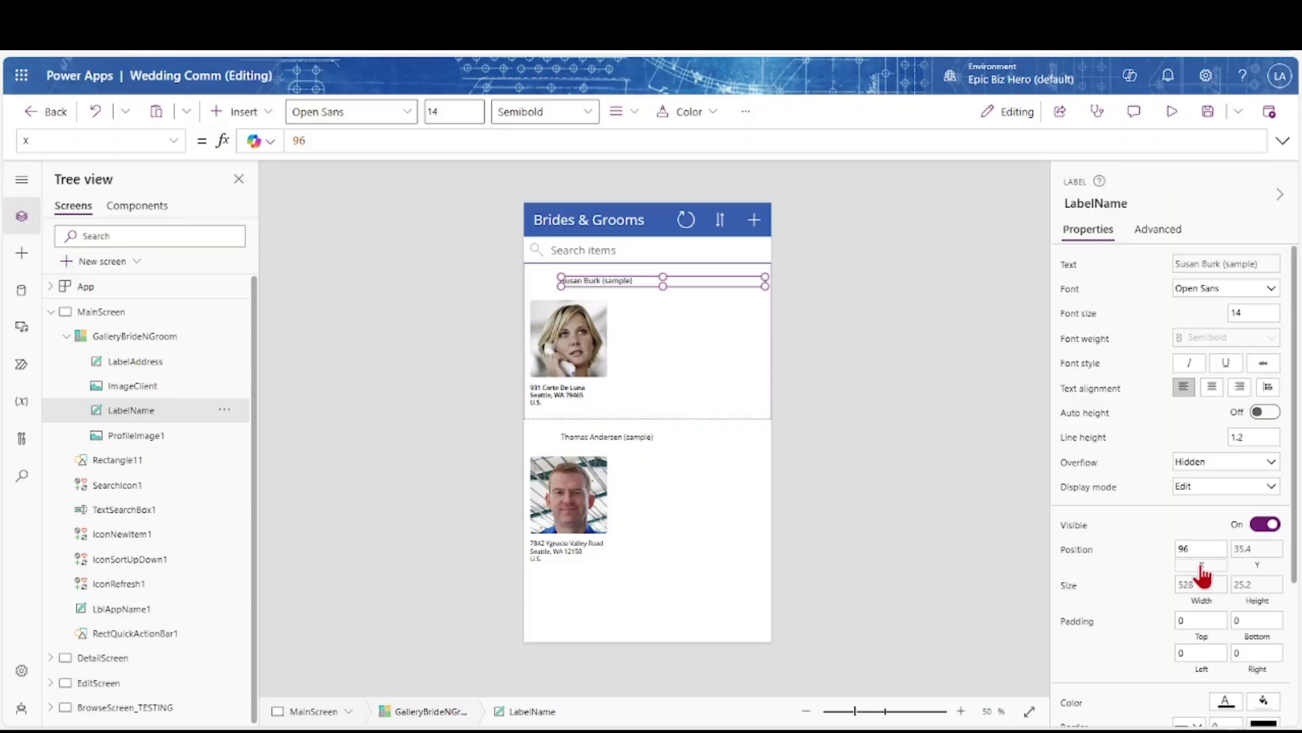
# Set LabelName's X position to 25 and check its Y position and FontWeight formulas
pyautogui.click(1192, 546)
pyautogui.press('Tab')
pyautogui.click(1259, 565)
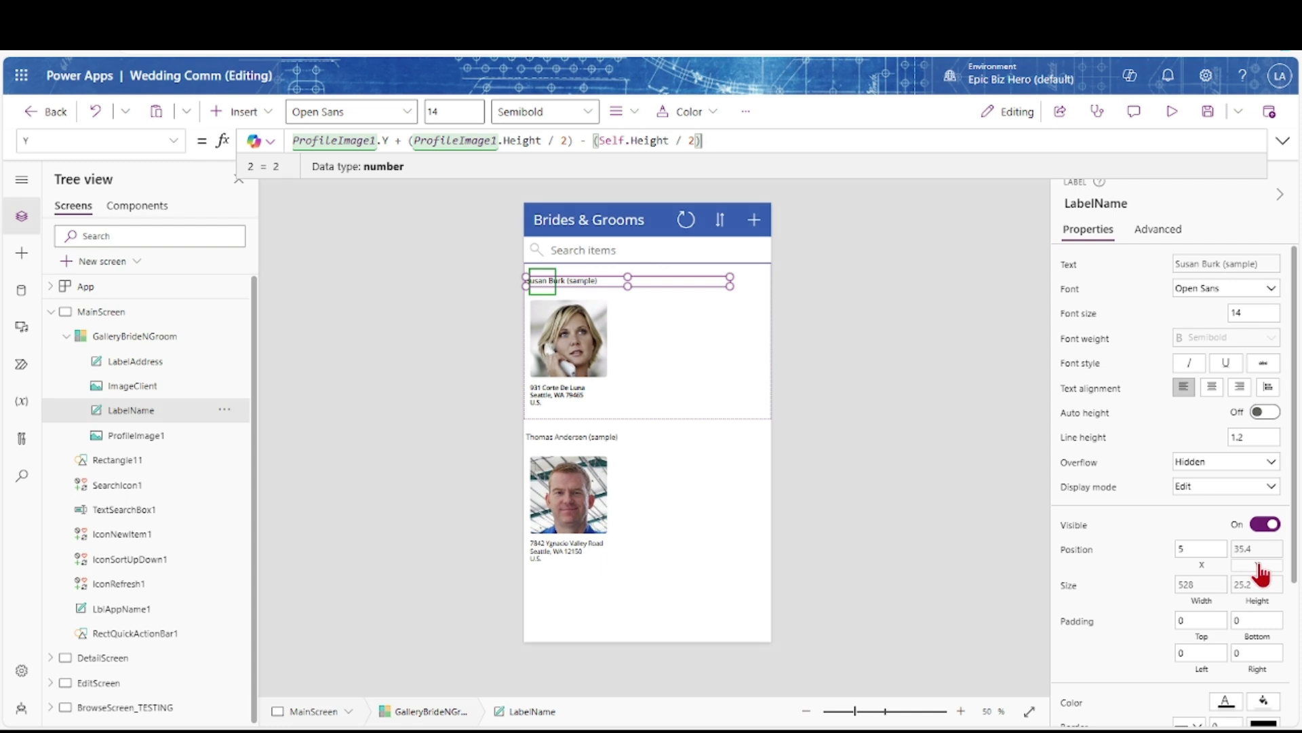
pyautogui.click(1179, 549)
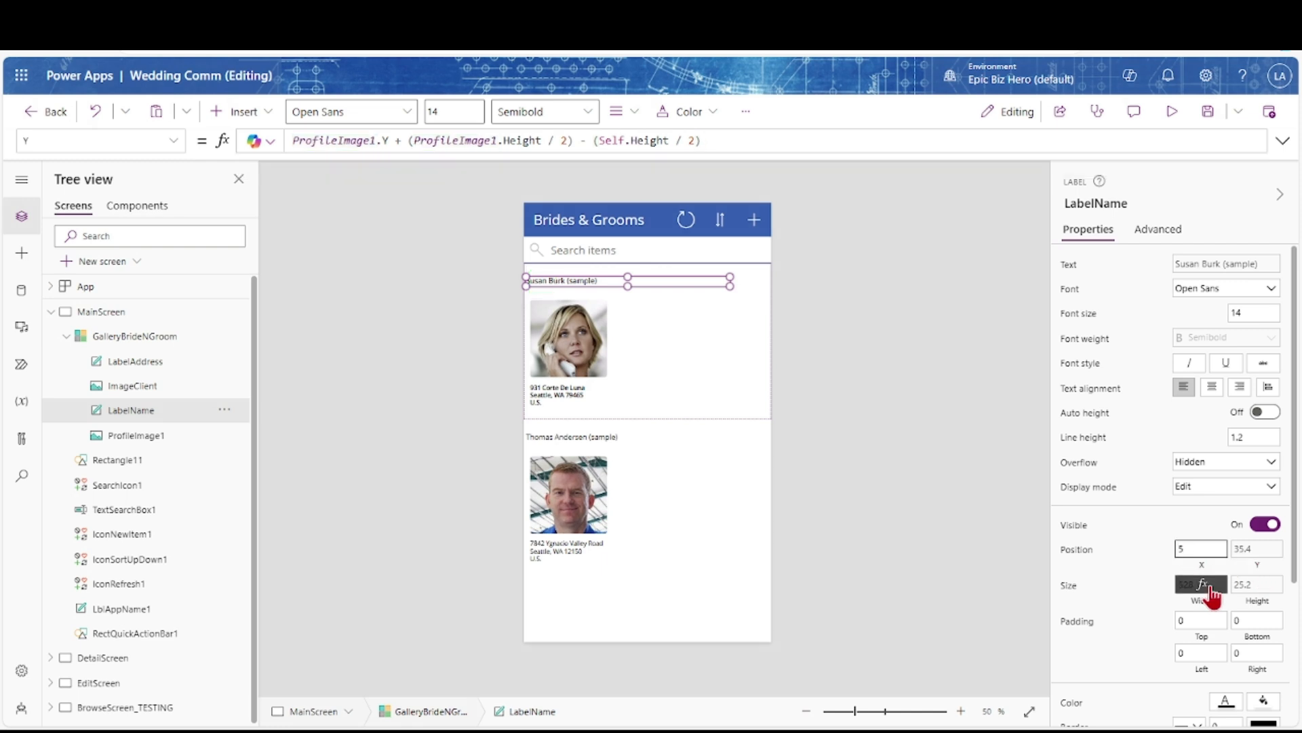
pyautogui.press('Tab')
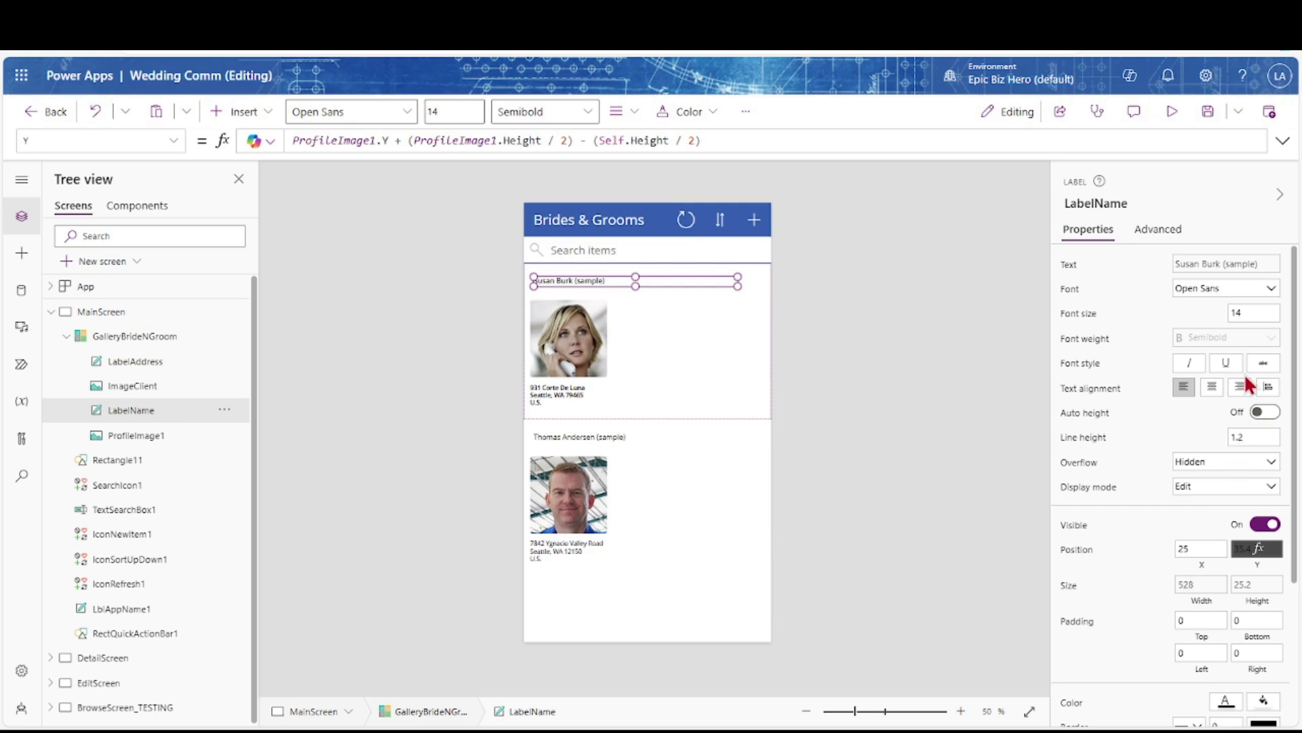
pyautogui.click(1239, 347)
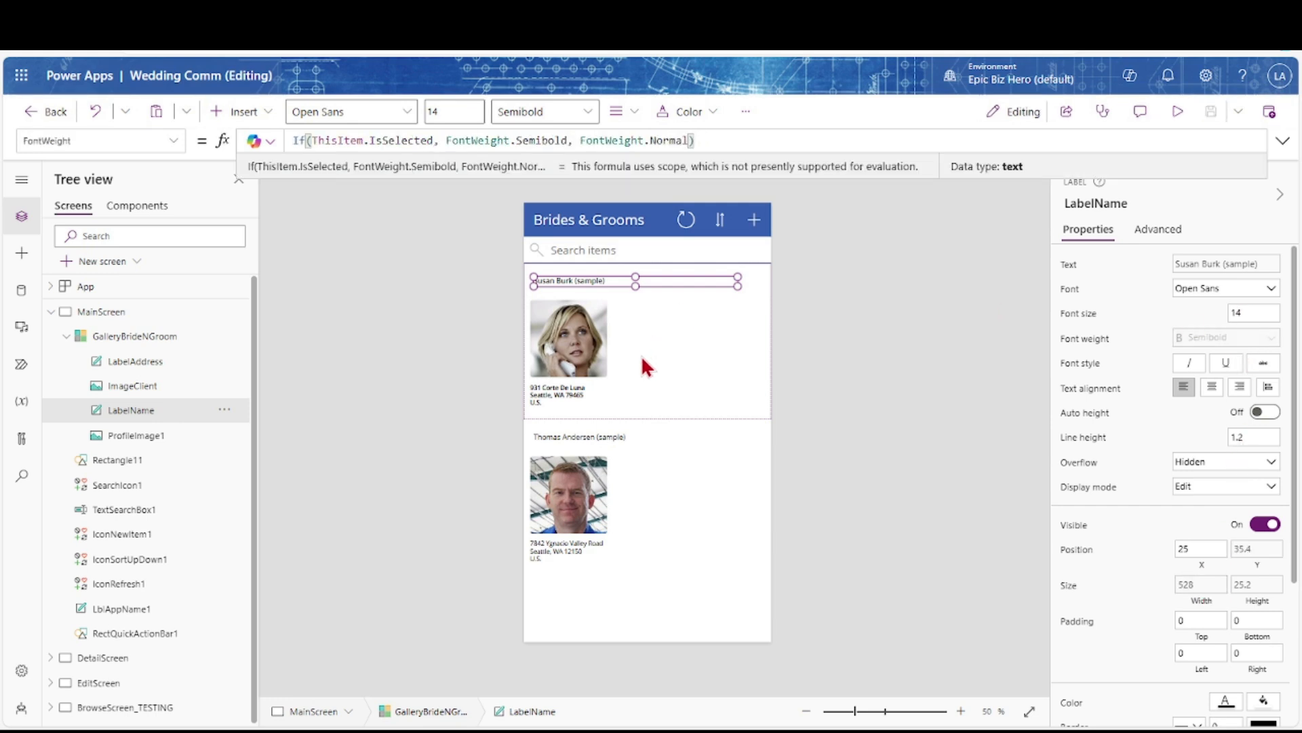
# Set the header label's Text formula to "Brides & Grooms " & CountRows(GalleryBrideNGroom.AllItems)
pyautogui.click(602, 221)
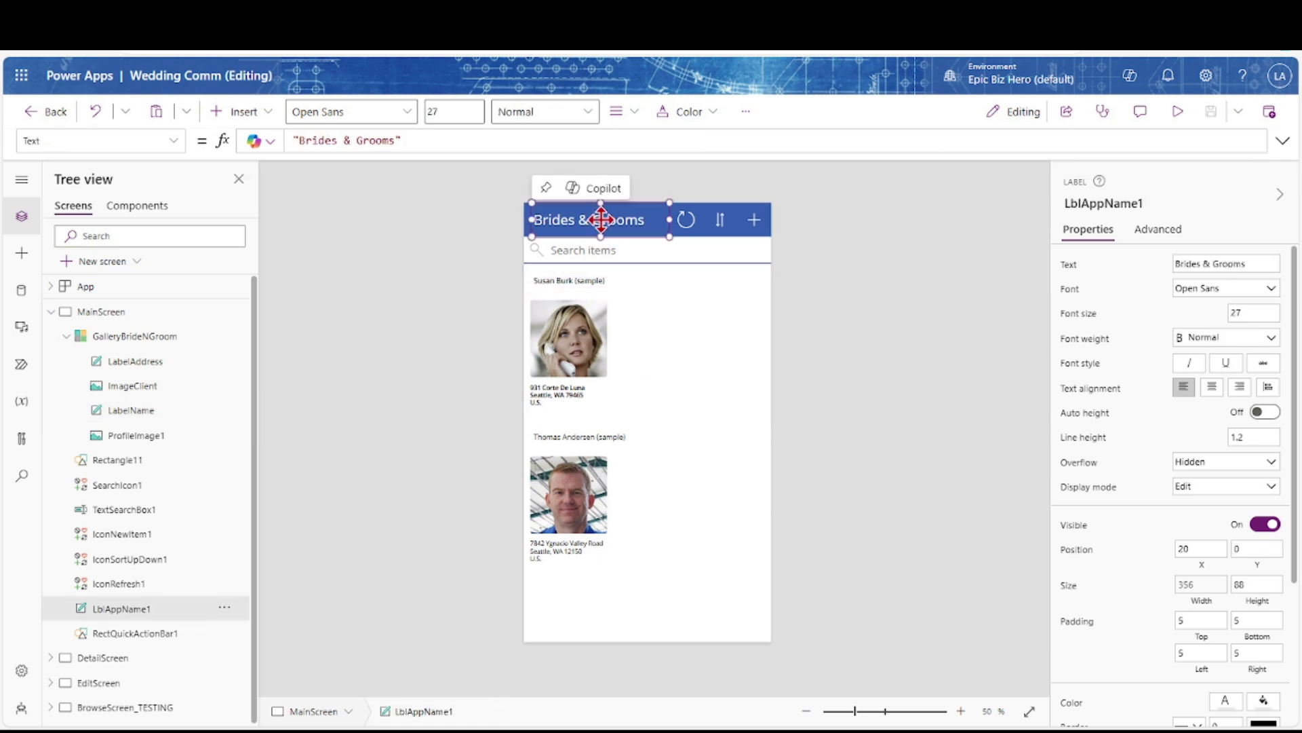
pyautogui.click(442, 140)
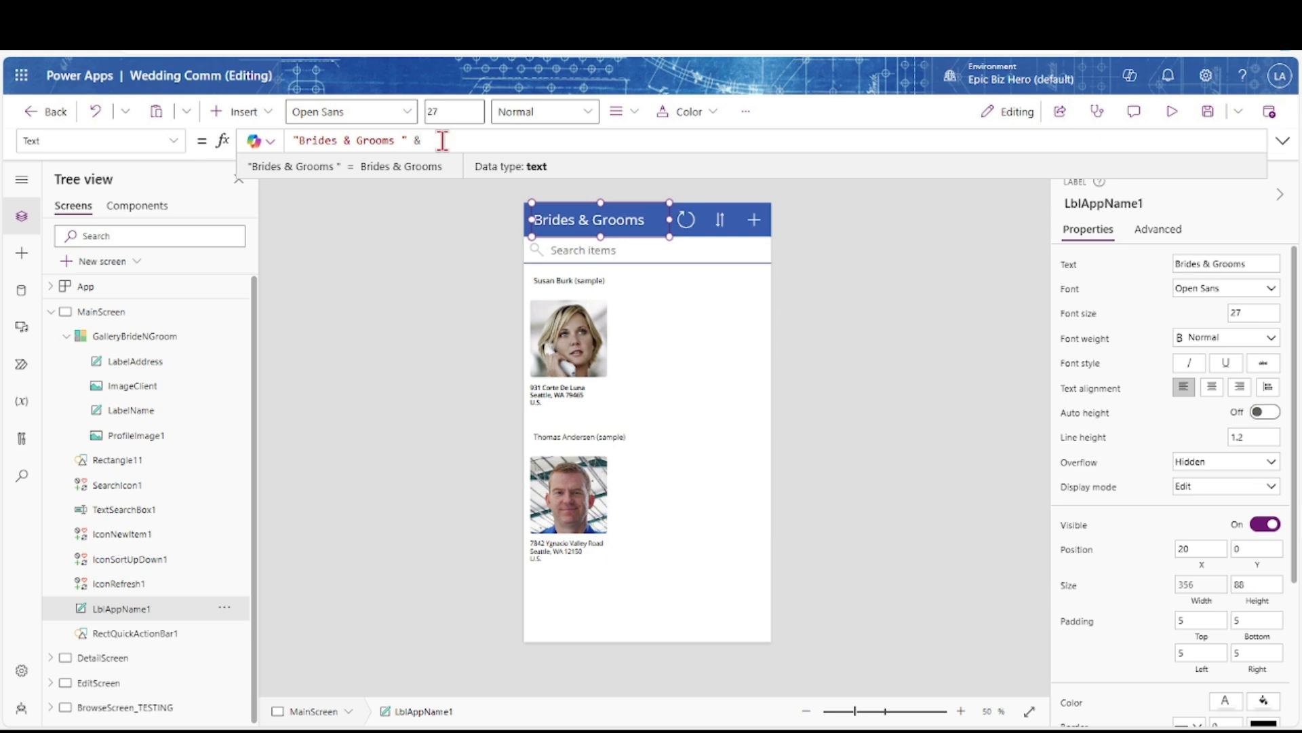
pyautogui.write('countr')
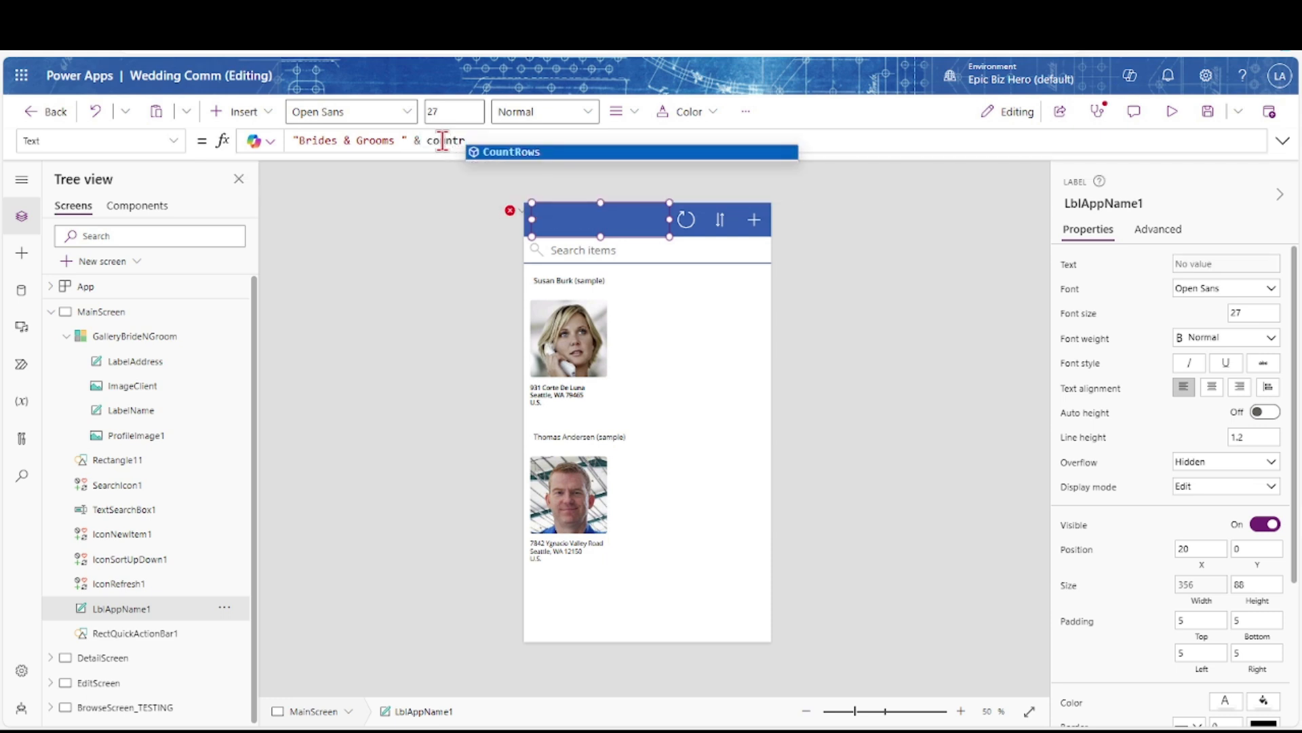
pyautogui.press('Tab')
pyautogui.write('(')
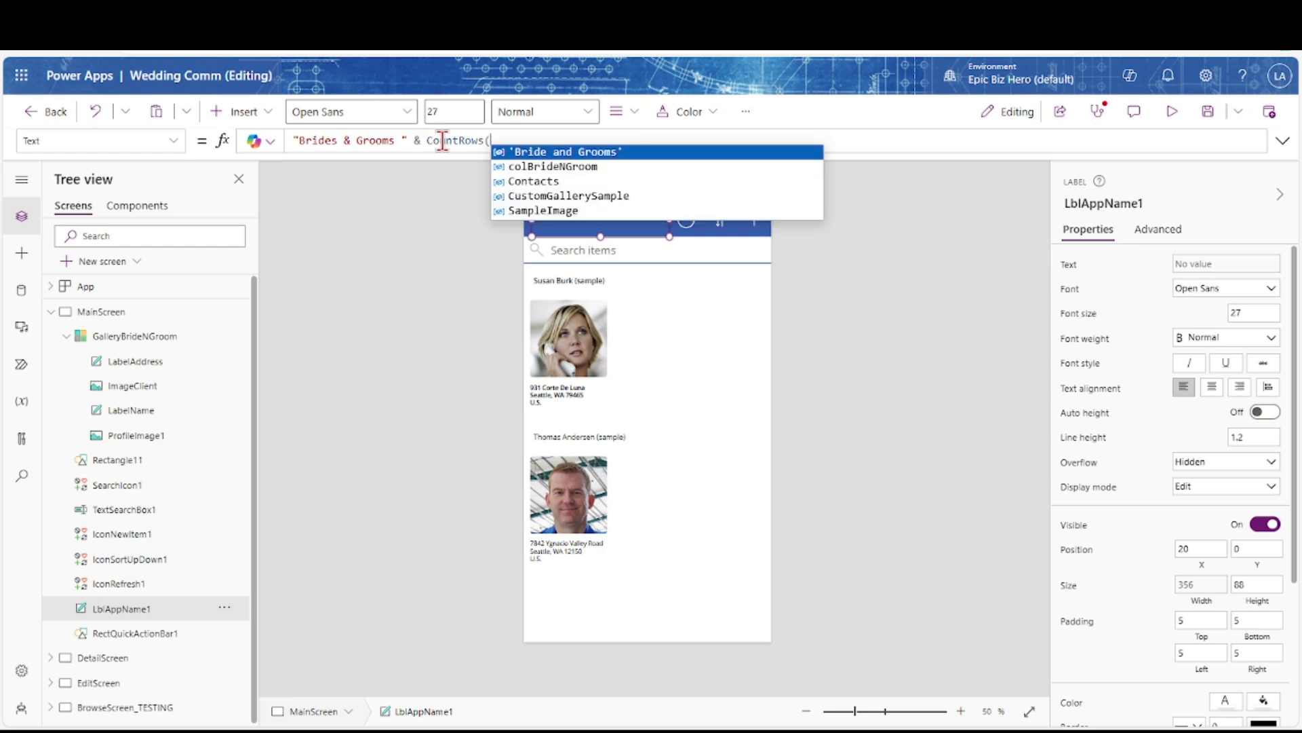
pyautogui.write('galleryb')
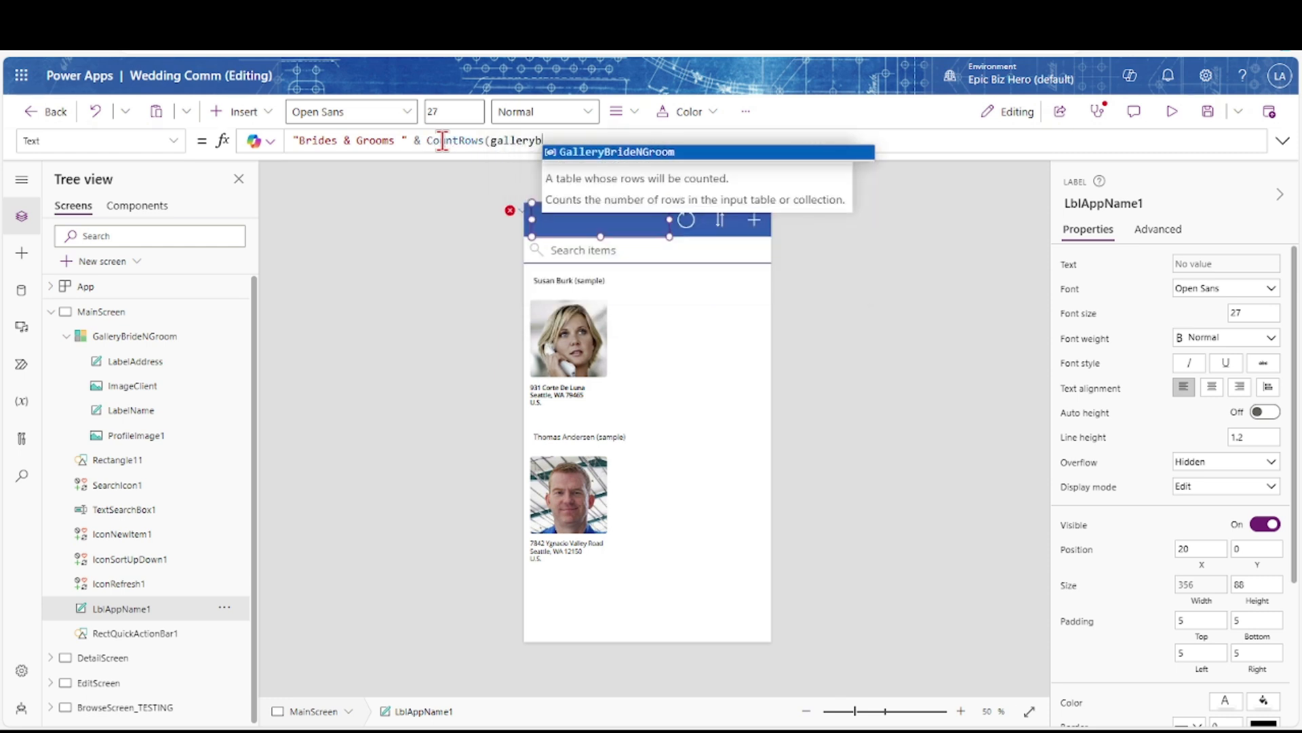
pyautogui.press('Tab')
pyautogui.write('.all')
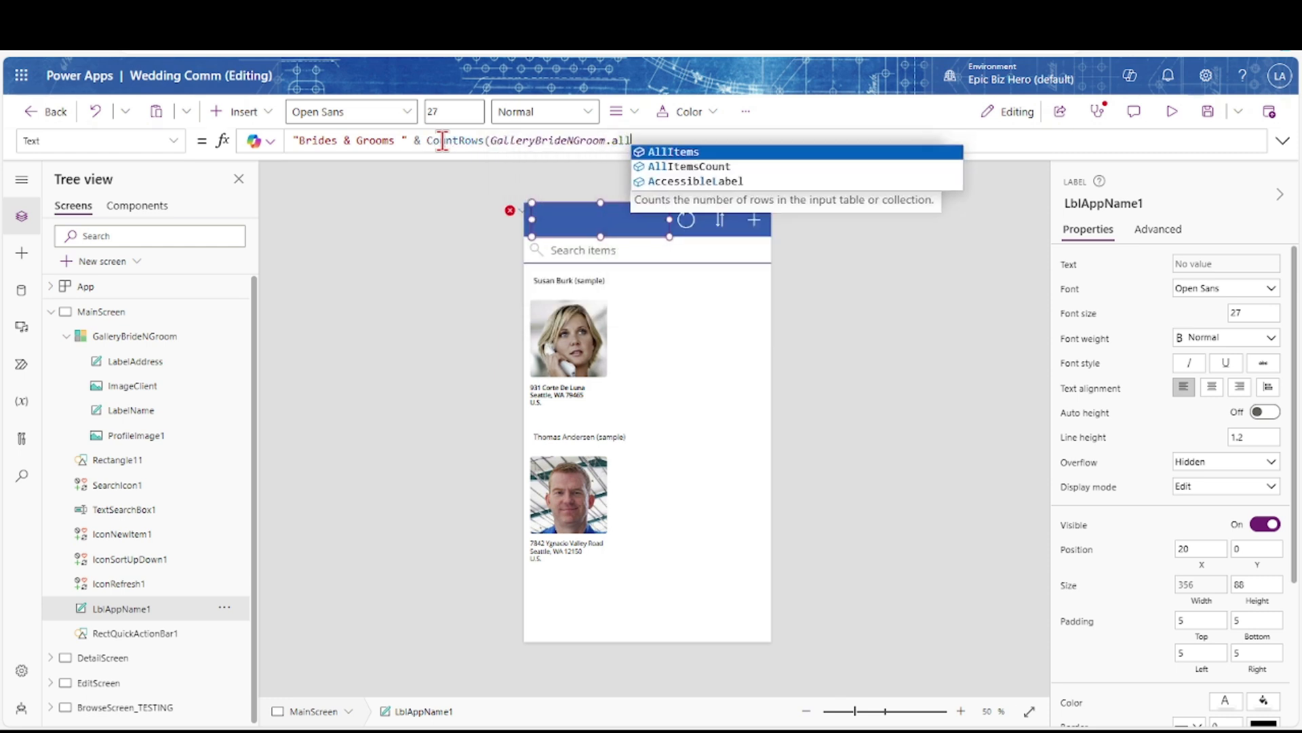
pyautogui.press('Tab')
pyautogui.write(')')
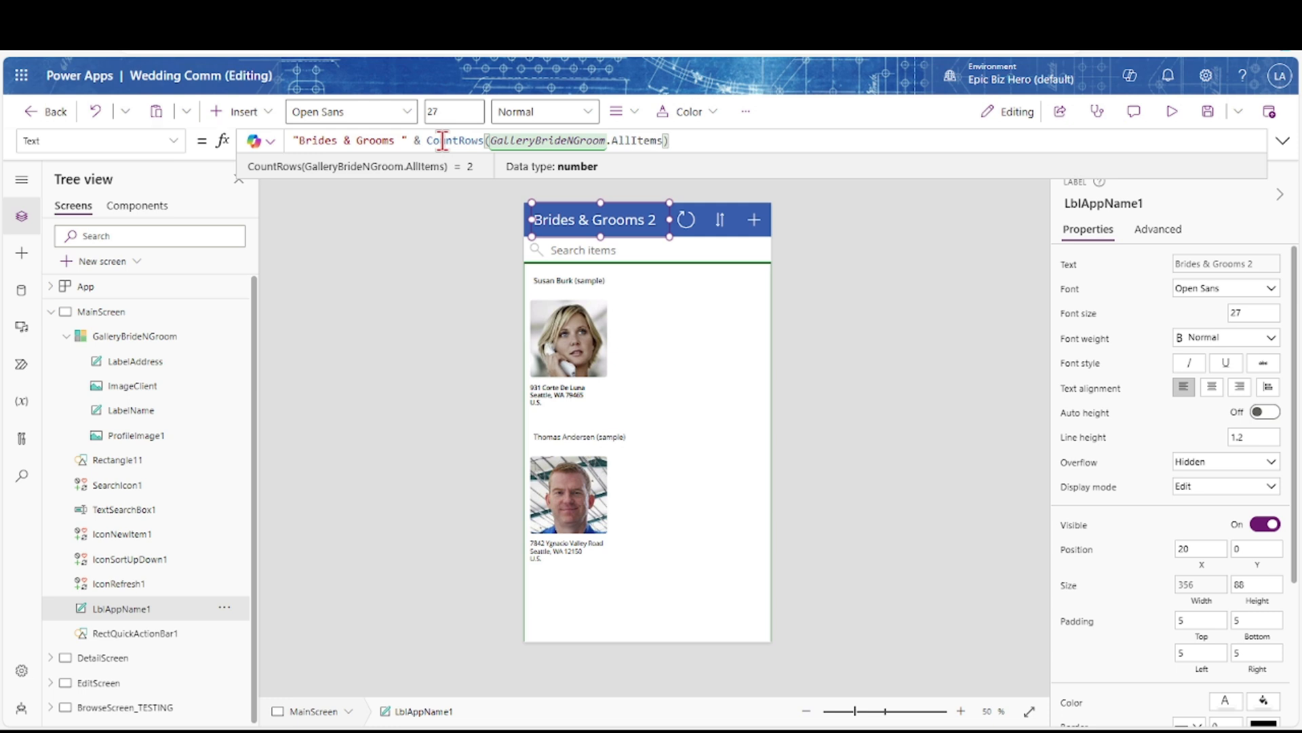
# Enclose the row count in the header label's text in parentheses and set the label's font size to 20
pyautogui.click(403, 141)
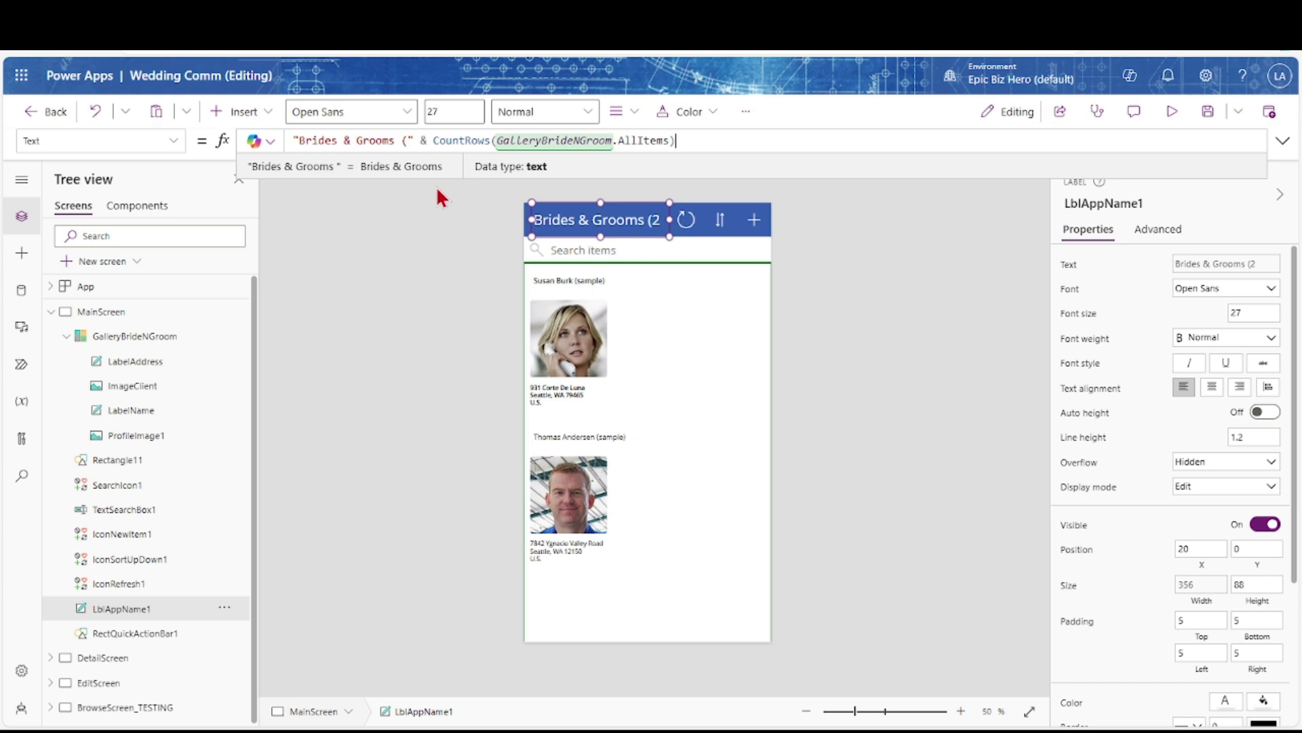
pyautogui.write(')"')
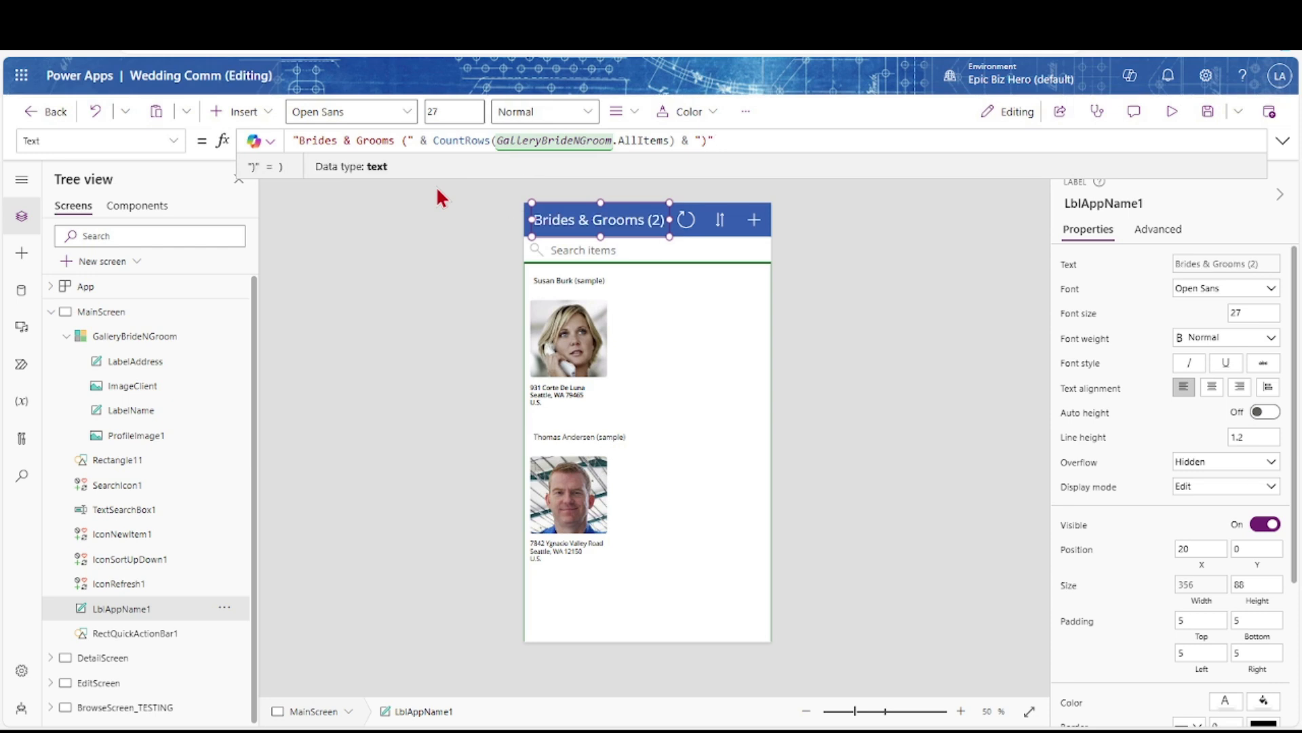
pyautogui.click(1231, 312)
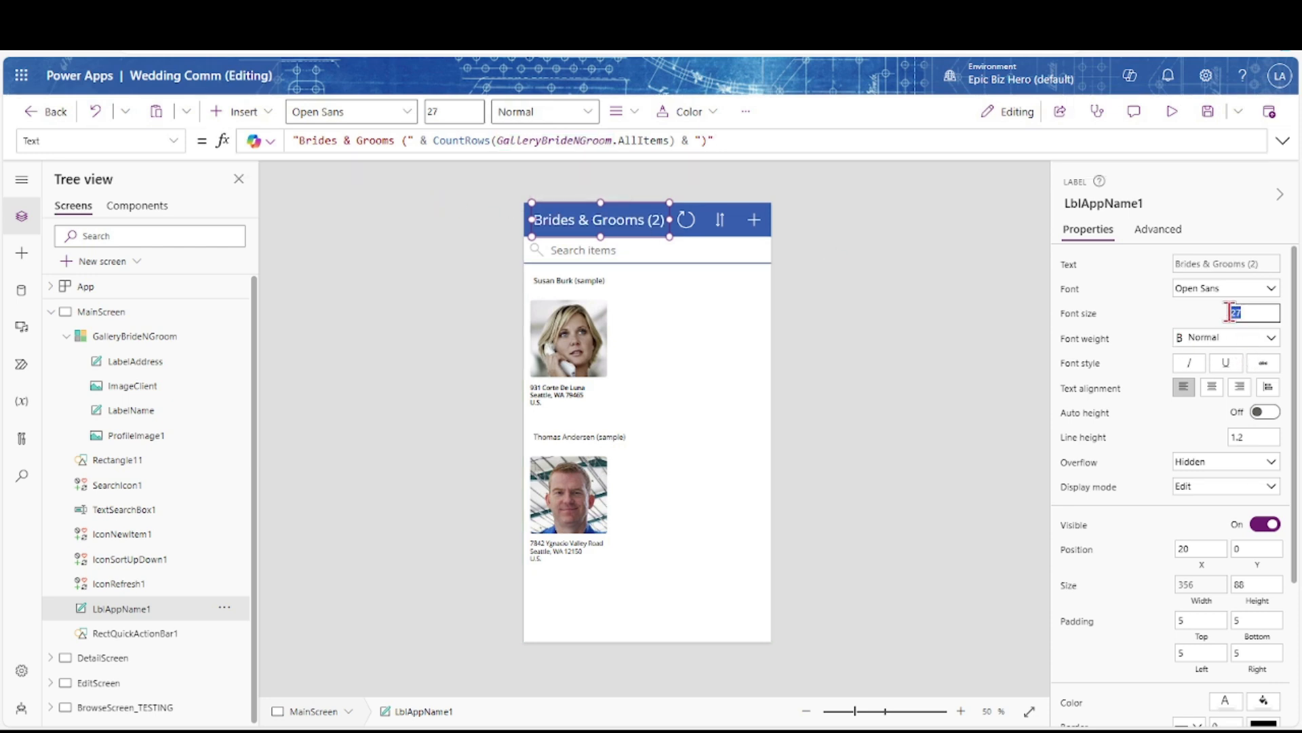
pyautogui.press('Tab')
pyautogui.click(1235, 308)
pyautogui.press('Tab')
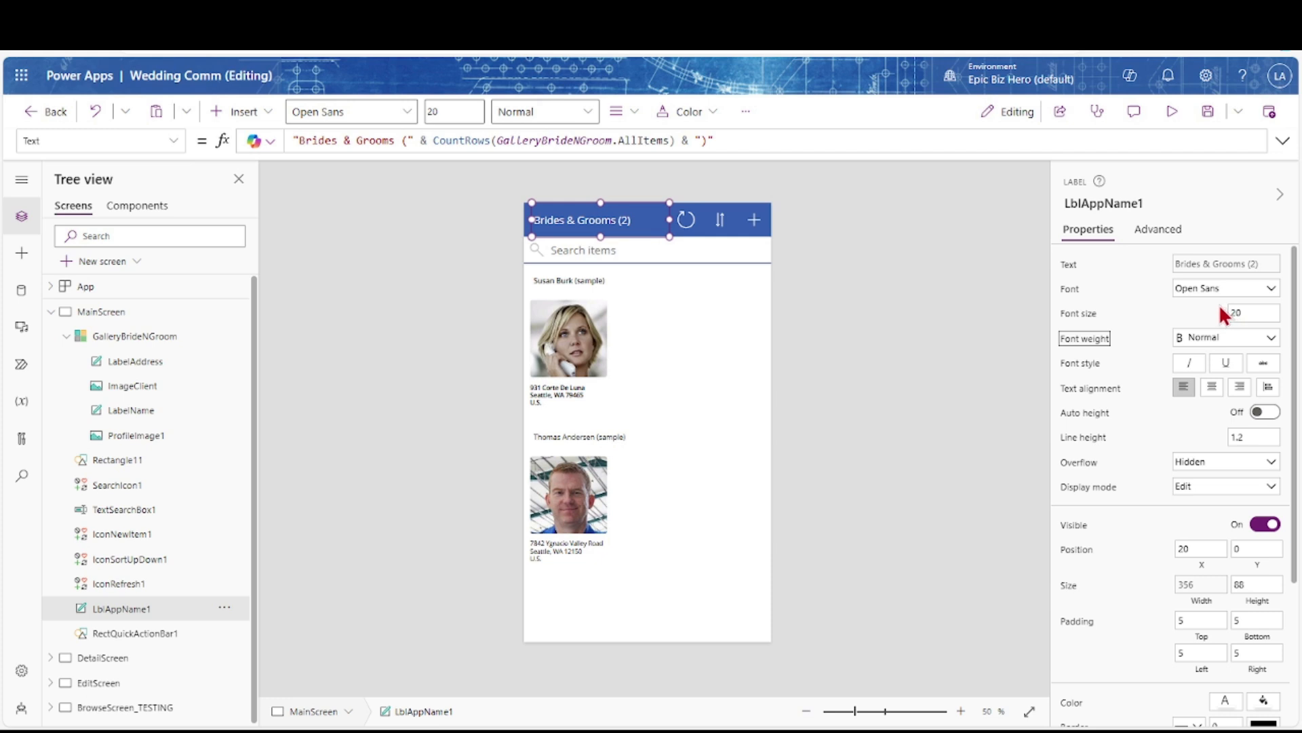
# Add a single-line text column named Wedding Party to the Contacts table
pyautogui.click(22, 216)
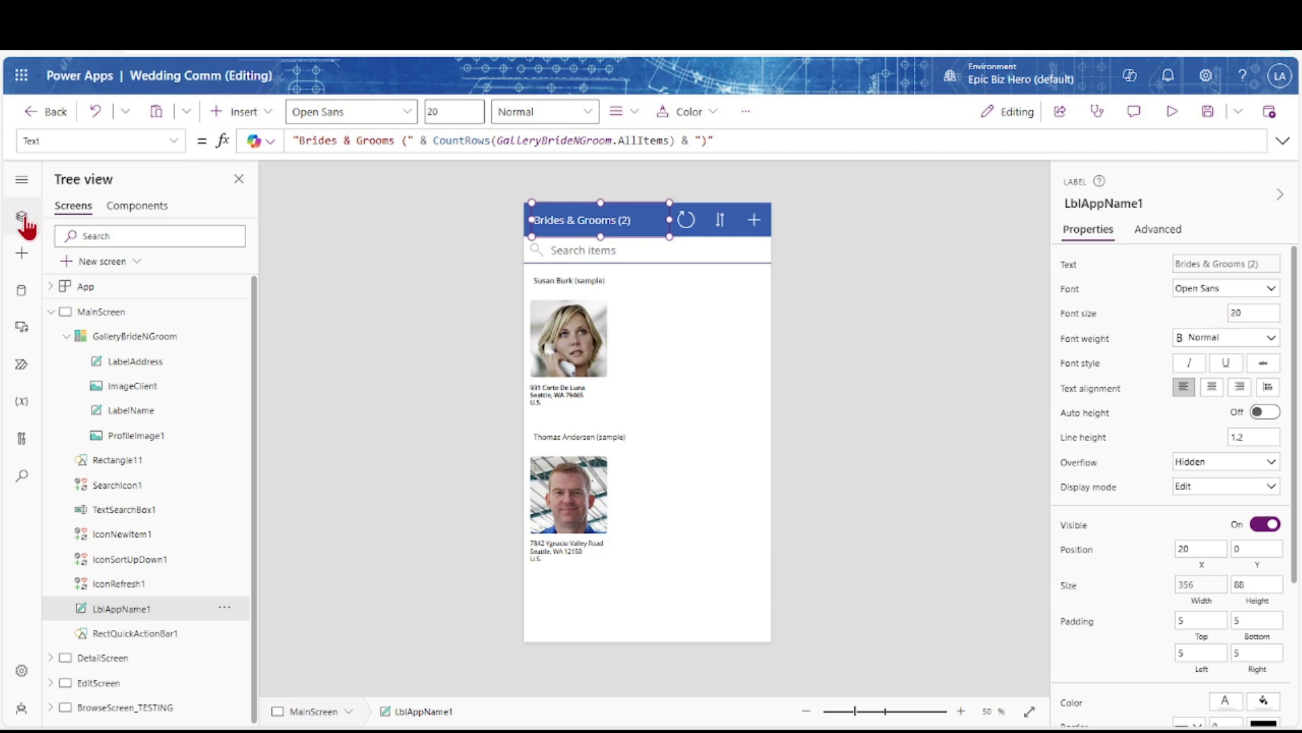
pyautogui.click(21, 291)
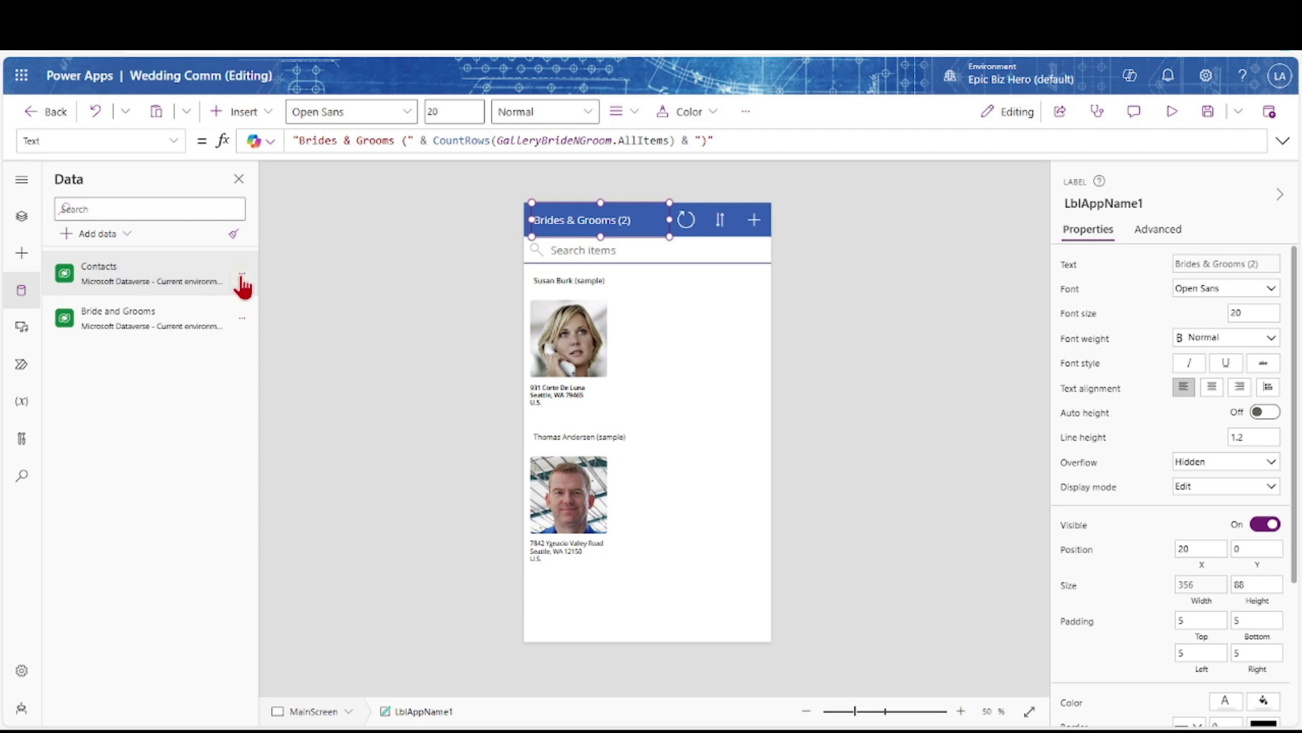
pyautogui.click(242, 278)
pyautogui.click(258, 299)
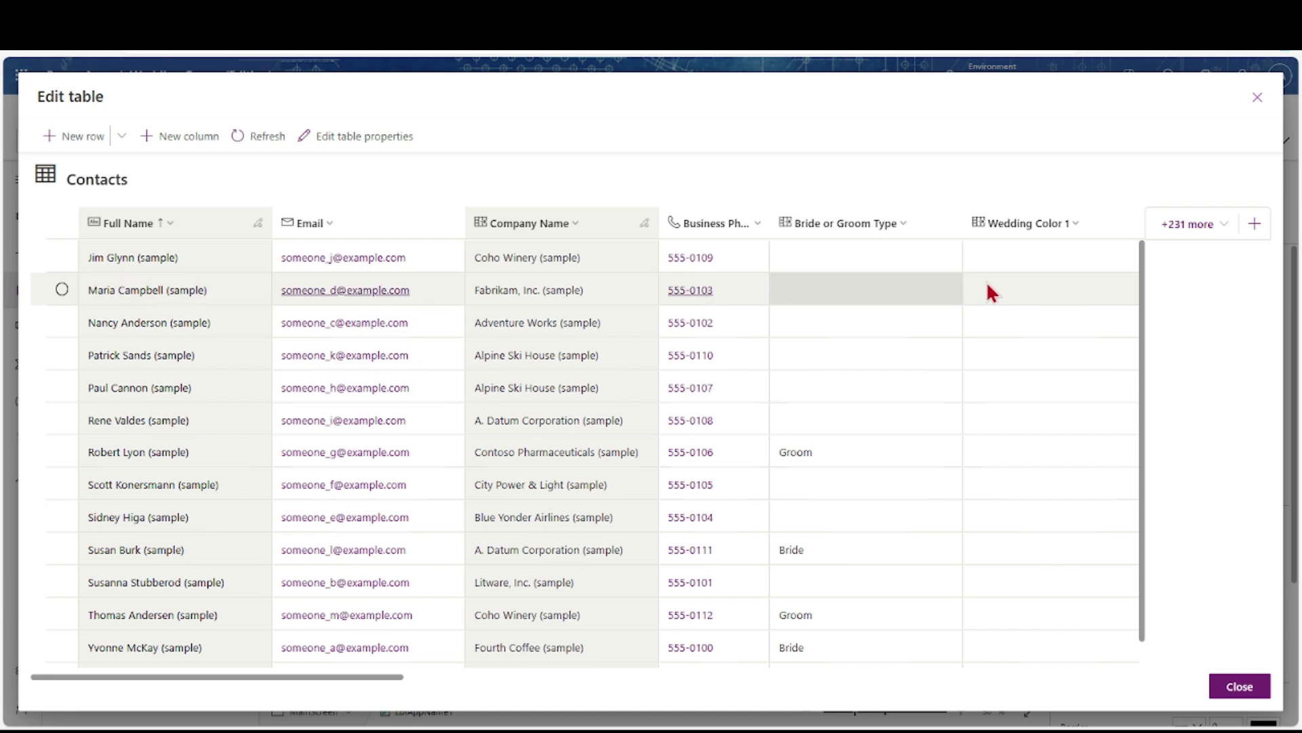
pyautogui.click(1252, 228)
pyautogui.write('Wedding Party')
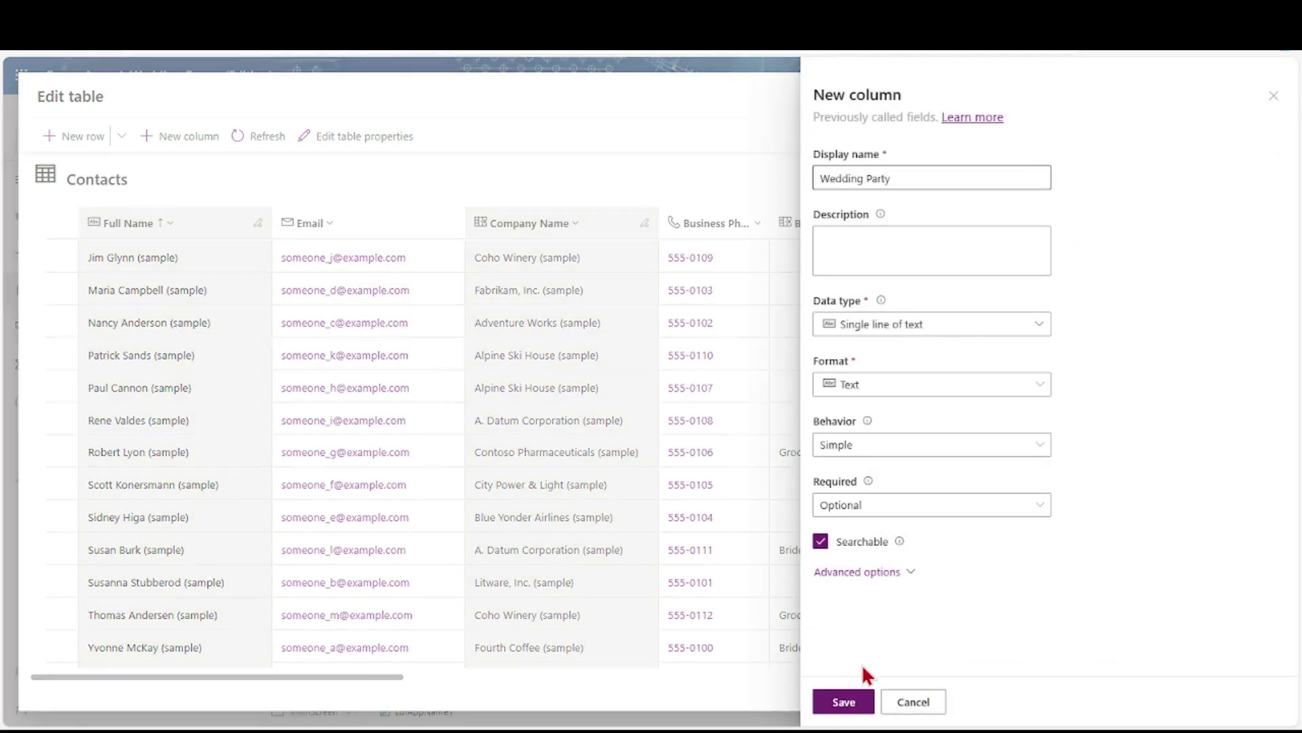
pyautogui.click(844, 701)
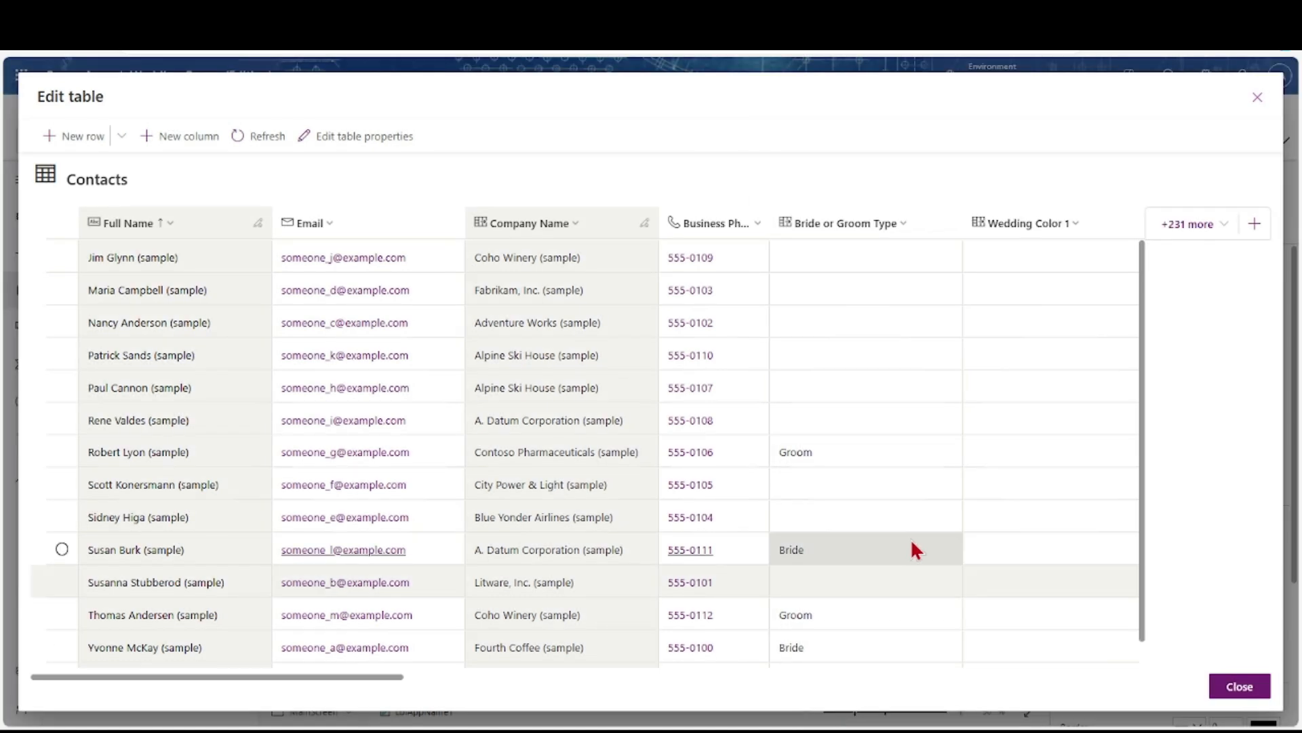
# Move the Wedding Party column in the Contacts table so it directly follows Bride or Groom Type
pyautogui.moveTo(1001, 225)
pyautogui.mouseDown()
pyautogui.moveTo(439, 248)
pyautogui.moveTo(223, 220)
pyautogui.moveTo(218, 234)
pyautogui.mouseUp()
pyautogui.hscroll(-10, 227, 300)
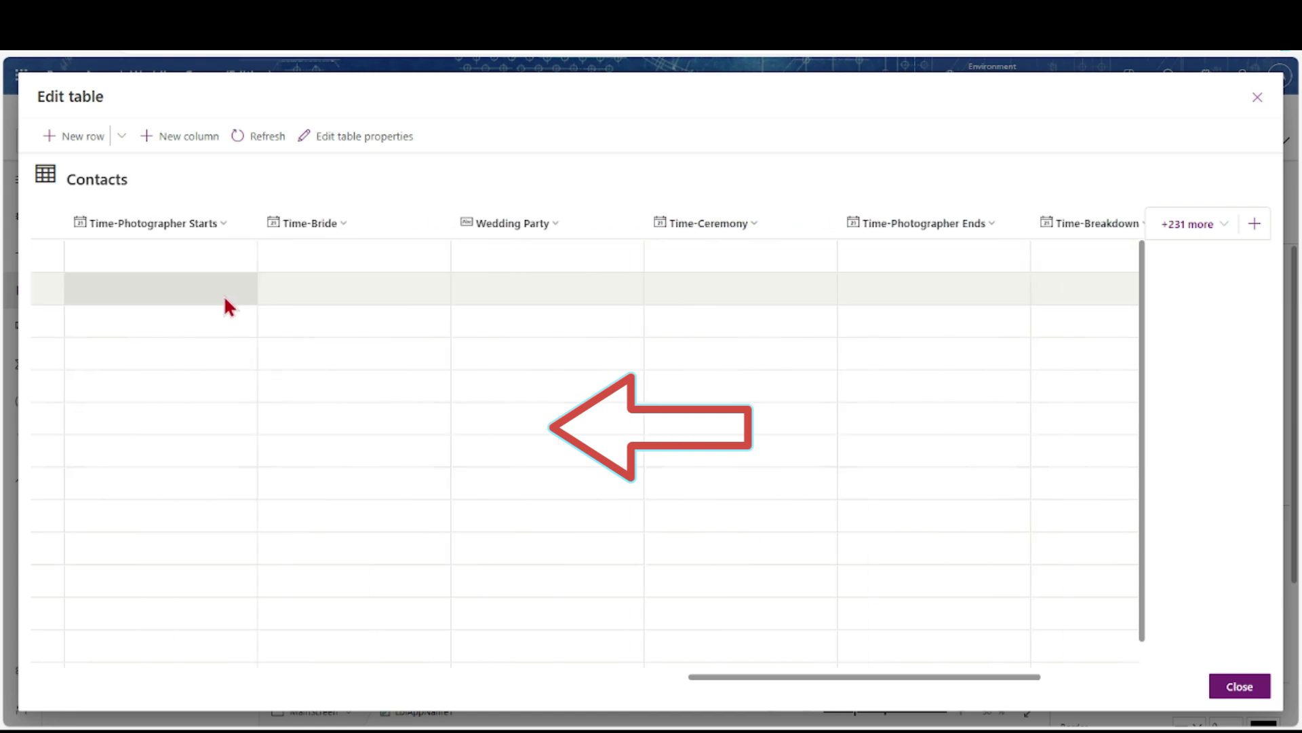
pyautogui.hscroll(-15, 122, 229)
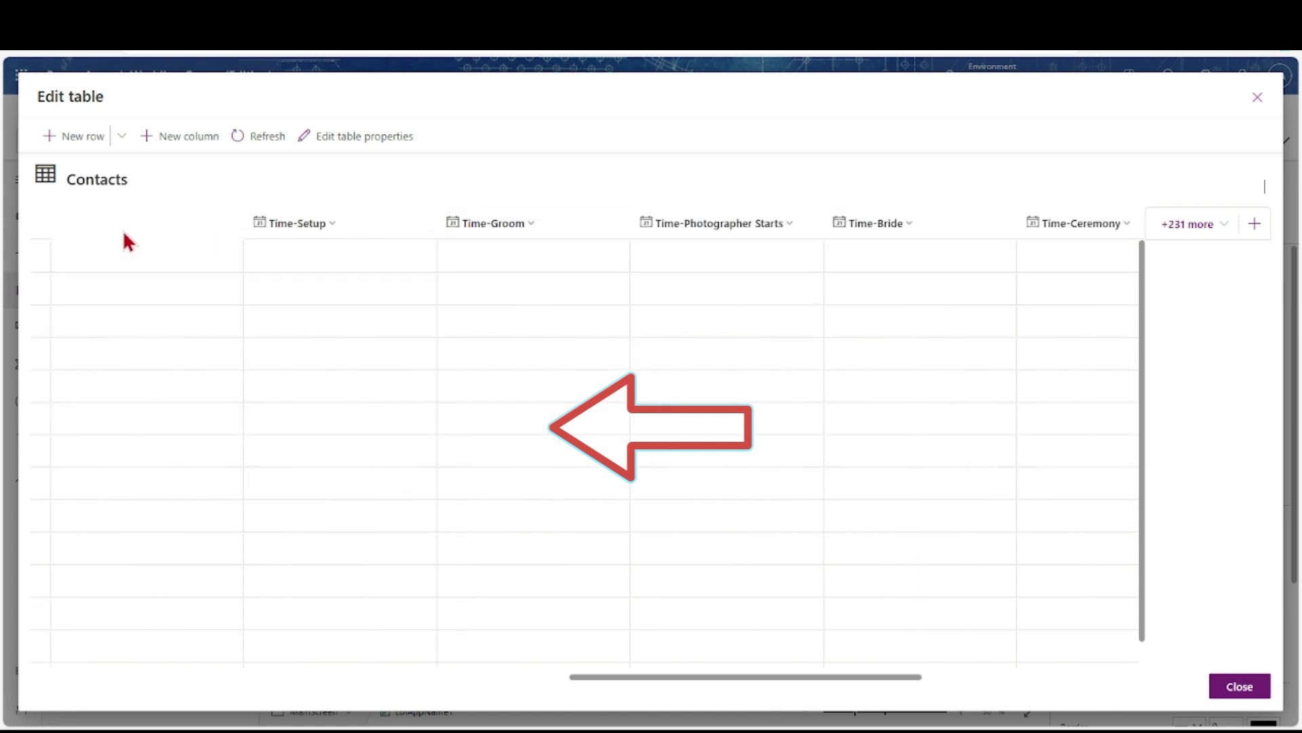
pyautogui.hscroll(-2, 143, 429)
pyautogui.moveTo(984, 223); pyautogui.dragTo(230, 237)
pyautogui.hscroll(-10, 226, 373)
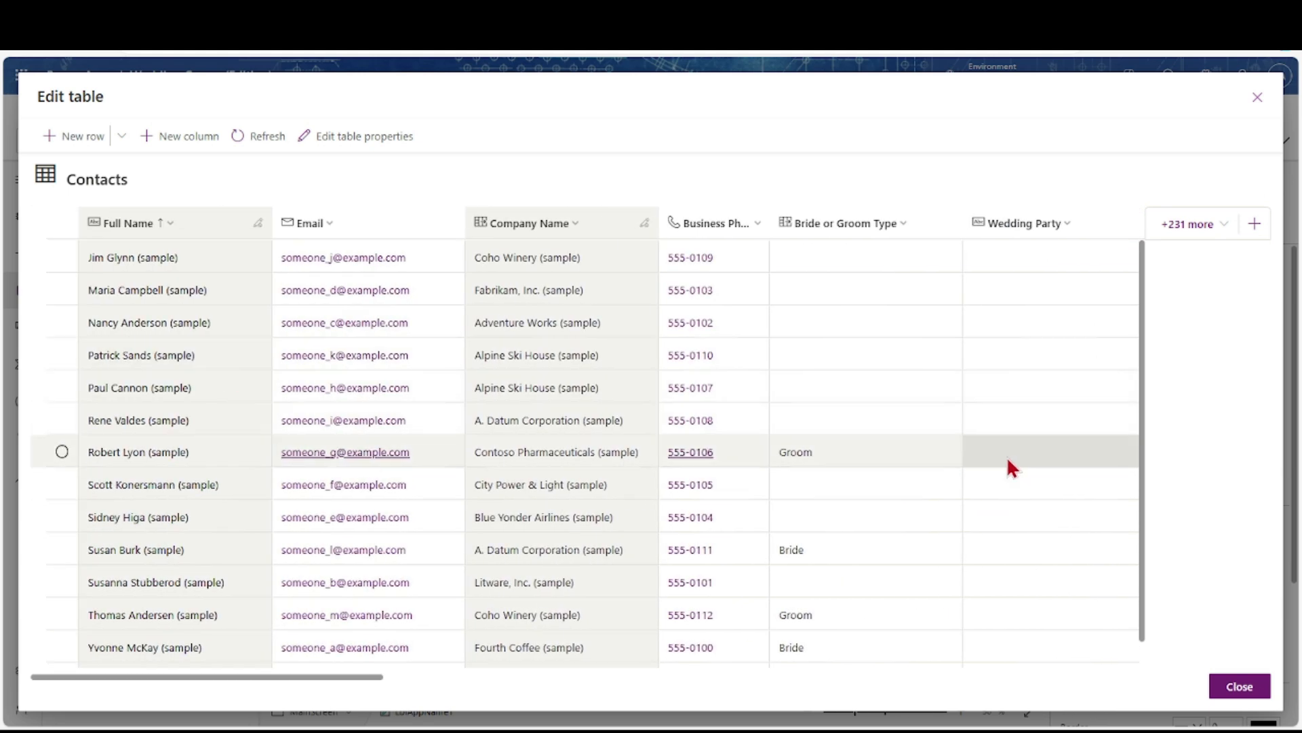
# Enter the first groom's full name as the Wedding Party for that groom and for the first bride listed
pyautogui.click(1003, 454)
pyautogui.write('Robert L')
pyautogui.click(995, 550)
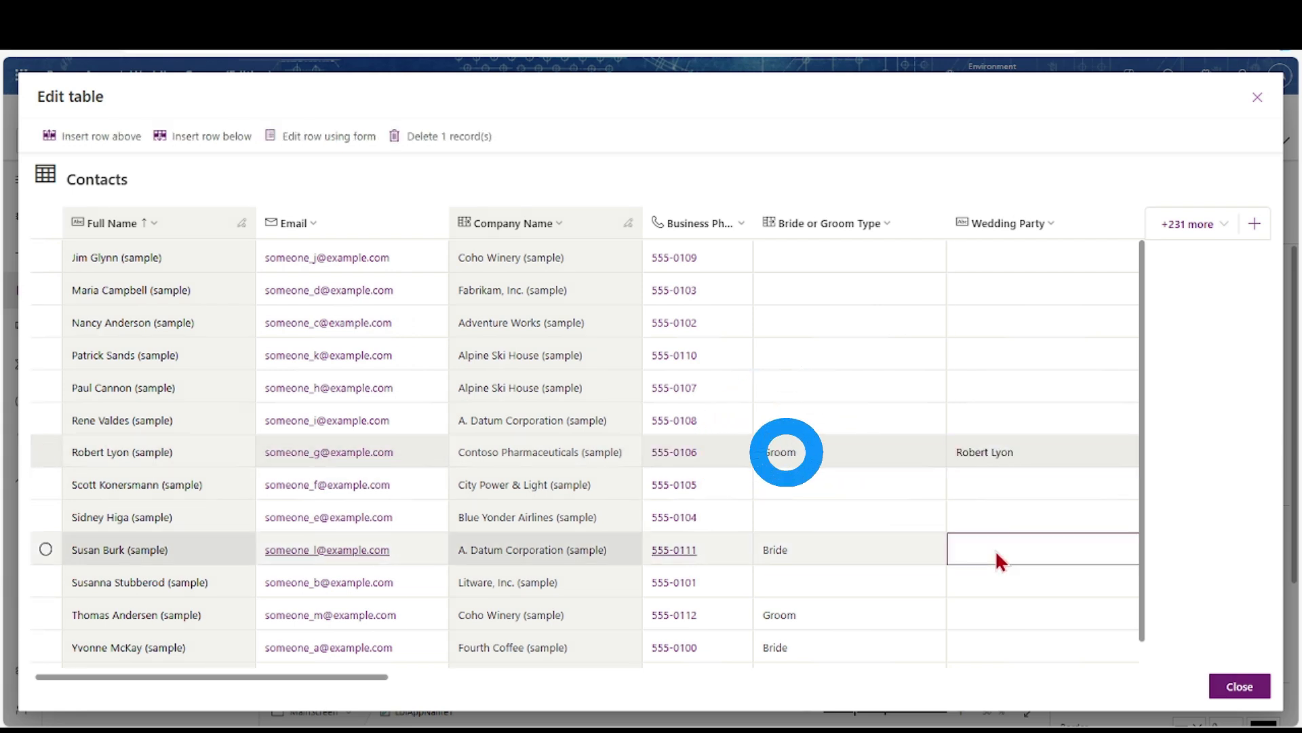
pyautogui.write('Robert Lyo')
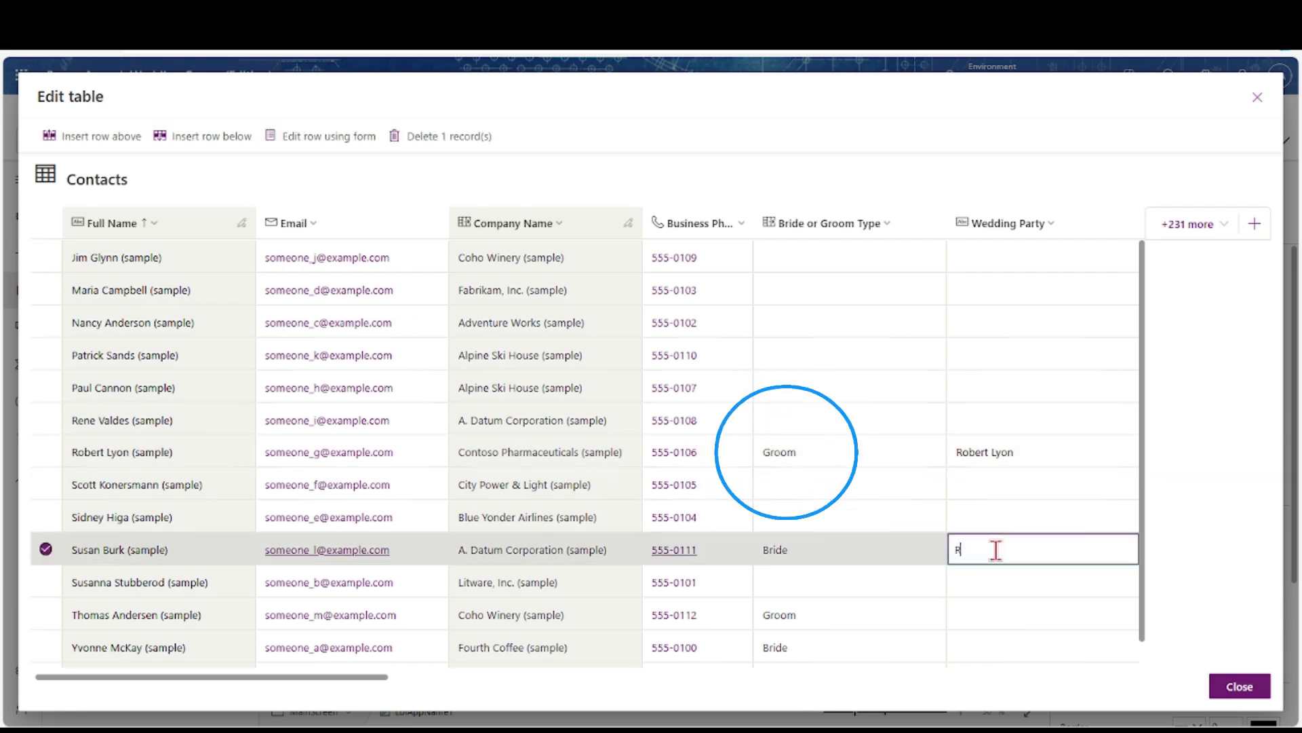
# Enter the second groom's full name as the Wedding Party for him and the last bride listed, and close the Contacts table
pyautogui.click(974, 616)
pyautogui.write('Thomas Andersen')
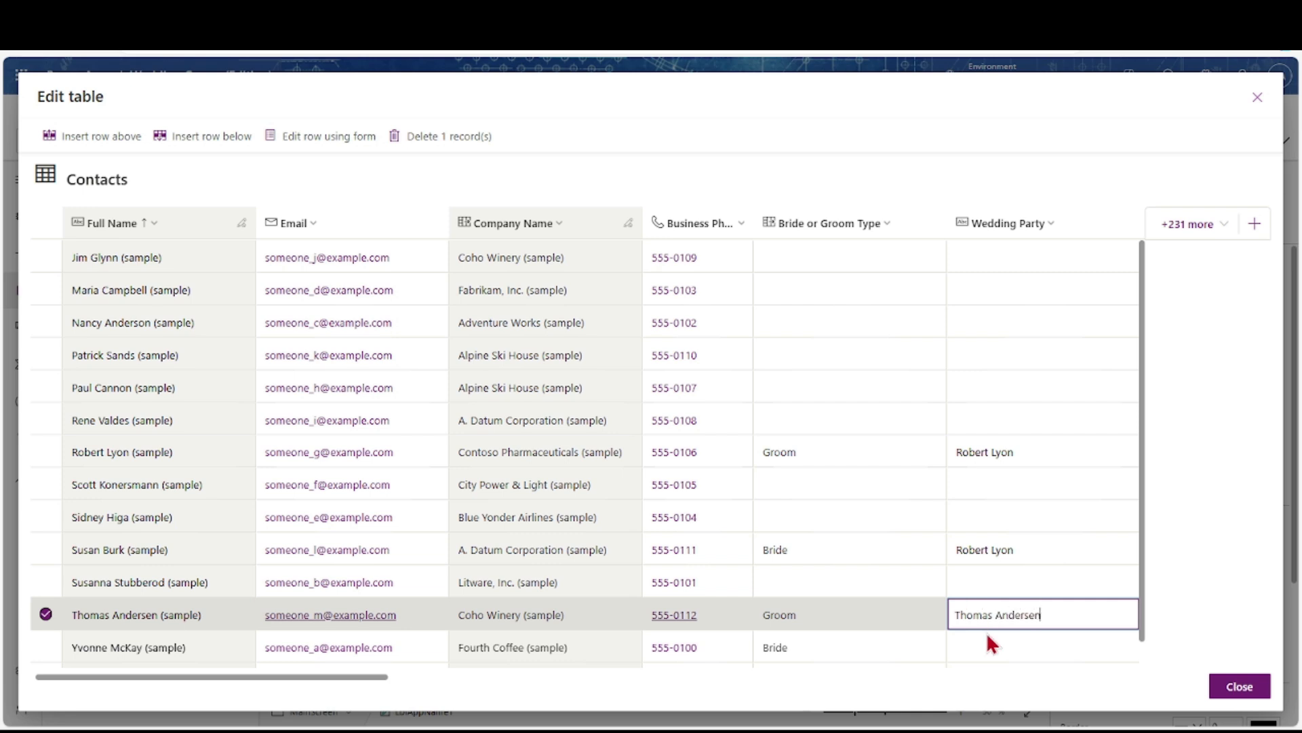
pyautogui.click(987, 646)
pyautogui.write('T')
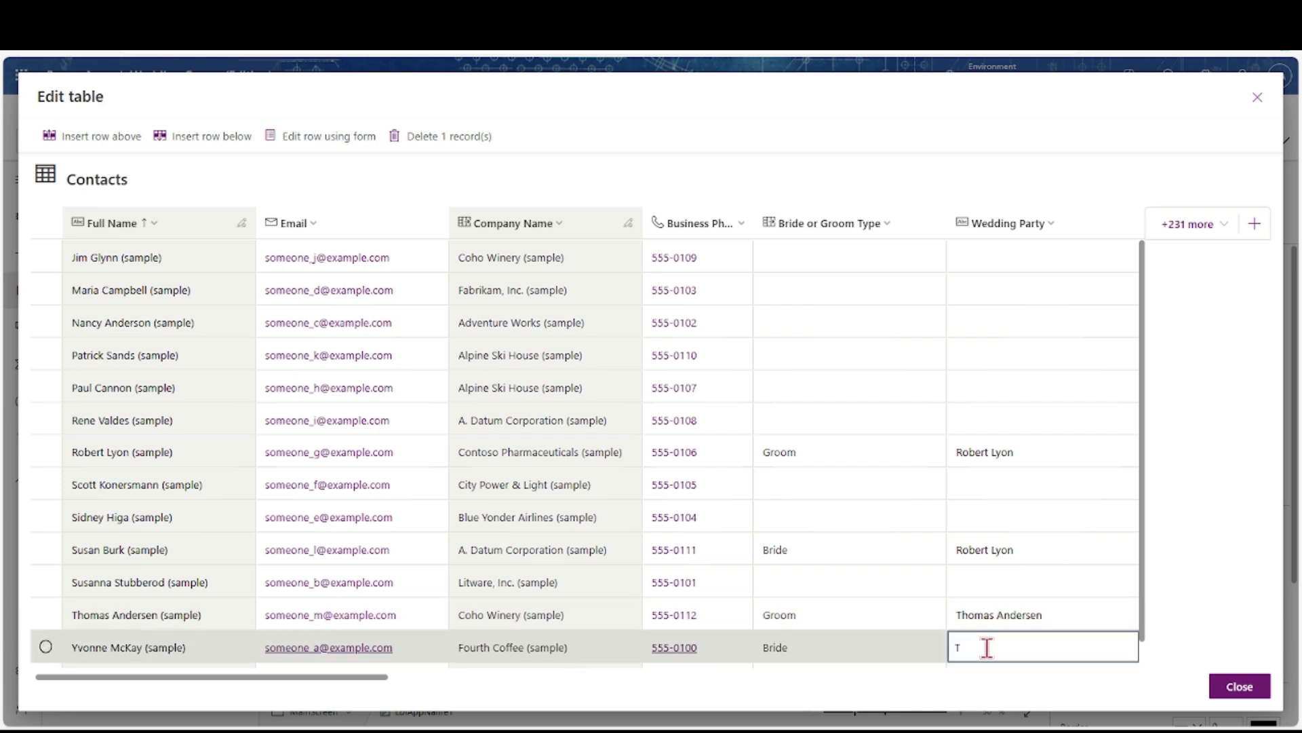
pyautogui.write('homas Andersen')
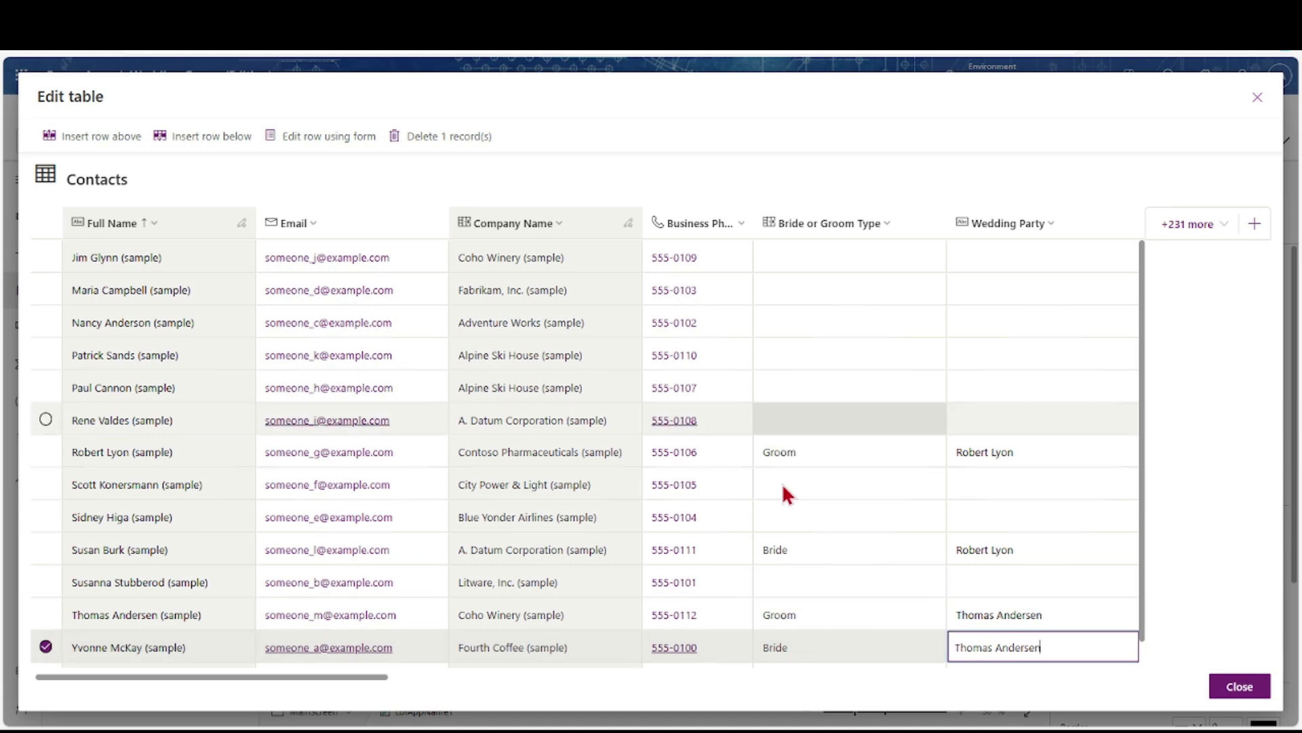
pyautogui.click(1245, 685)
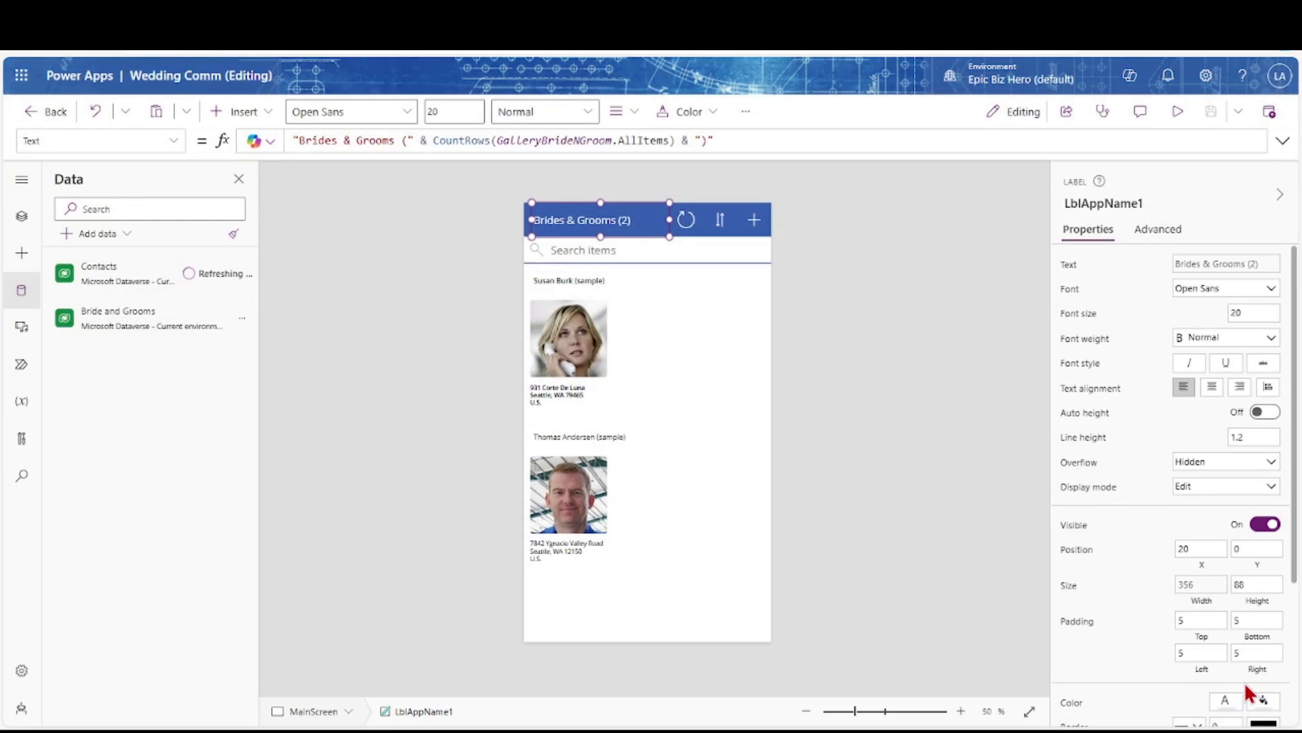
# Copy the App's OnStart ClearCollect formula for colBrideNGroom into MainScreen's OnVisible property and reopen MainScreen to run it
pyautogui.click(23, 219)
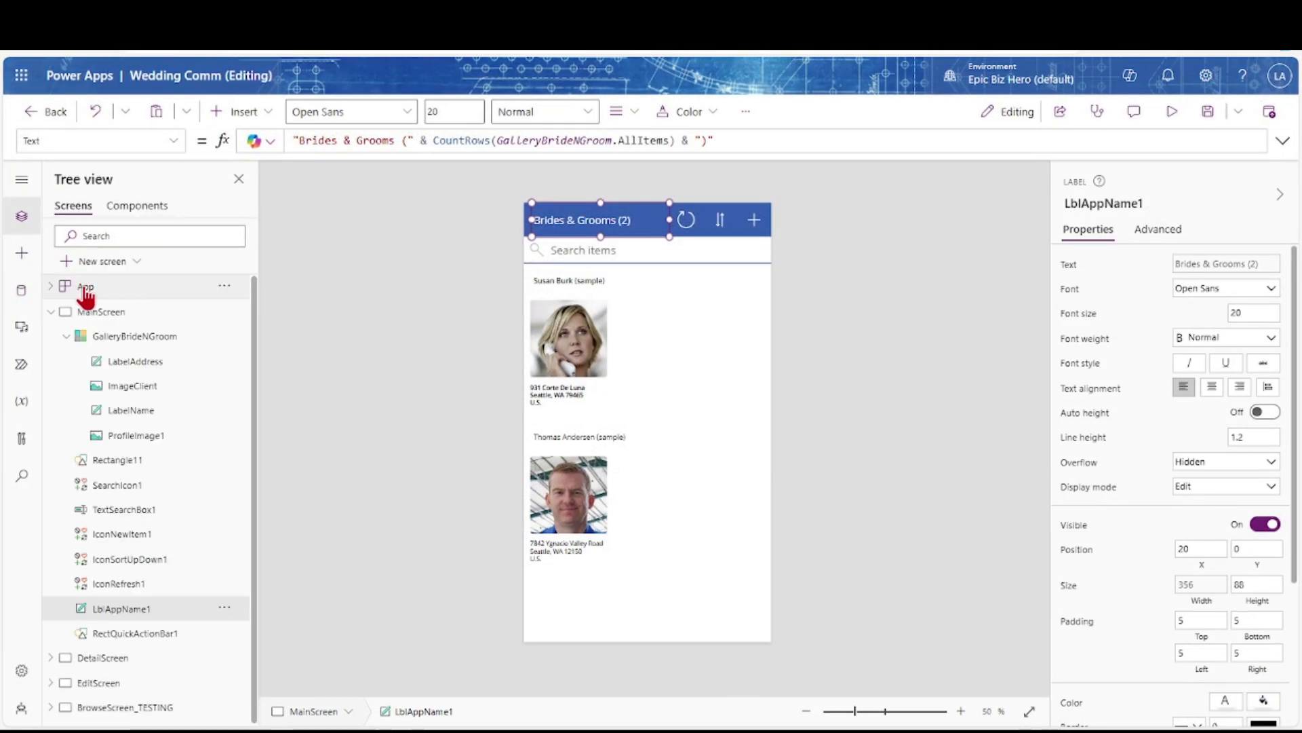
pyautogui.click(226, 288)
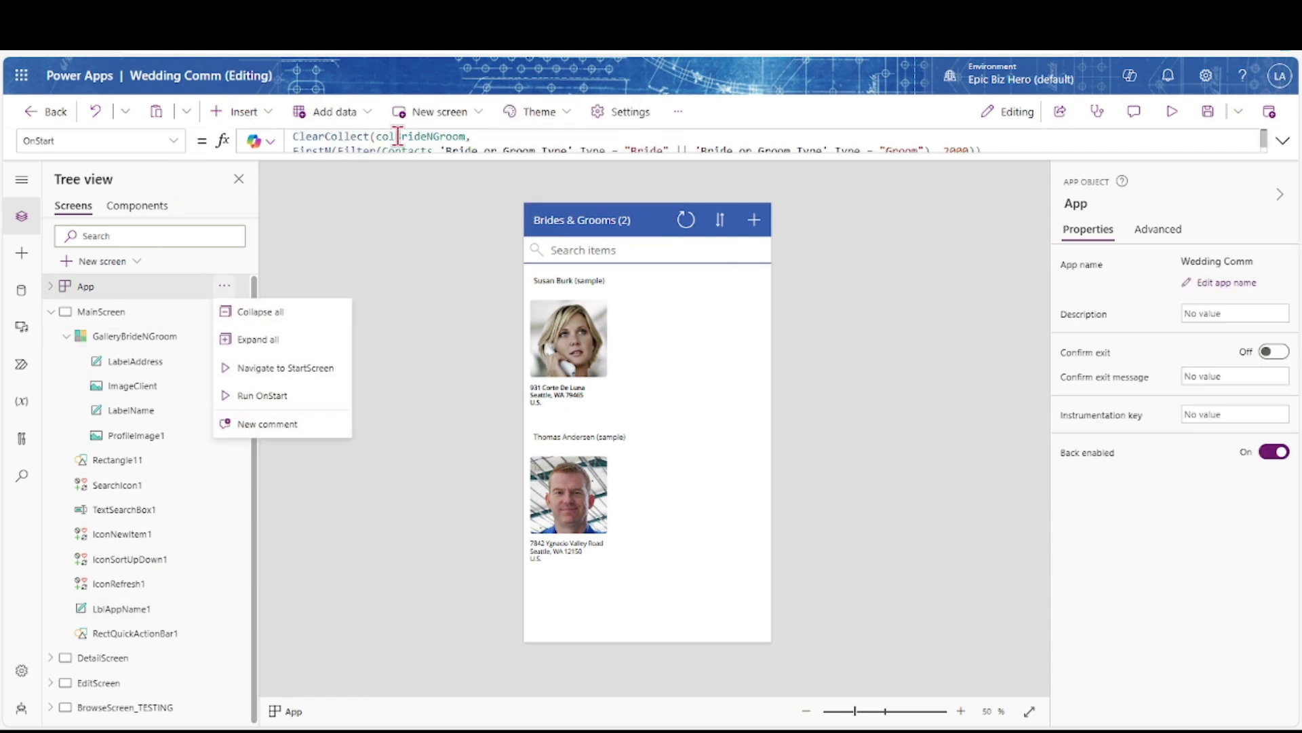
pyautogui.click(1282, 141)
pyautogui.click(995, 151)
pyautogui.moveTo(317, 171); pyautogui.dragTo(282, 124)
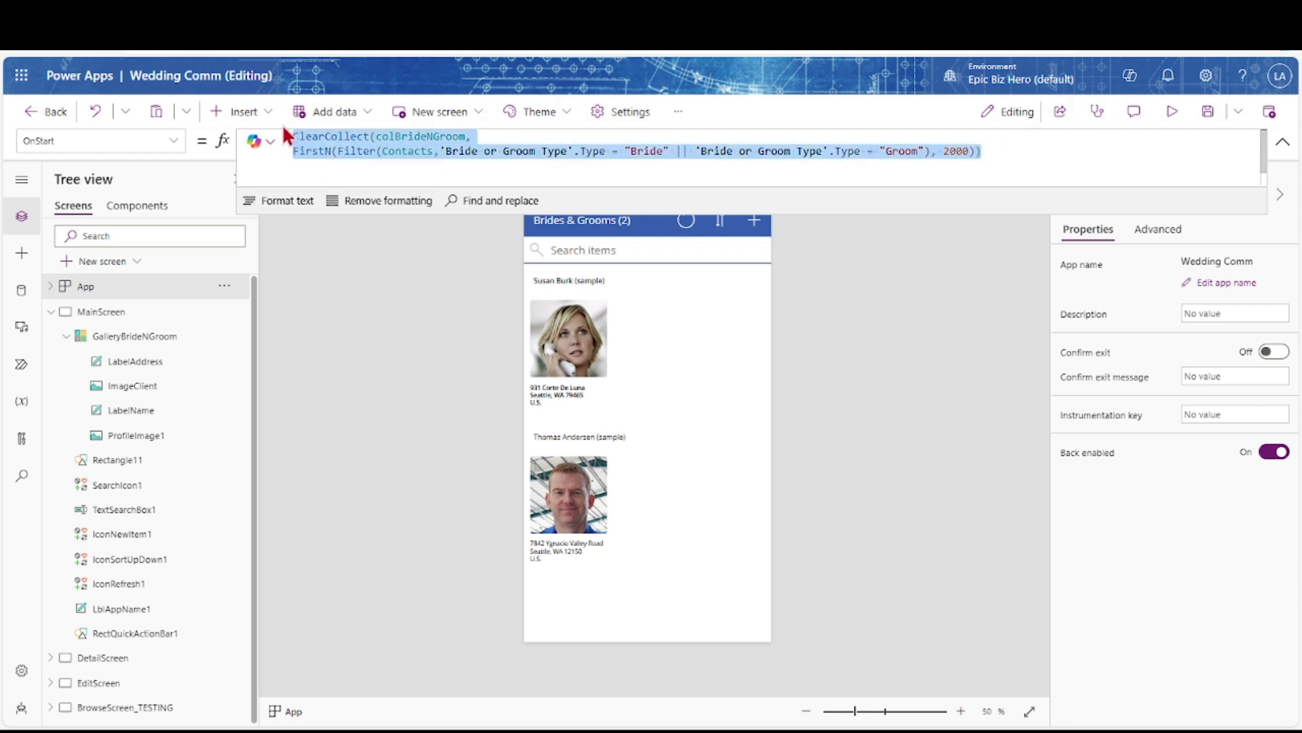
pyautogui.click(99, 313)
pyautogui.click(175, 142)
pyautogui.click(85, 388)
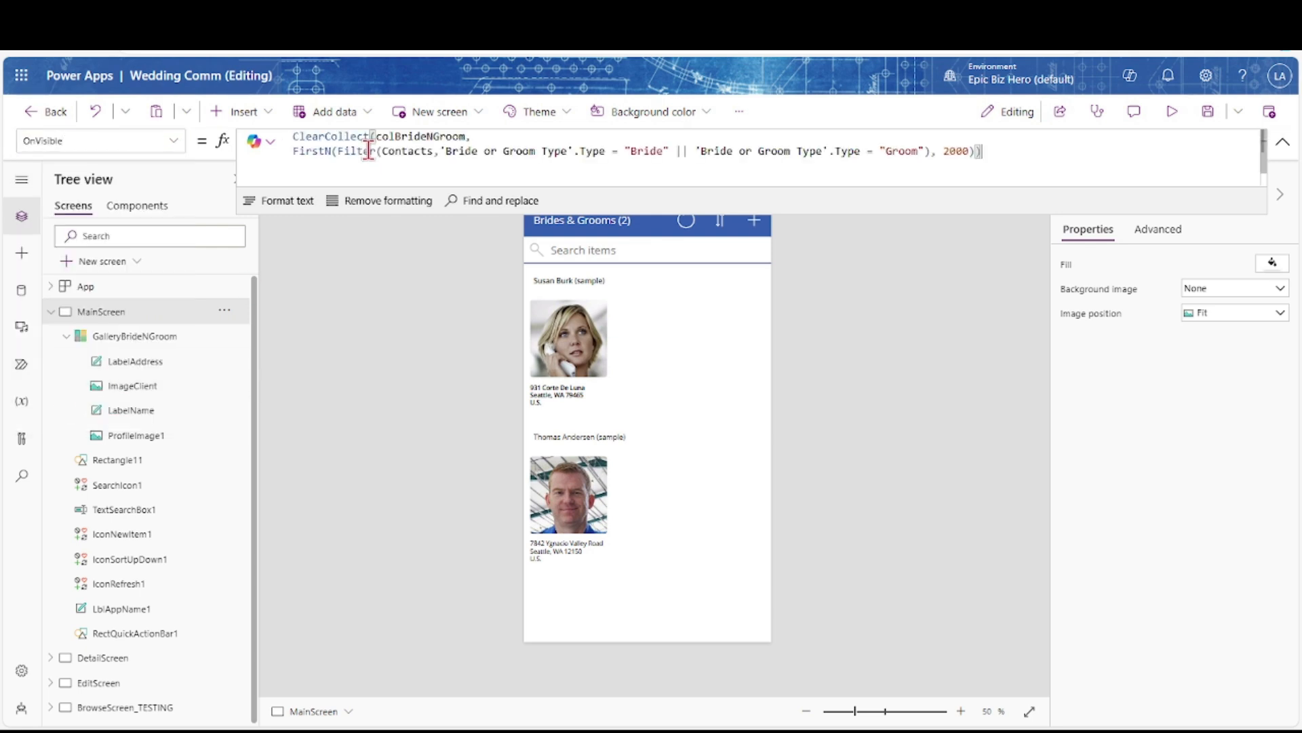
pyautogui.click(86, 659)
pyautogui.click(100, 314)
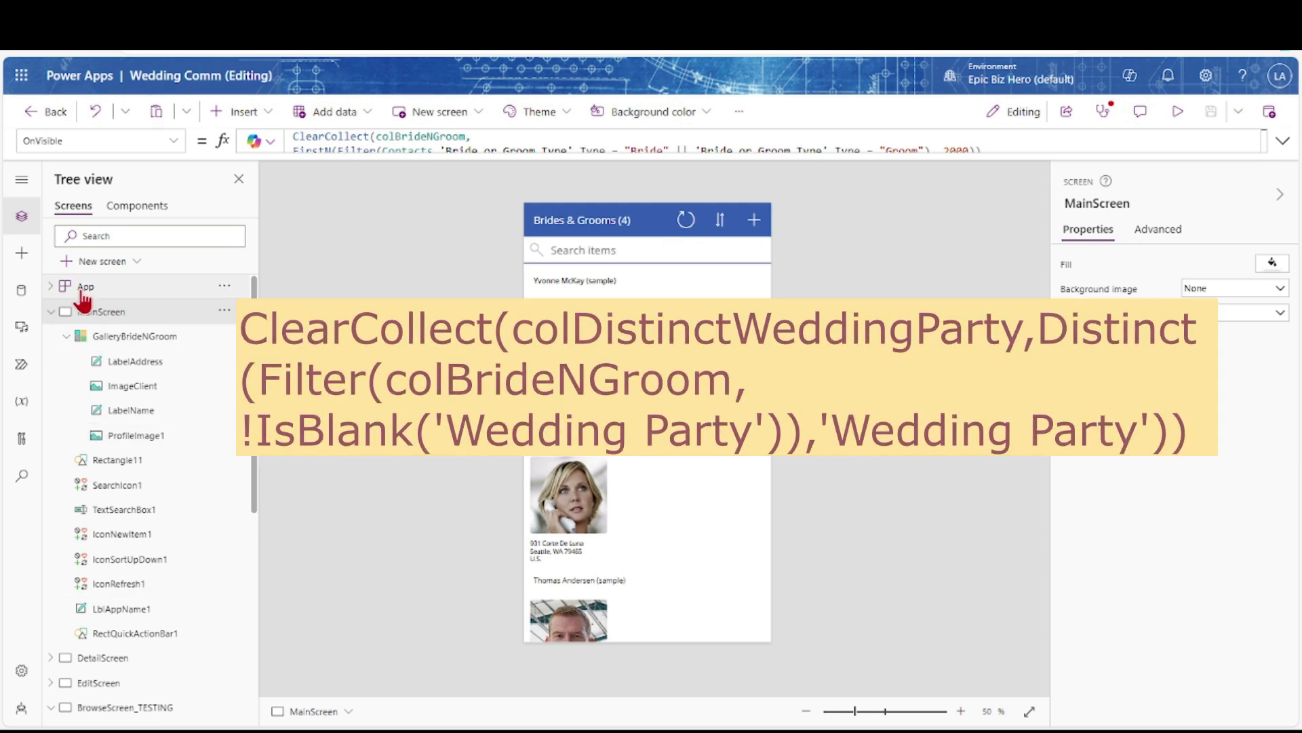
# Append a second ClearCollect to the App's OnStart formula, separated by a semicolon, that targets the collection colDistinctWeddingParty
pyautogui.click(82, 291)
pyautogui.click(1283, 141)
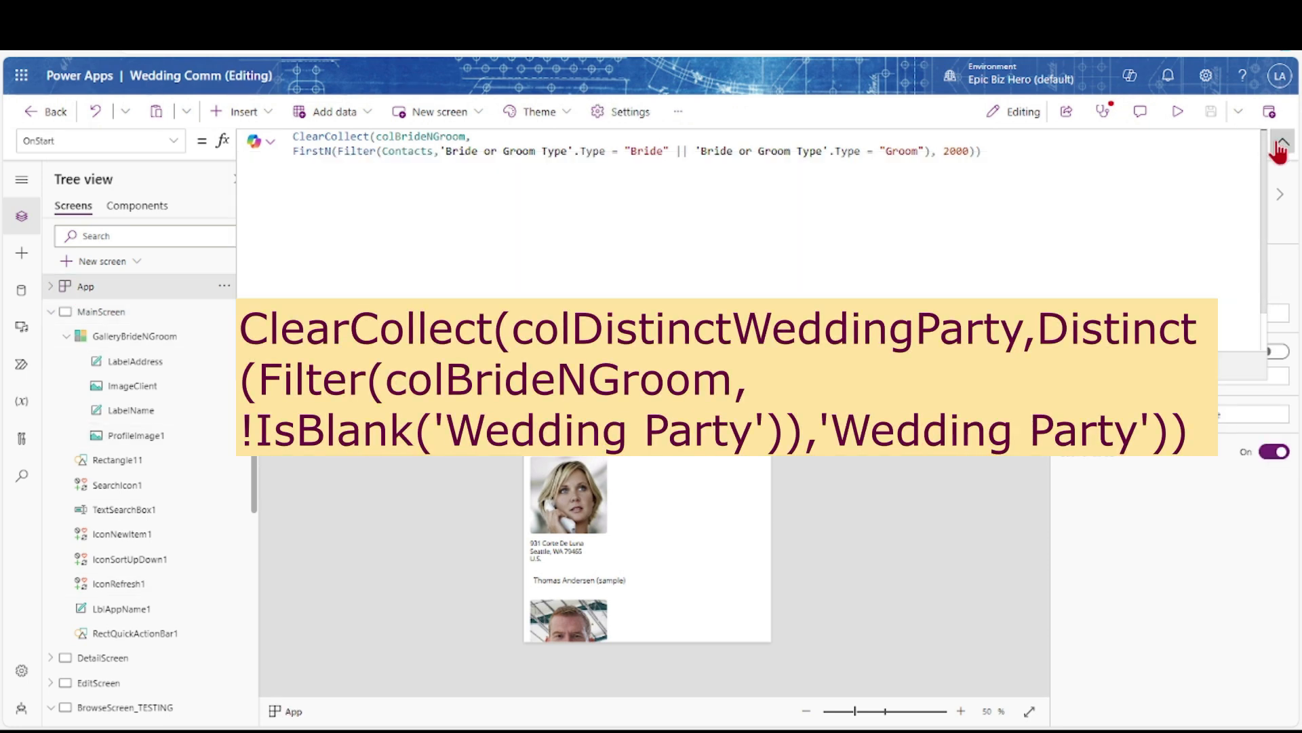
pyautogui.click(1013, 154)
pyautogui.press('Return')
pyautogui.write('C')
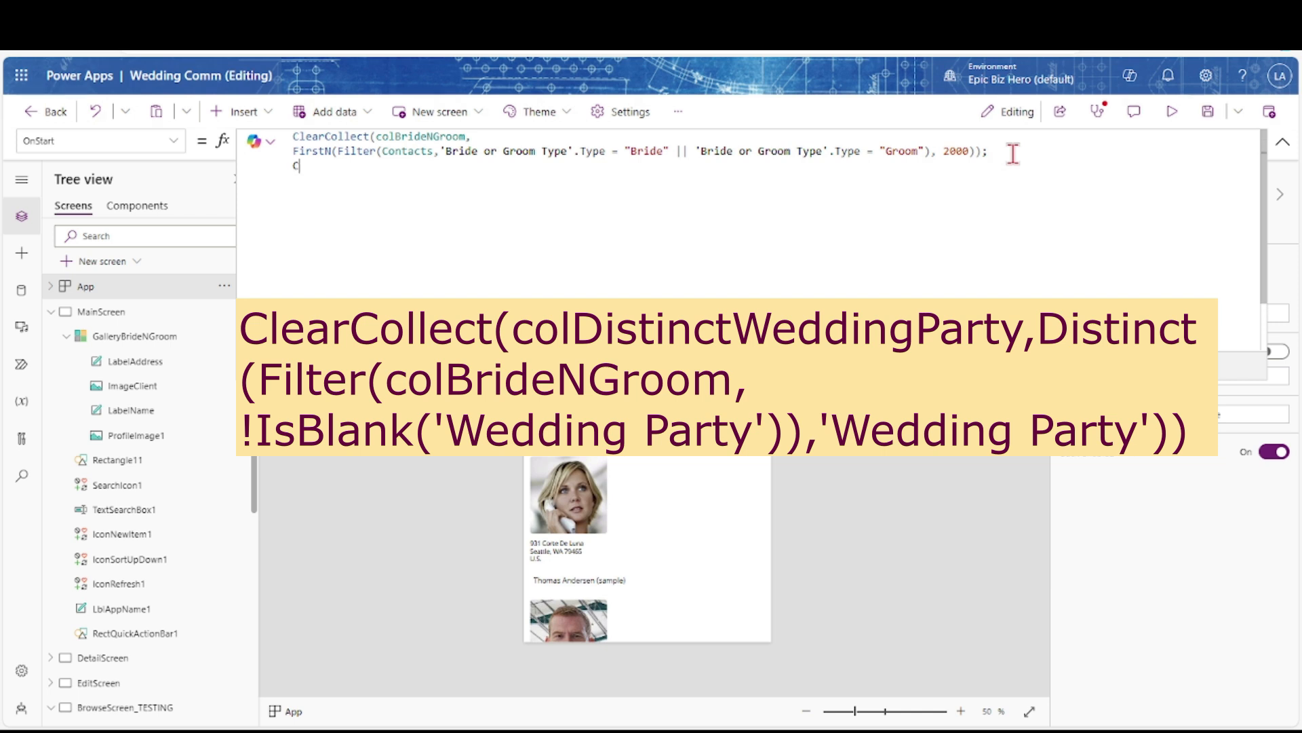
pyautogui.write('learCollect')
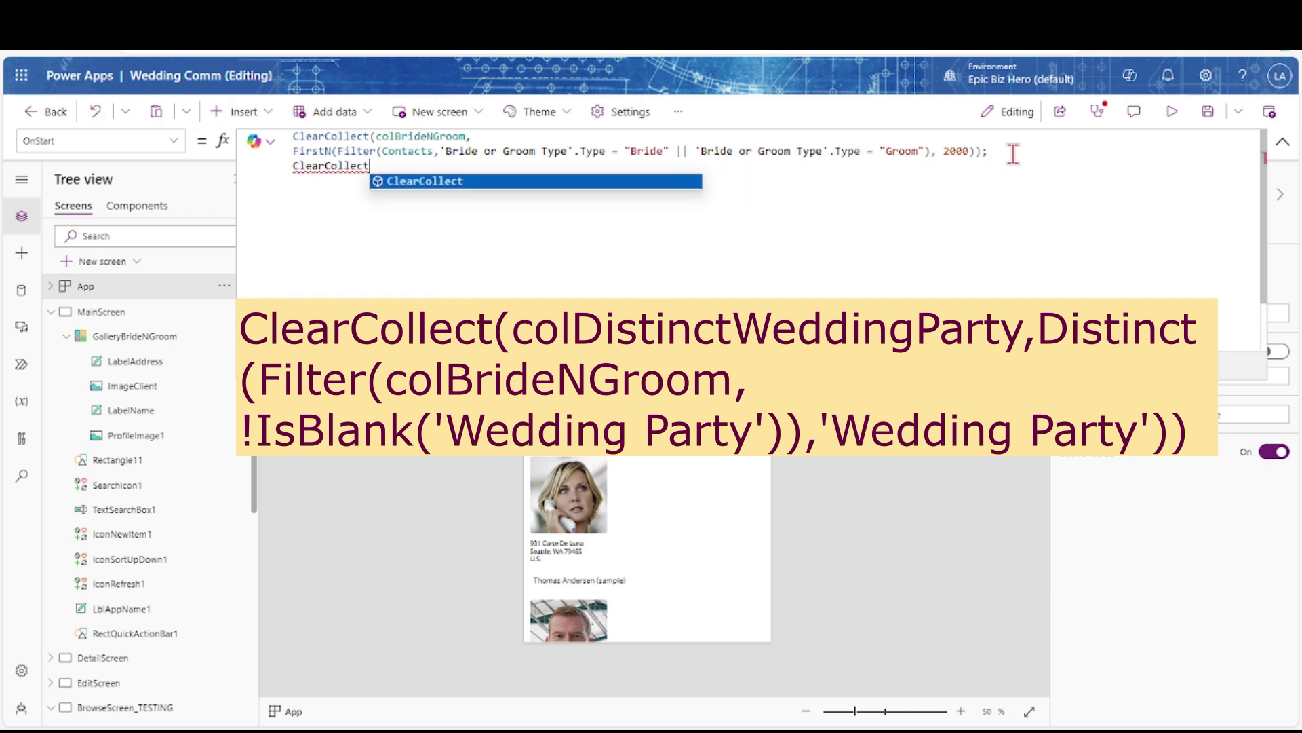
pyautogui.write('(colDistinctW')
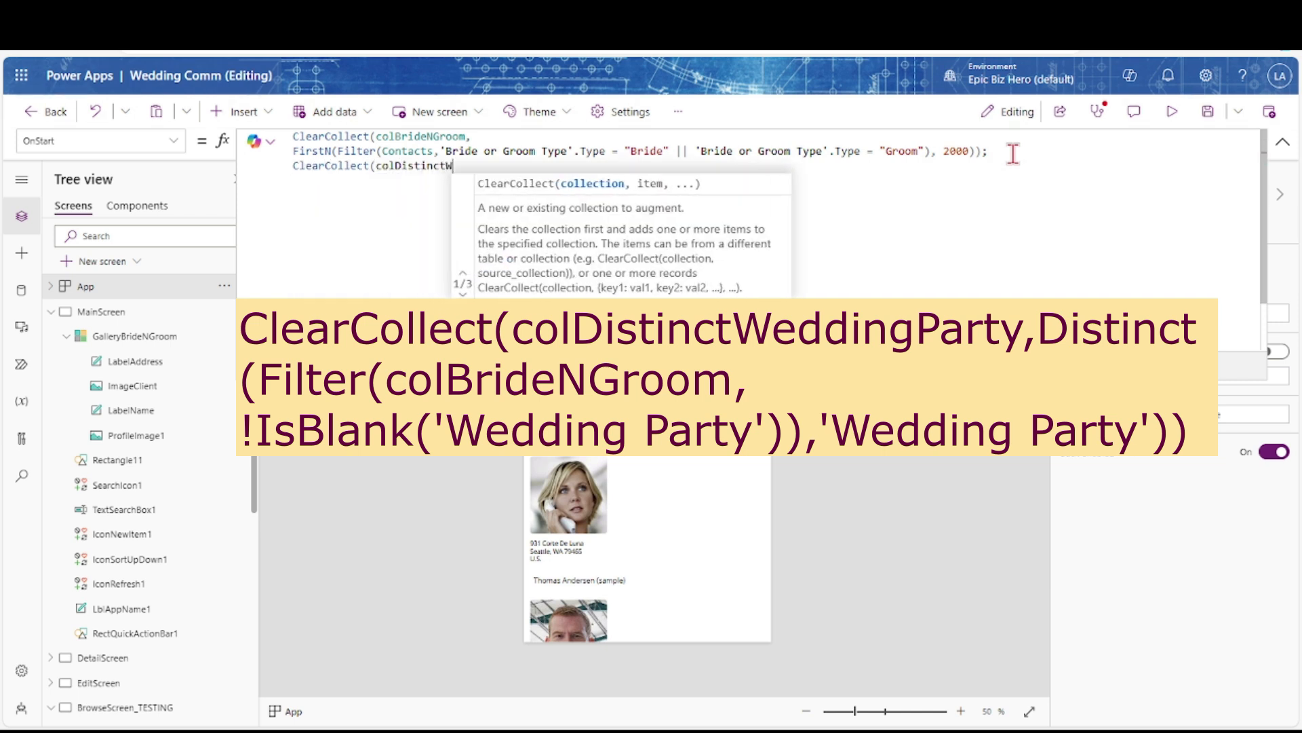
pyautogui.write('eddingParty,')
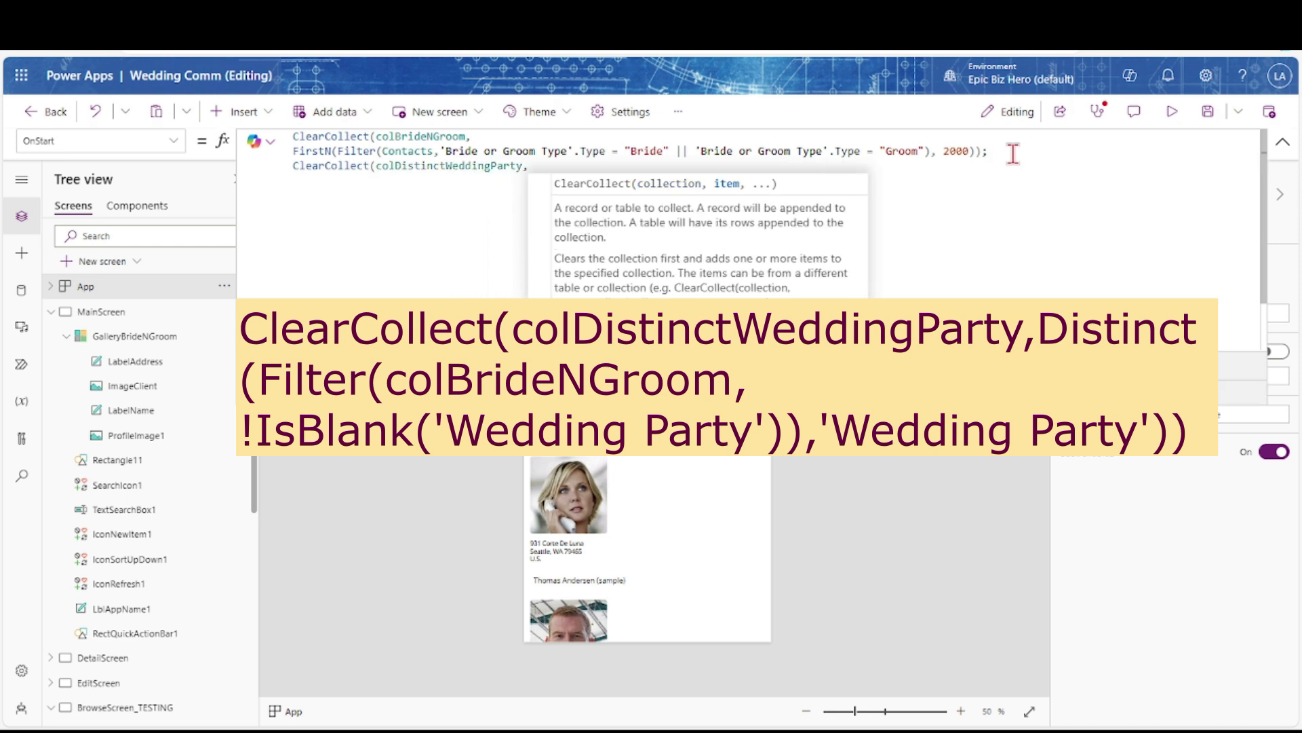
pyautogui.hotkey('shift', 'Return')
# Complete the colDistinctWeddingParty ClearCollect with Distinct(Filter(colBrideNGroom, !IsBlank('Wedding Party')),'Wedding Party'))
pyautogui.write('Distinct(Filter(')
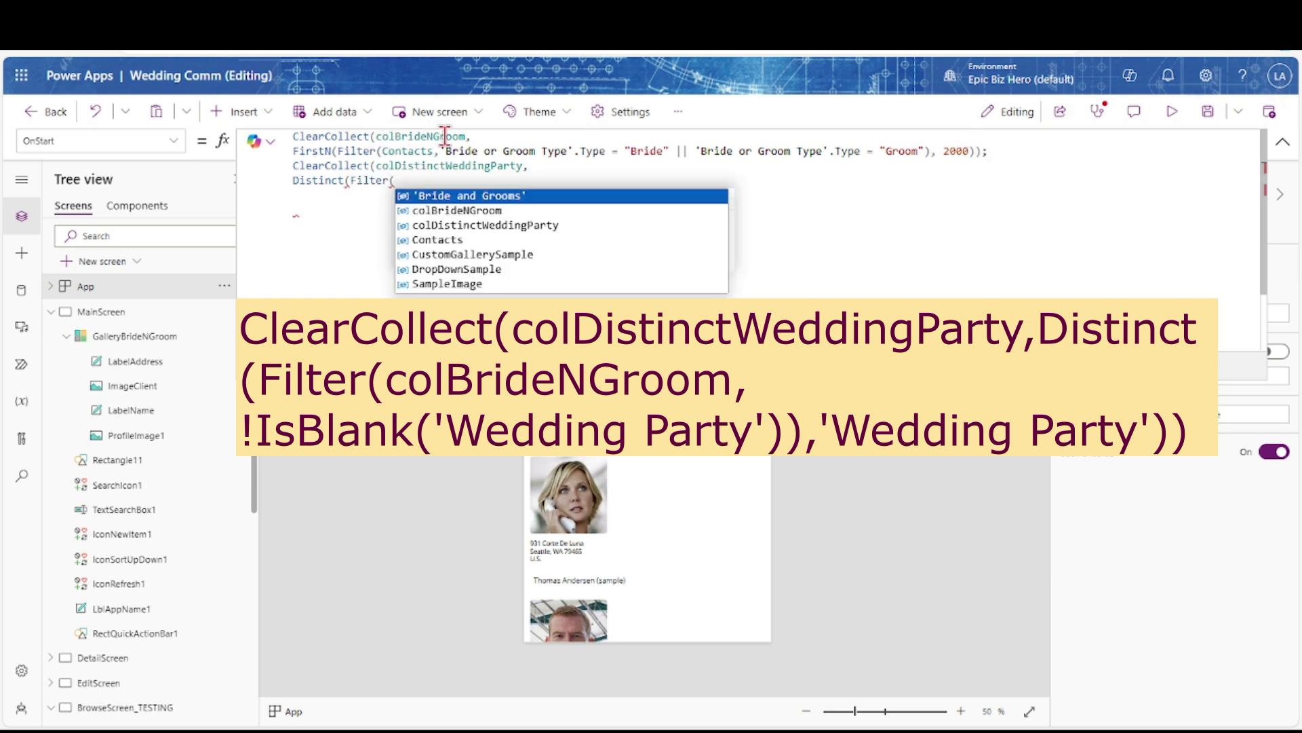
pyautogui.write('colBrideNGroom')
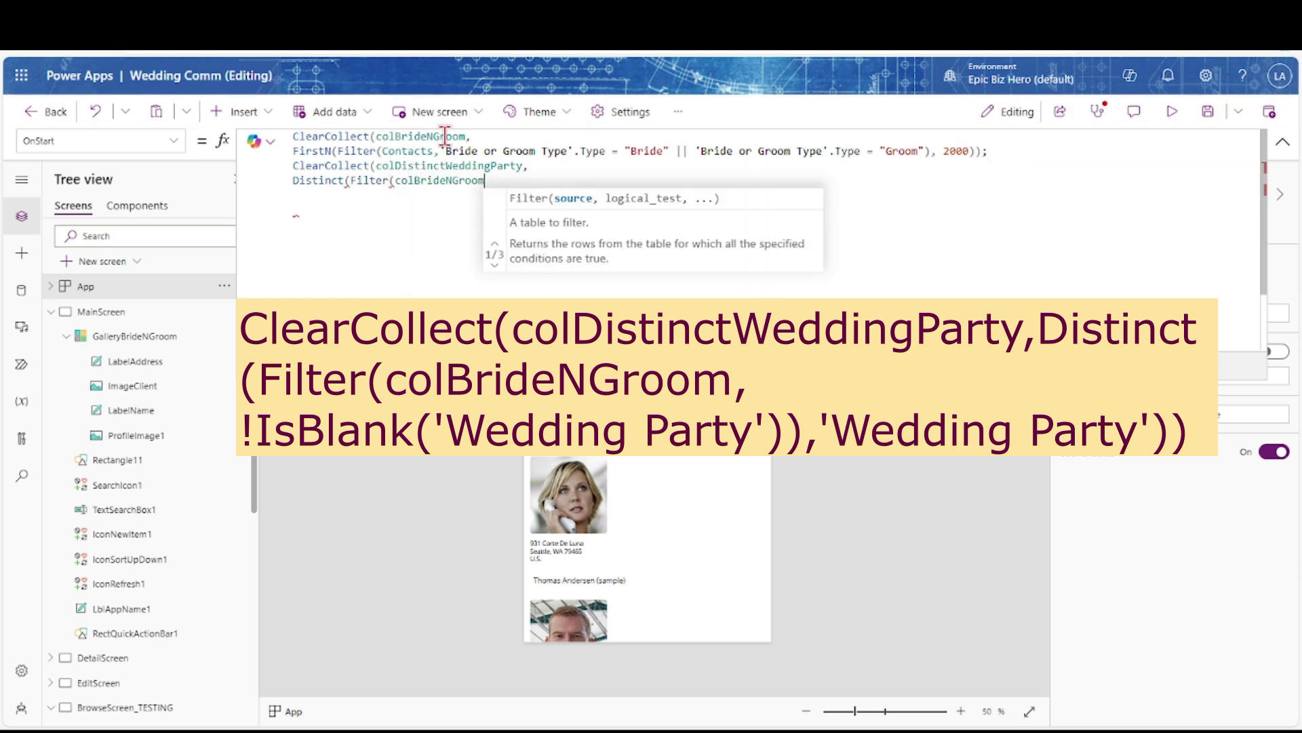
pyautogui.write(', !IsBlank')
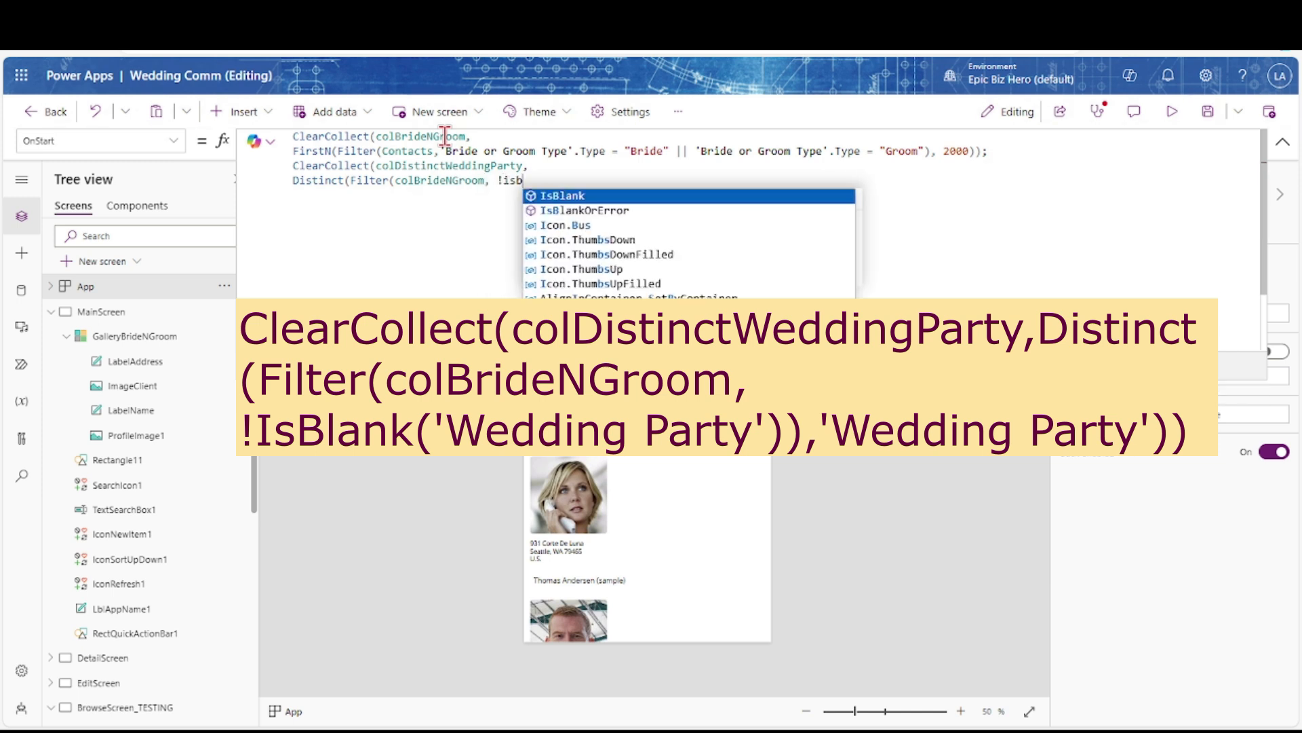
pyautogui.write("('weddin")
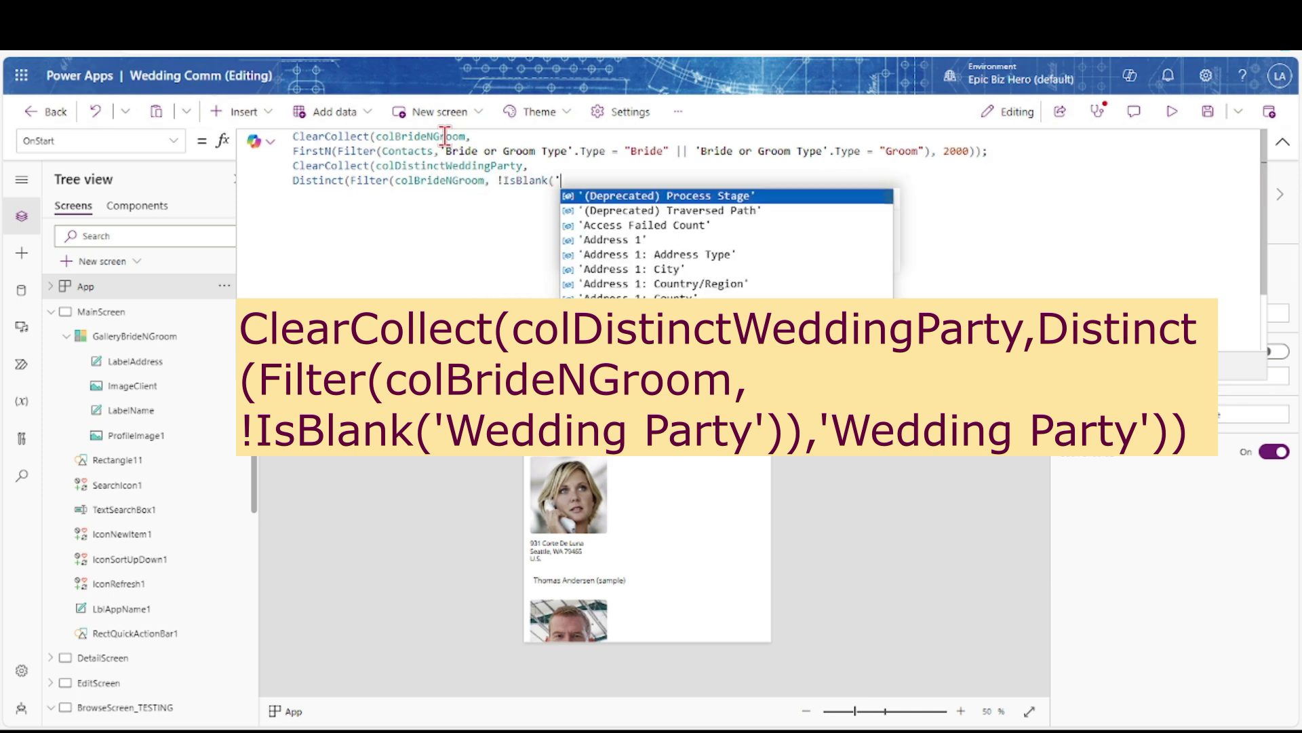
pyautogui.press('Down')
pyautogui.press('Down')
pyautogui.press('Down')
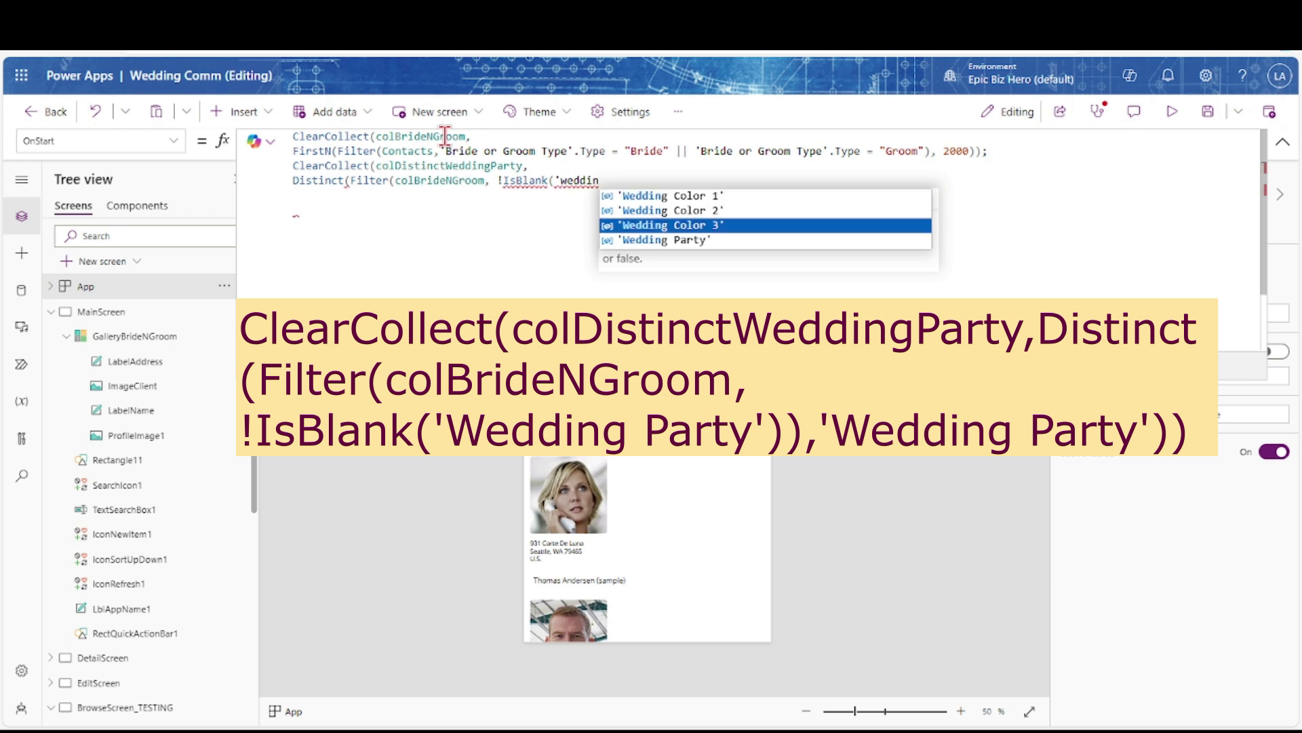
pyautogui.press('Tab')
pyautogui.write('))')
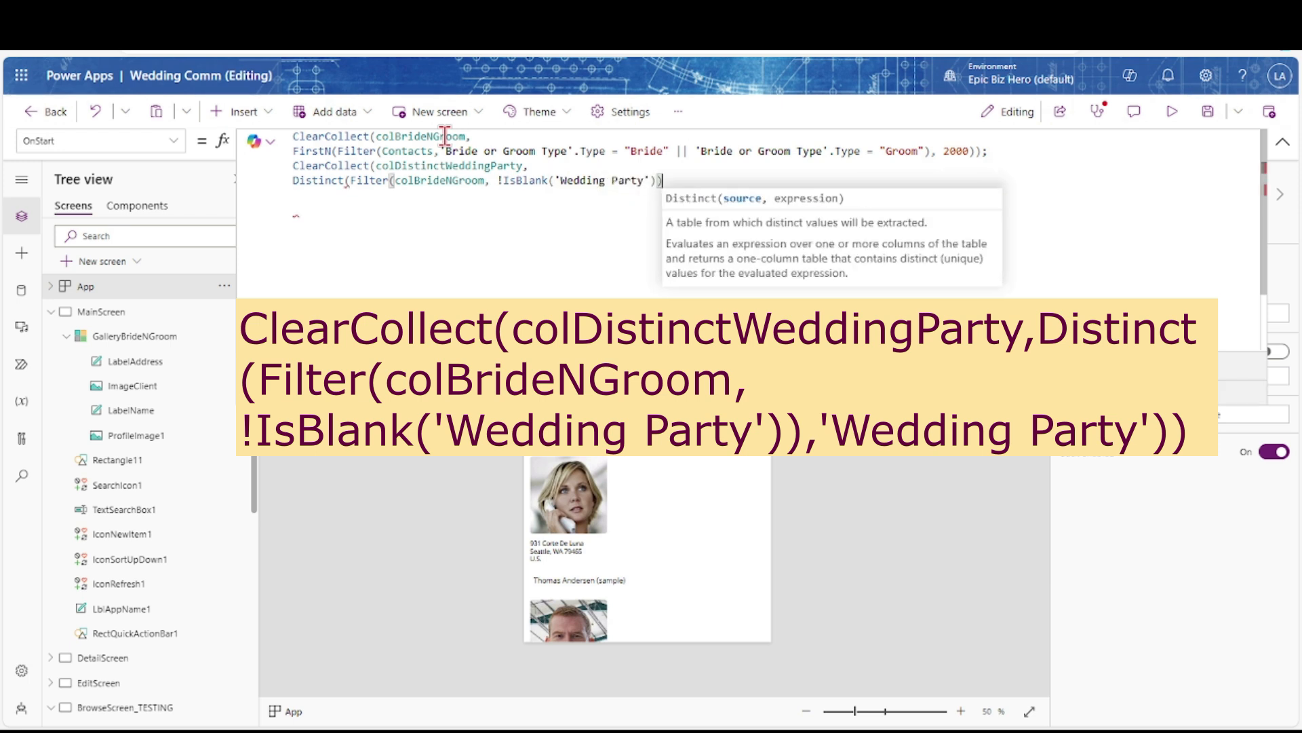
pyautogui.write(')')
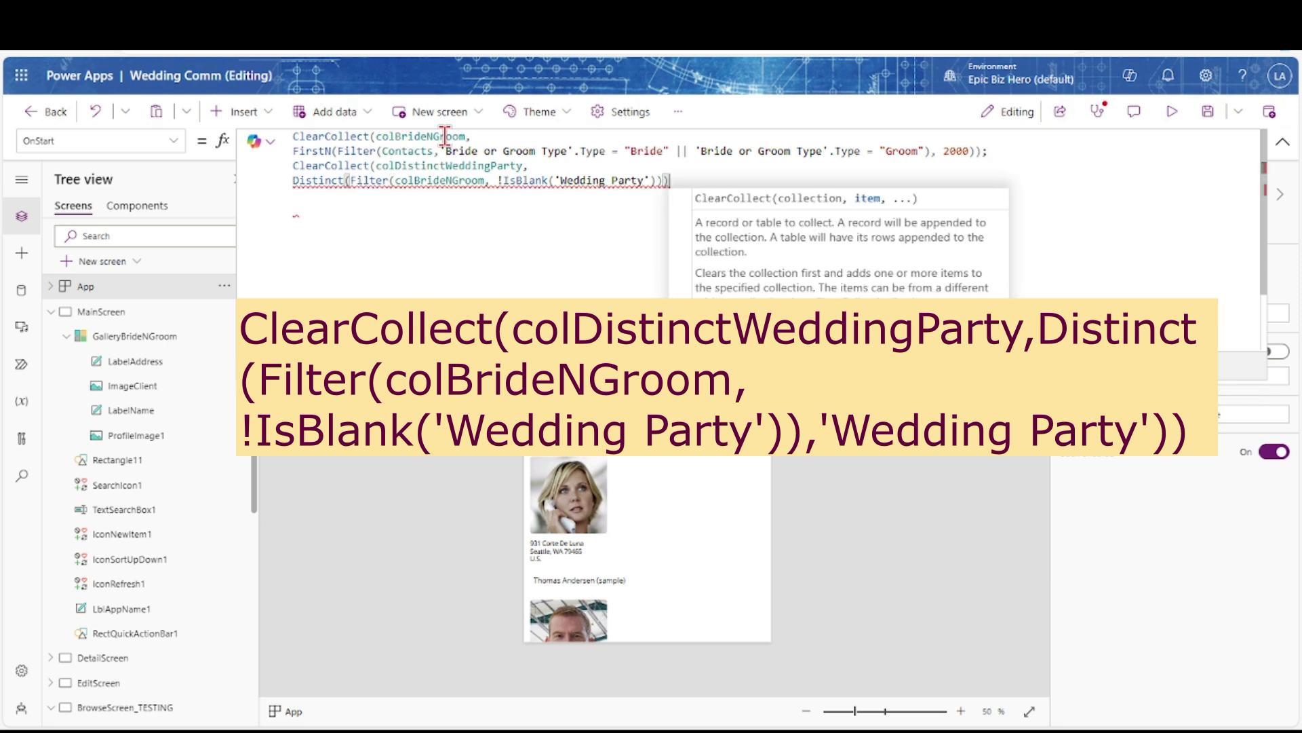
pyautogui.press('BackSpace')
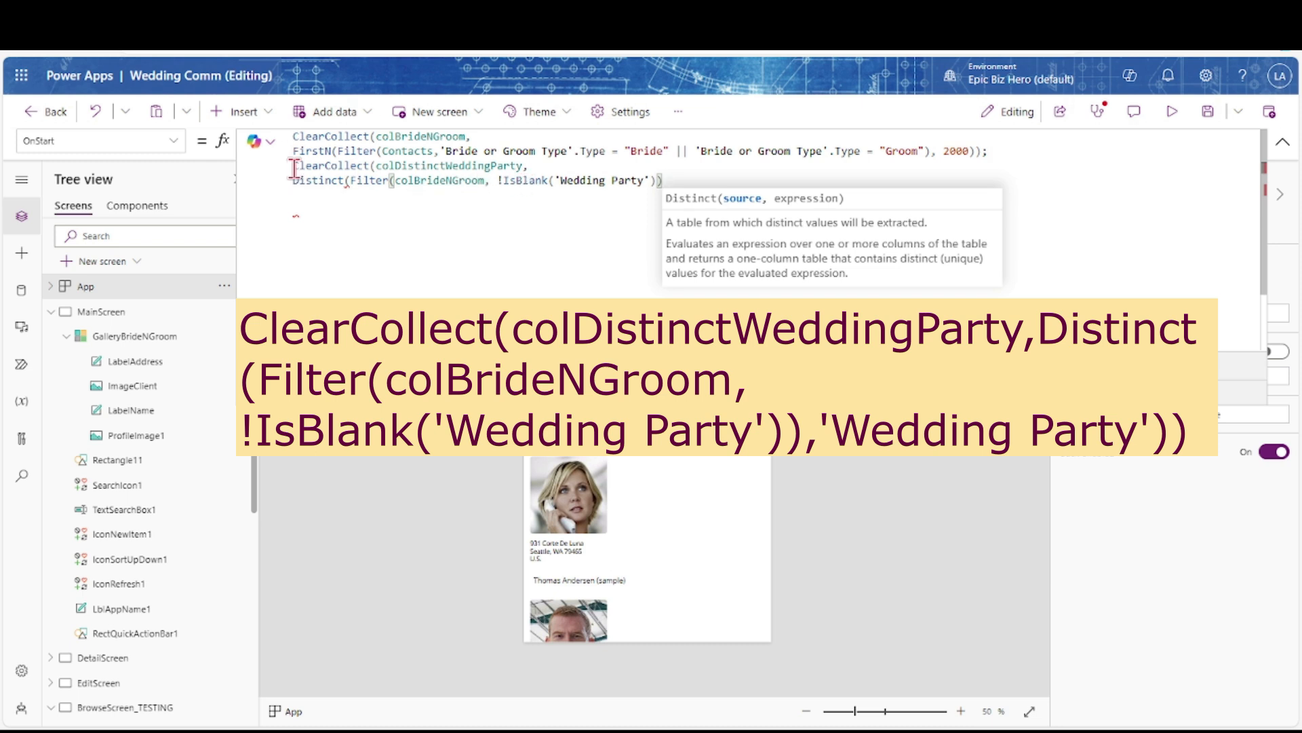
pyautogui.write(",'Wedding Party'")
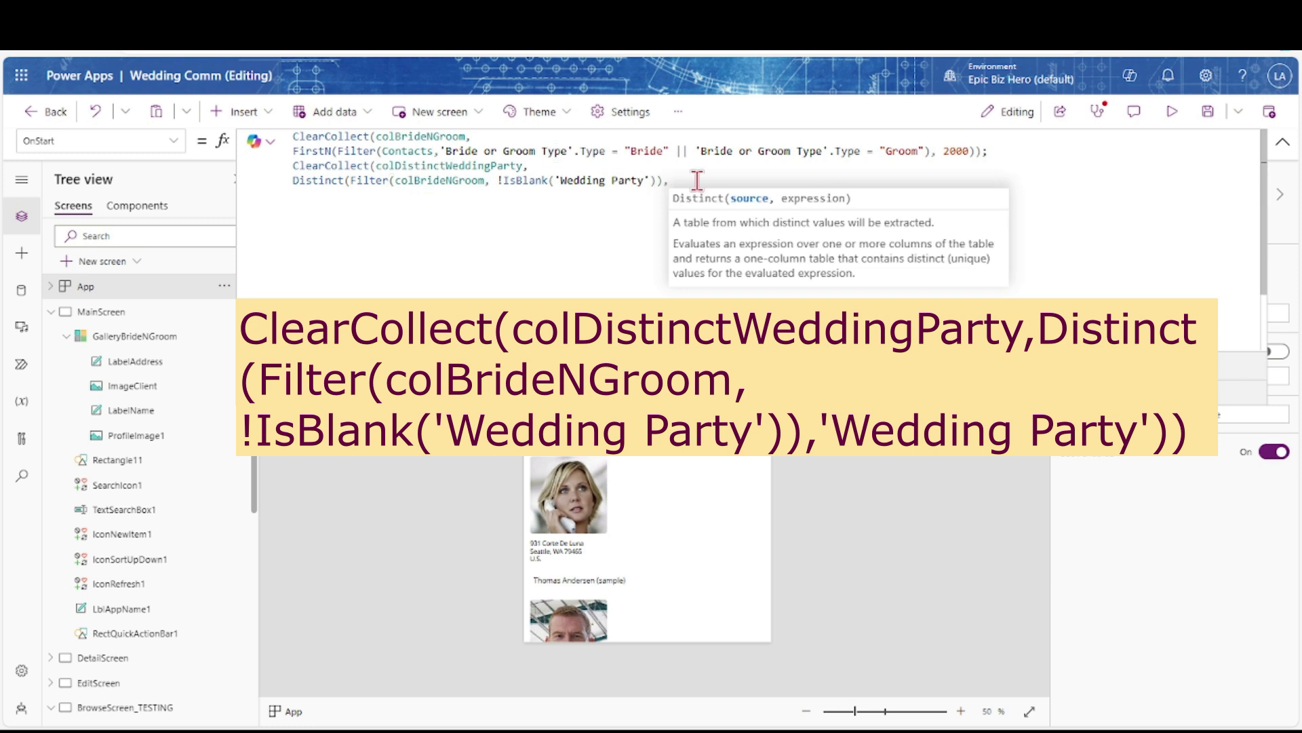
pyautogui.write(')')
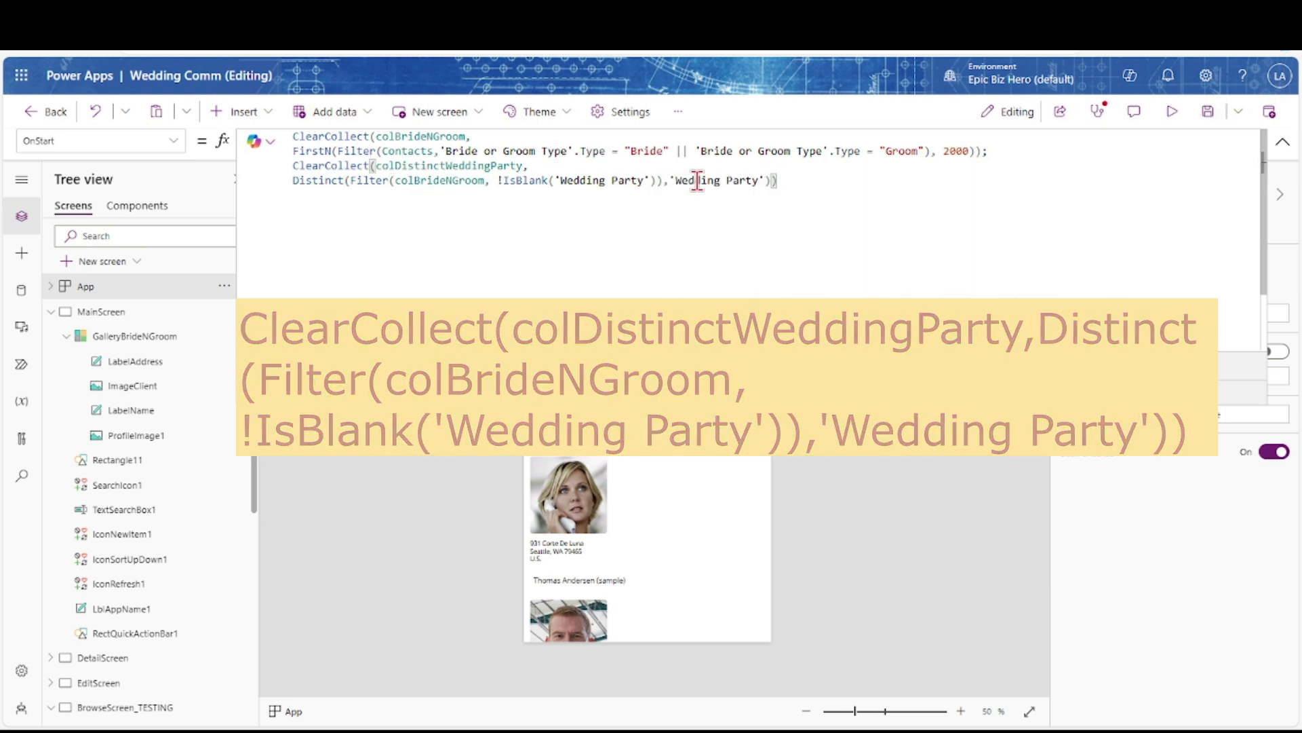
# Run the App's OnStart and preview the contents of colDistinctWeddingParty from the formula
pyautogui.click(224, 285)
pyautogui.click(228, 401)
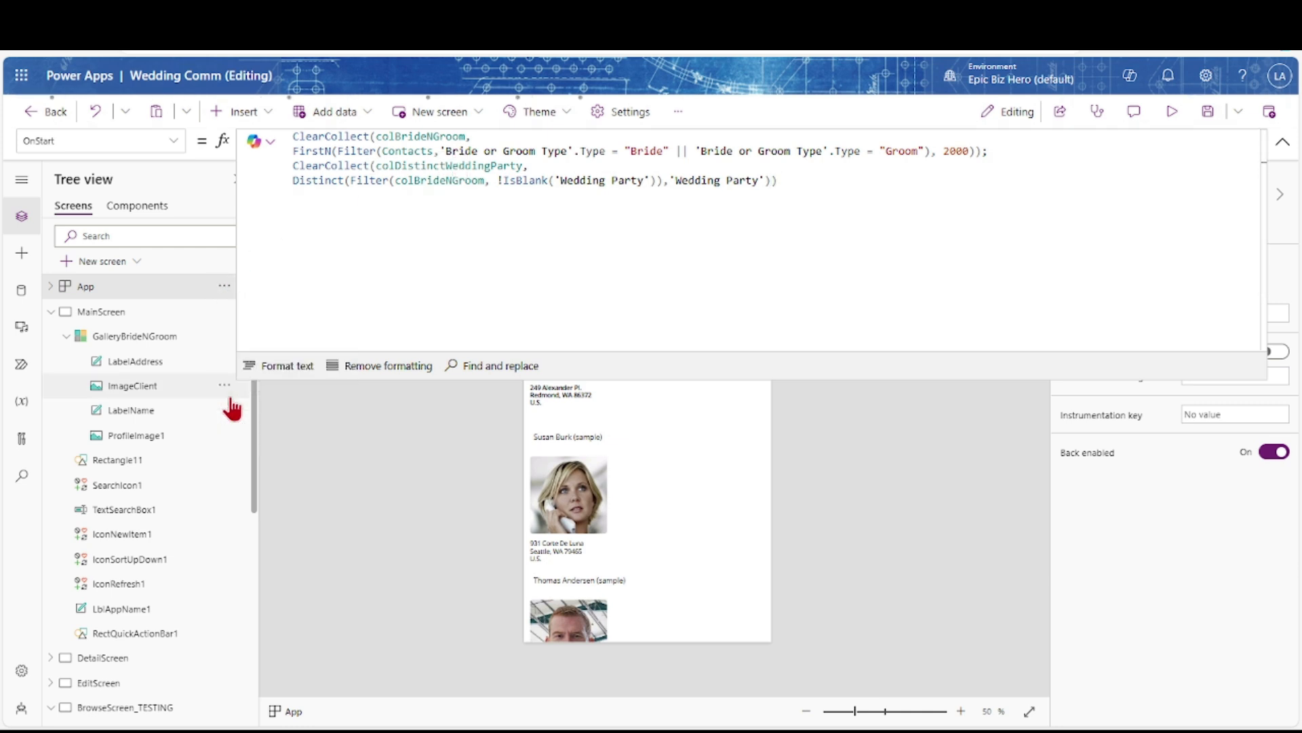
pyautogui.doubleClick(407, 167)
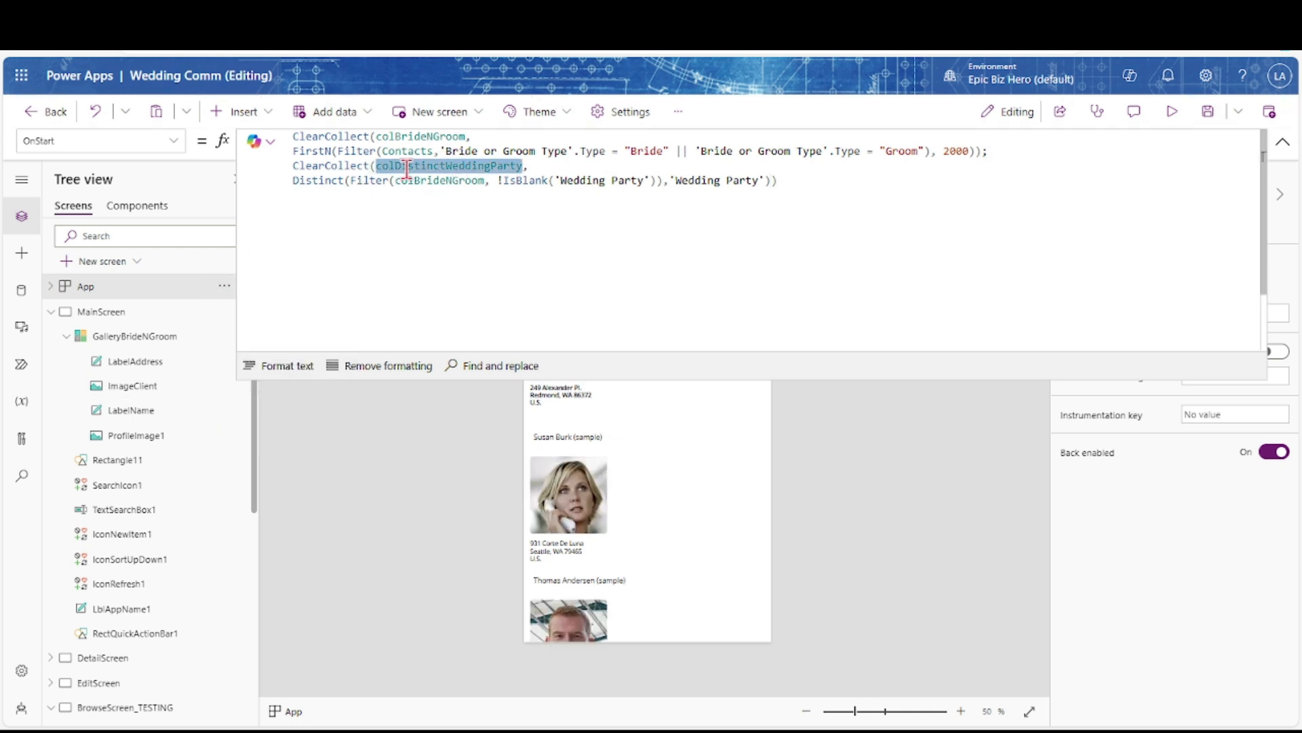
pyautogui.click(252, 392)
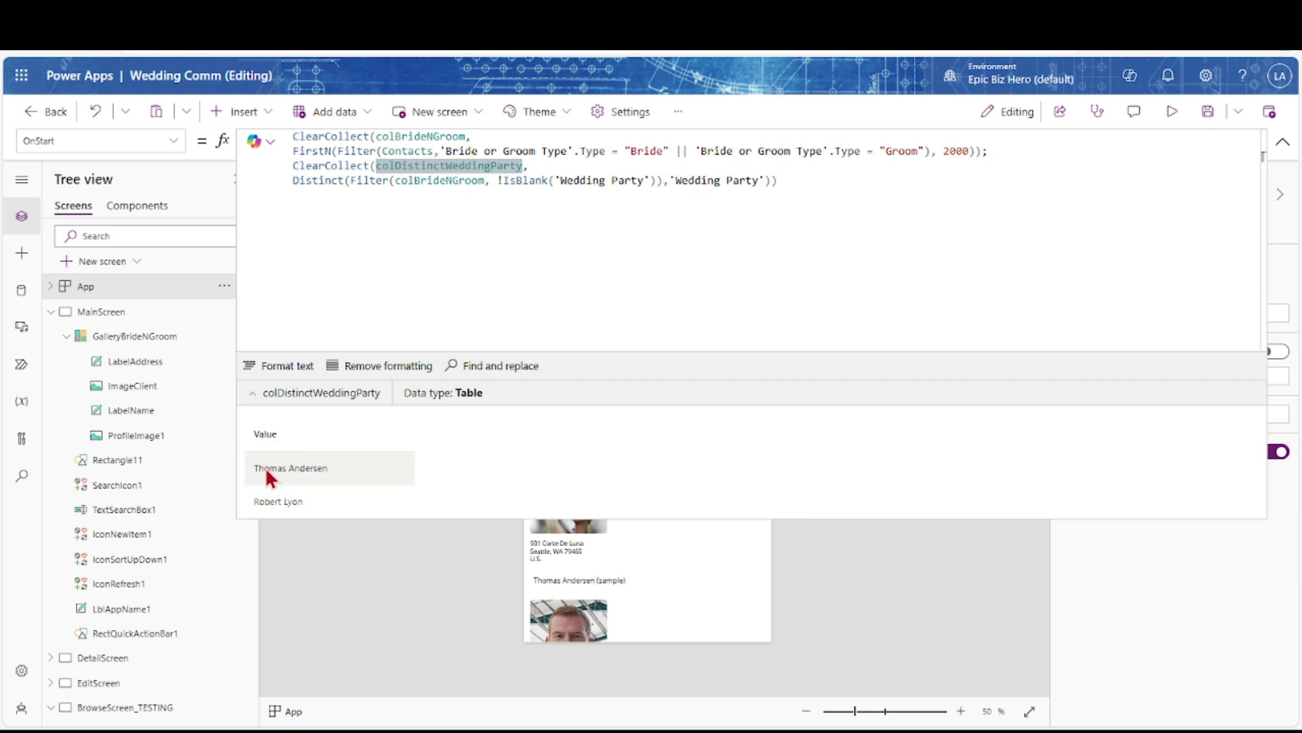
pyautogui.click(1283, 141)
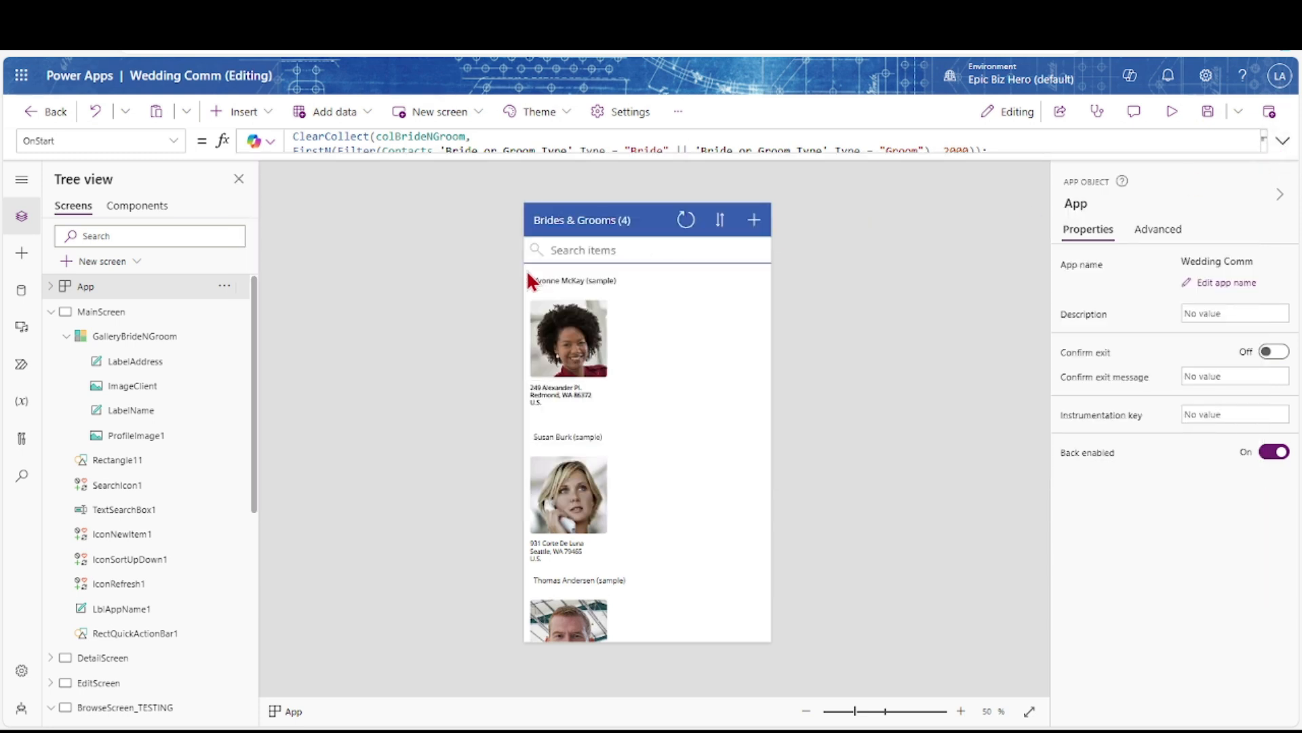
# Insert a Drop down control on MainScreen and move it over the search box's lower edge, at about X 65, Y 122
pyautogui.click(75, 316)
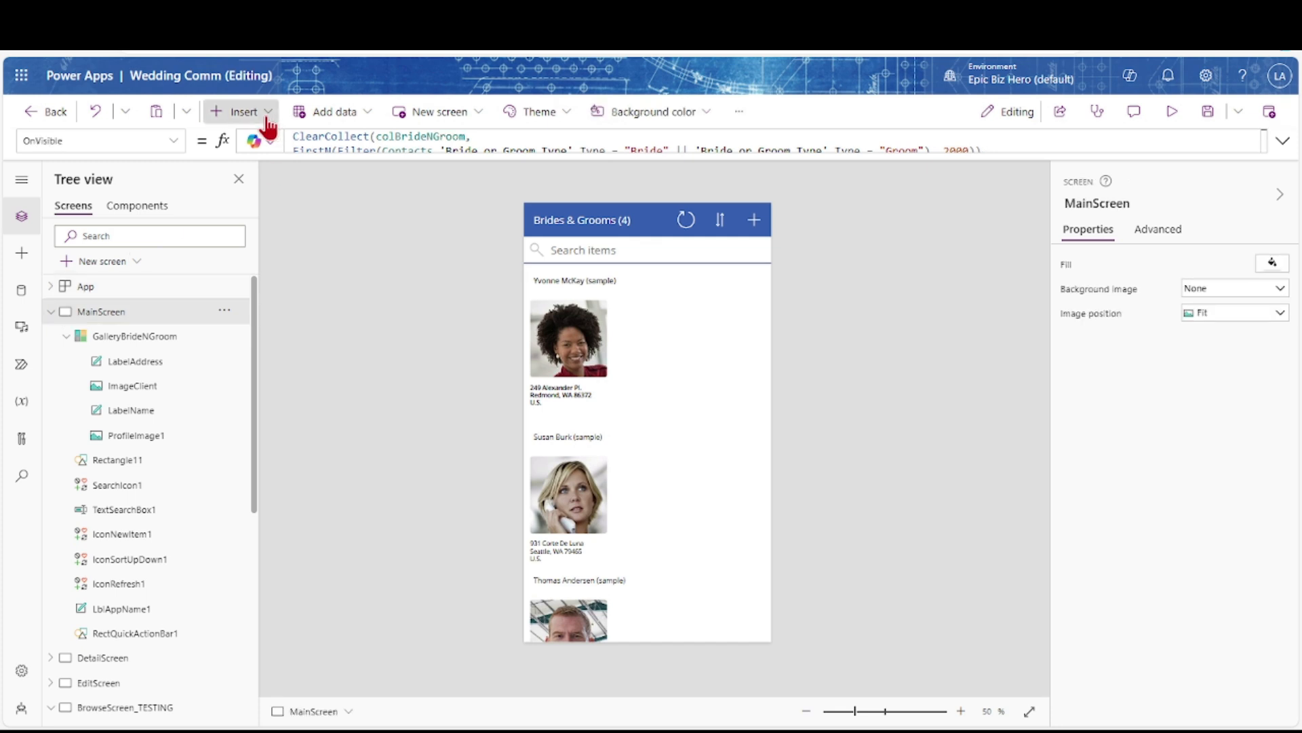
pyautogui.click(245, 111)
pyautogui.write('dro')
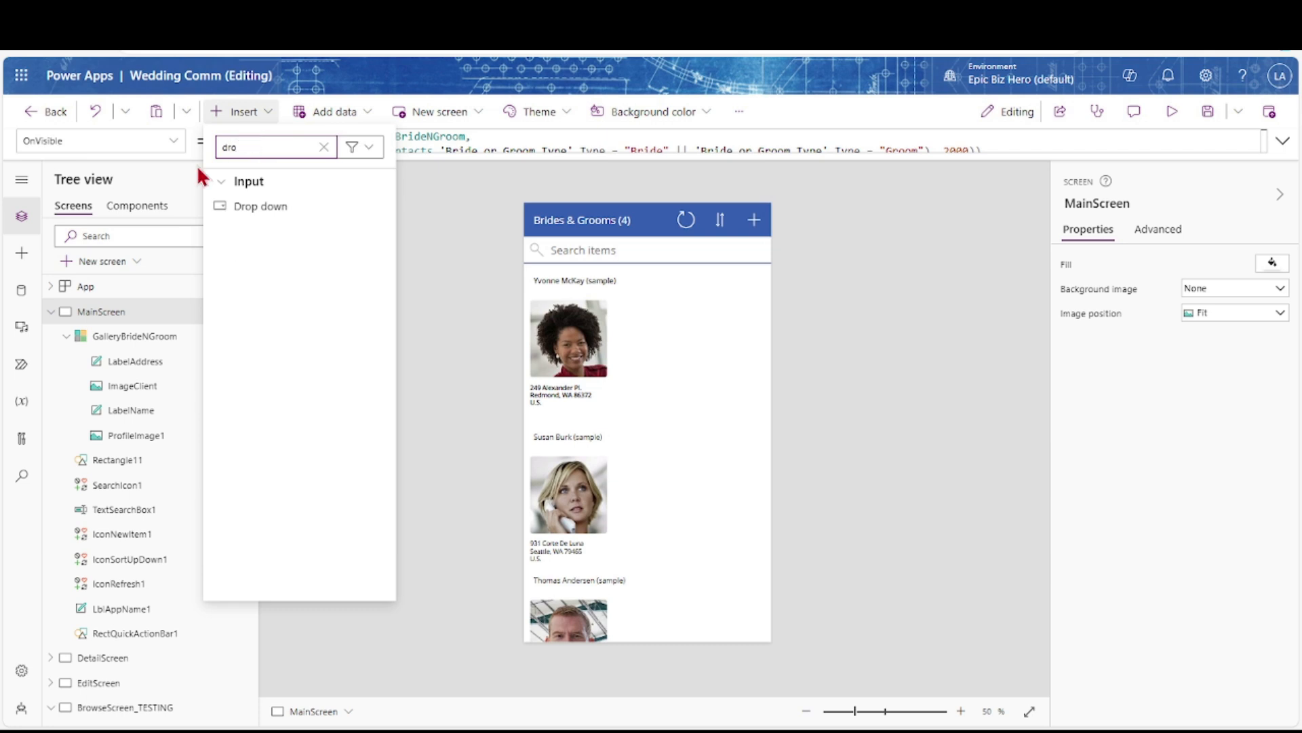
pyautogui.click(239, 208)
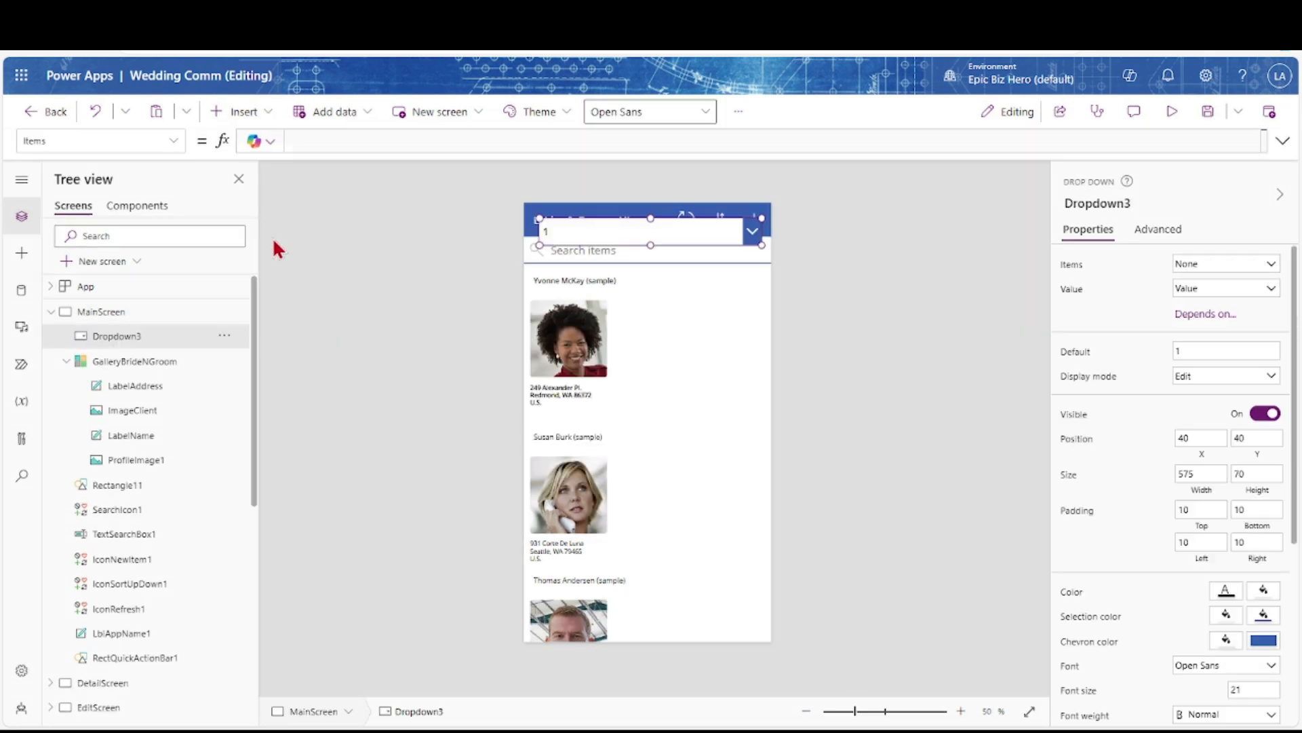
pyautogui.moveTo(665, 233); pyautogui.dragTo(675, 268)
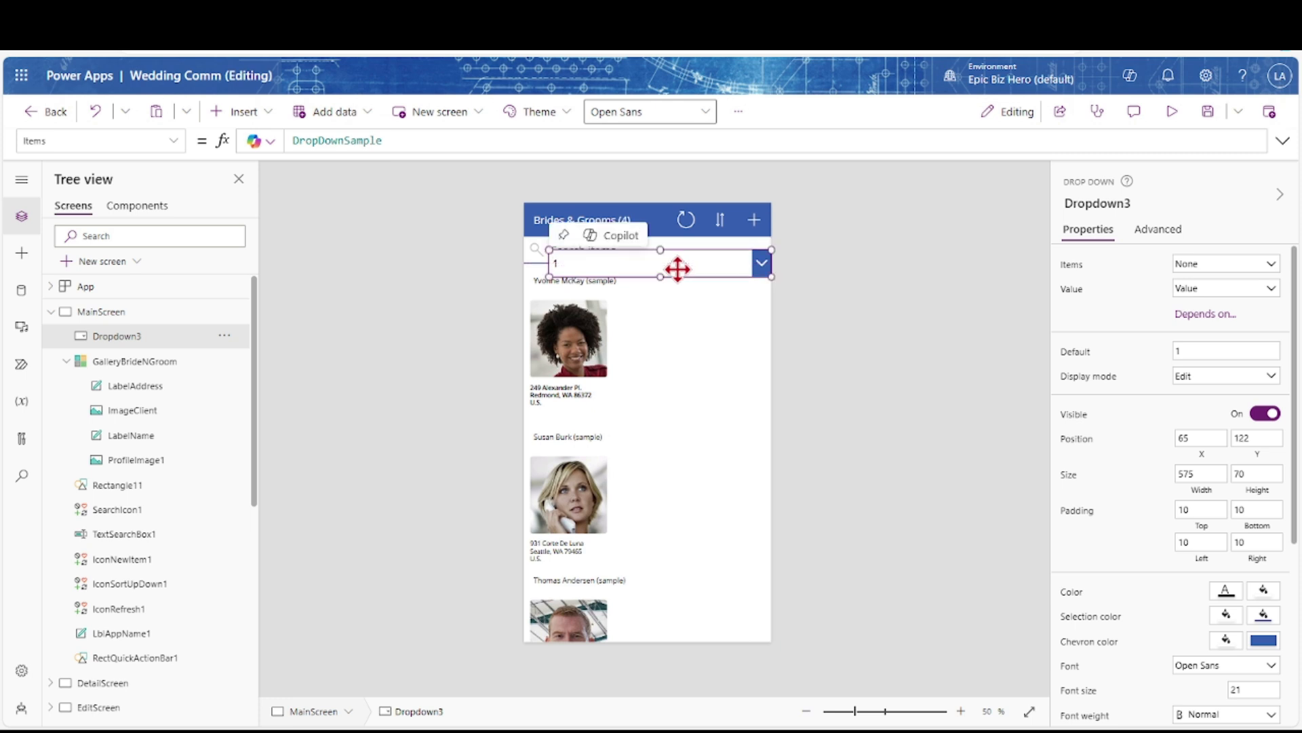
# Set the new dropdown's Items to colDistinctWeddingParty and check its list of choices
pyautogui.moveTo(389, 141); pyautogui.dragTo(243, 153)
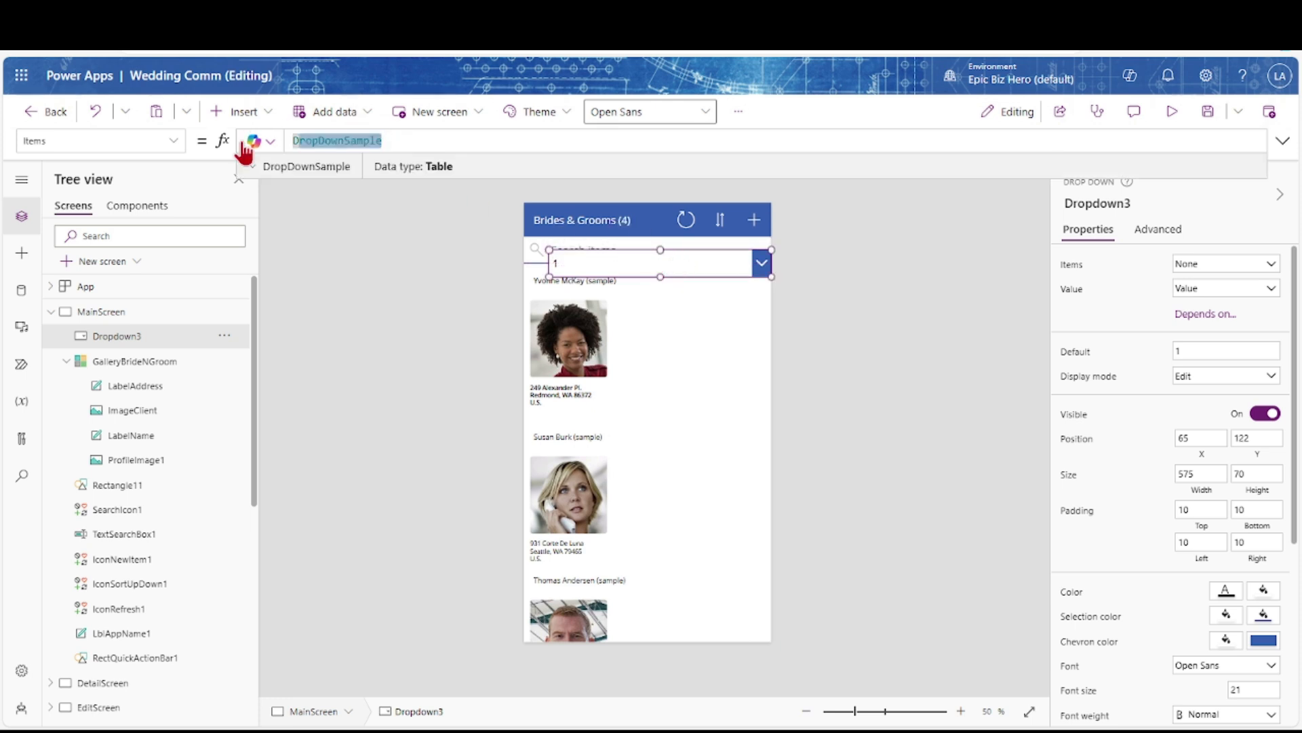
pyautogui.press('Delete')
pyautogui.write('colDistinct')
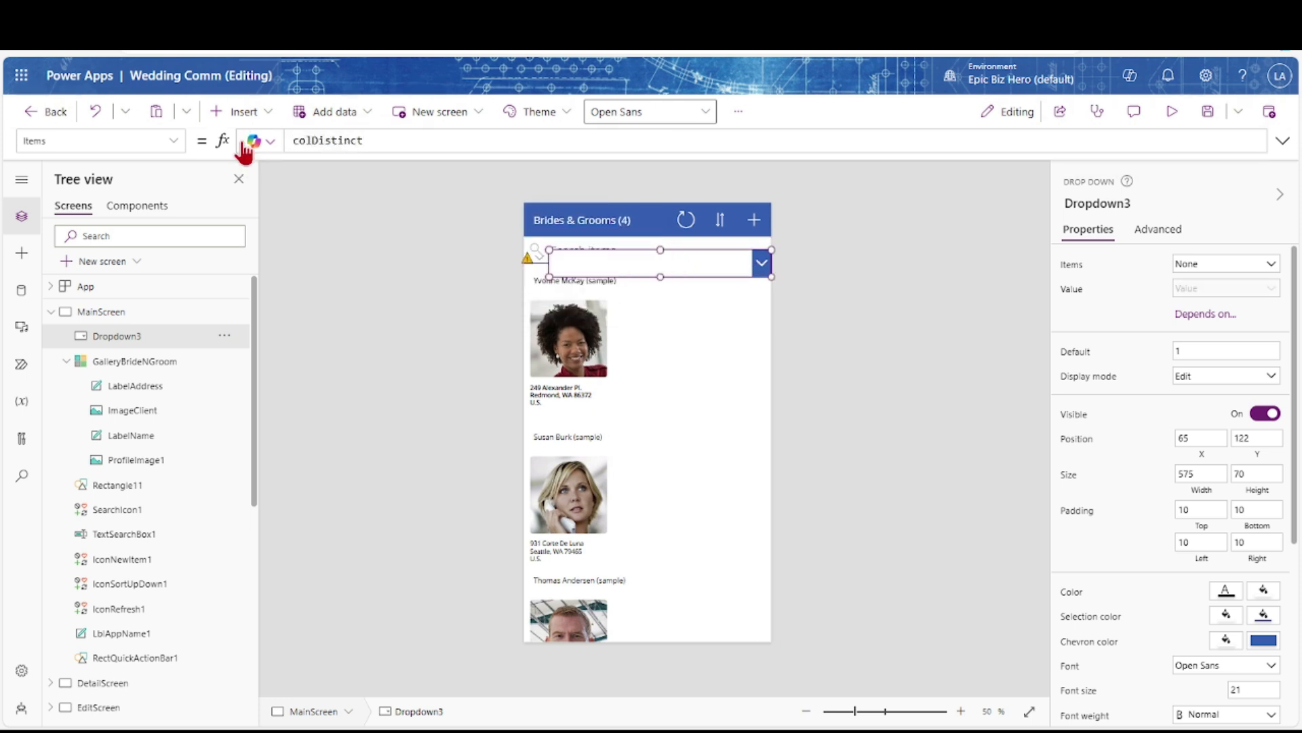
pyautogui.write('WeddingParty')
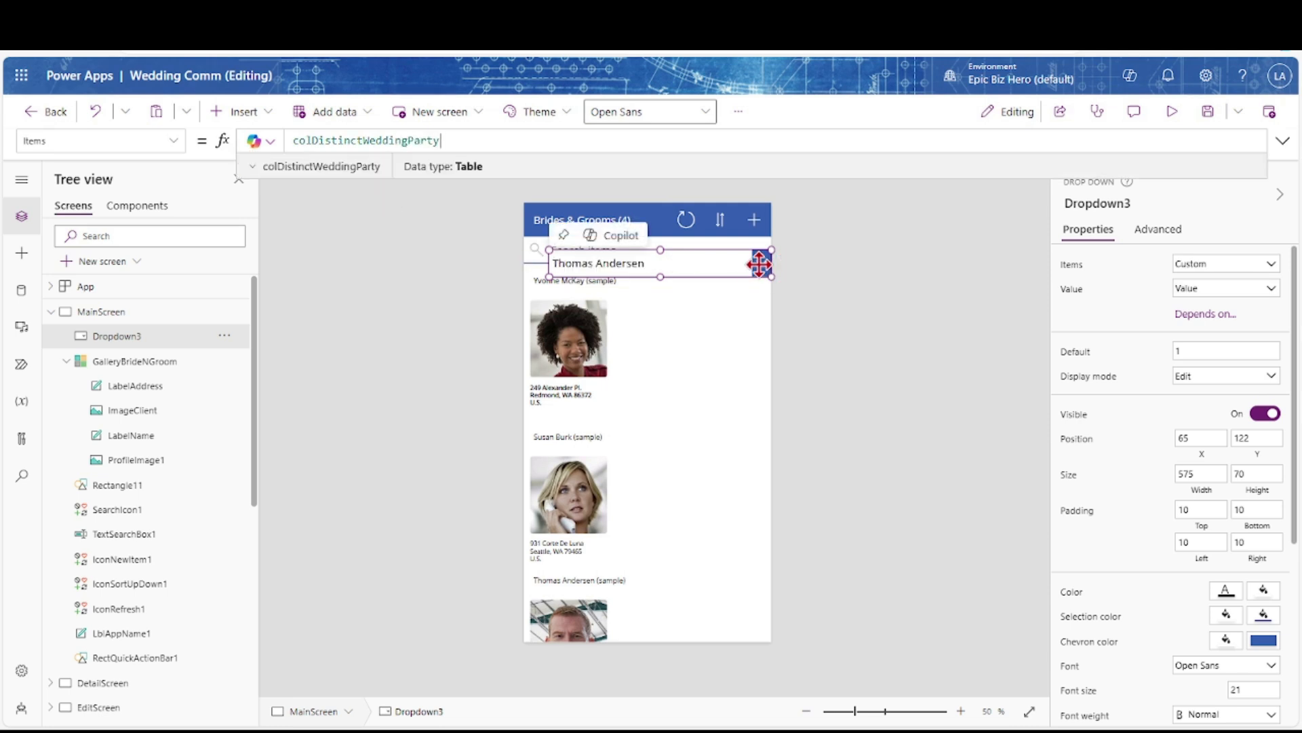
pyautogui.click(761, 267)
pyautogui.click(762, 269)
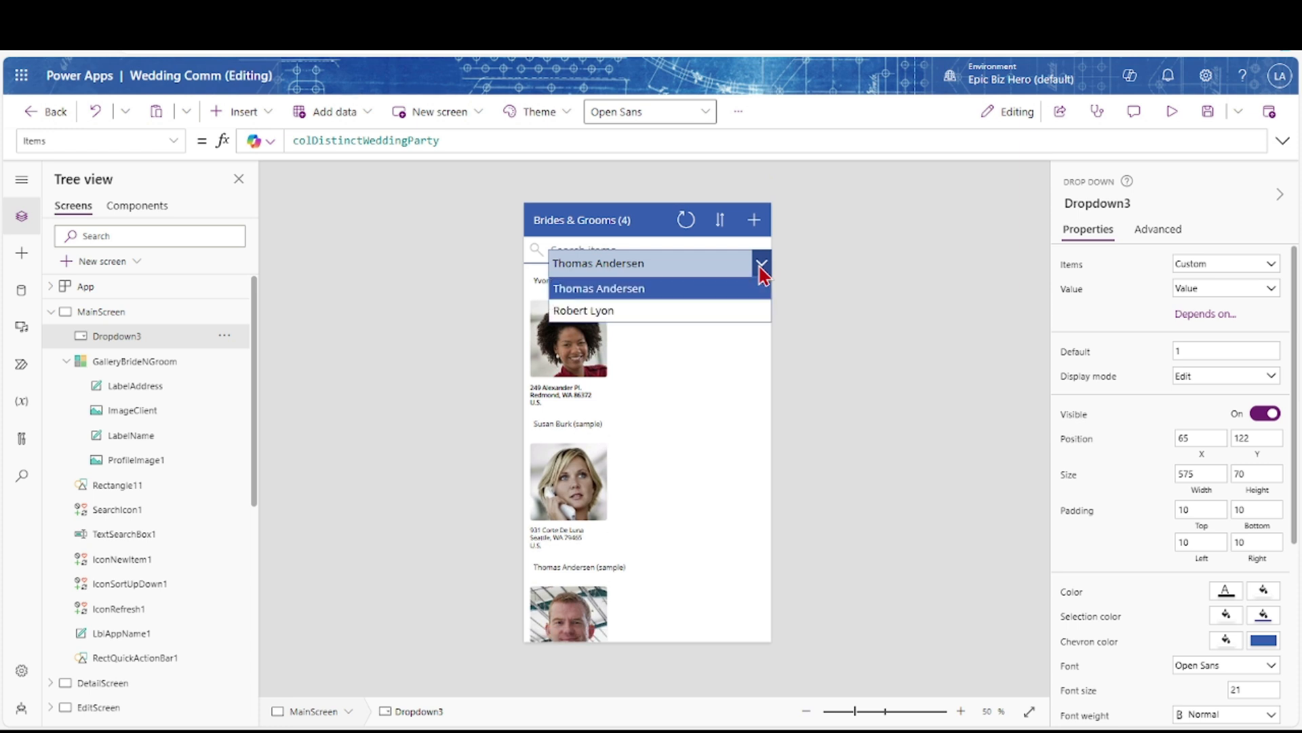
pyautogui.click(761, 270)
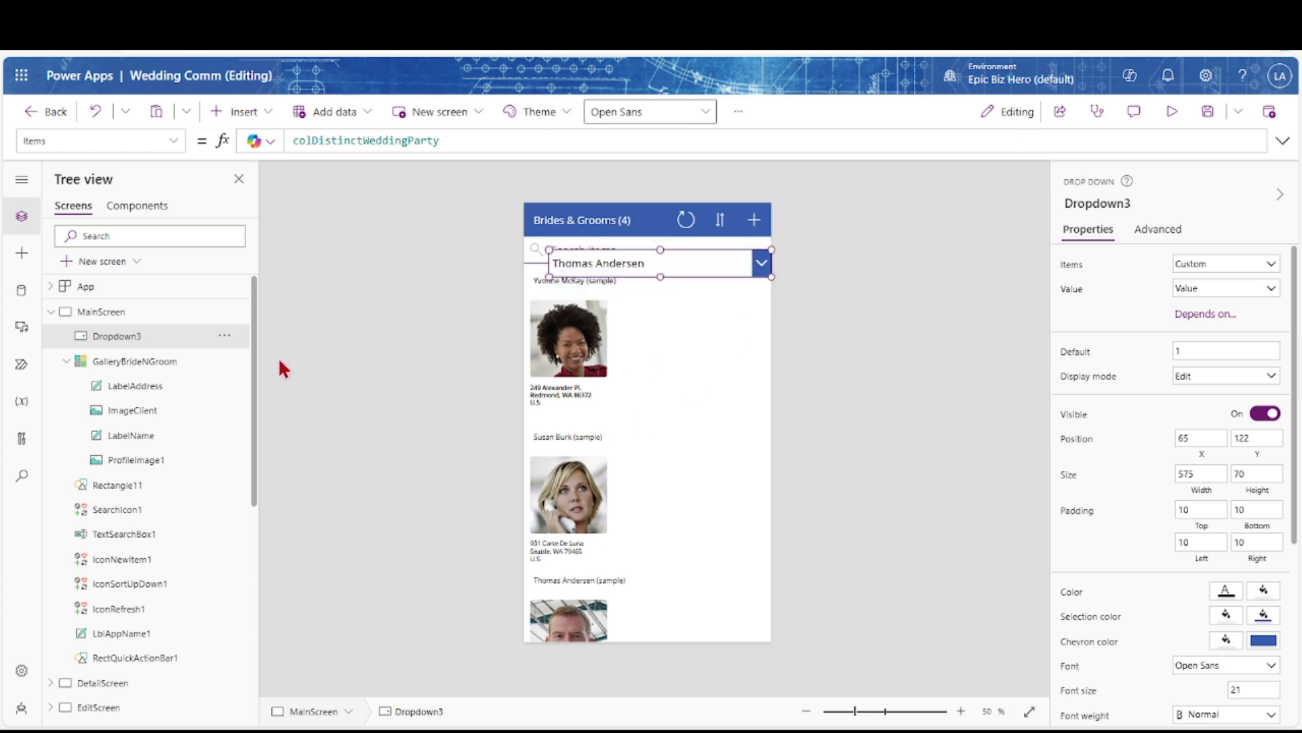
# Rename the new dropdown as DropdownWeddingParties
pyautogui.doubleClick(150, 336)
pyautogui.click(150, 335)
pyautogui.write('WeddingParties')
pyautogui.press('Return')
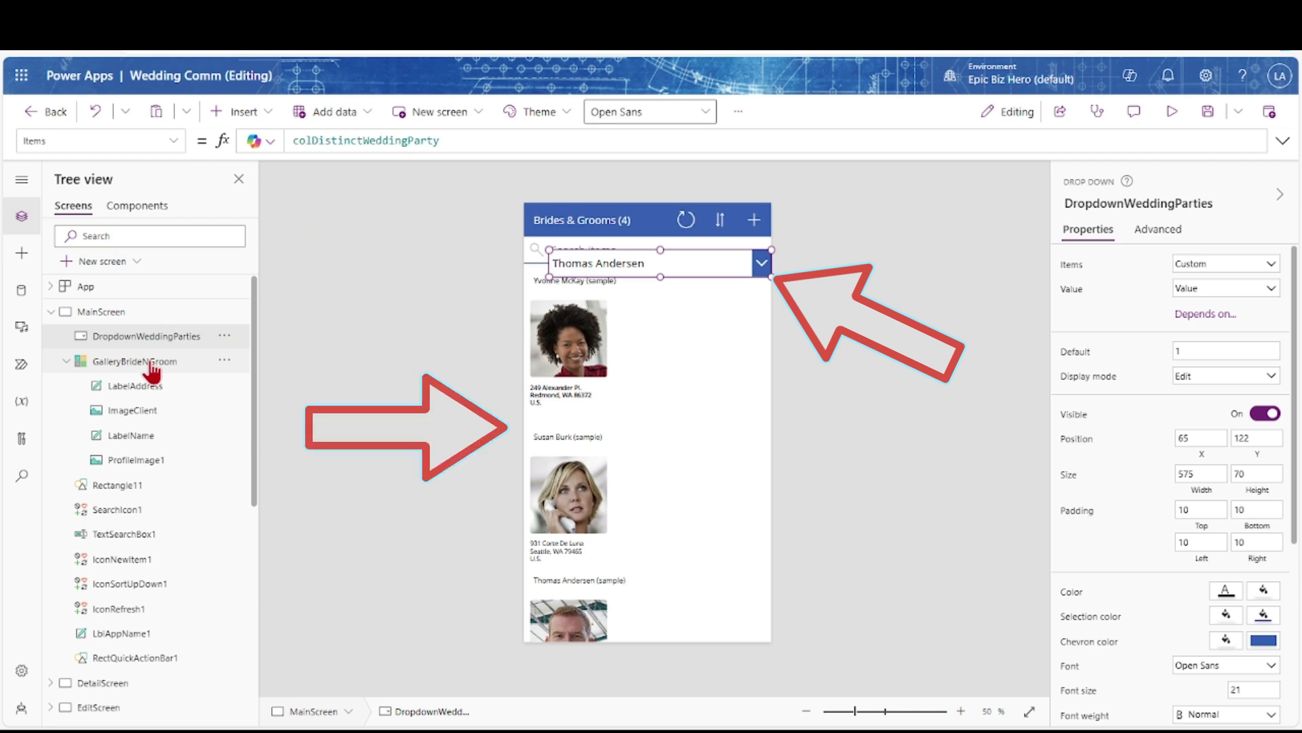
# Copy GalleryBrideNGroom's Y formula, TextSearchBox1.Y + TextSearchBox1.Height, into the Y position of DropdownWeddingParties
pyautogui.click(152, 370)
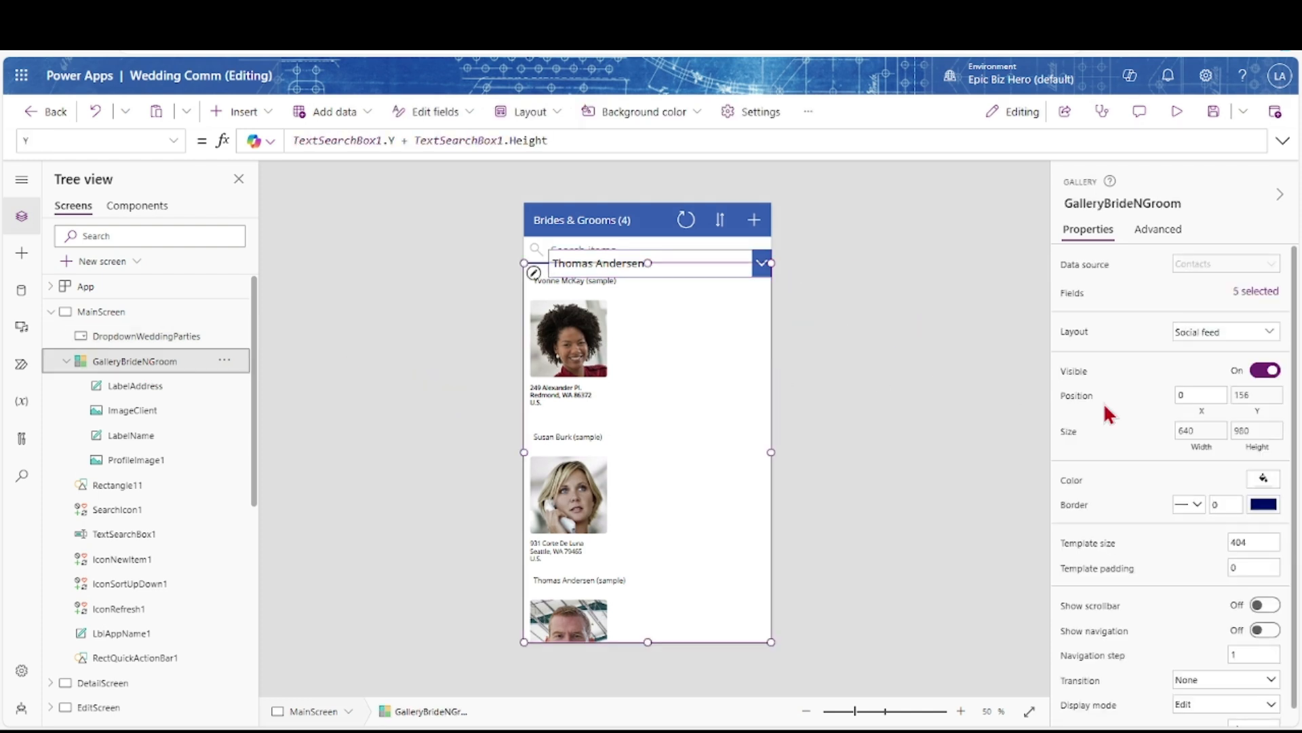
pyautogui.click(1257, 412)
pyautogui.moveTo(557, 140); pyautogui.dragTo(276, 140)
pyautogui.hotkey('ctrl', 'c')
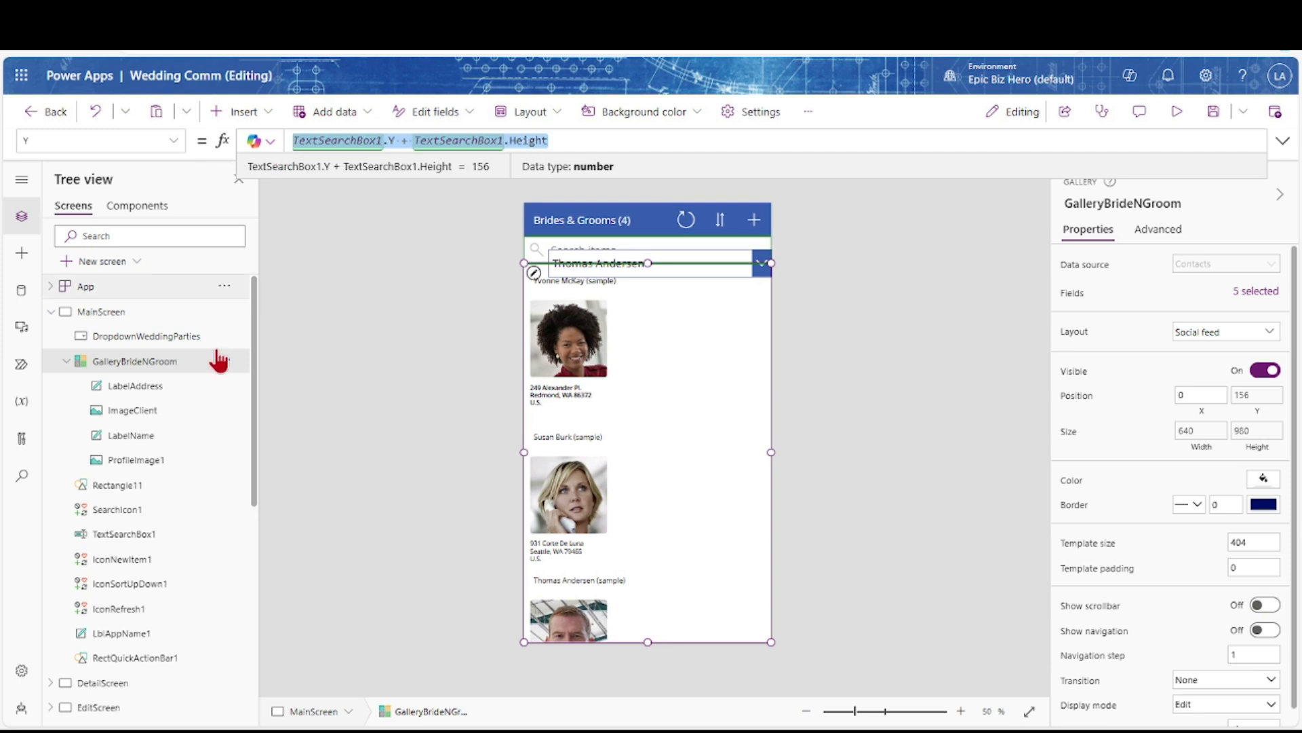
pyautogui.click(129, 343)
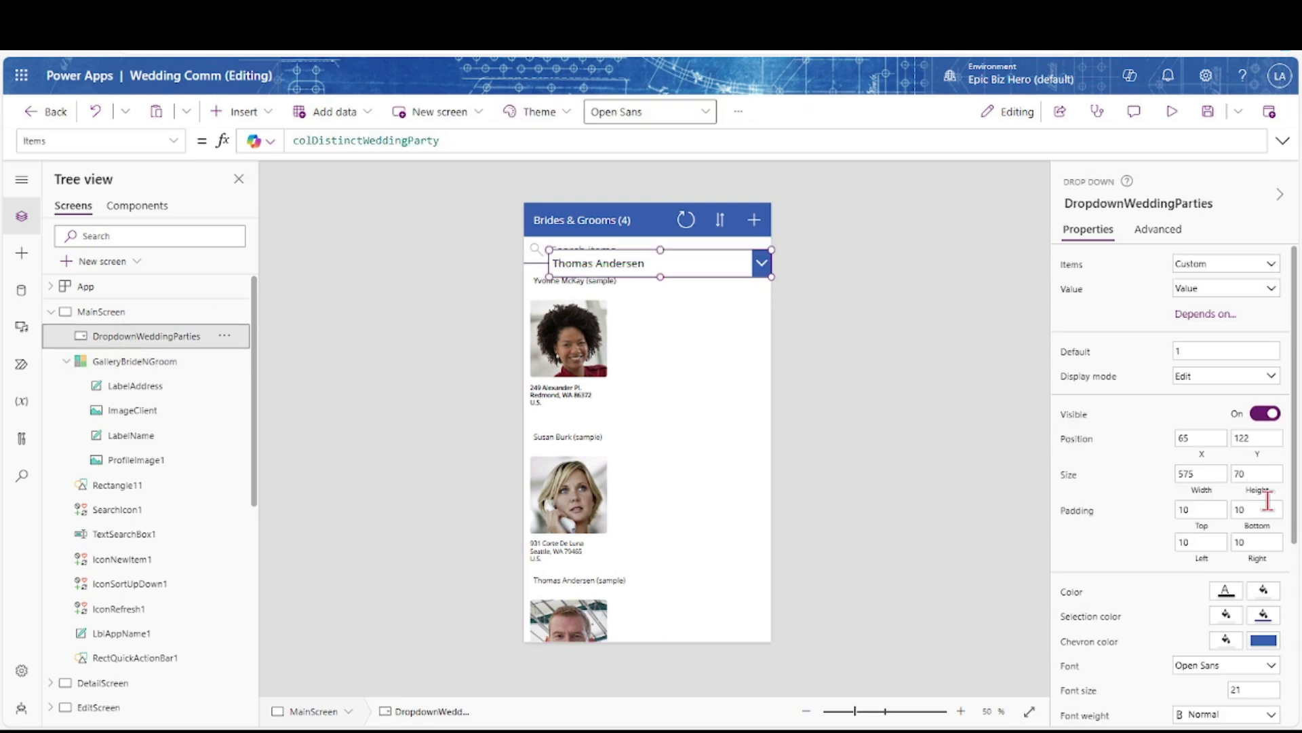
pyautogui.click(1257, 454)
pyautogui.hotkey('ctrl', 'a')
pyautogui.hotkey('ctrl', 'v')
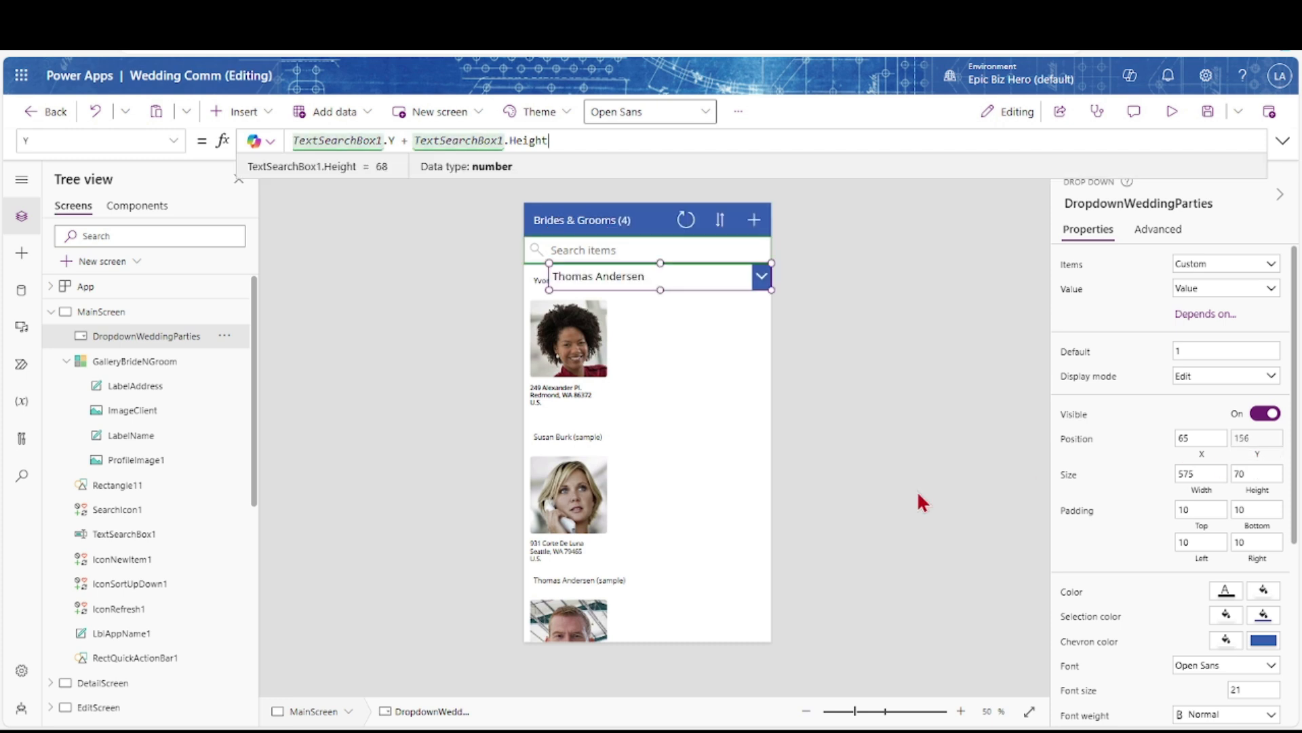
# Set GalleryBrideNGroom's Y position to DropdownWeddingParties.Y + DropdownWeddingParties.Height
pyautogui.click(160, 366)
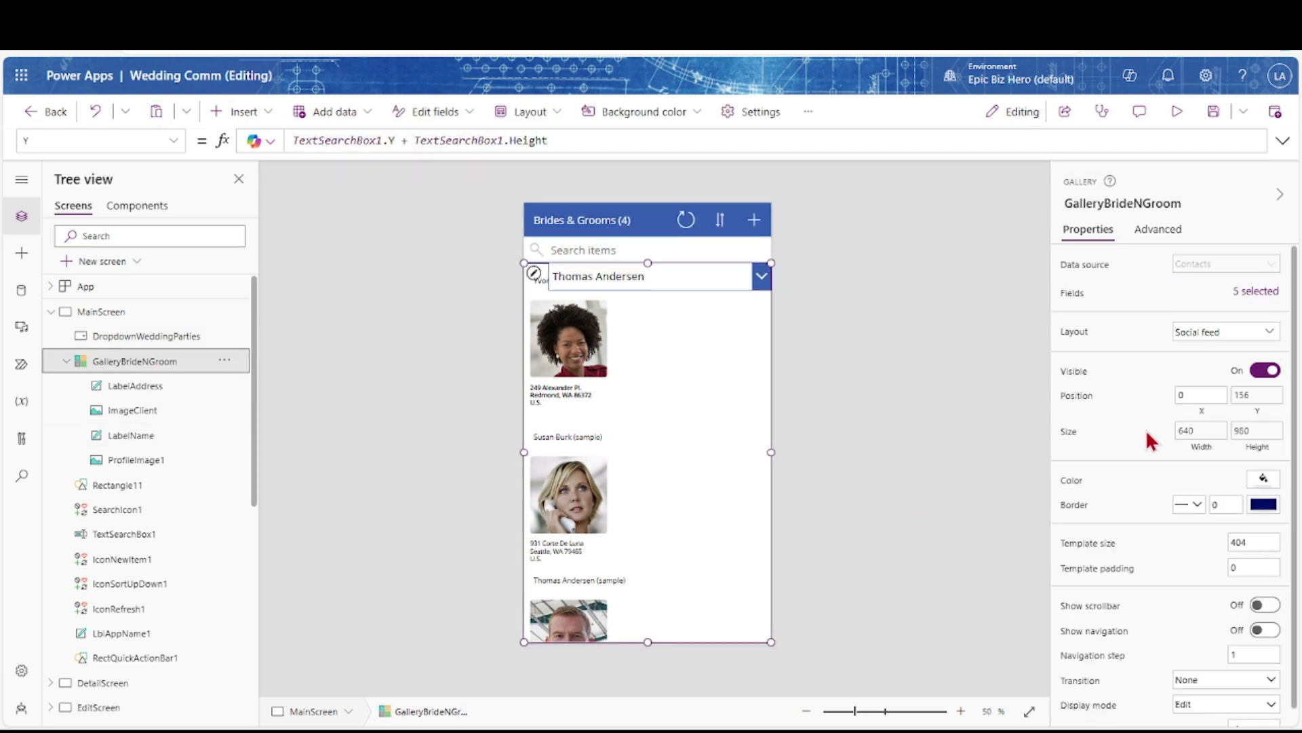
pyautogui.click(1257, 409)
pyautogui.moveTo(385, 141); pyautogui.dragTo(293, 141)
pyautogui.write('drop')
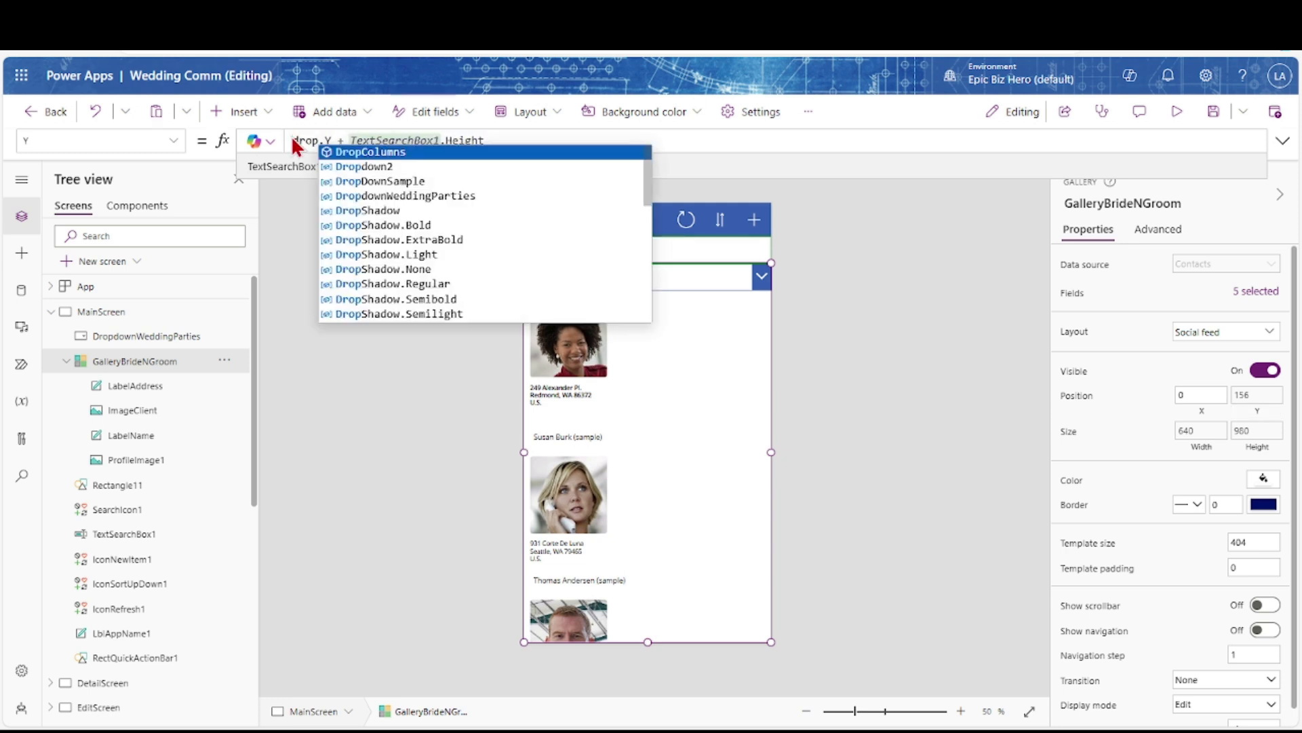
pyautogui.click(352, 202)
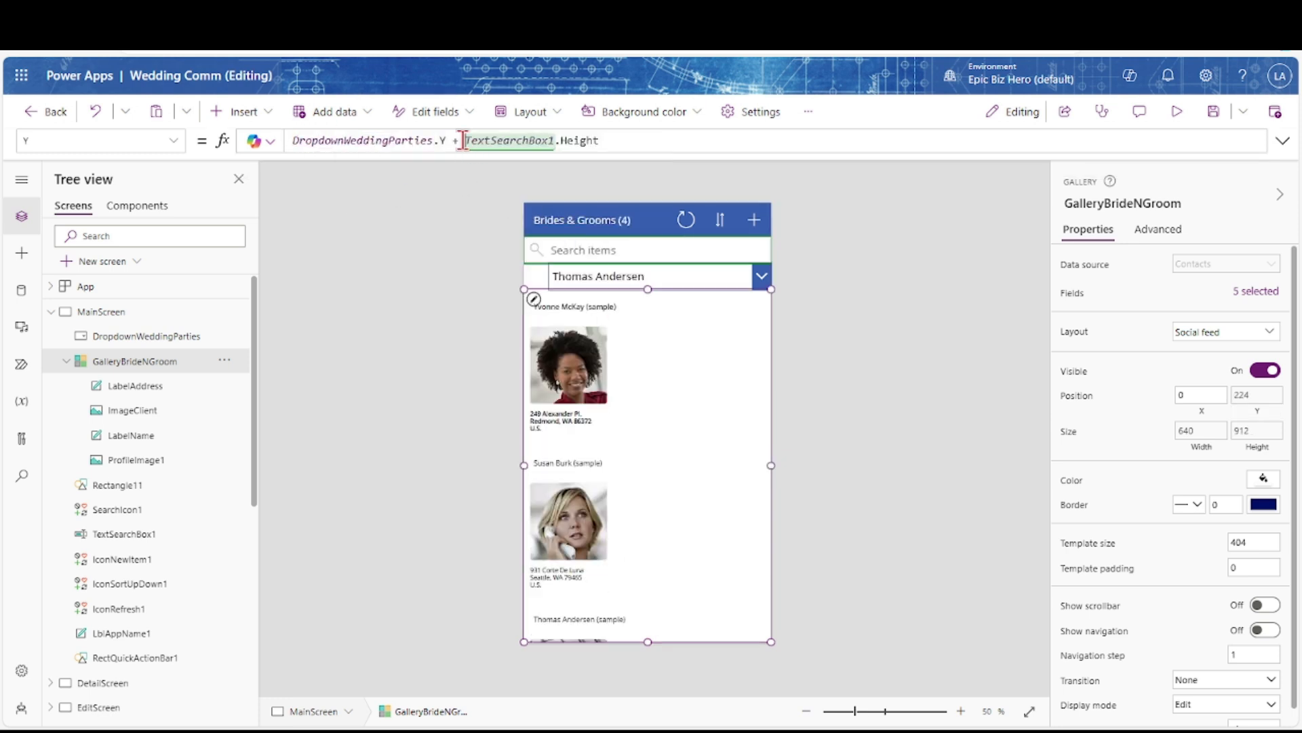
pyautogui.moveTo(466, 141); pyautogui.dragTo(551, 141)
pyautogui.press('BackSpace')
pyautogui.write('dropdow')
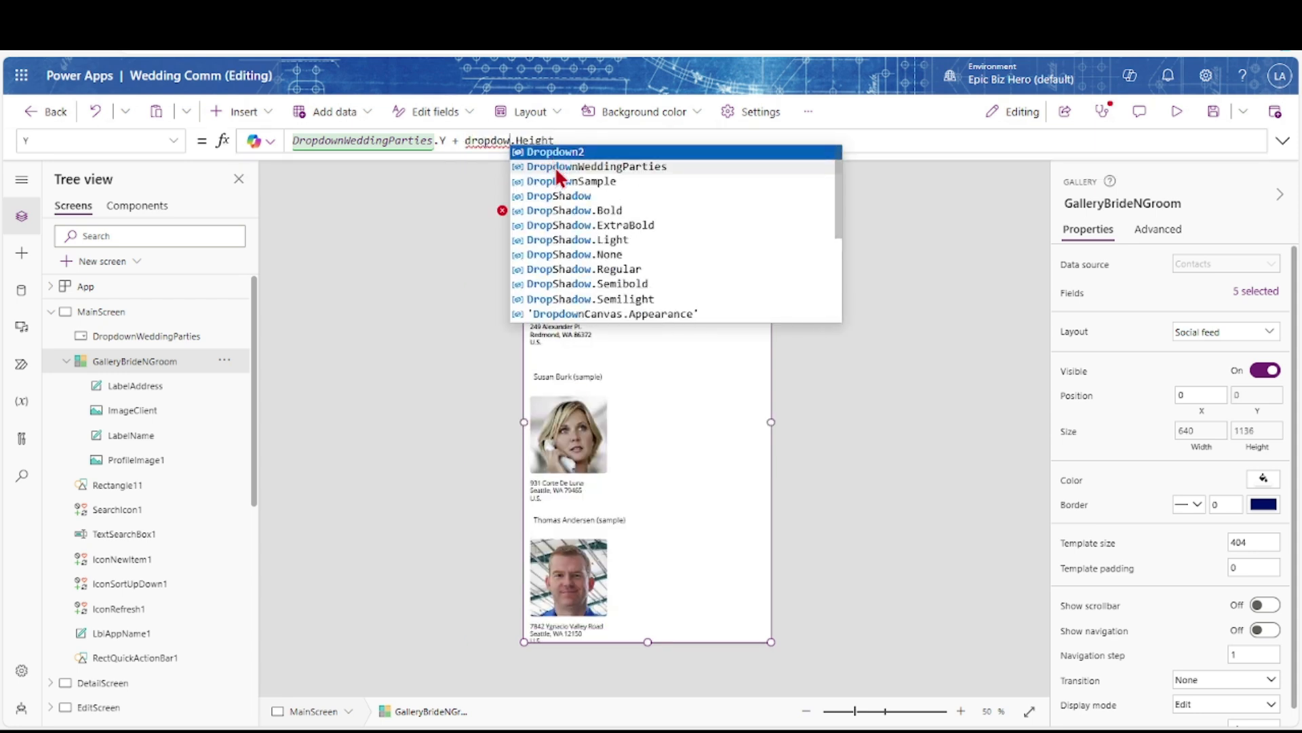
pyautogui.click(556, 166)
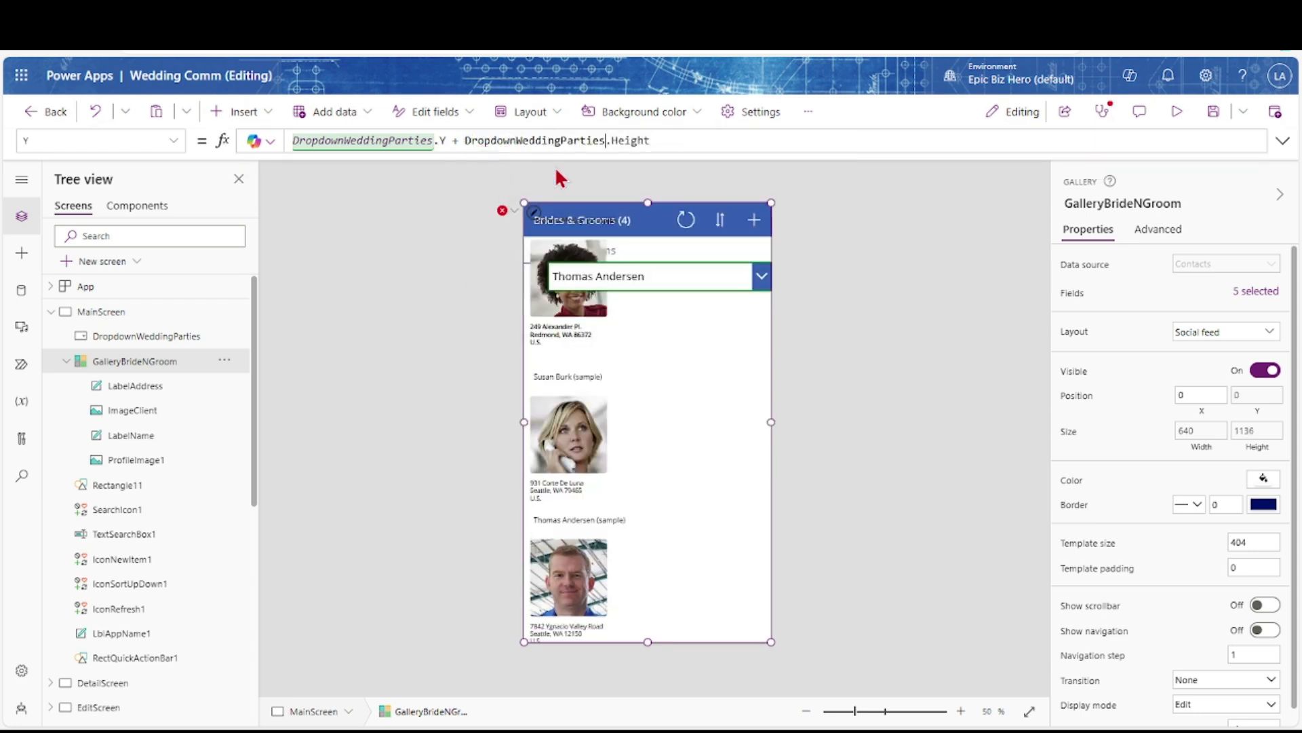
# Set the width of DropdownWeddingParties to MainScreen.Width and its X position to 0
pyautogui.click(718, 278)
pyautogui.click(1201, 493)
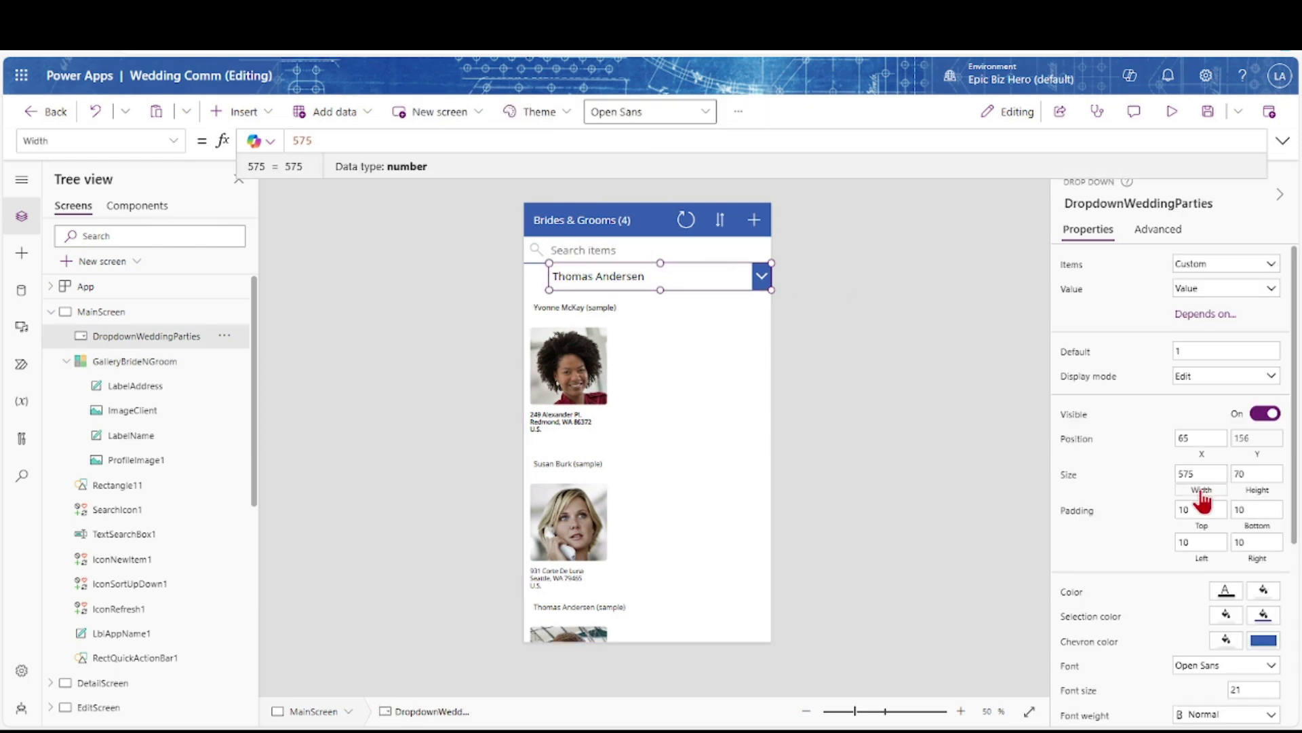
pyautogui.write('m')
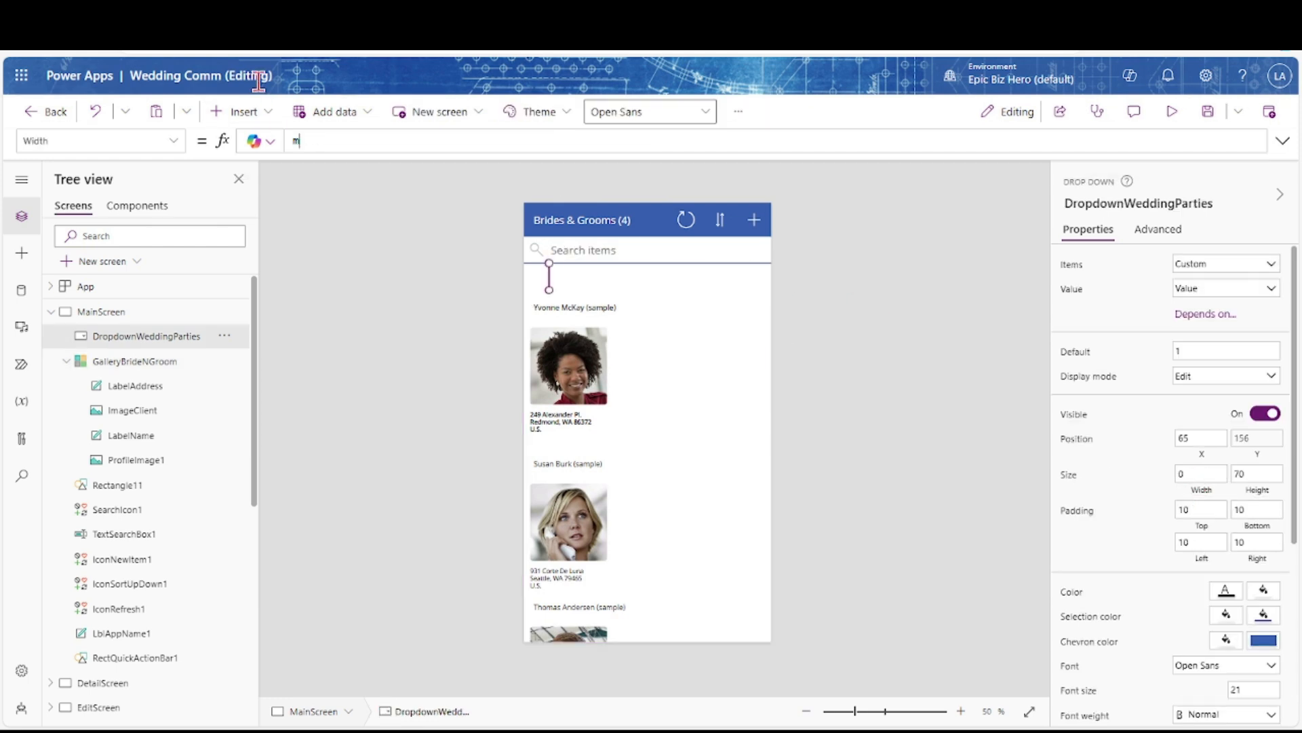
pyautogui.write('ainscreen.Width')
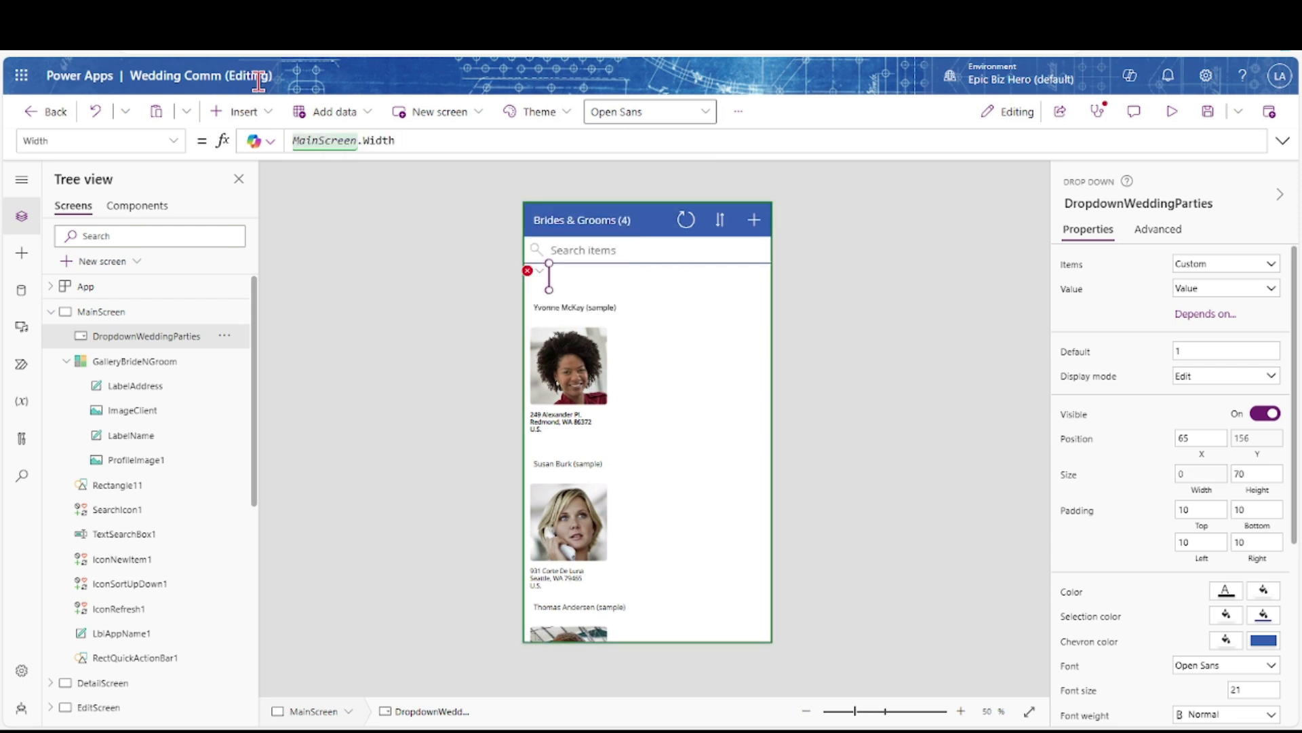
pyautogui.click(1202, 456)
pyautogui.write('0')
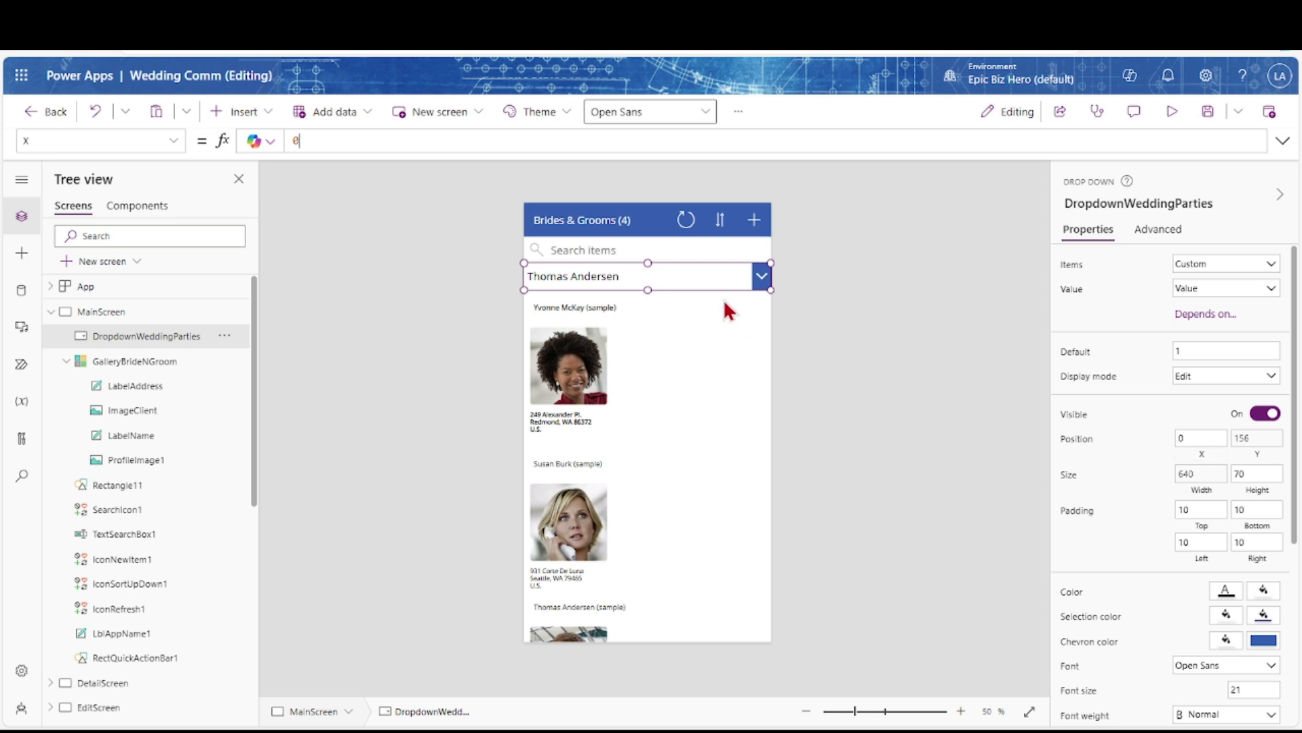
# Try "Wedding Parties" as the Default value of DropdownWeddingParties
pyautogui.click(1067, 356)
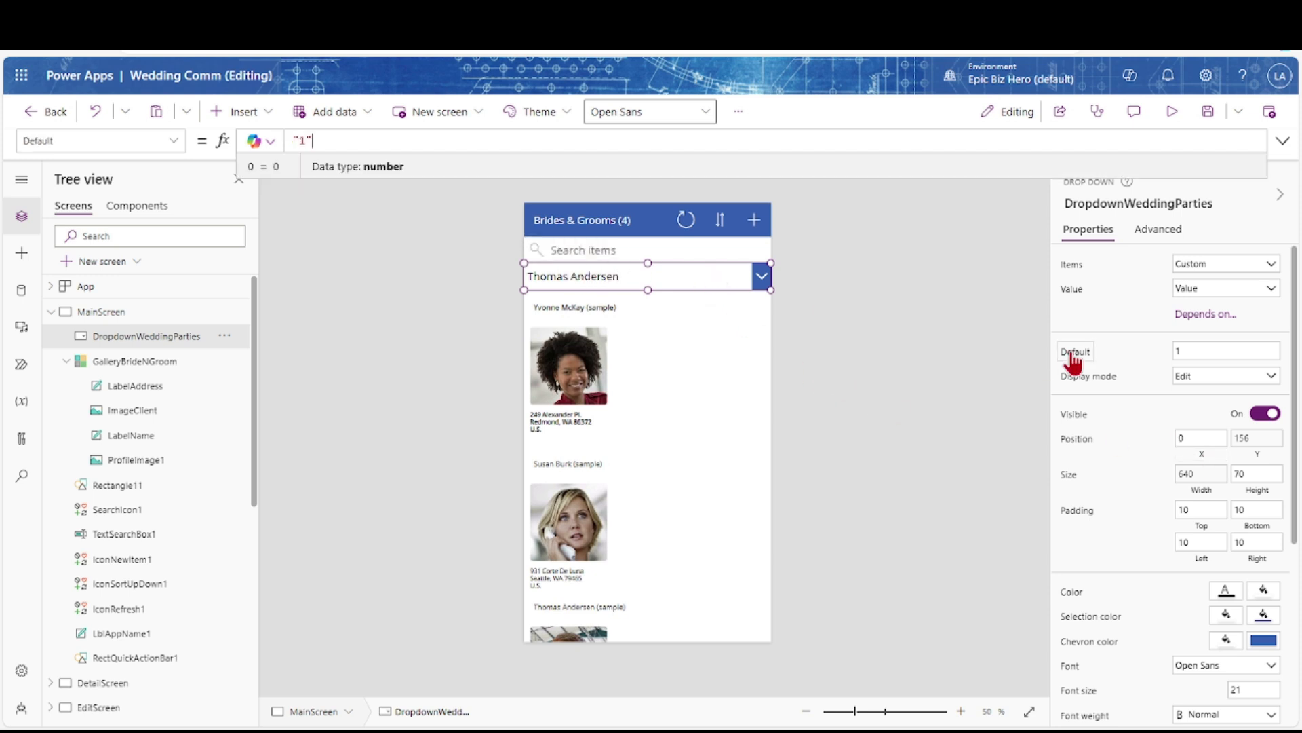
pyautogui.write('"We')
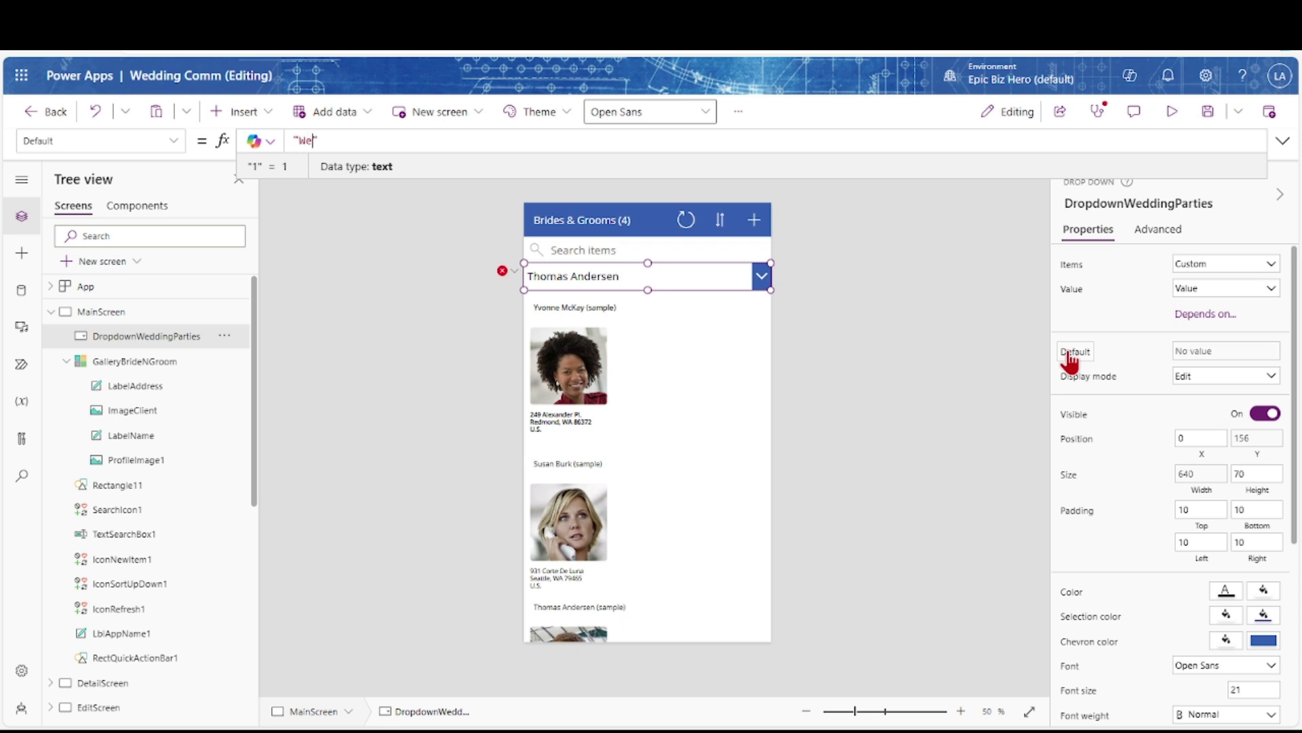
pyautogui.write('dding Parties')
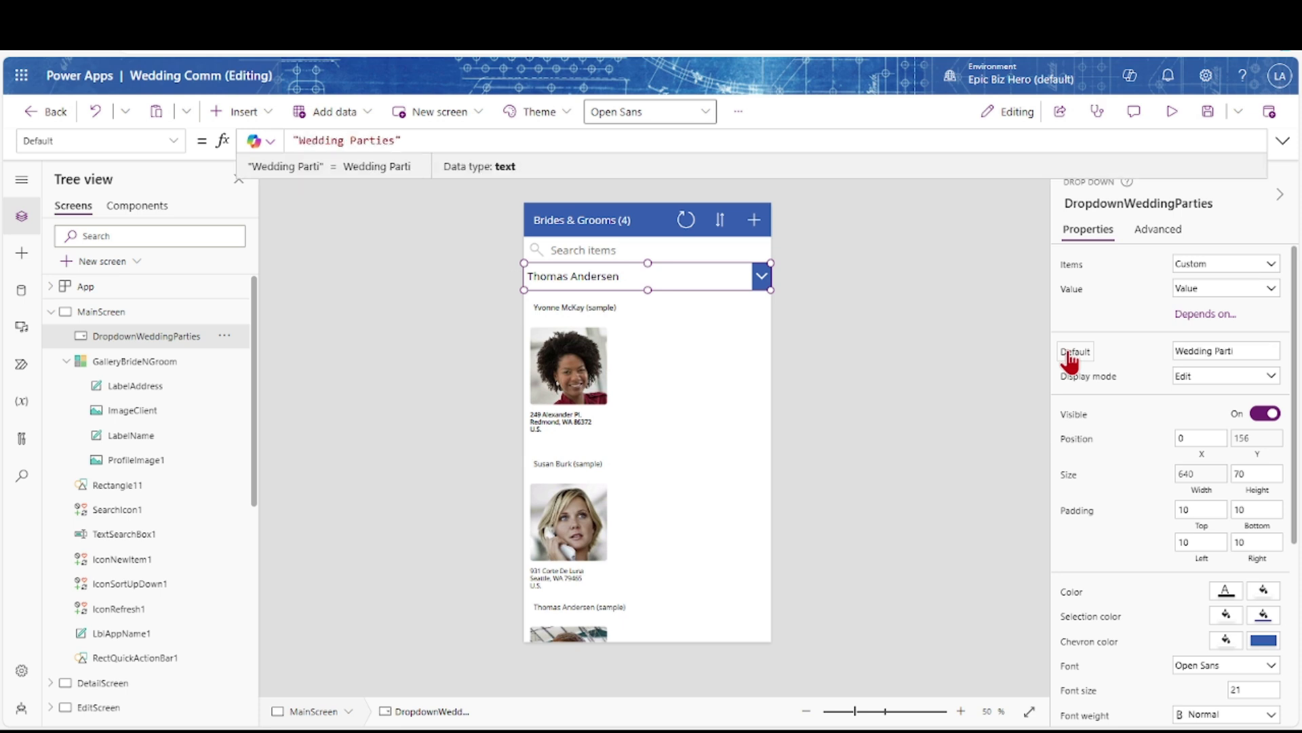
pyautogui.click(762, 283)
pyautogui.click(762, 280)
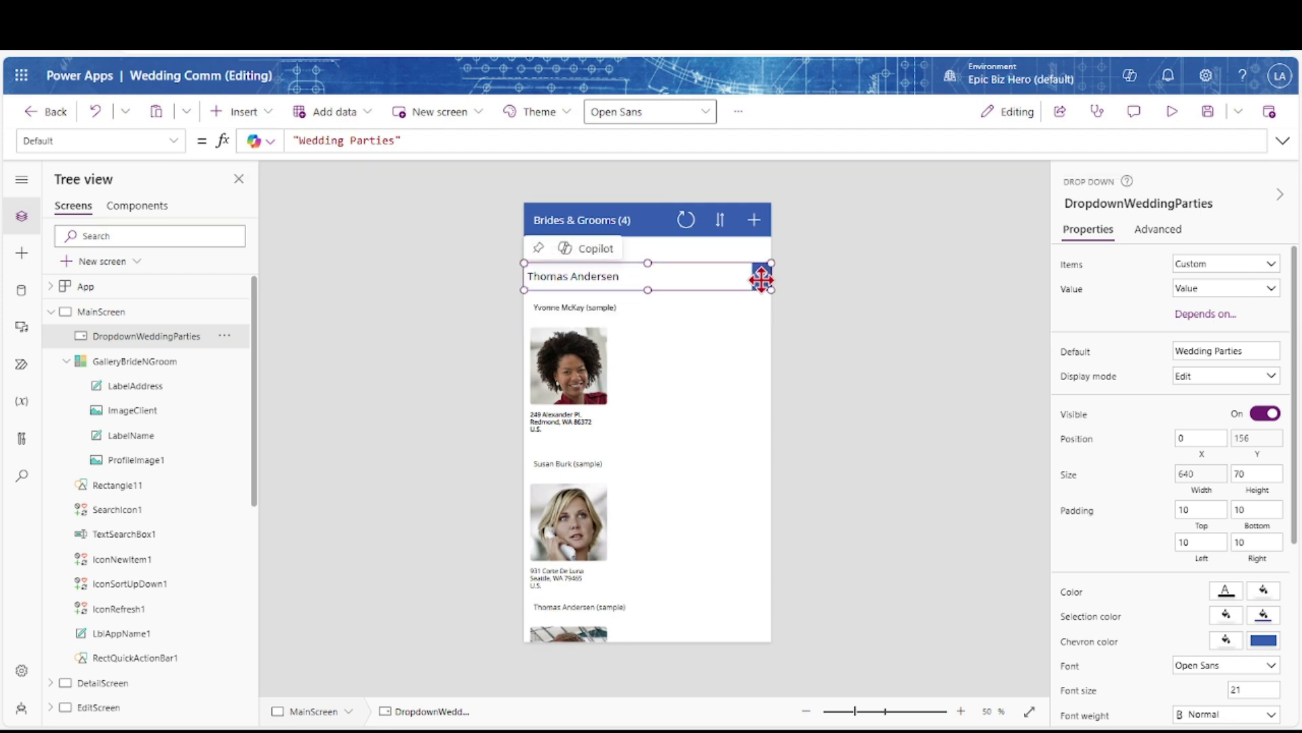
# Set the Default of DropdownWeddingParties to an empty string
pyautogui.moveTo(396, 141); pyautogui.dragTo(303, 142)
pyautogui.write('2')
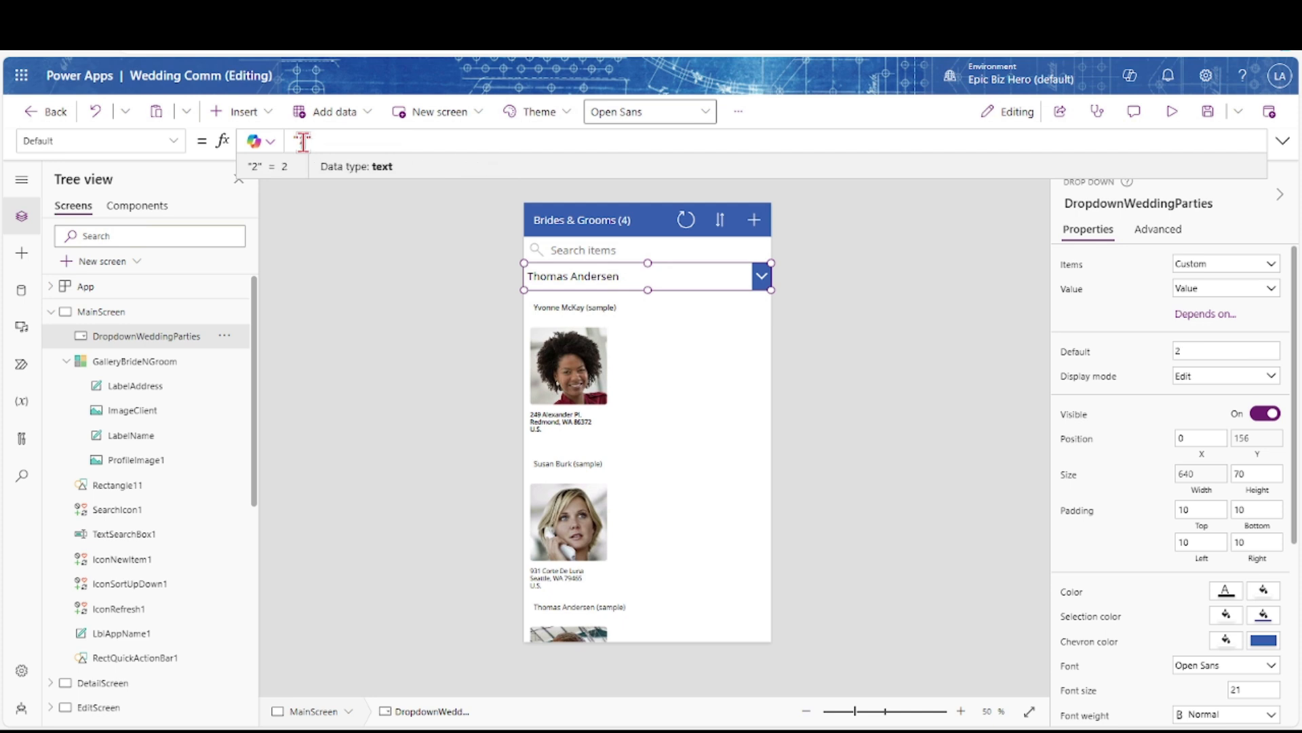
pyautogui.press('BackSpace')
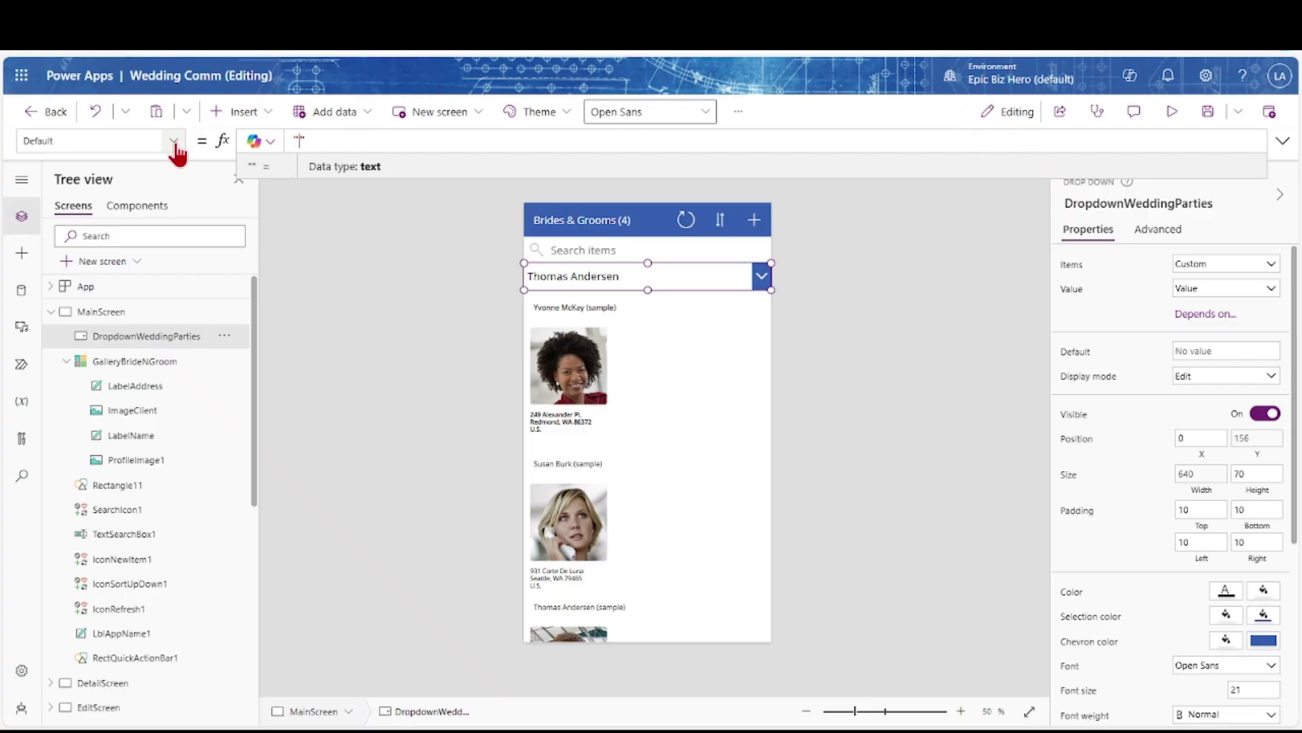
# Set the AllowEmptySelection property of DropdownWeddingParties to true
pyautogui.click(172, 142)
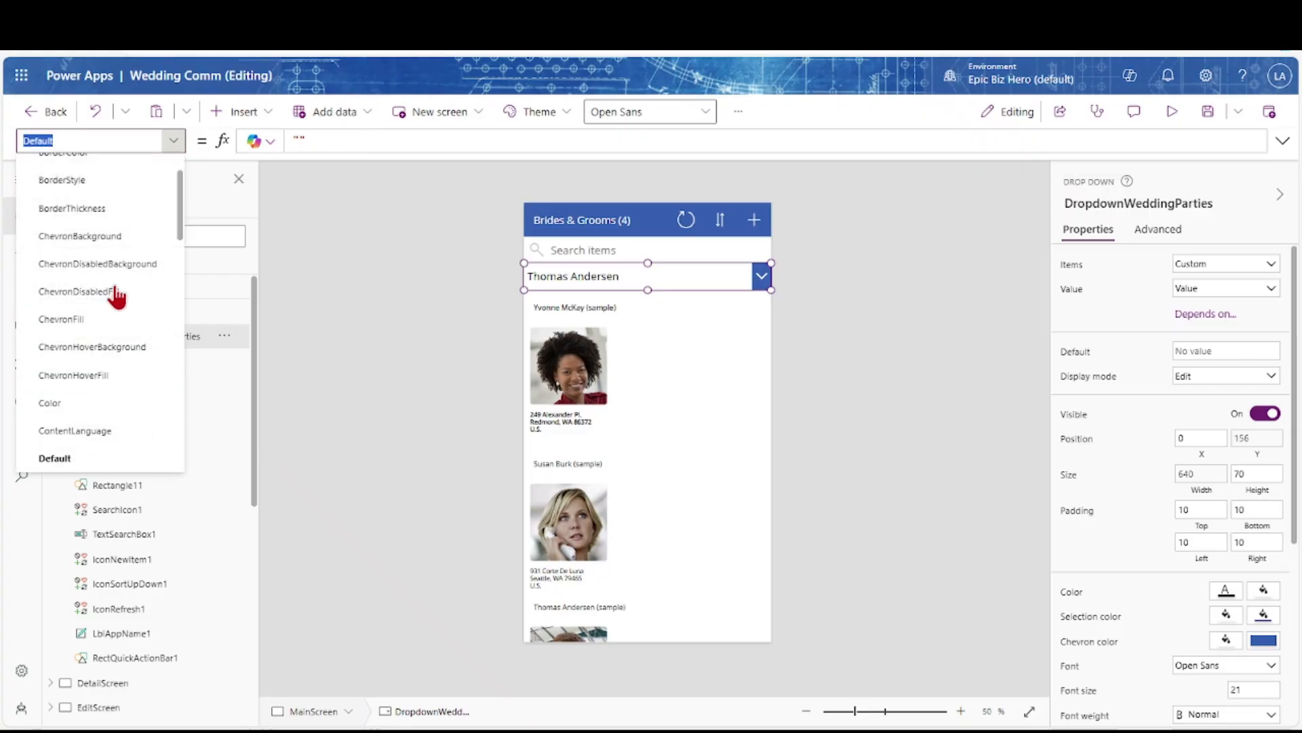
pyautogui.scroll(3, 116, 294)
pyautogui.click(98, 205)
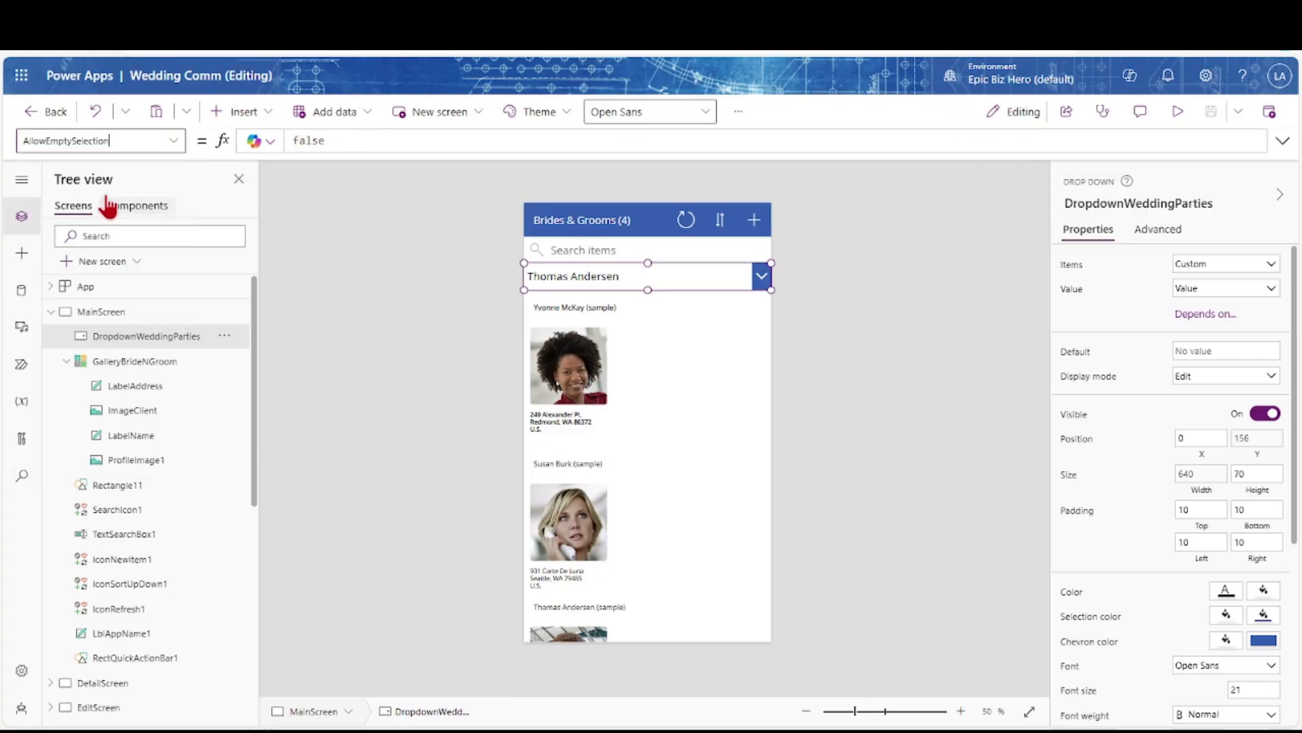
pyautogui.doubleClick(316, 140)
pyautogui.write('true')
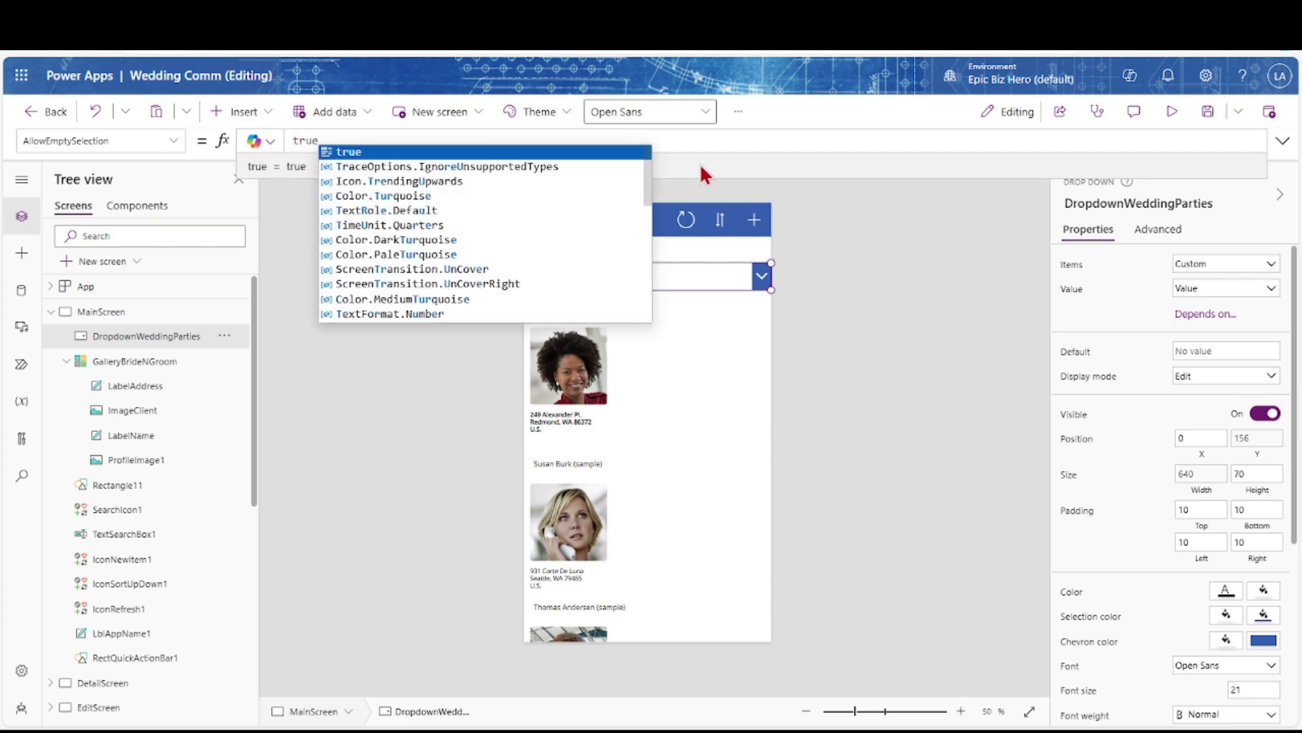
pyautogui.click(718, 281)
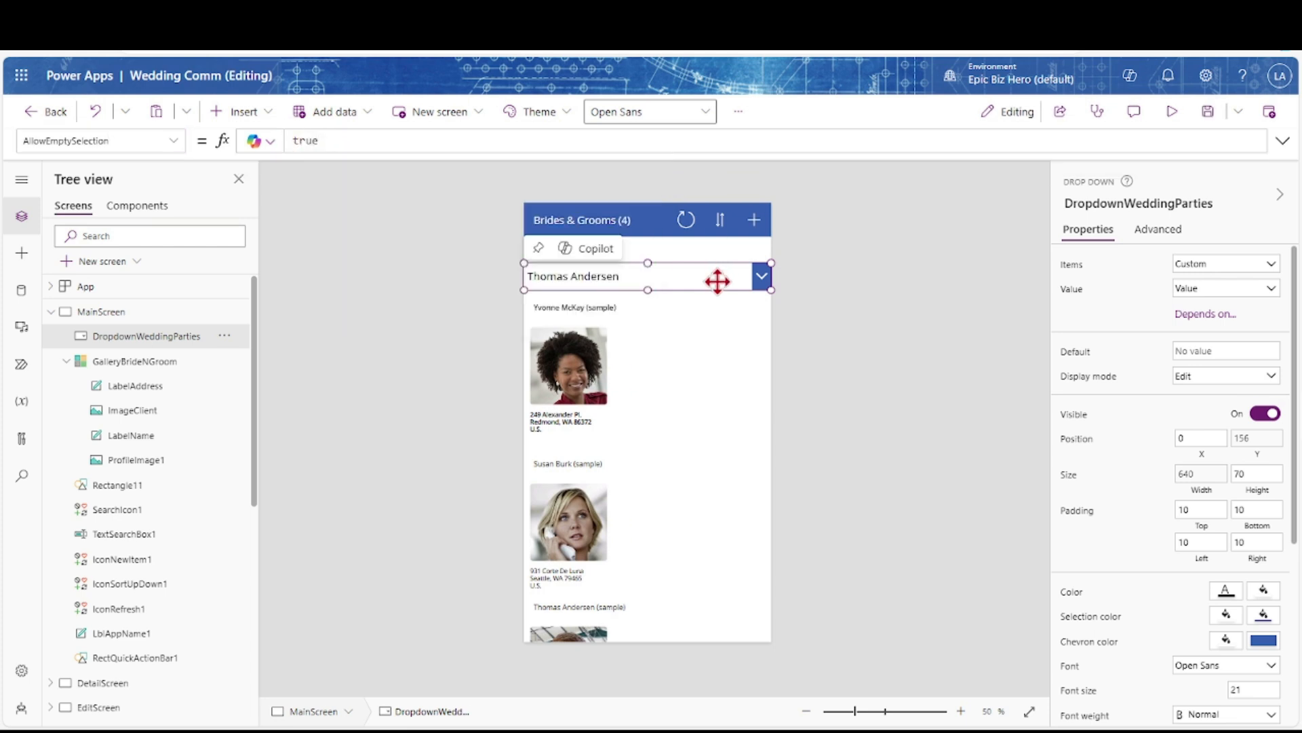
# Preview the app, check the wedding party dropdown's choices, and return to editing
pyautogui.click(1172, 112)
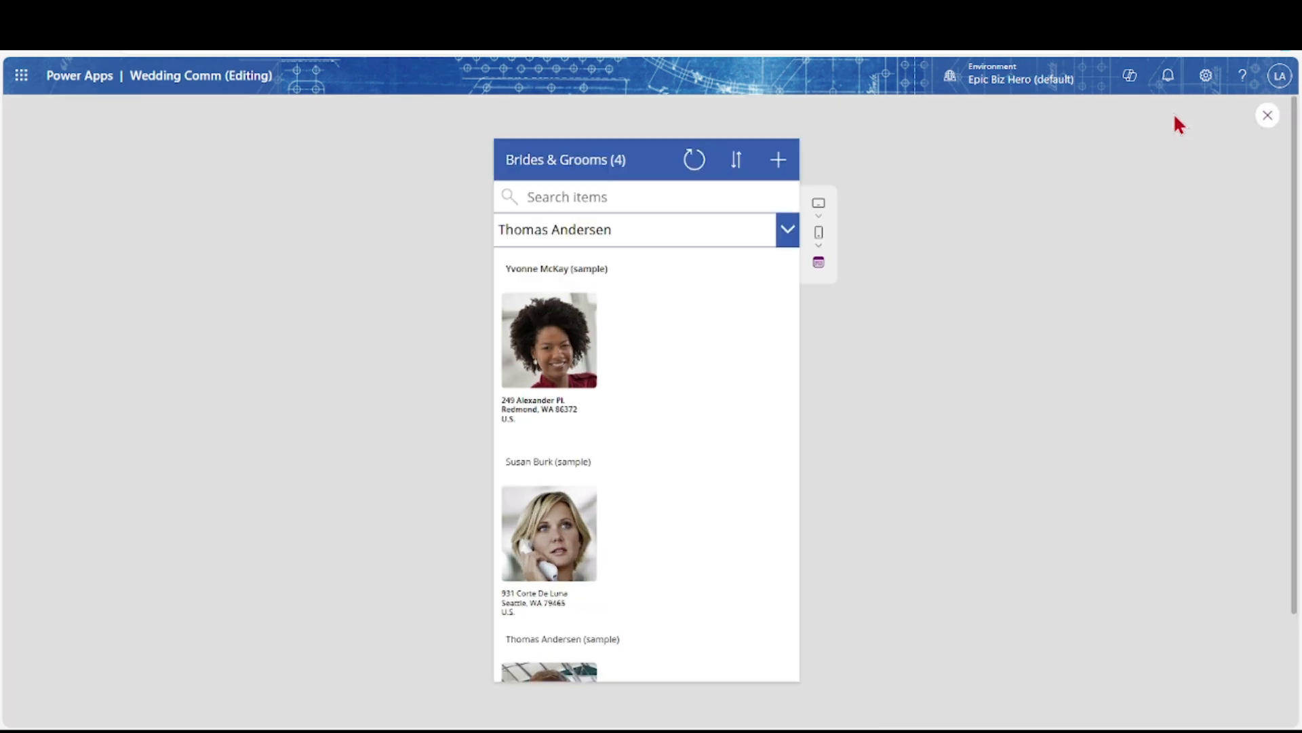
pyautogui.click(787, 232)
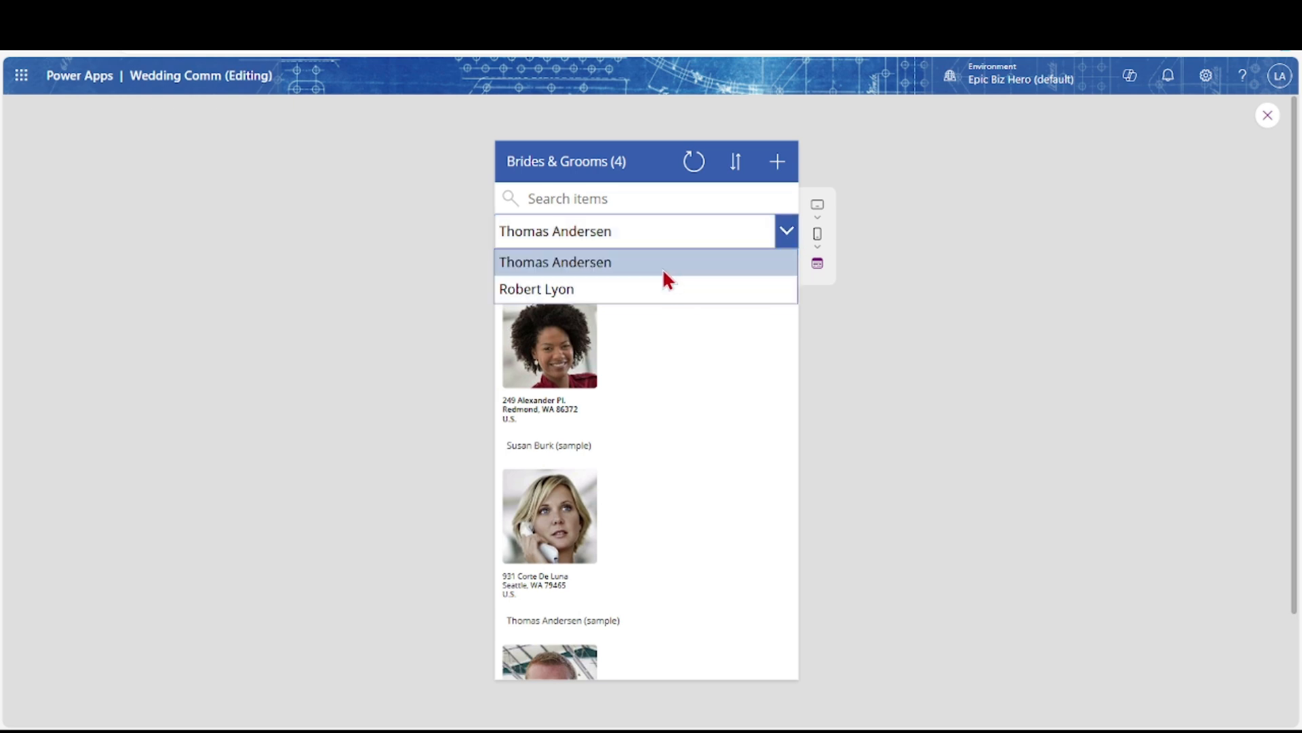
pyautogui.click(1270, 120)
pyautogui.click(1270, 120)
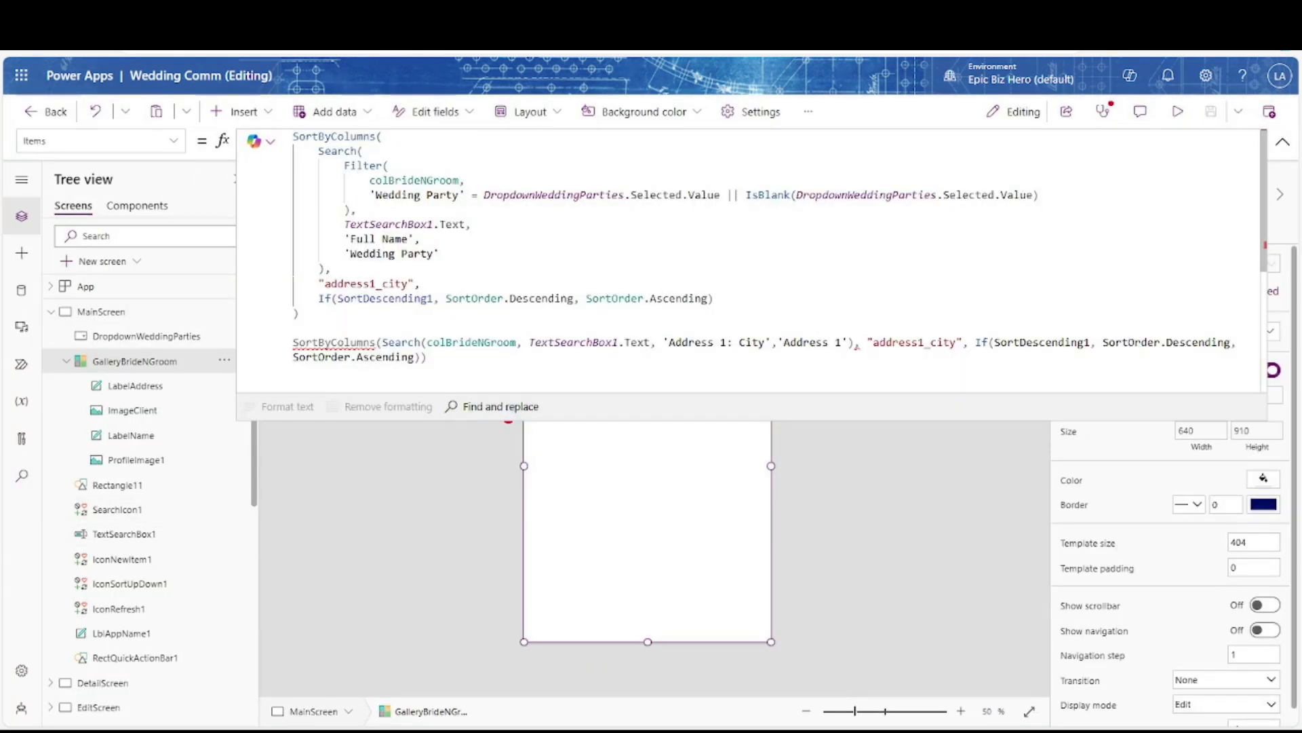
# Replace GalleryBrideNGroom's Items with one SortByColumns formula that filters colBrideNGroom by 'Wedding Party', searches 'Full Name' and 'Wedding Party', and sorts by "address1_city"
pyautogui.click(429, 357)
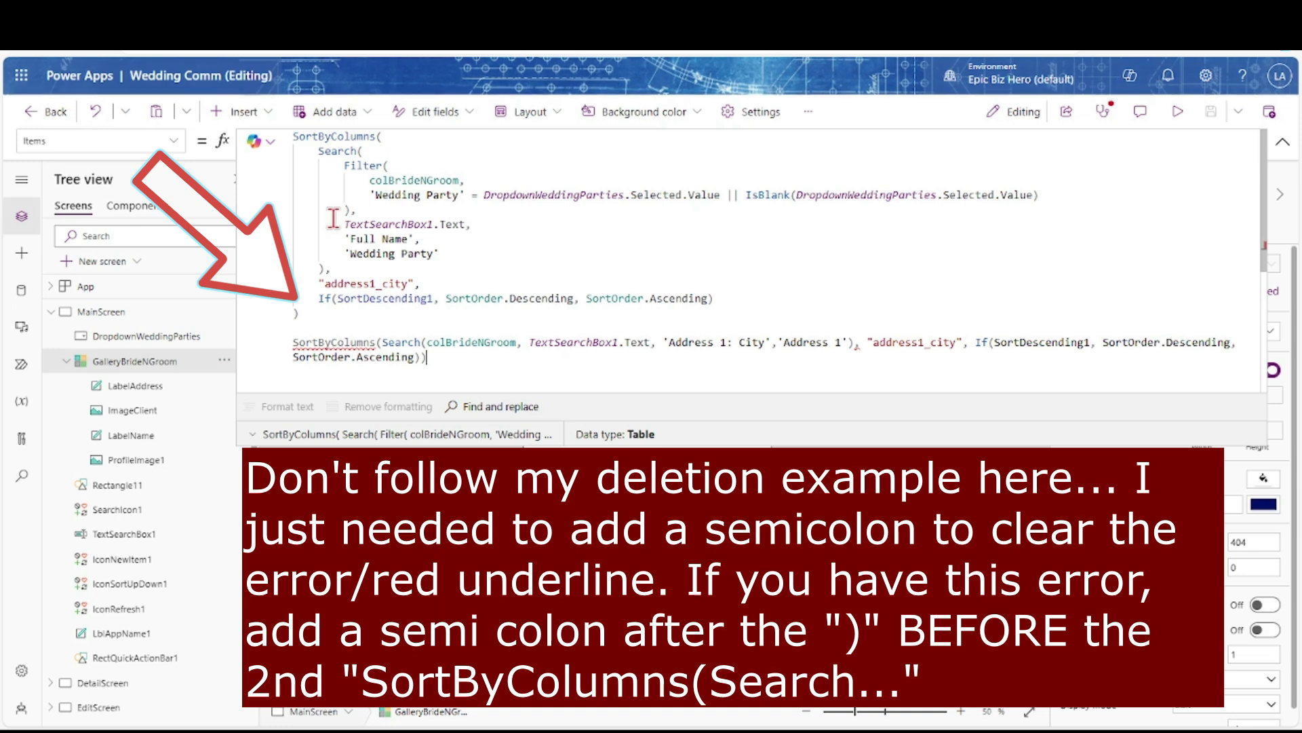
pyautogui.keyDown('shift'); pyautogui.click(274, 134); pyautogui.keyUp('shift')
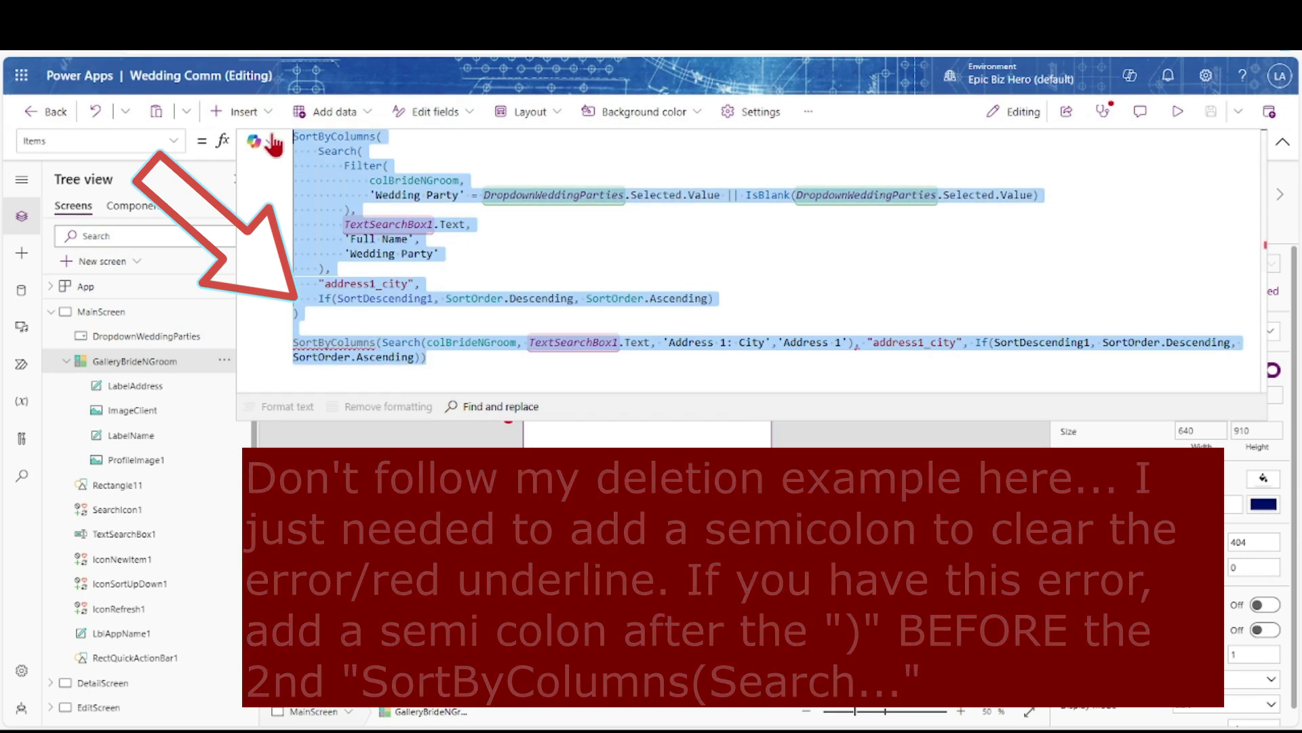
pyautogui.press('Delete')
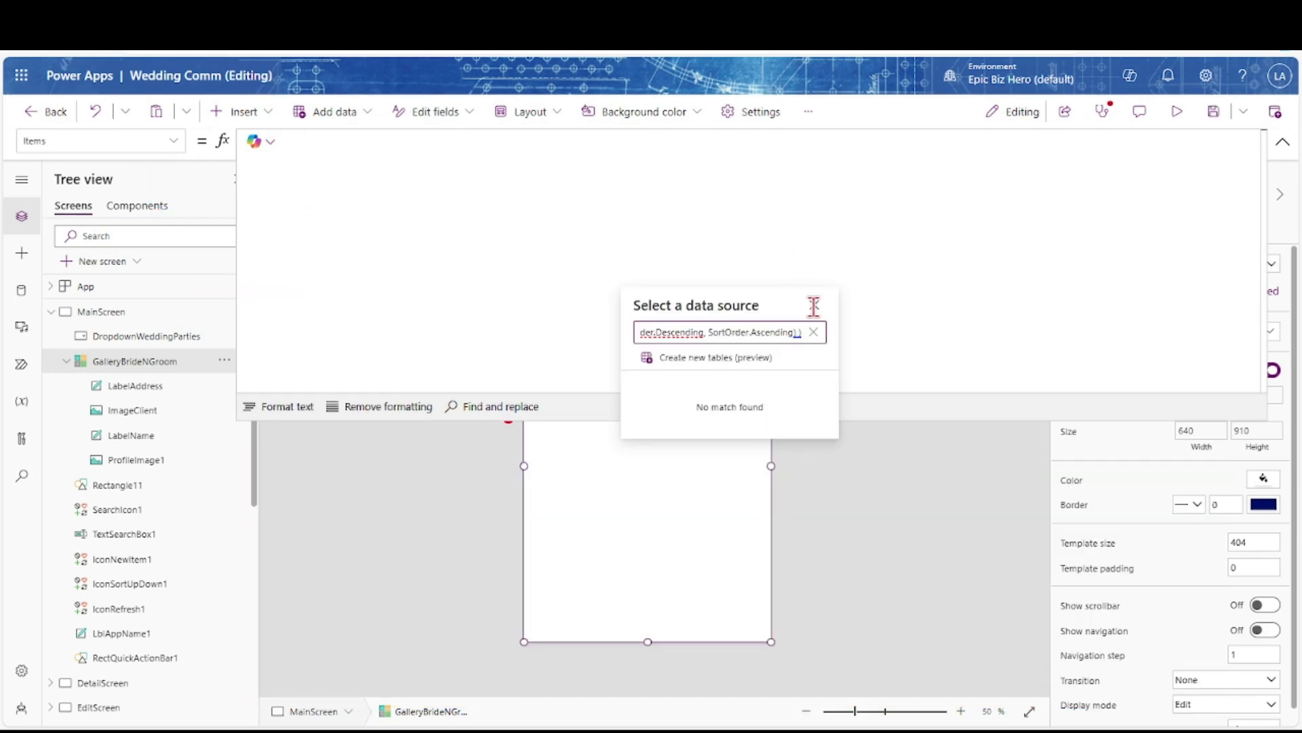
pyautogui.click(814, 306)
pyautogui.write('SortByColumns(     Search(         Filter(             colBrideNGroom,             \'Wedding Party\' = Dropdown2.Selected.Value || IsBlank(Dropdown2.Selected.Value)         ),         TextSearchBox1_1.Text,         \'Full Name\',         \'Wedding Party\'     ),     "address1_city",     If(SortDescending1, SortOrder.Descending, SortOrder.Ascending) )')
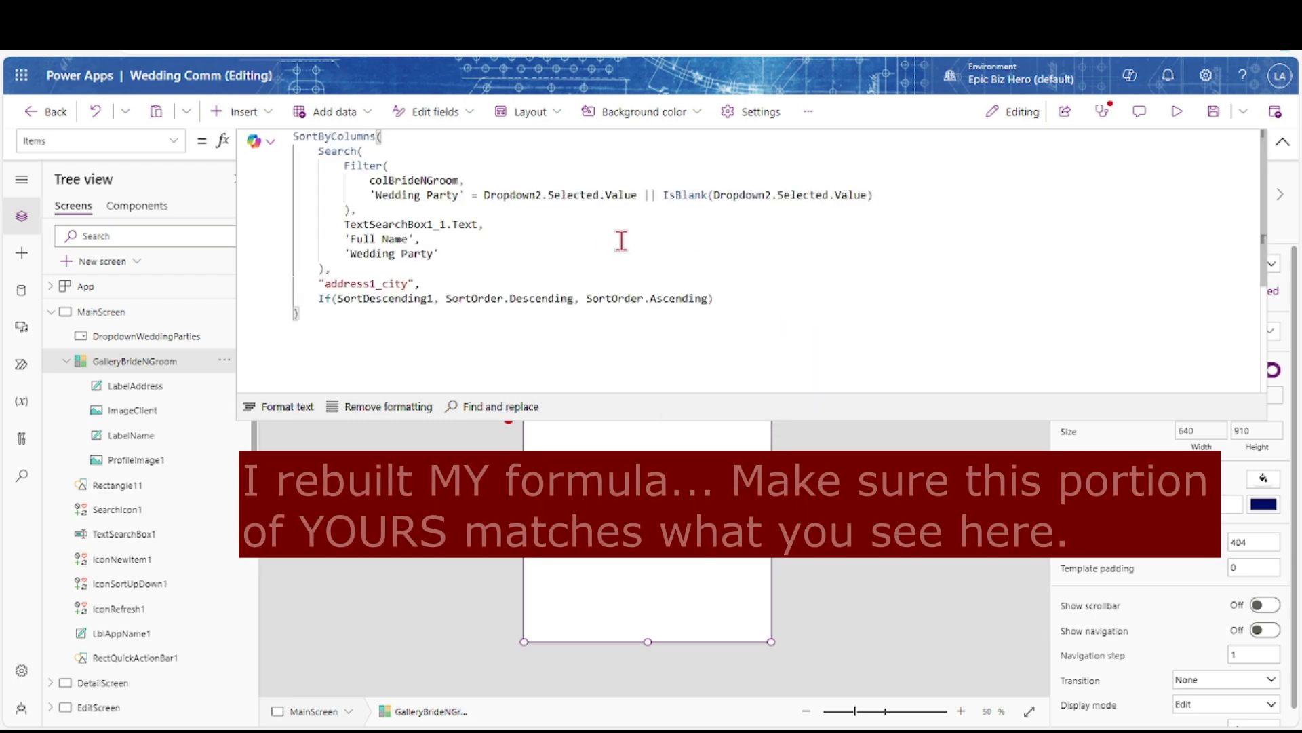
# Change both Dropdown2 references in the gallery's Items filter to DropdownWeddingParties
pyautogui.click(543, 197)
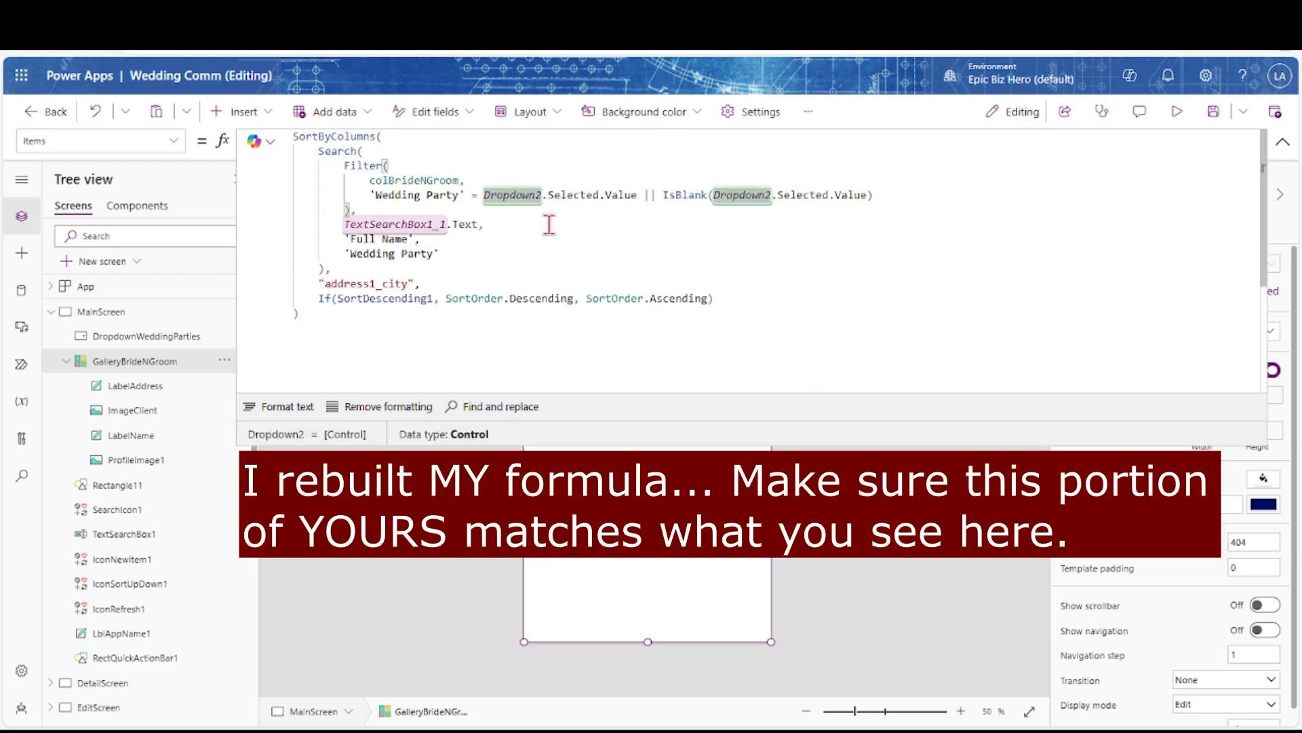
pyautogui.press('BackSpace')
pyautogui.write('WeddingParties')
pyautogui.click(662, 211)
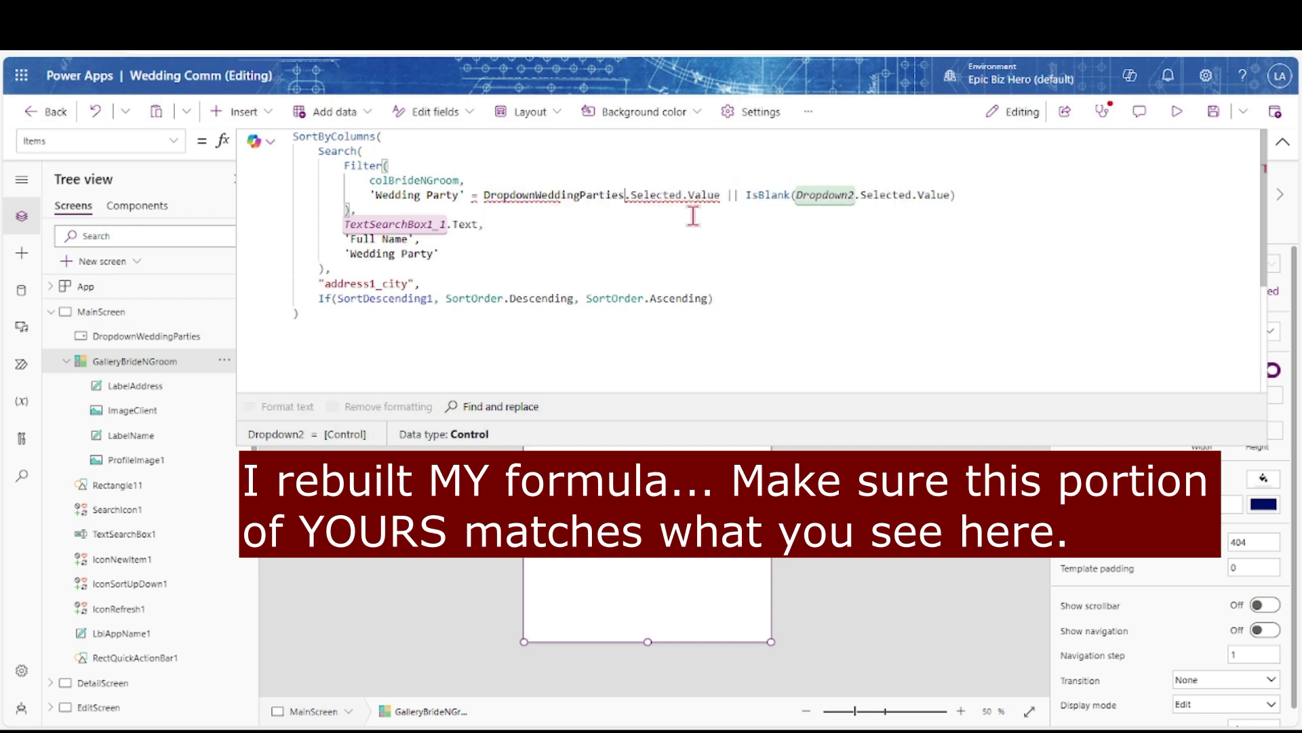
pyautogui.click(851, 195)
pyautogui.press('BackSpace')
pyautogui.write('weddin')
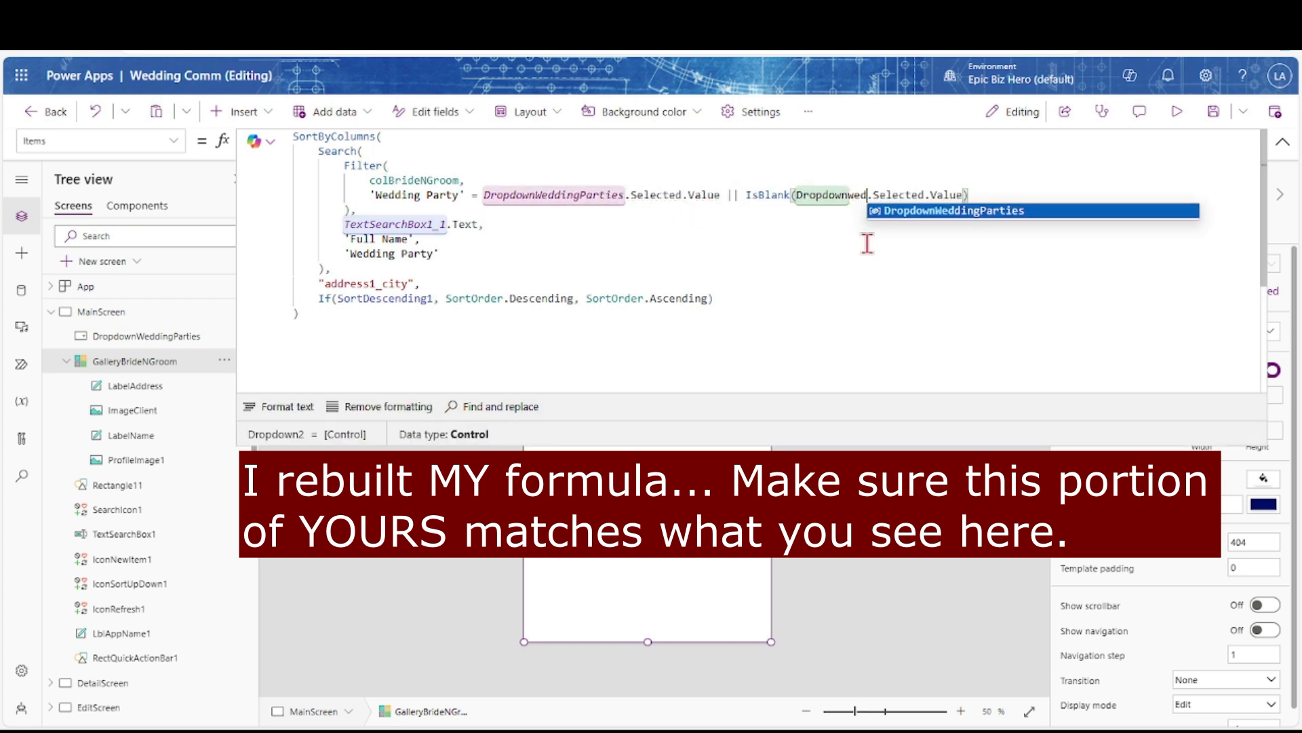
pyautogui.press('Tab')
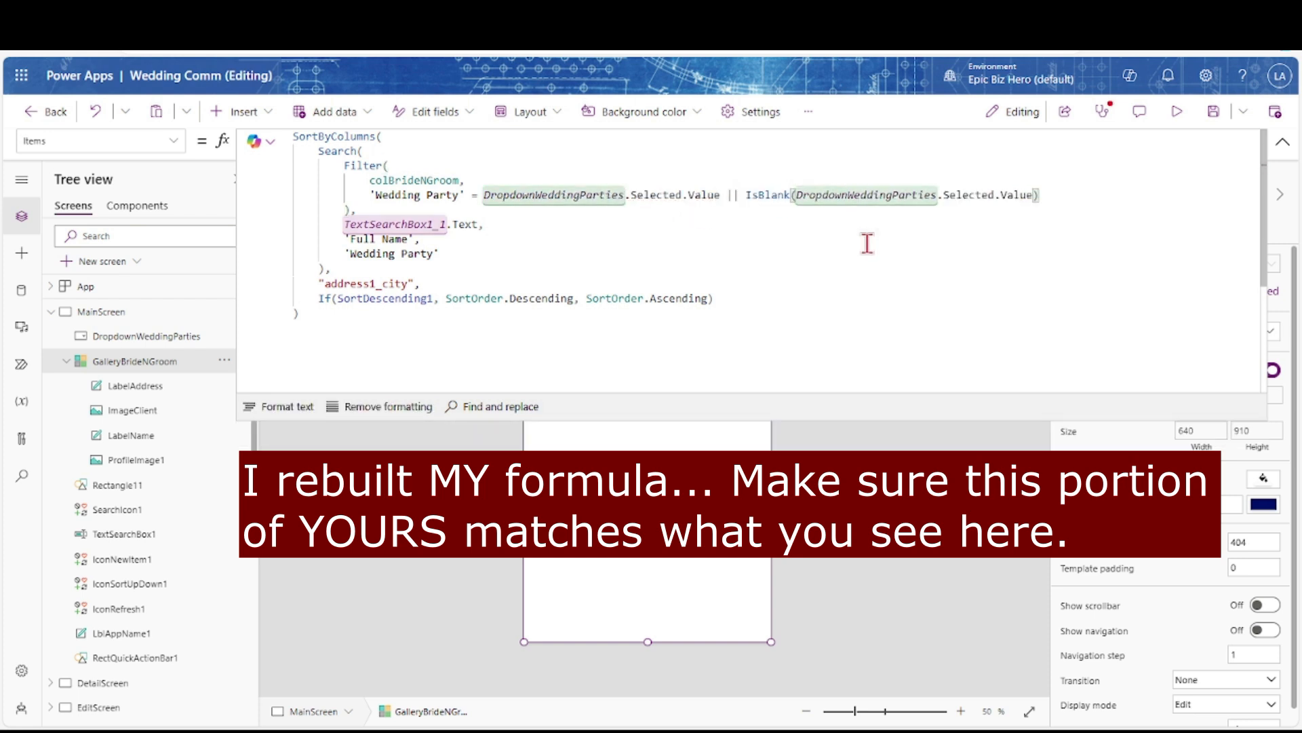
# Change the TextSearchBox1_1 reference in the gallery's Items formula to TextSearchBox1 and collapse the formula editor
pyautogui.click(441, 225)
pyautogui.press('BackSpace')
pyautogui.press('BackSpace')
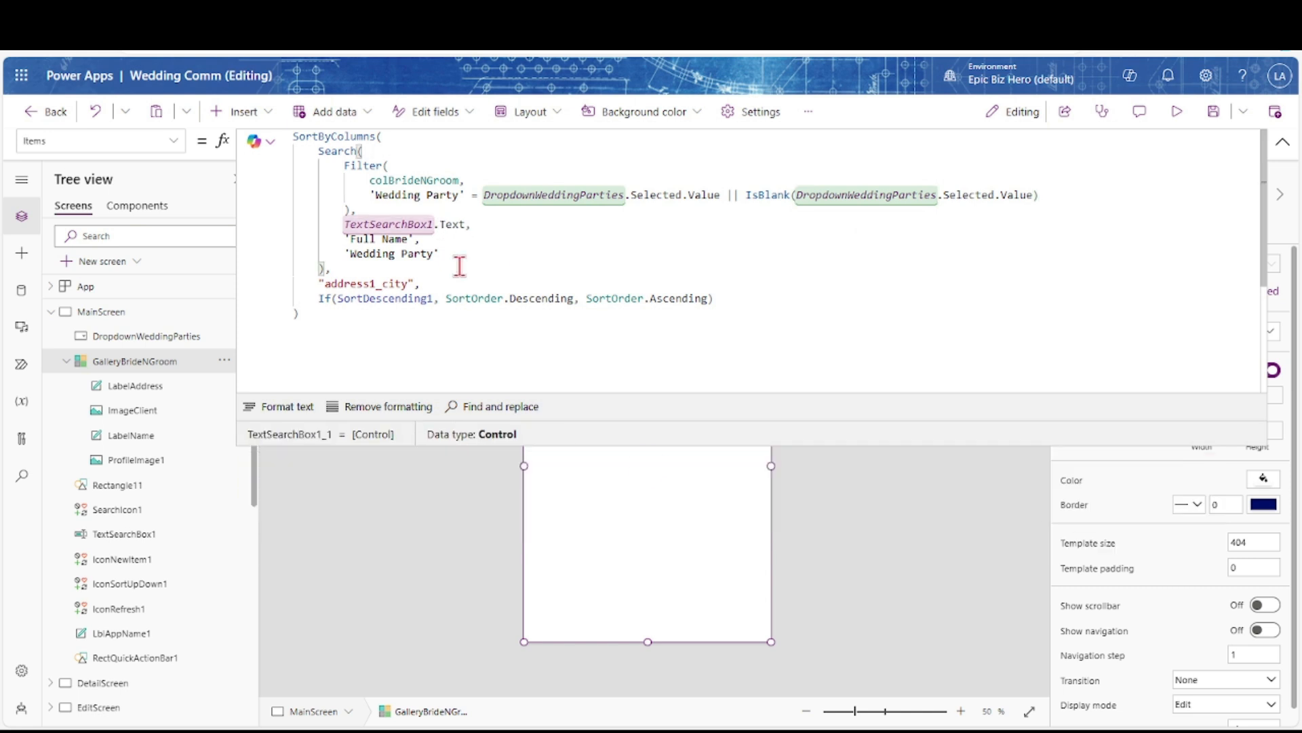
pyautogui.click(1283, 141)
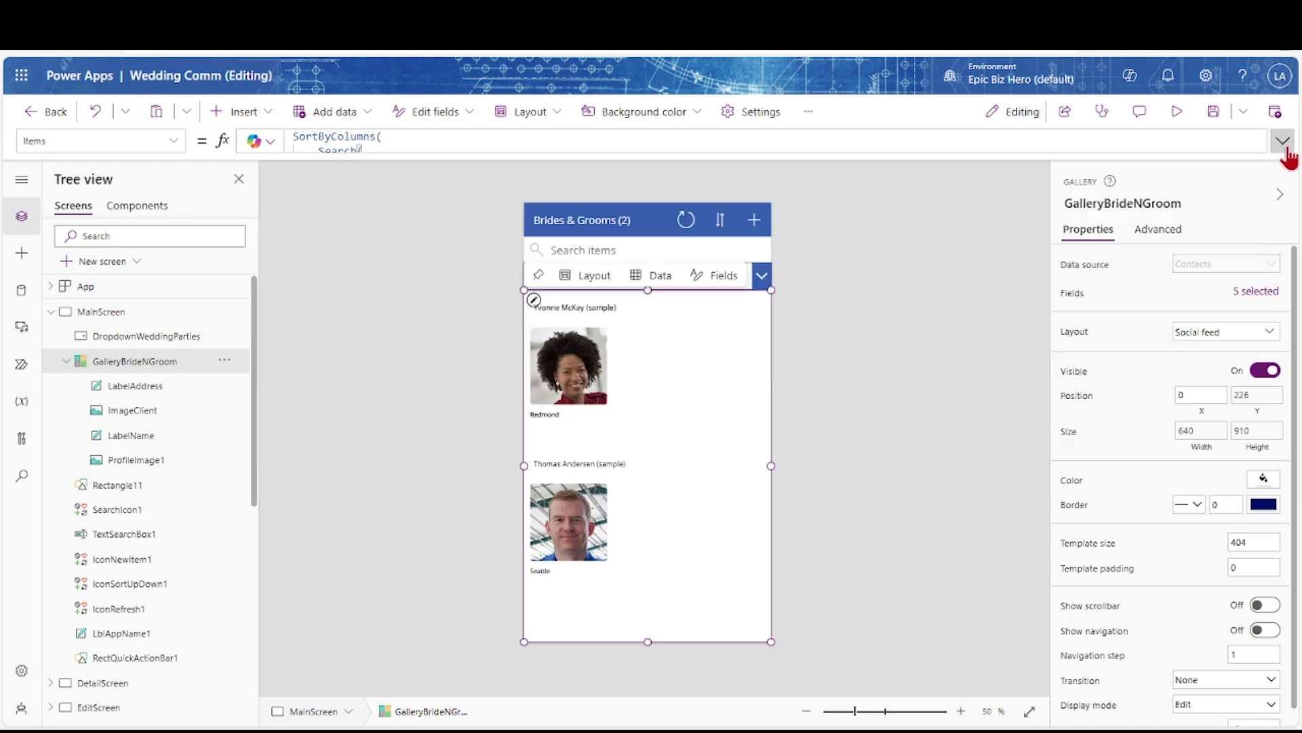
# Append Reset(GalleryBrideNGroom) to TextSearchBox1's OnChange formula, following Reset(DropdownWeddingParties)
pyautogui.click(747, 248)
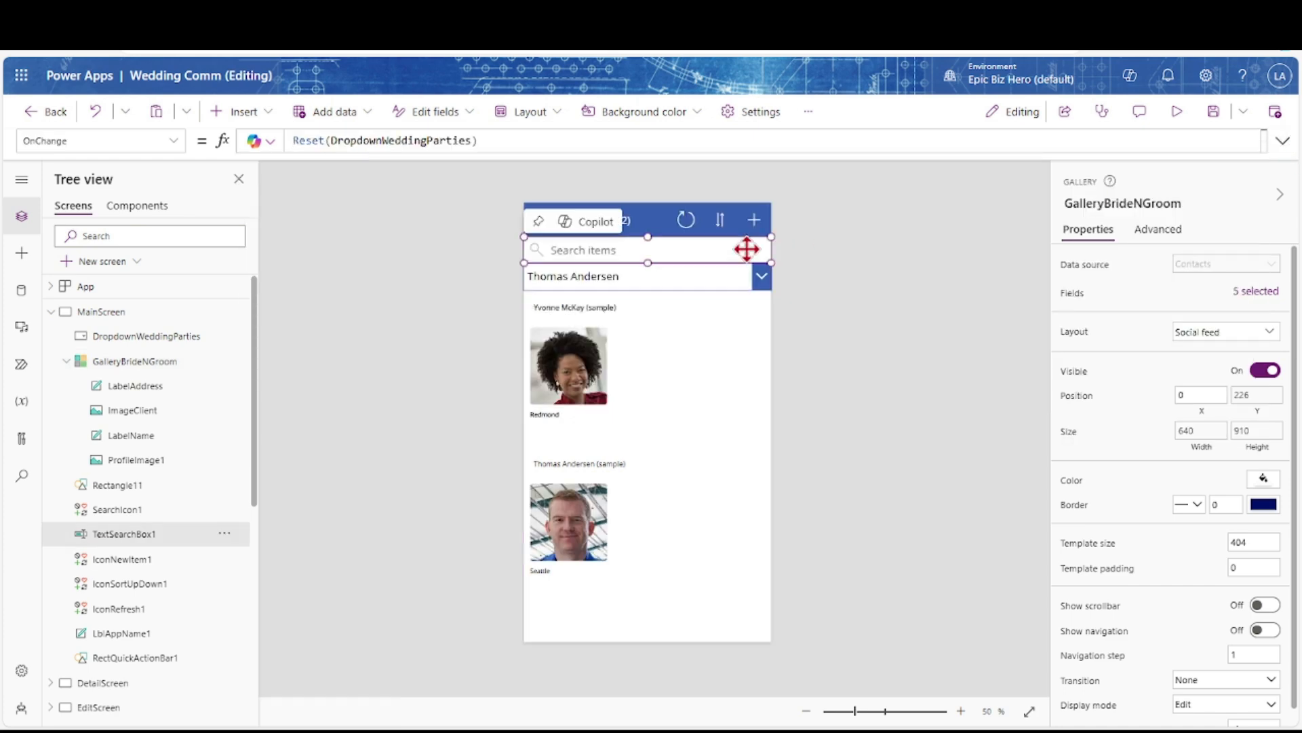
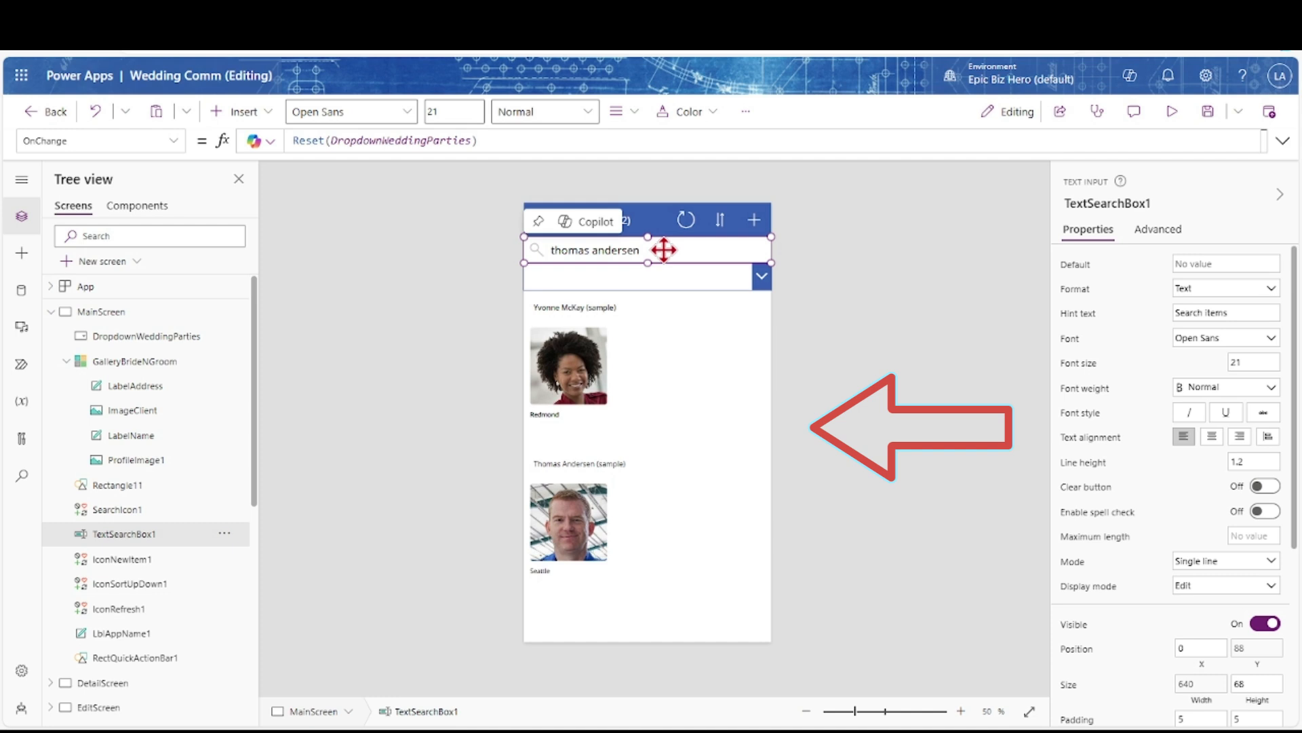
pyautogui.click(608, 139)
pyautogui.write('; reset')
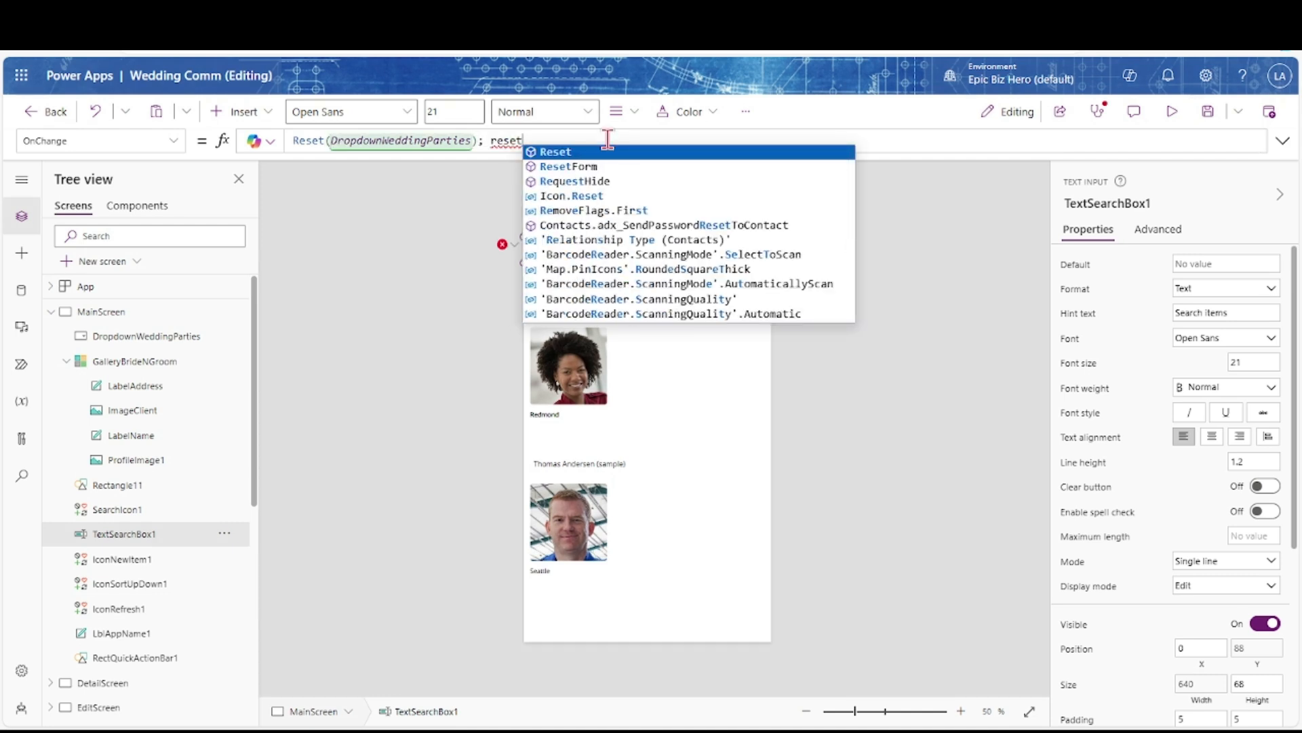
pyautogui.press('Tab')
pyautogui.write('(GalleryBrideNGroom')
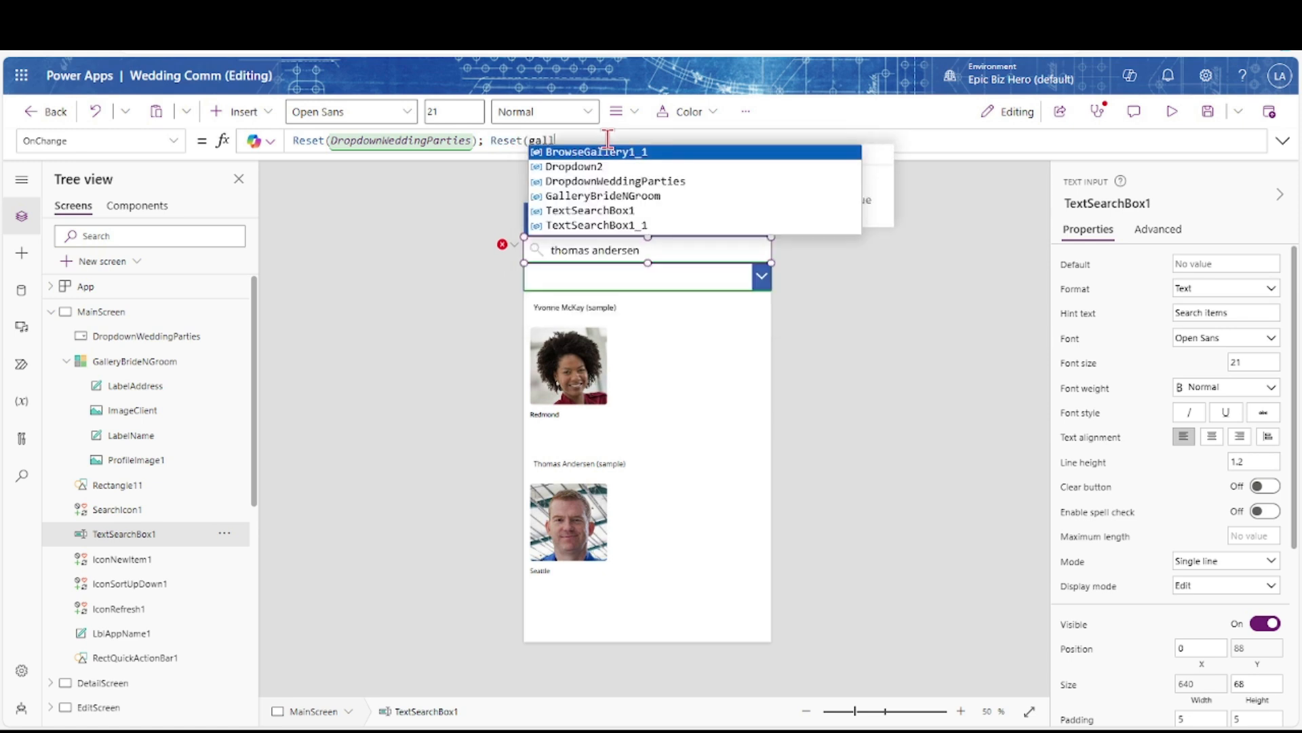
pyautogui.write(')')
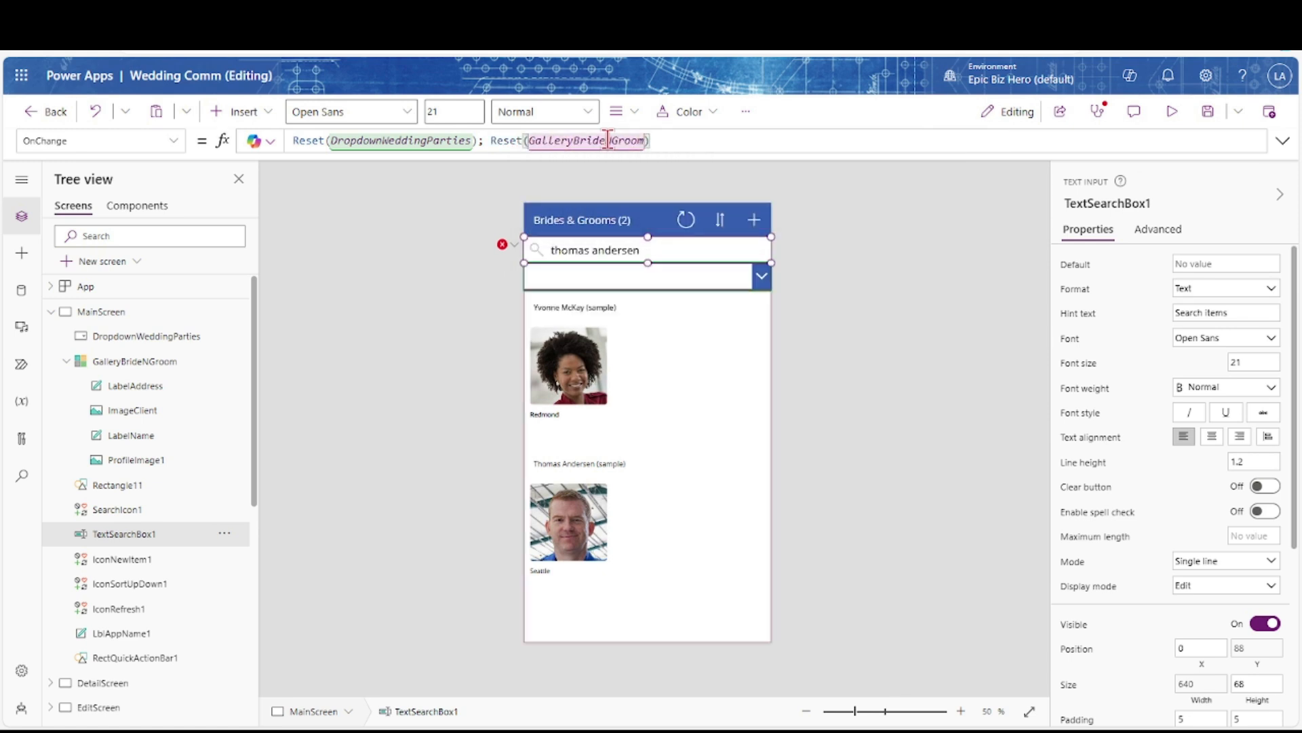
# Preview the app, replace the search text with the sample bride's first name, and clear the search box
pyautogui.click(1172, 113)
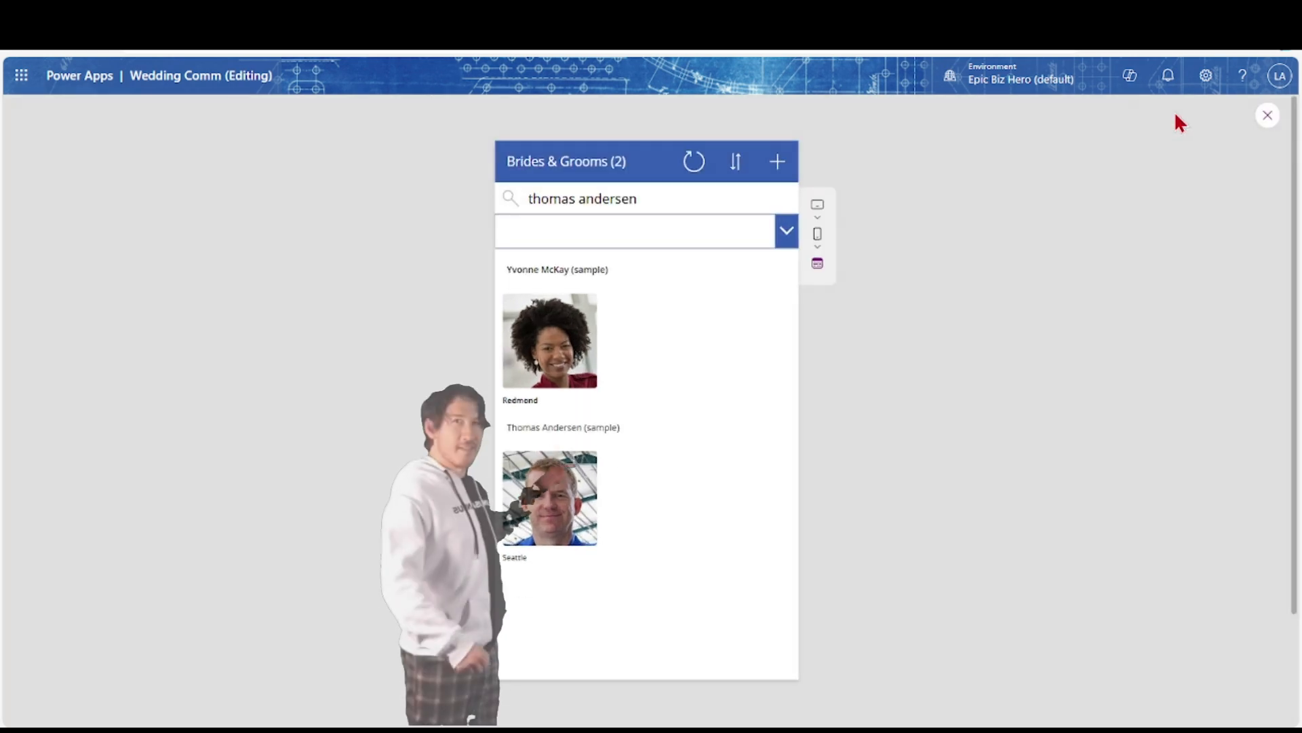
pyautogui.click(760, 193)
pyautogui.moveTo(675, 197); pyautogui.dragTo(529, 199)
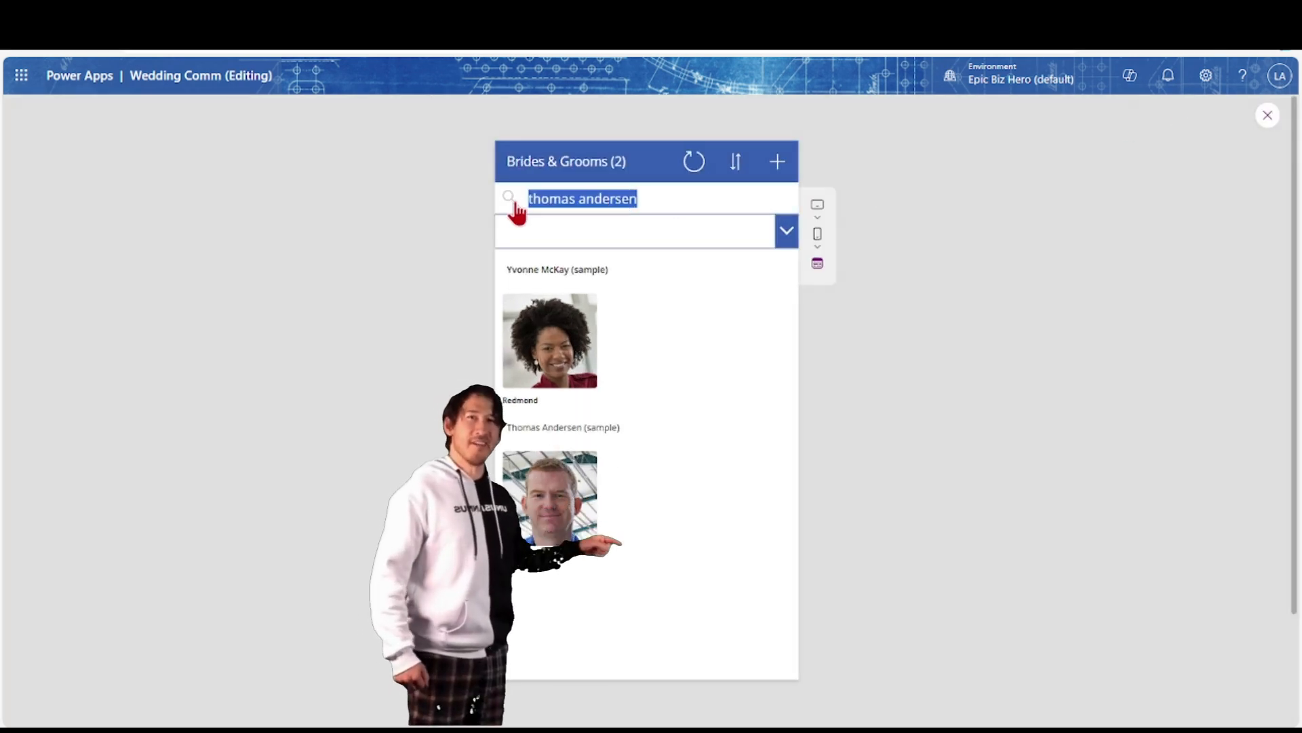
pyautogui.write('yvonne')
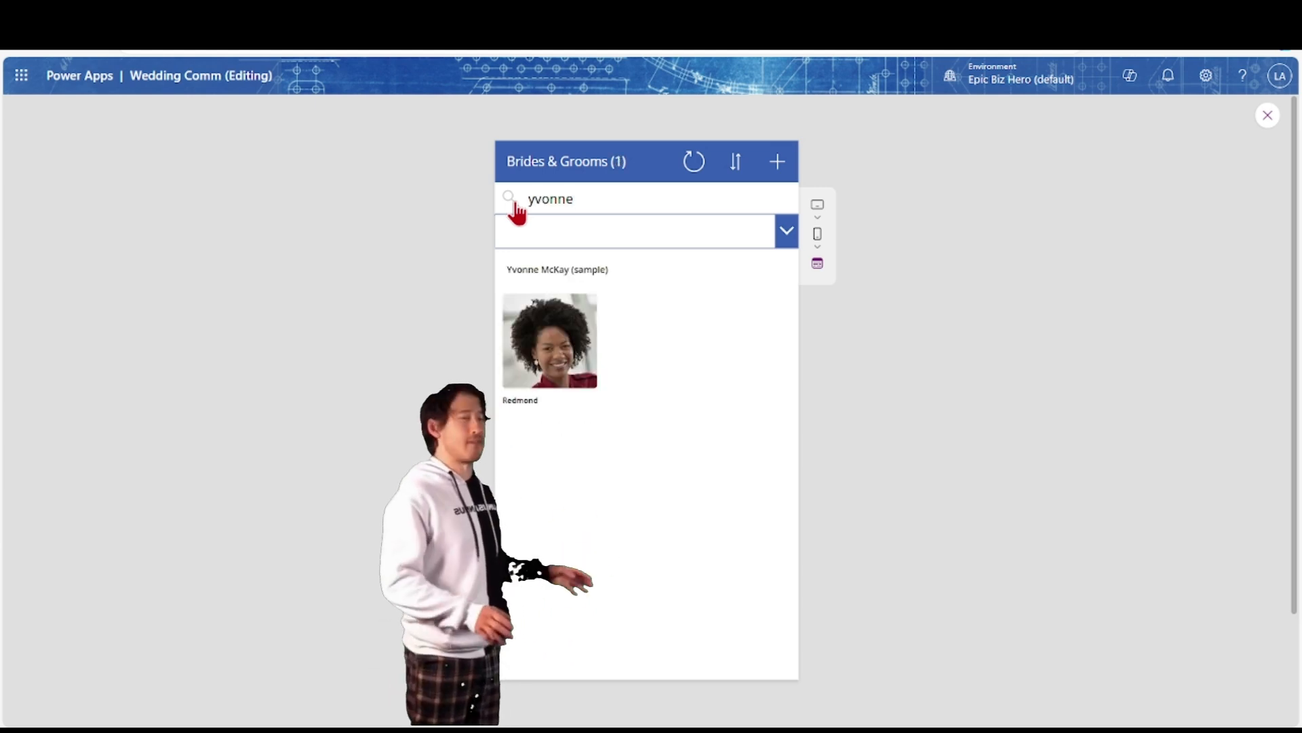
pyautogui.moveTo(604, 203); pyautogui.dragTo(511, 203)
pyautogui.press('BackSpace')
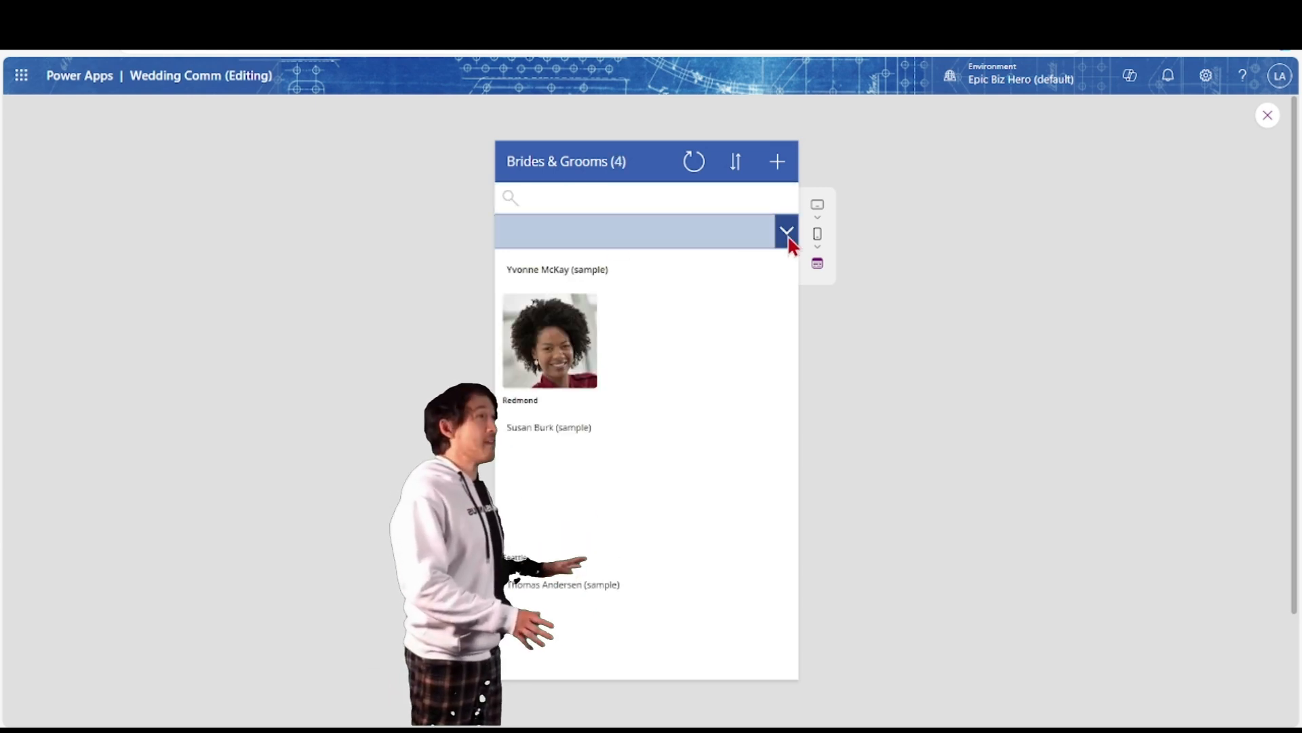
# Filter the previewed gallery by the second wedding party in the dropdown and return to editing
pyautogui.click(787, 233)
pyautogui.click(678, 290)
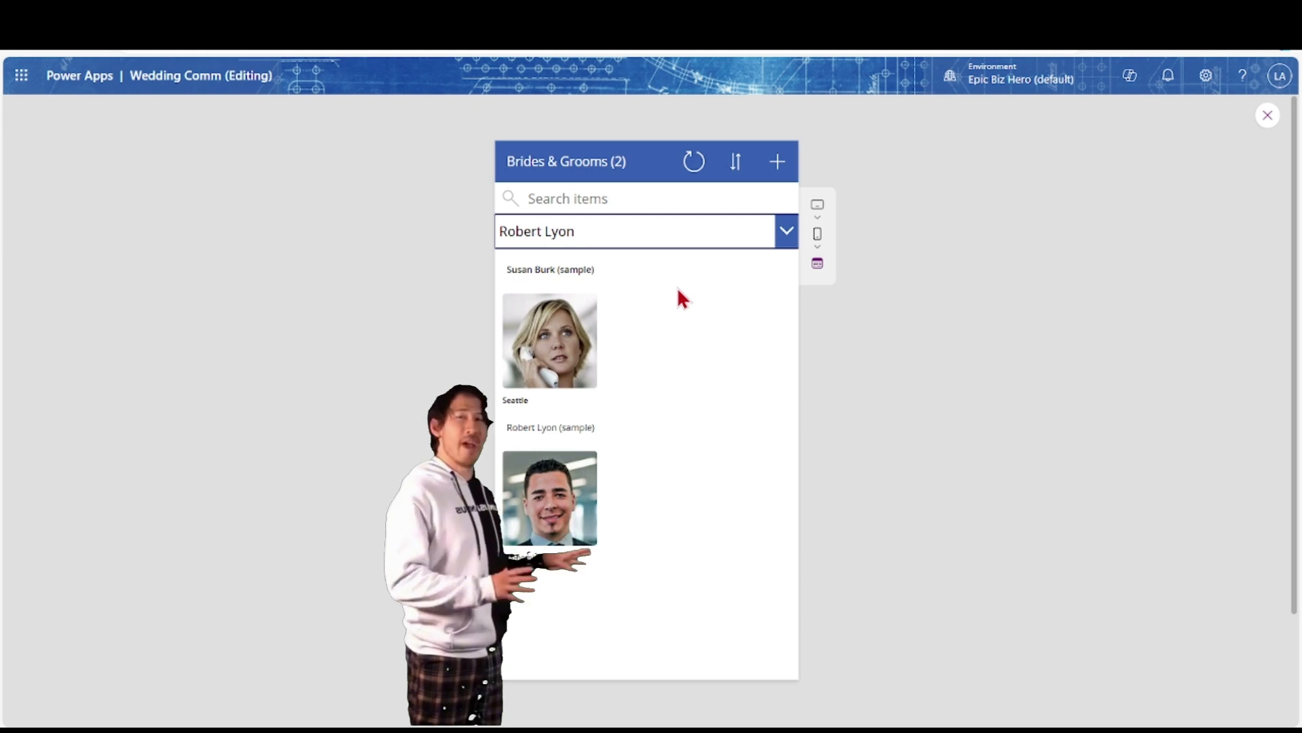
pyautogui.click(1267, 117)
# Turn on TextSearchBox1's Clear button and test it in preview by searching a bride's first name and clearing it
pyautogui.click(630, 249)
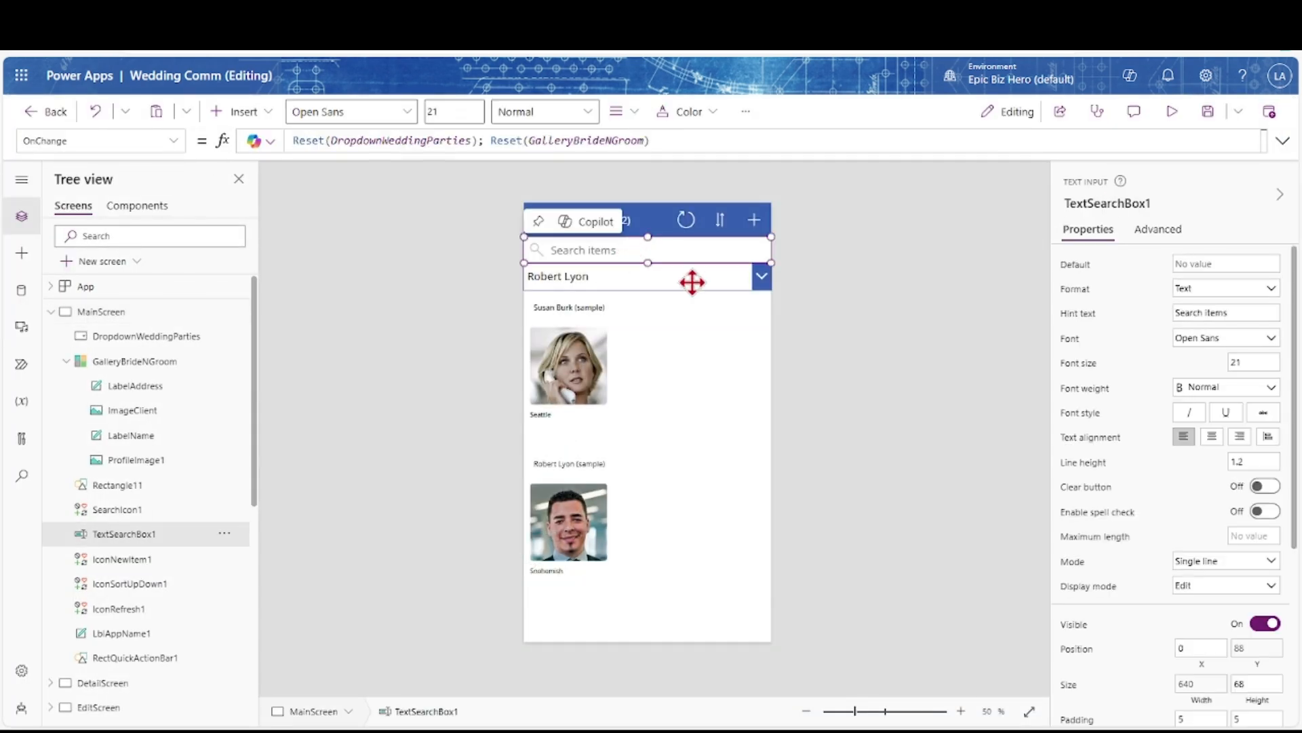
pyautogui.click(1265, 485)
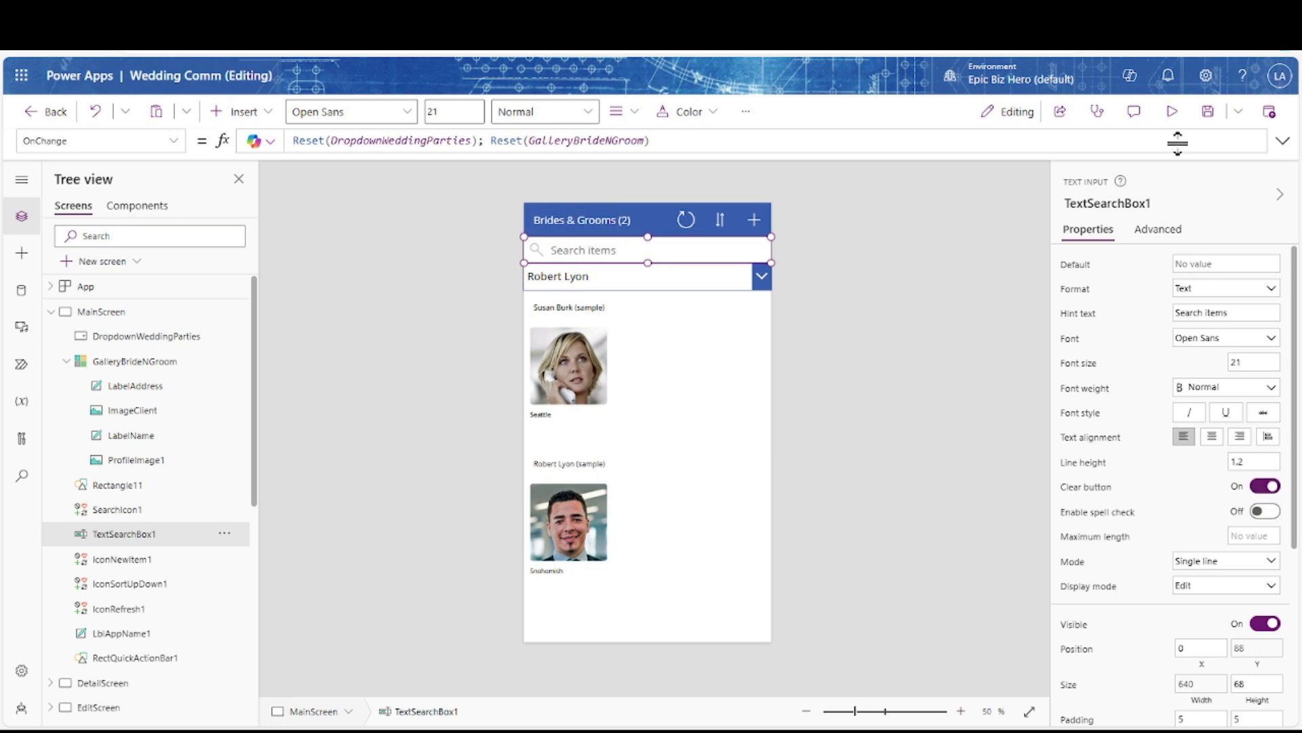
pyautogui.click(1172, 112)
pyautogui.click(616, 204)
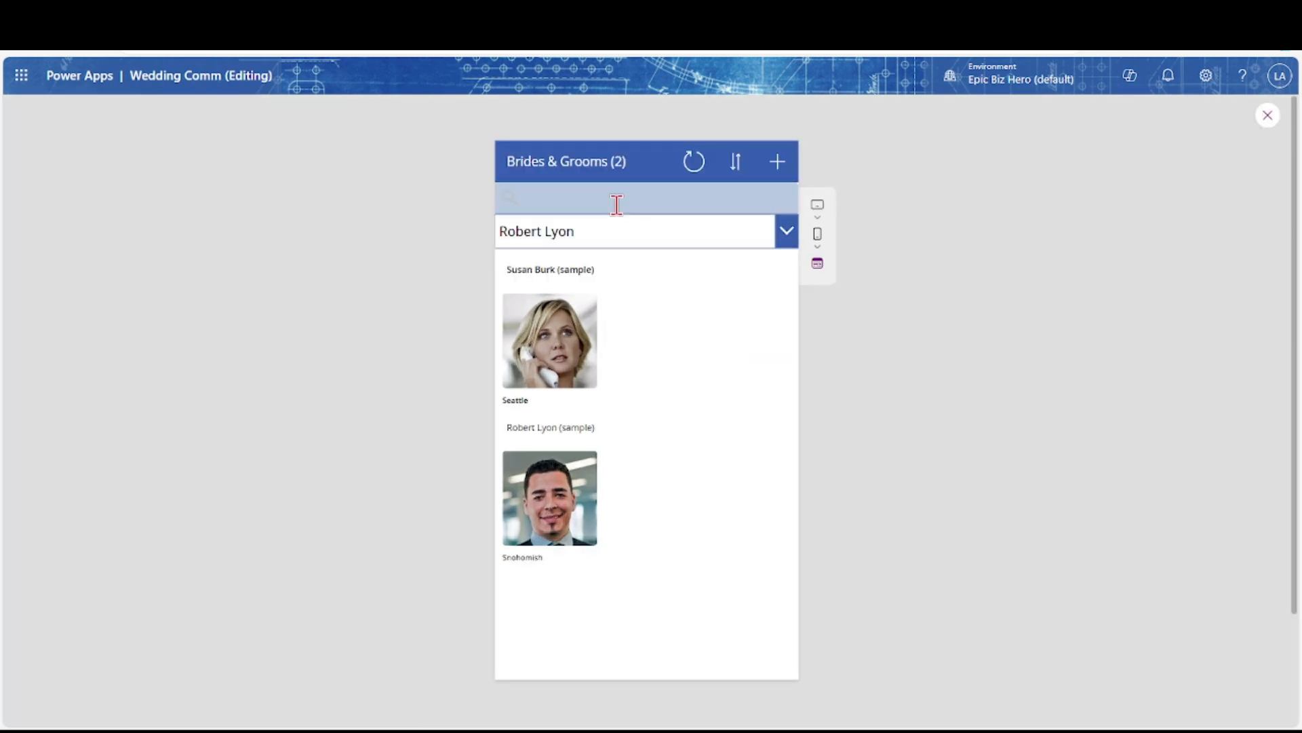
pyautogui.write('susan')
pyautogui.click(787, 198)
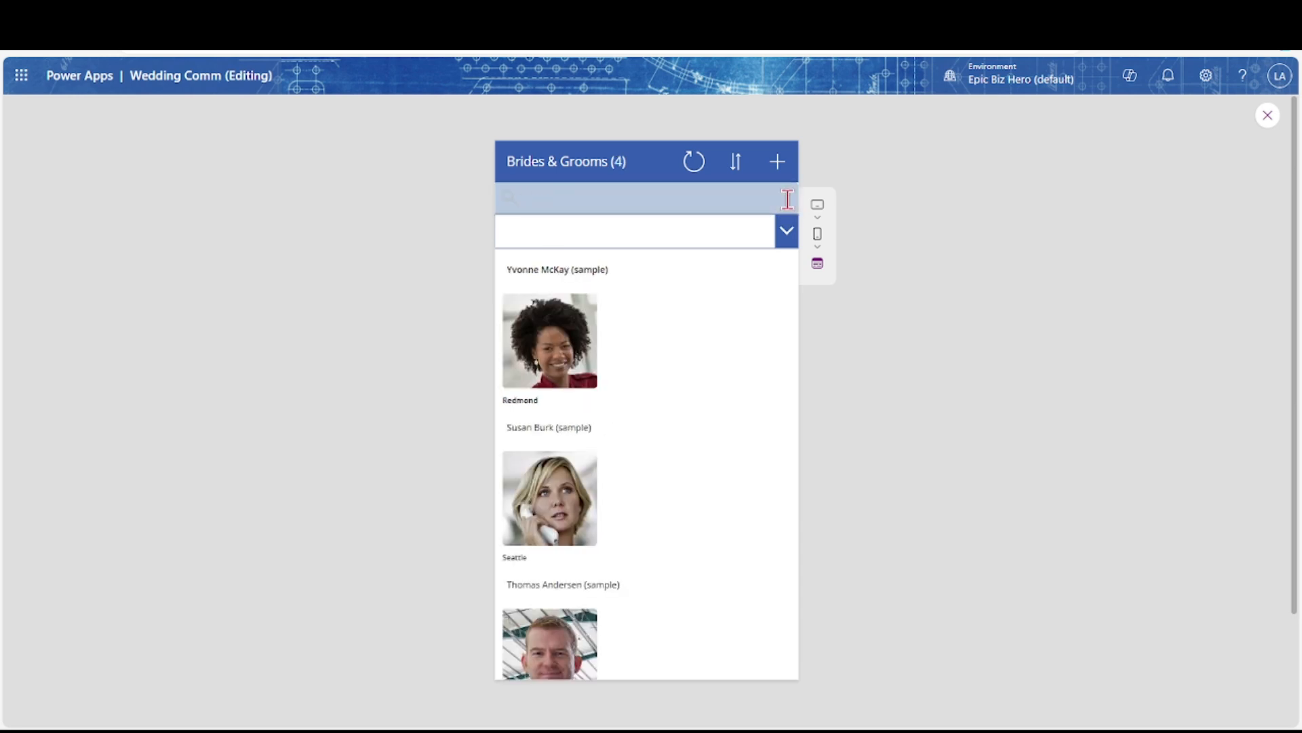
pyautogui.scroll(-3, 609, 366)
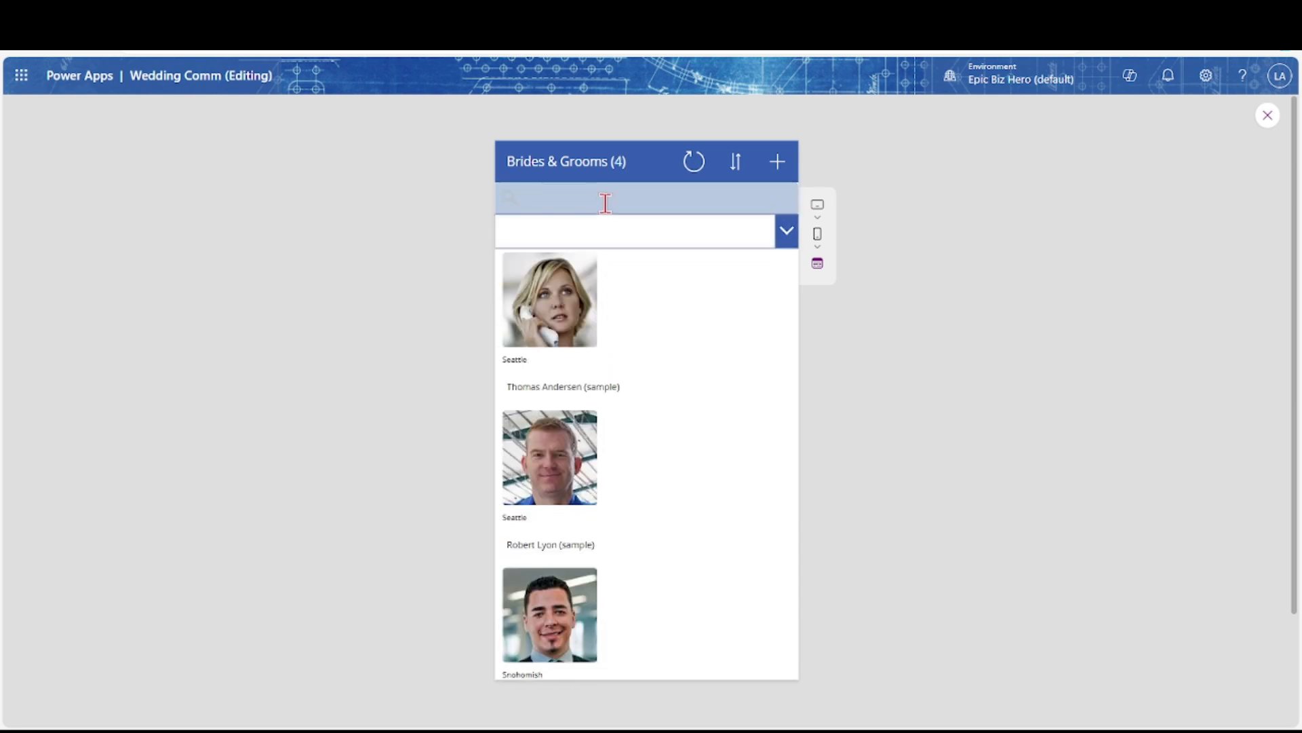
# Search the previewed gallery by a groom's first name, choose his wedding party in the dropdown, and return to editing
pyautogui.press('BackSpace')
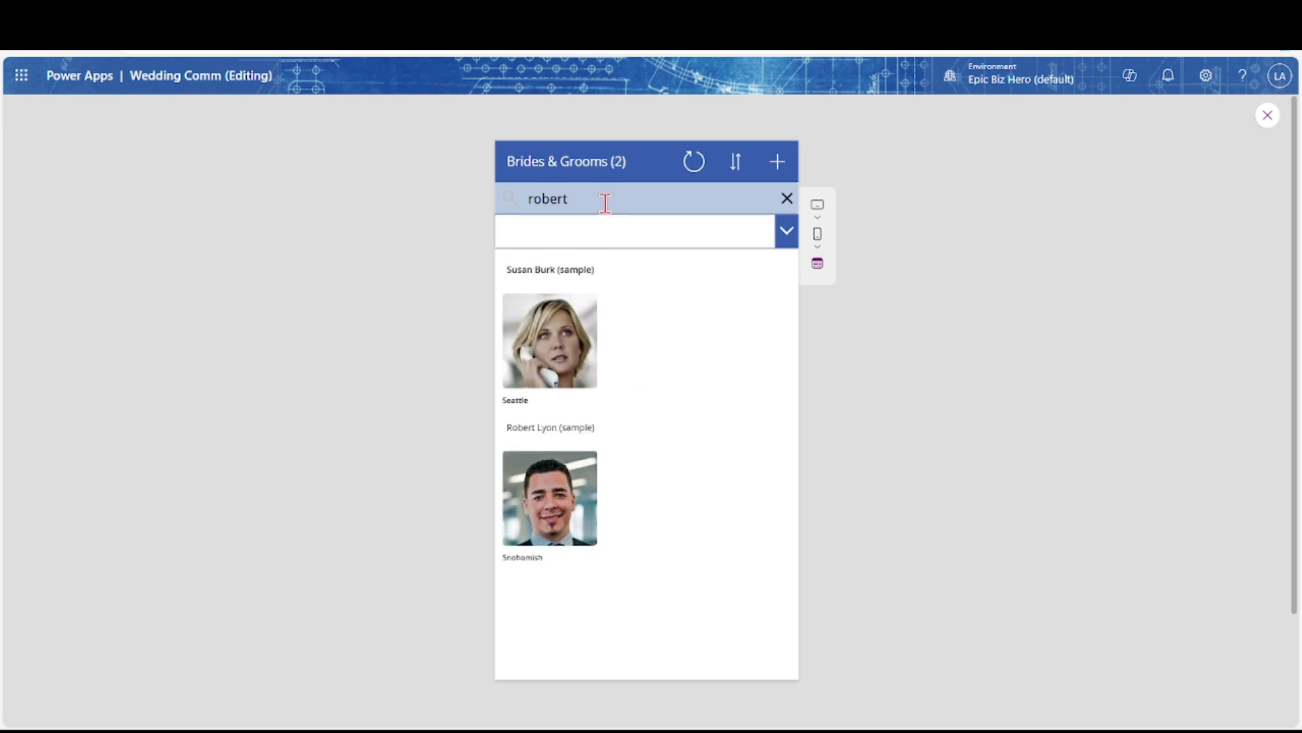
pyautogui.click(789, 239)
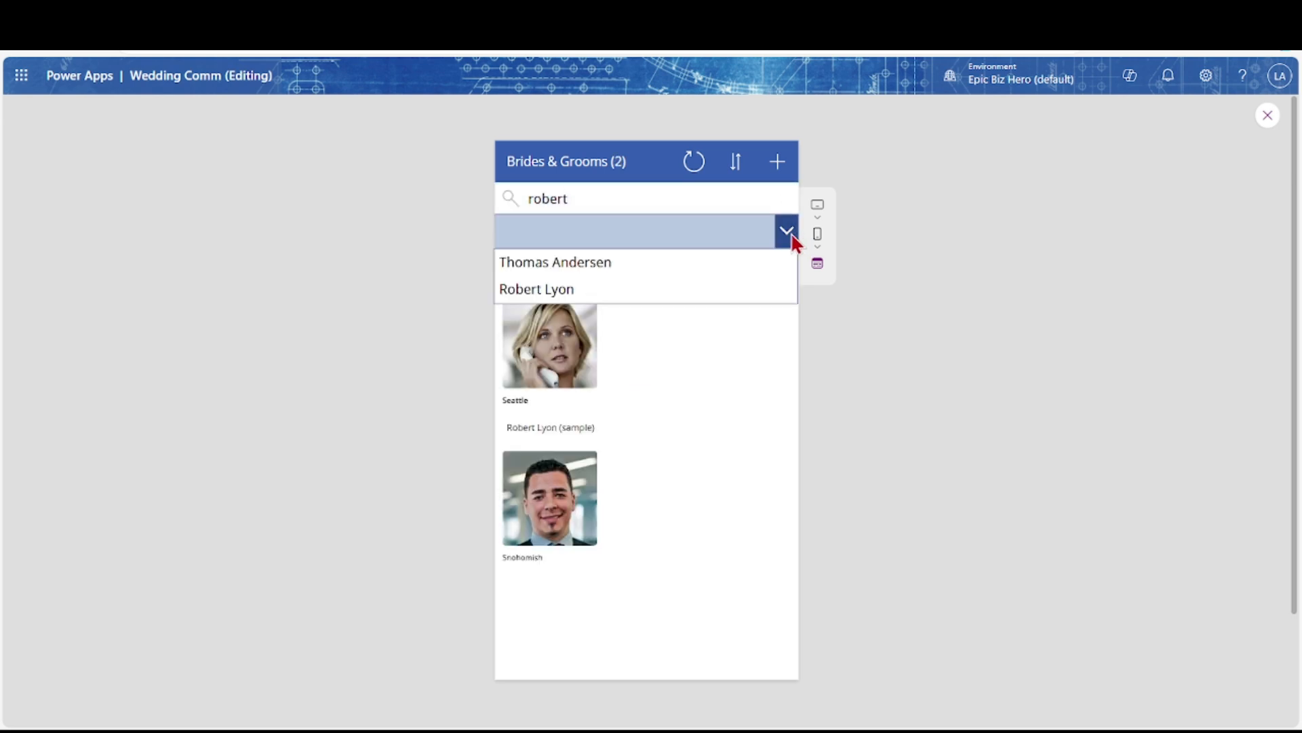
pyautogui.click(635, 290)
pyautogui.click(1267, 117)
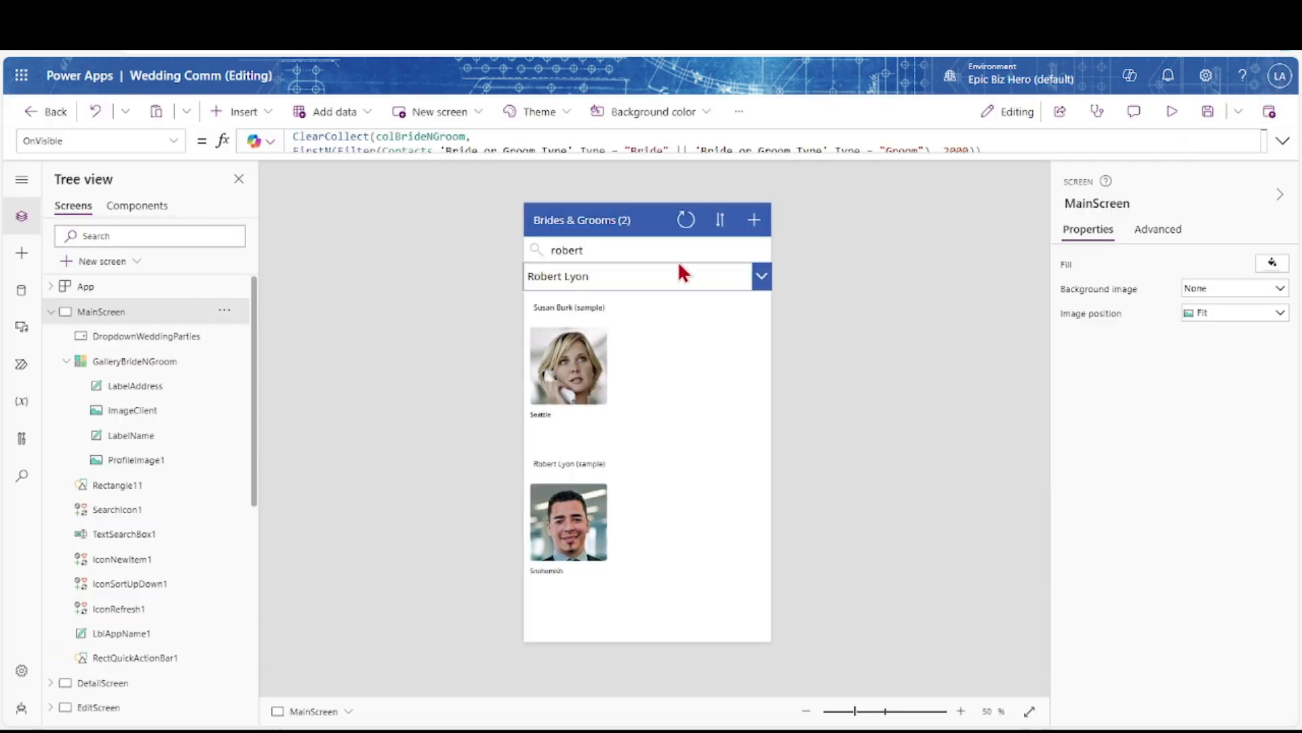
# Set DropdownWeddingParties' OnChange formula to Reset(TextSearchBox1)
pyautogui.click(674, 271)
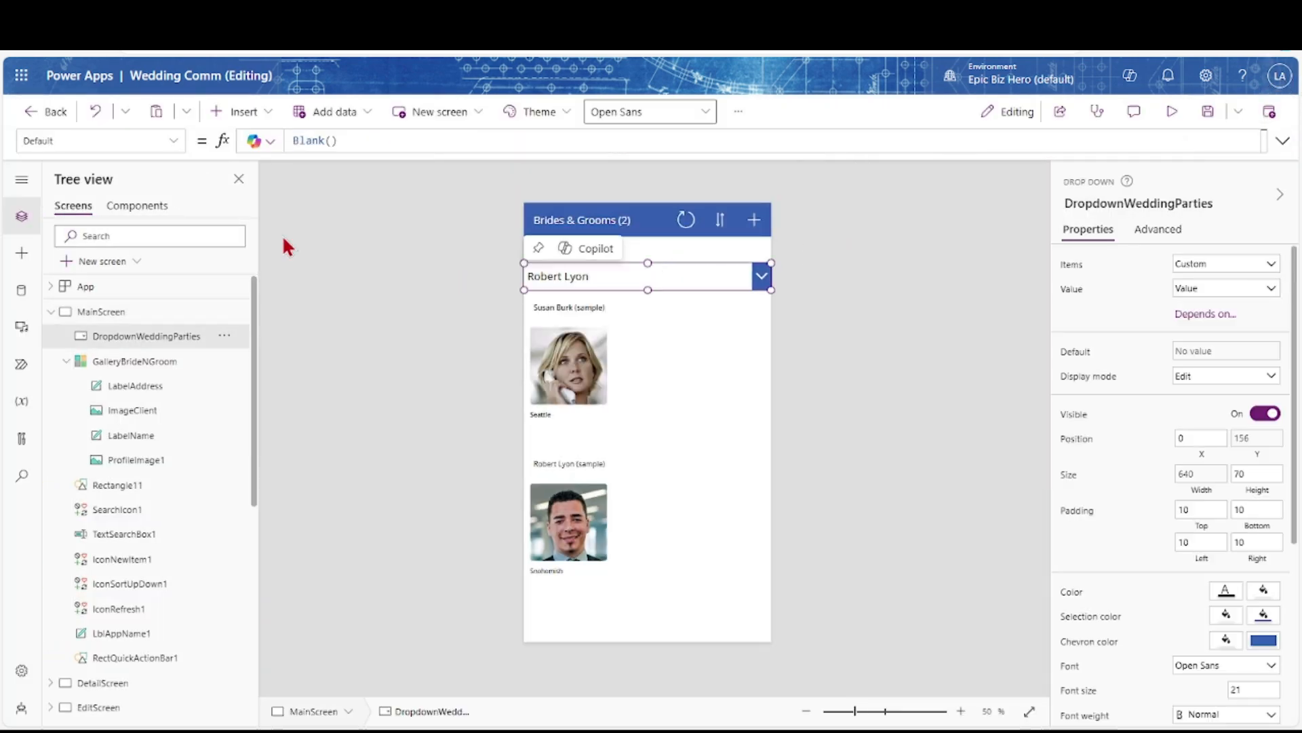
pyautogui.click(174, 141)
pyautogui.scroll(-10, 76, 356)
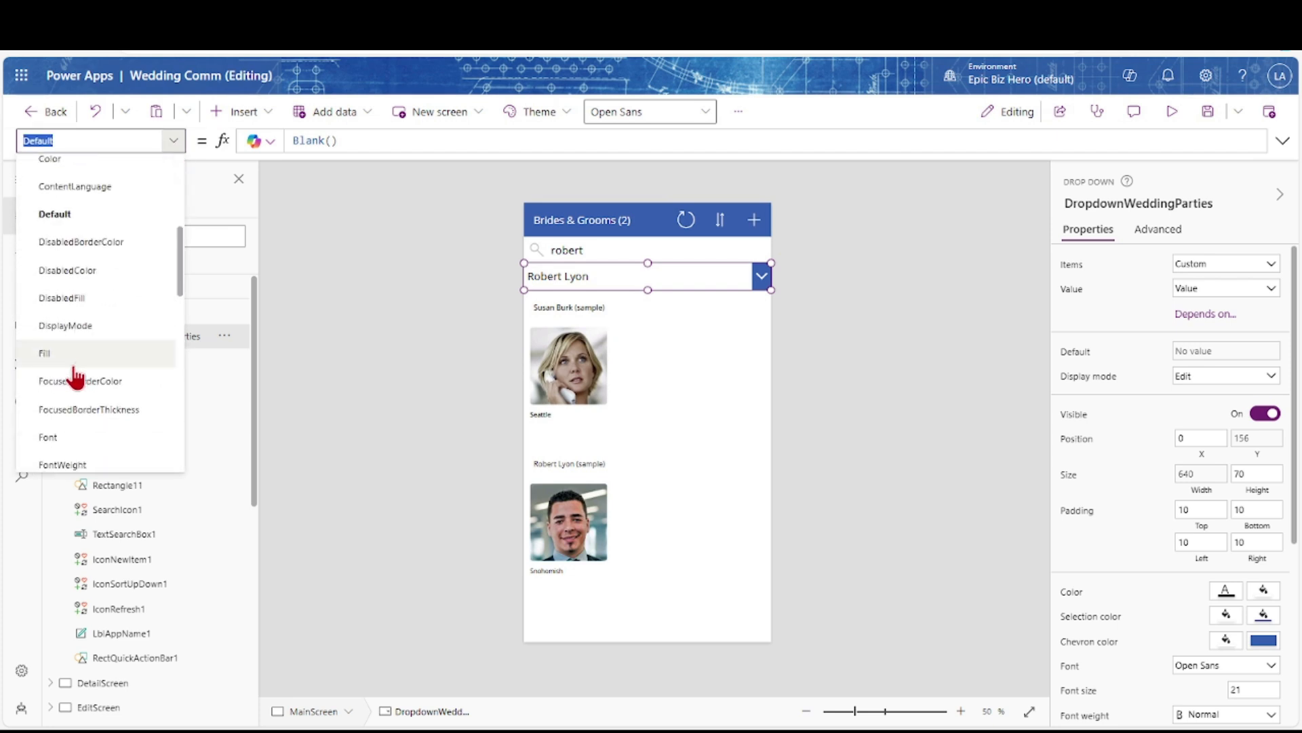
pyautogui.click(74, 339)
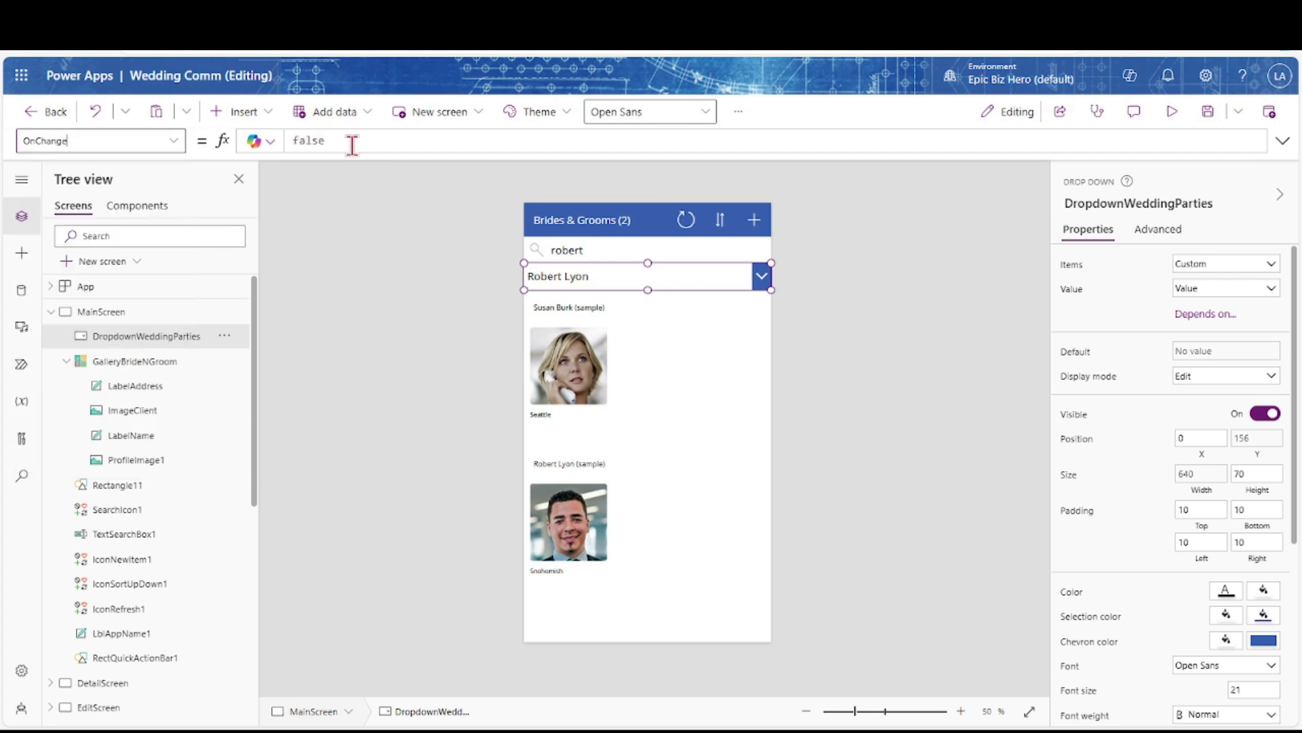
pyautogui.moveTo(348, 143); pyautogui.dragTo(292, 143)
pyautogui.write('Reset(')
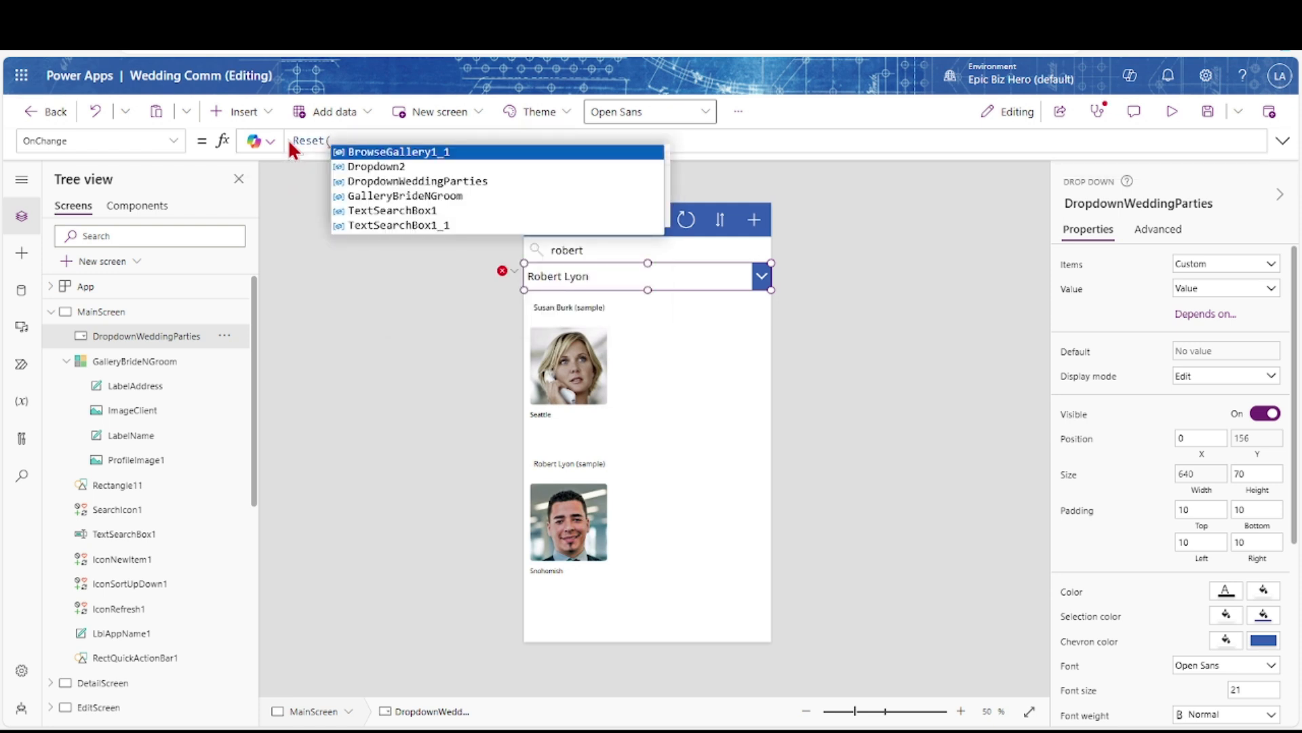
pyautogui.write('textsear')
pyautogui.press('Tab')
pyautogui.write(')')
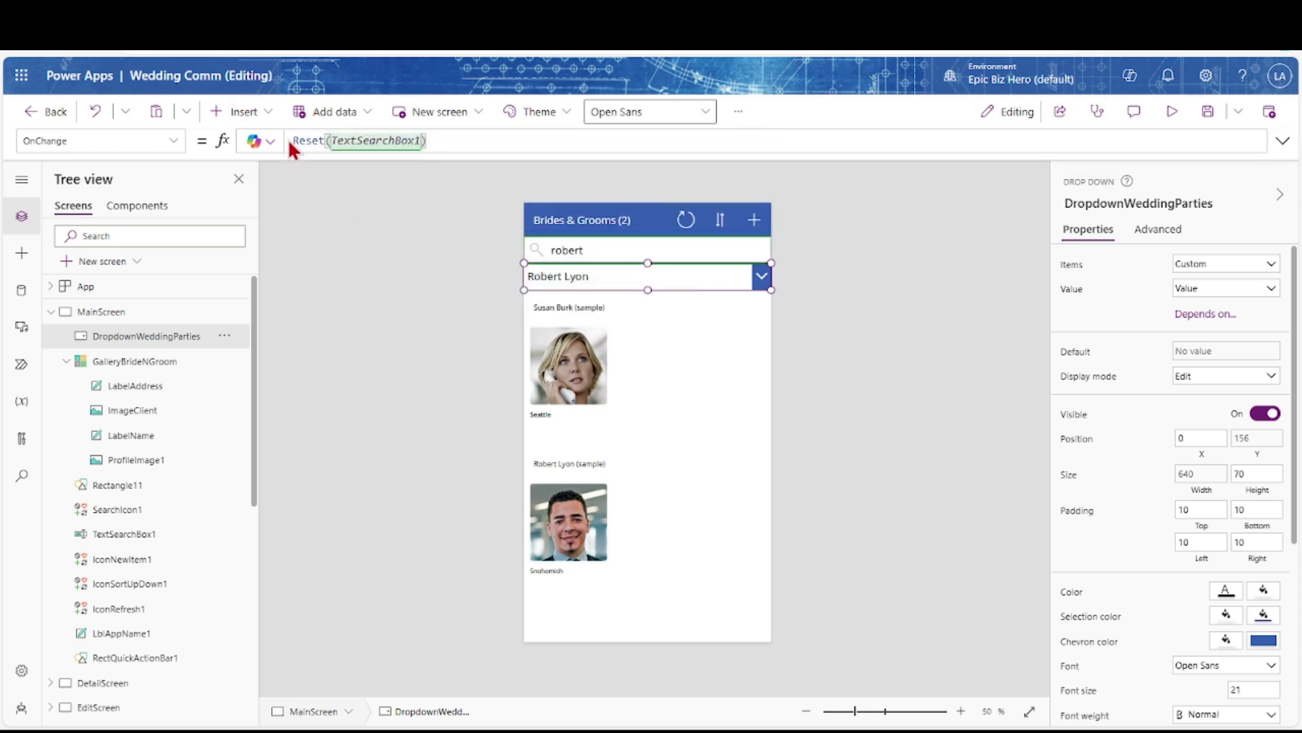
# Preview the app, choose the first wedding party to test the search box reset, and return to editing
pyautogui.click(1172, 112)
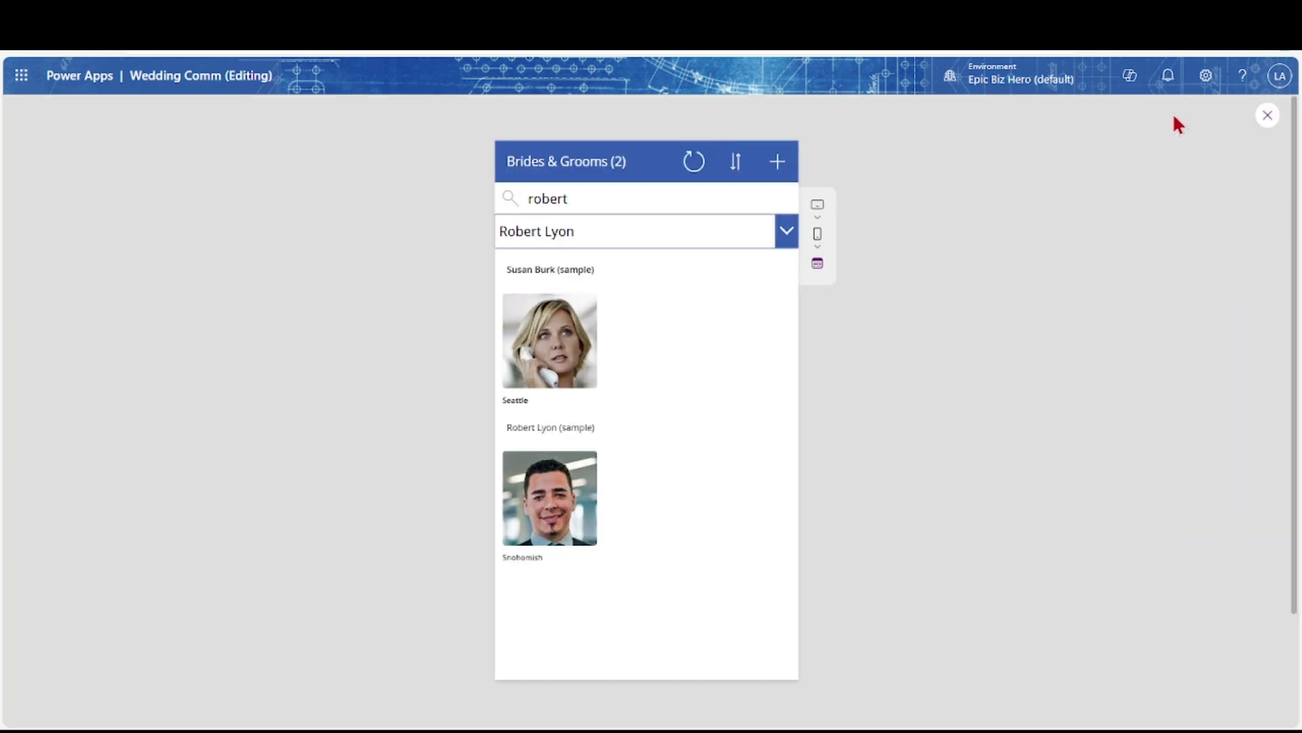
pyautogui.click(786, 230)
pyautogui.click(716, 261)
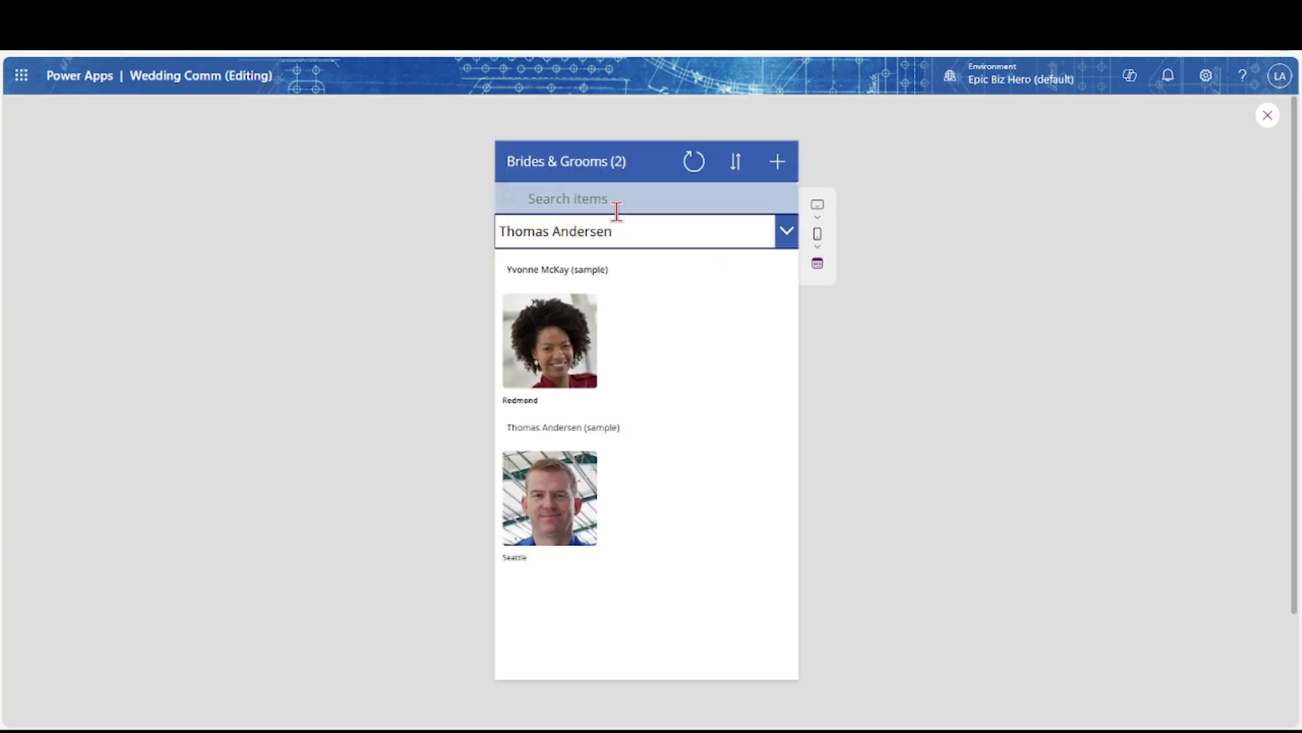
pyautogui.click(1266, 115)
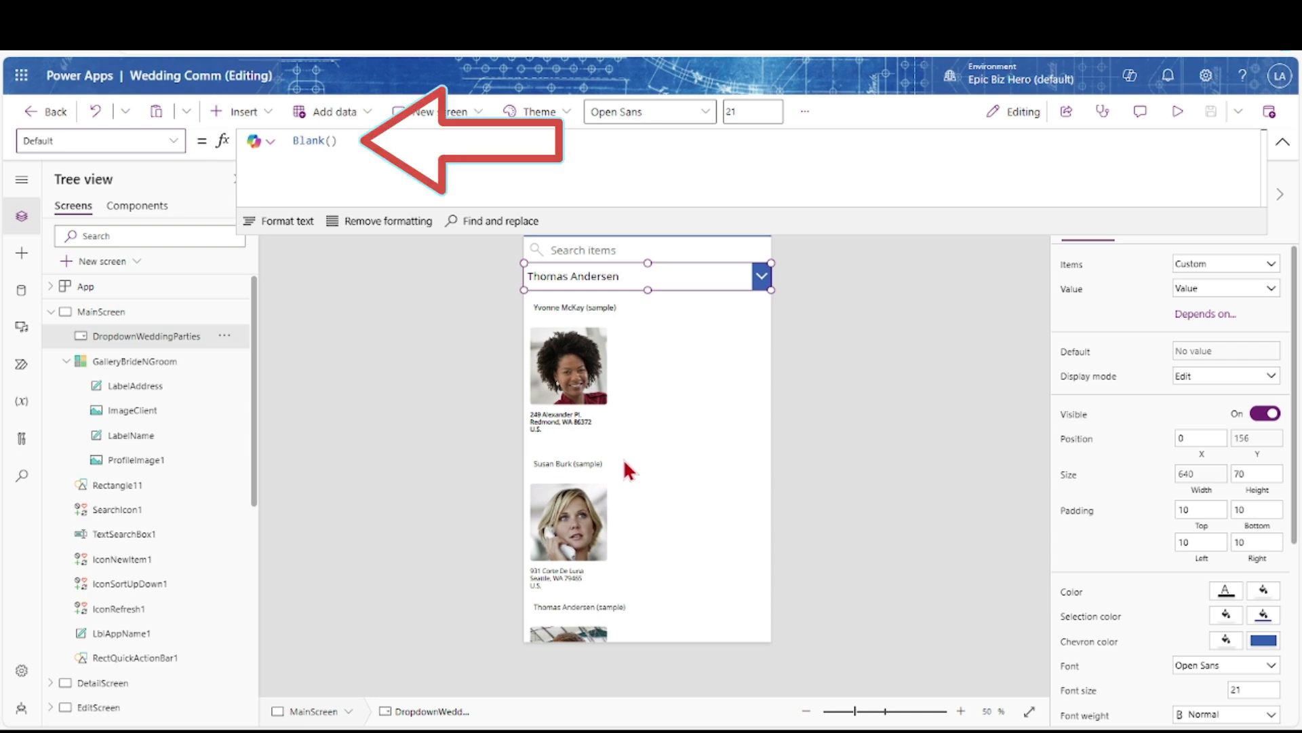
# Clear GalleryBrideNGroom's Items formula and start a new one with SortByColumns(
pyautogui.click(630, 495)
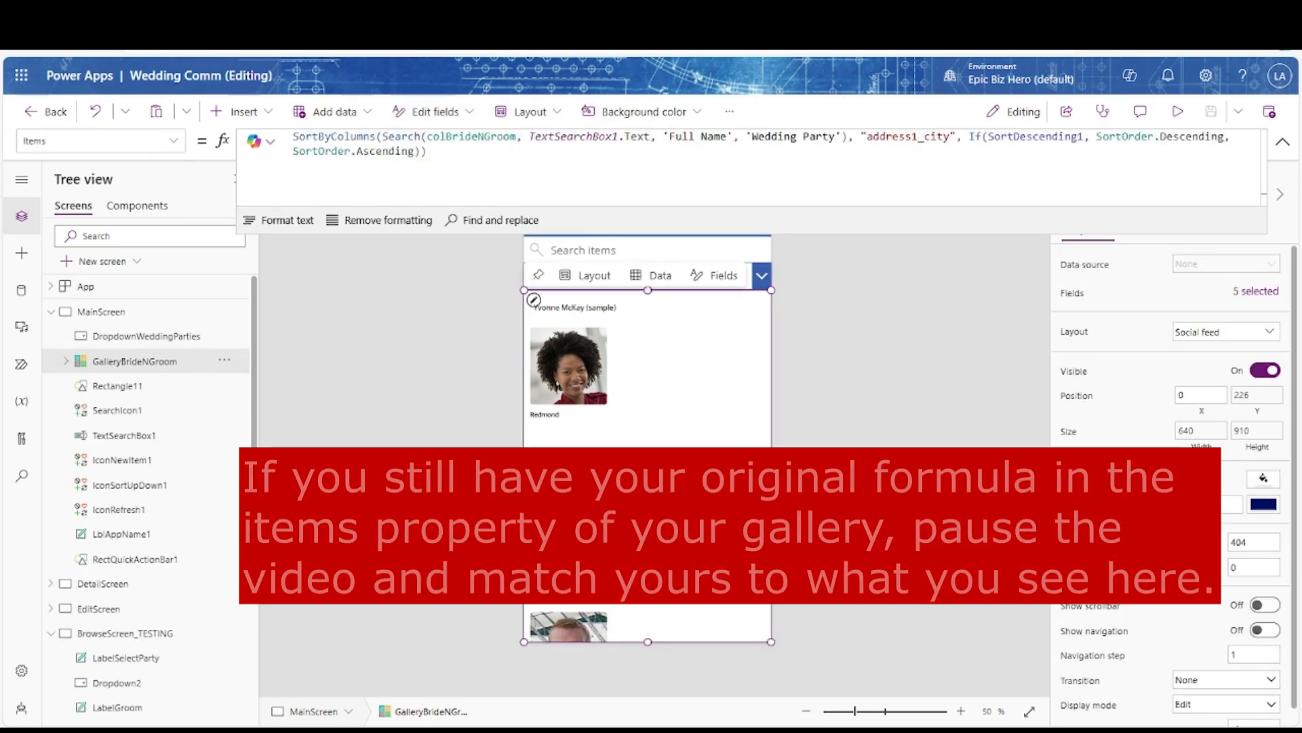
pyautogui.moveTo(426, 150); pyautogui.dragTo(325, 151)
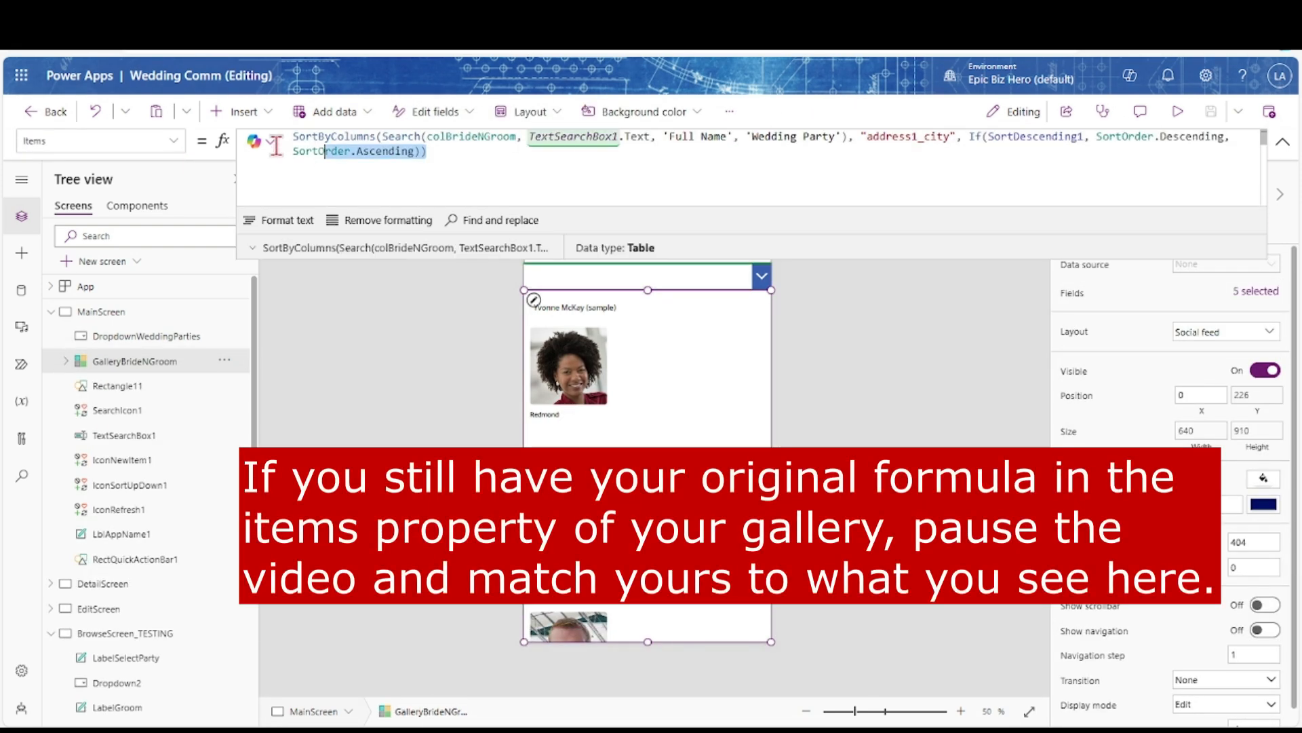
pyautogui.moveTo(434, 157); pyautogui.dragTo(282, 140)
pyautogui.press('BackSpace')
pyautogui.write('S')
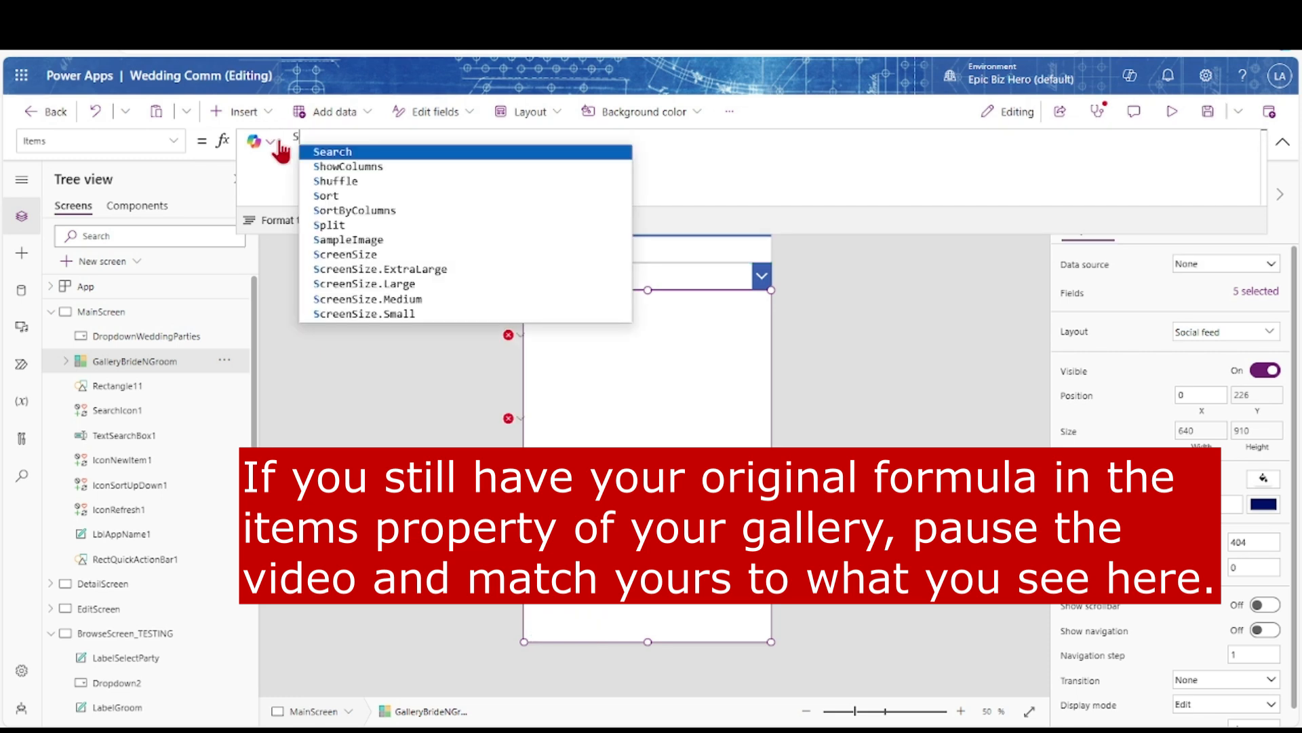
pyautogui.write('ortByColumns(')
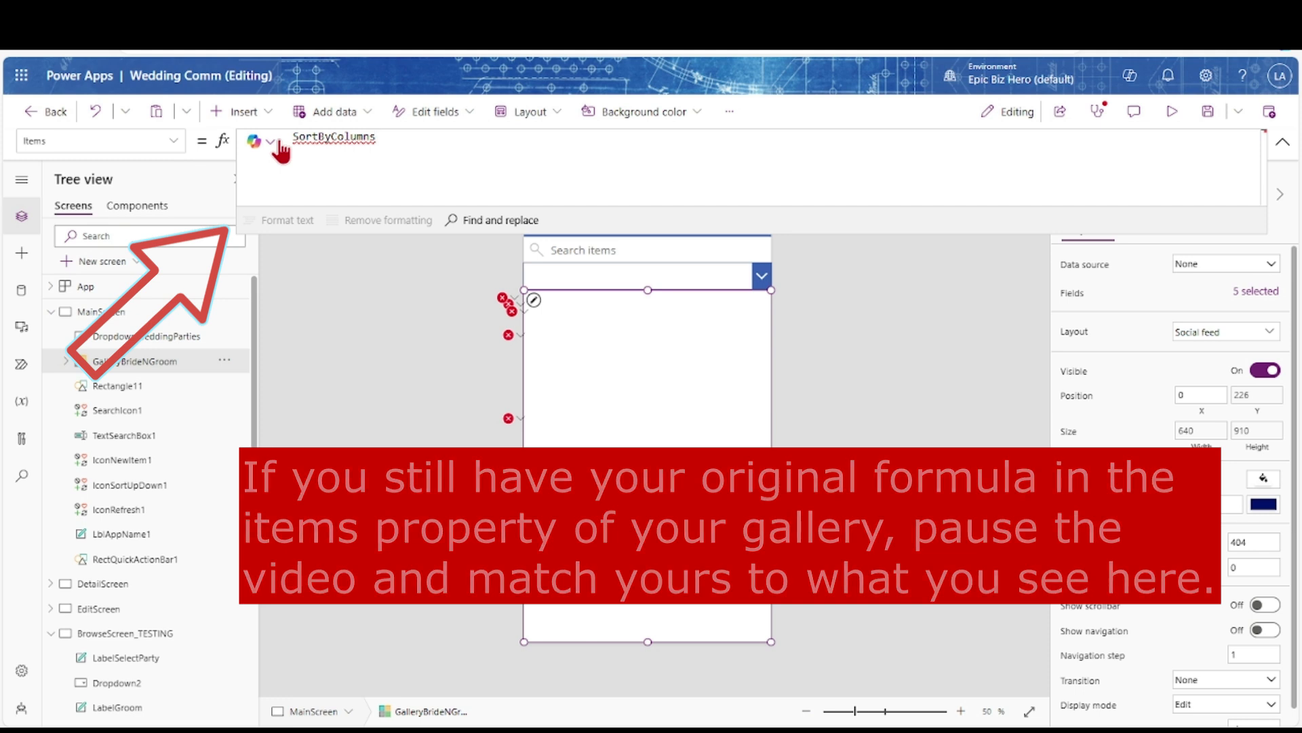
pyautogui.press('Tab')
pyautogui.press('BackSpace')
pyautogui.press('BackSpace')
pyautogui.press('BackSpace')
pyautogui.press('BackSpace')
pyautogui.press('BackSpace')
pyautogui.press('BackSpace')
pyautogui.press('BackSpace')
pyautogui.press('BackSpace')
pyautogui.press('BackSpace')
pyautogui.press('BackSpace')
pyautogui.press('BackSpace')
pyautogui.press('BackSpace')
pyautogui.press('BackSpace')
pyautogui.press('BackSpace')
pyautogui.press('BackSpace')
pyautogui.press('BackSpace')
pyautogui.press('BackSpace')
pyautogui.press('BackSpace')
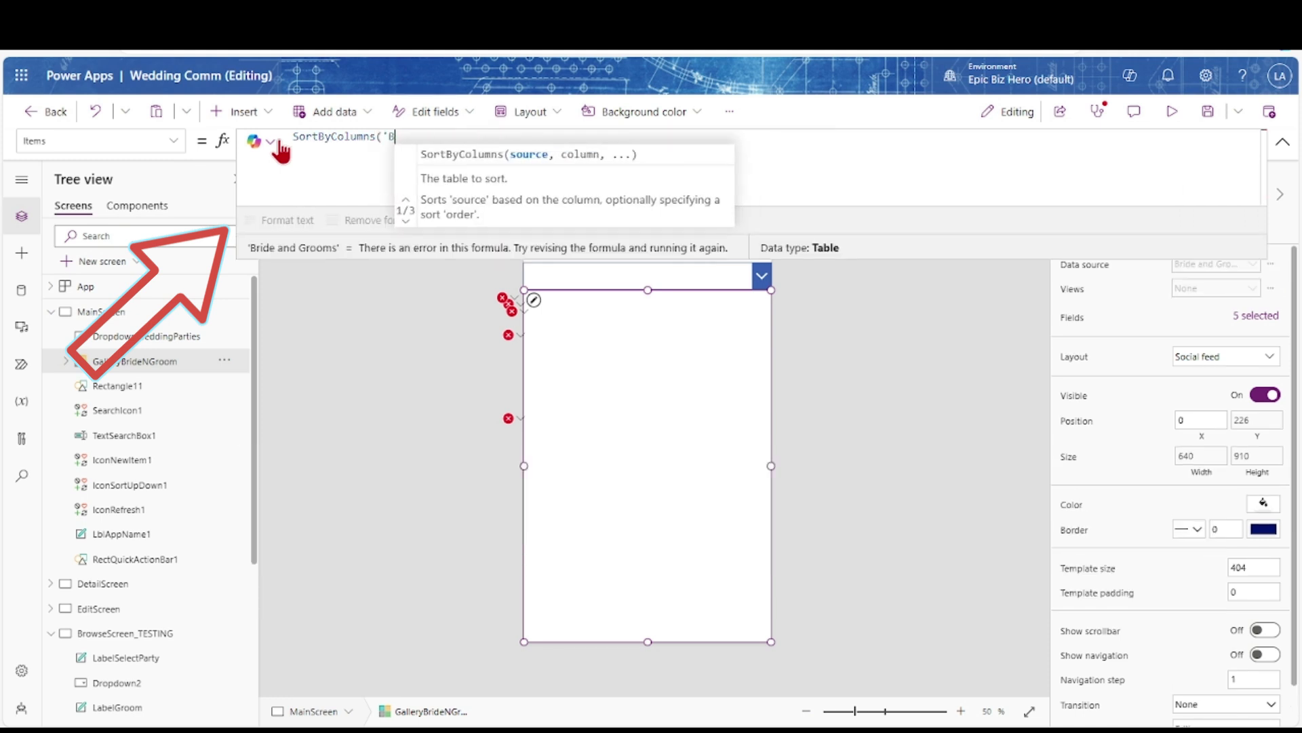
# Continue the formula with Search(Filter(colBrideNGroom, 'Wedding Party' = DropdownWeddingParties.Selected.Value as the table to sort
pyautogui.write('Search')
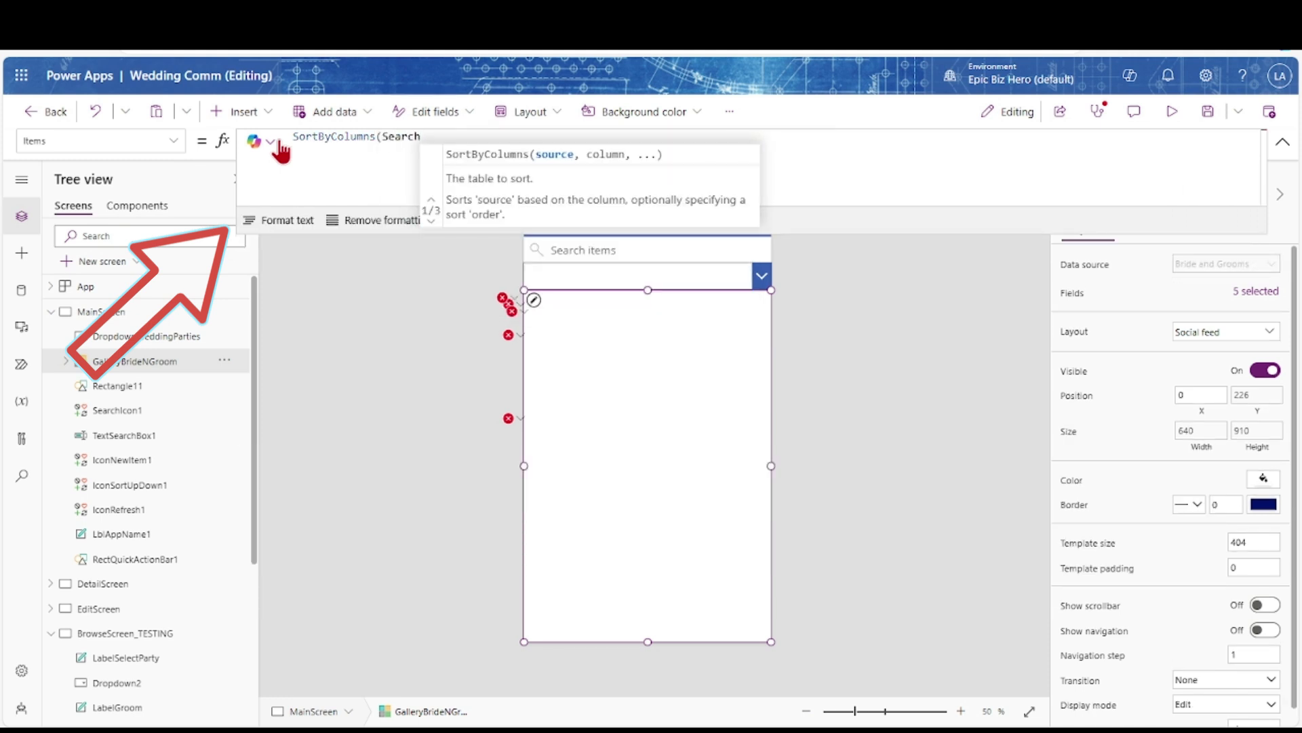
pyautogui.write('(Filter')
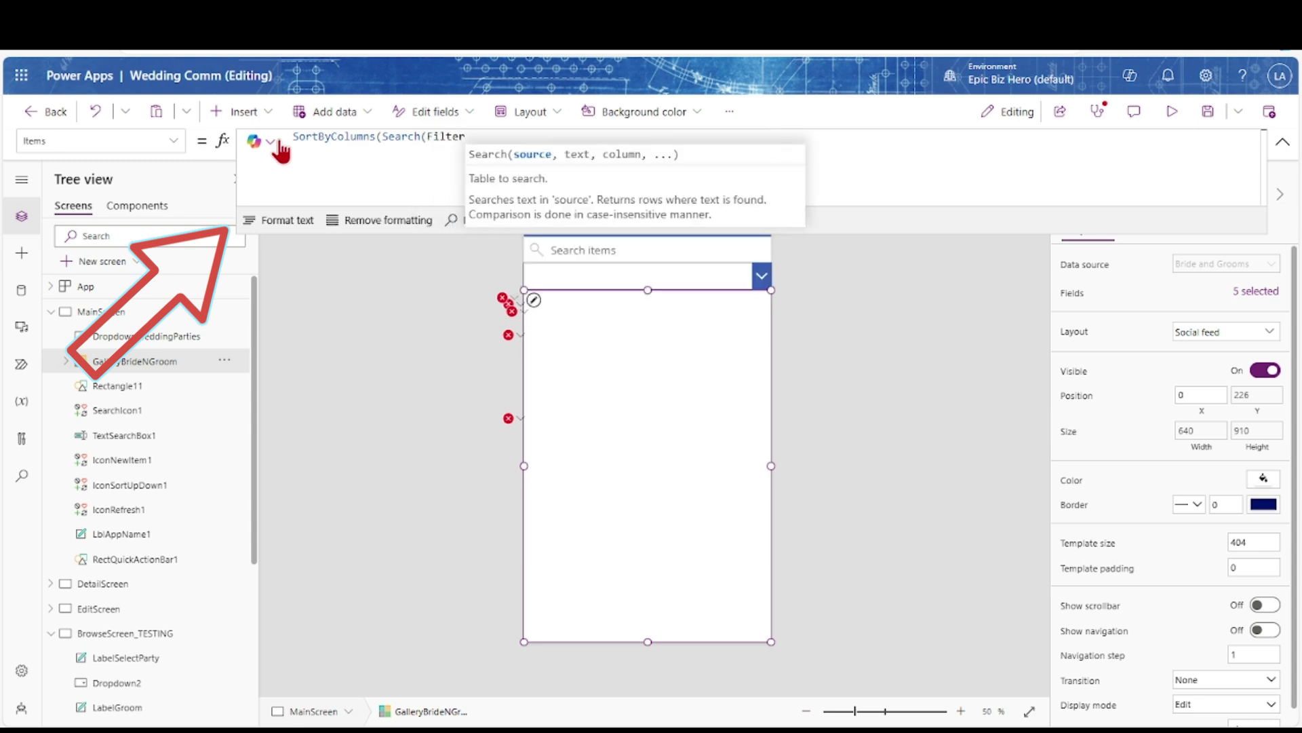
pyautogui.write('(colBrideNGroom,')
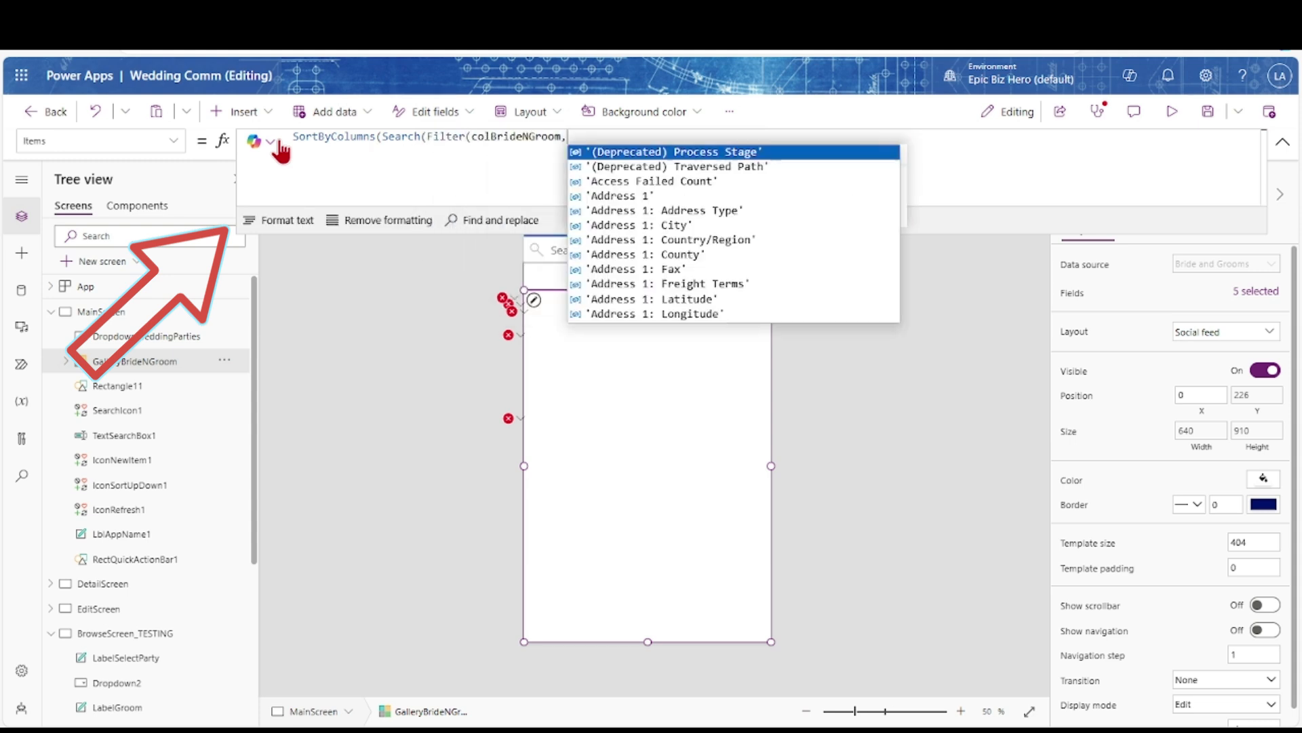
pyautogui.write(" 'Wedding Party'")
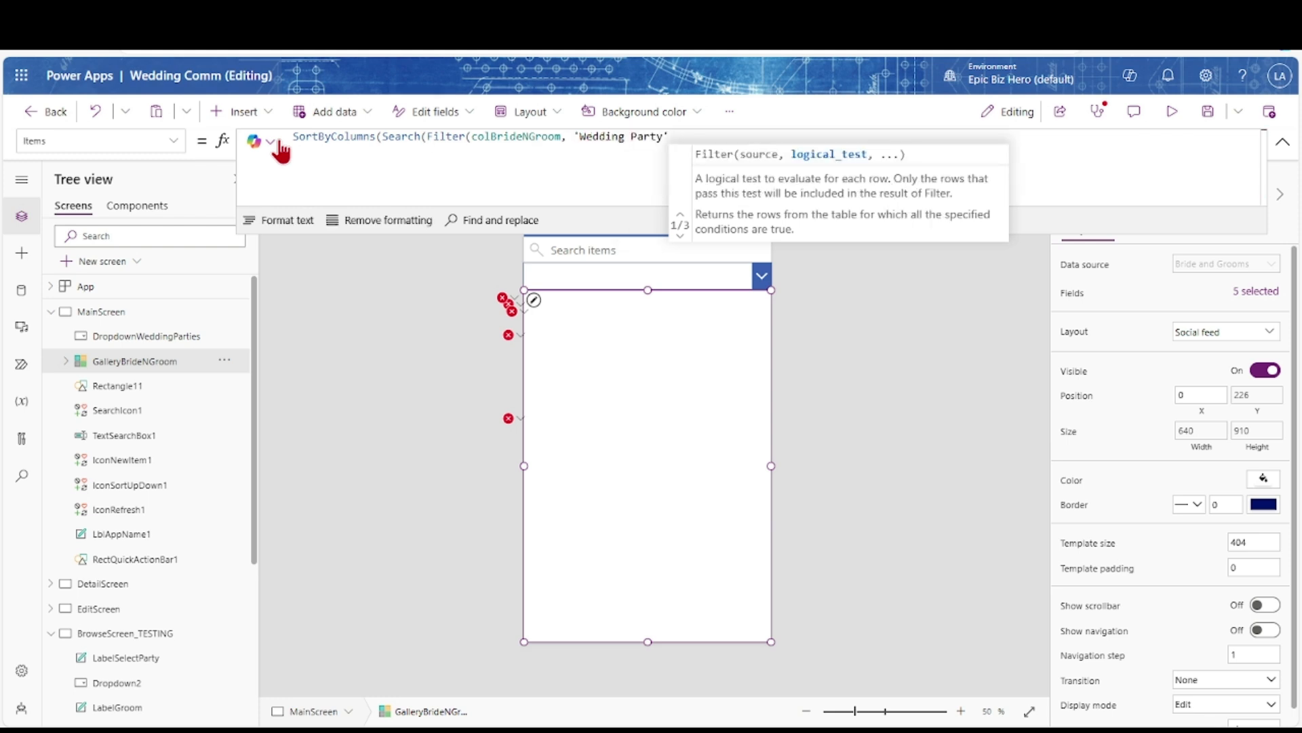
pyautogui.write(' = dropdownwe')
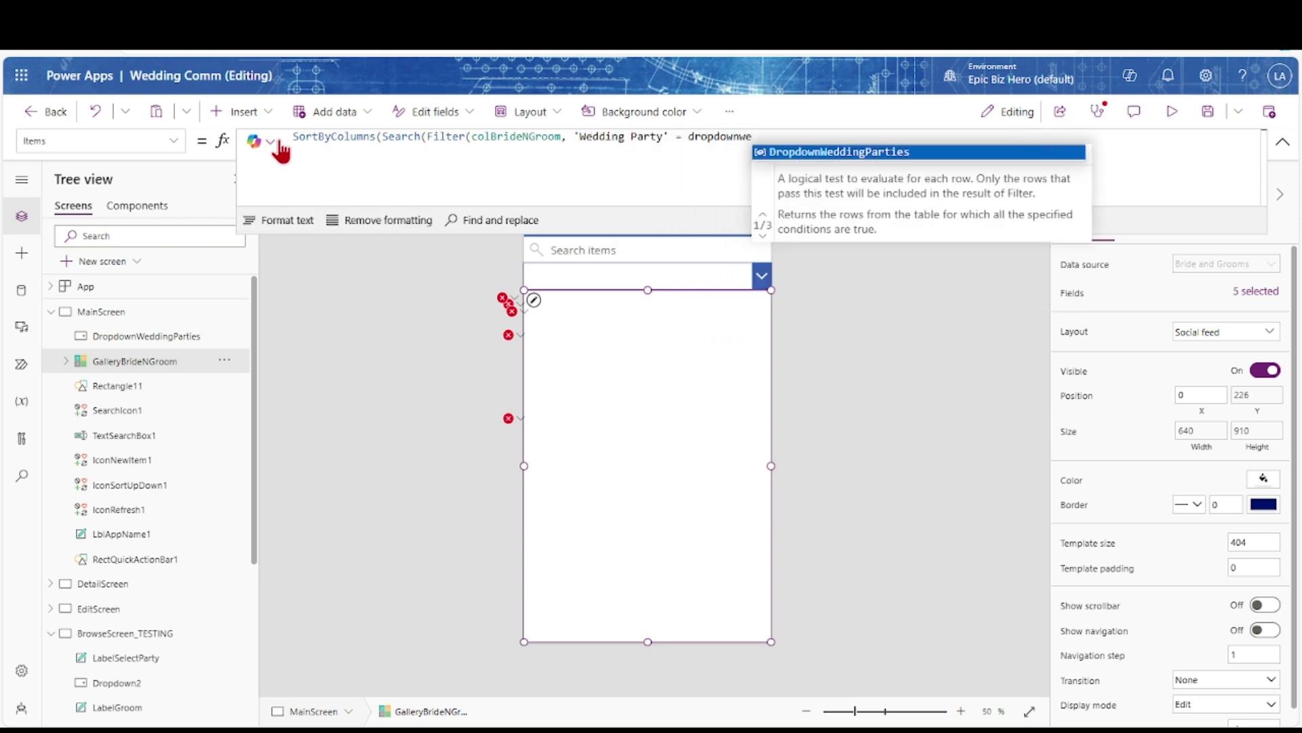
pyautogui.press('Tab')
pyautogui.write('.')
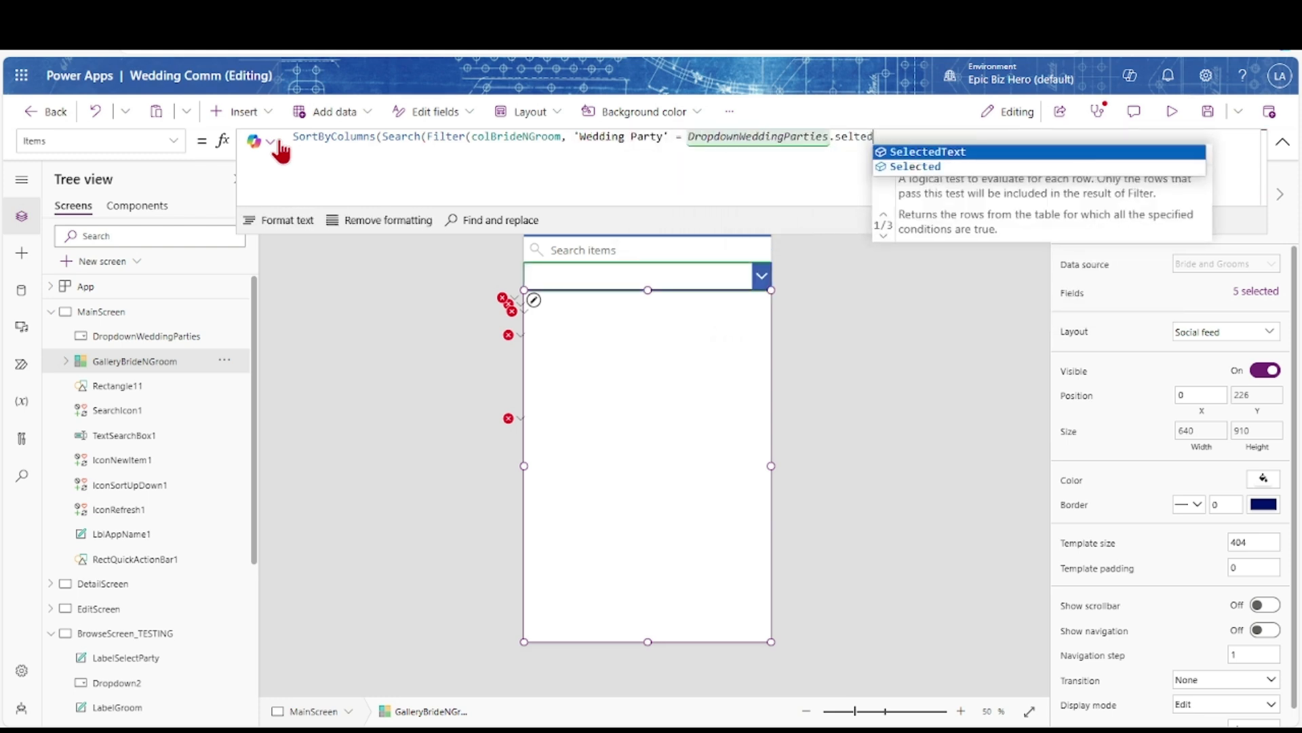
pyautogui.press('Down')
pyautogui.press('Tab')
pyautogui.write('.Value ')
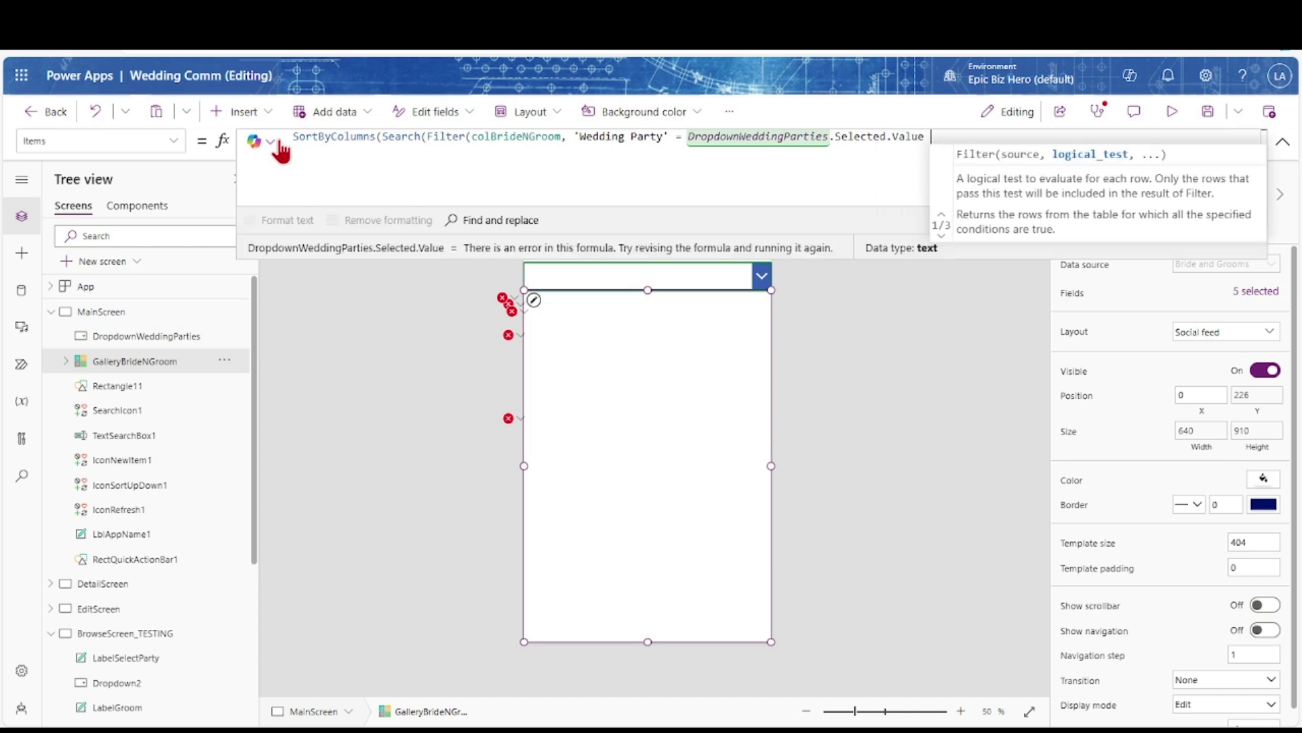
# Extend the Filter condition with || IsBlank(DropdownWeddingParties.Selected.Value
pyautogui.write('|| is')
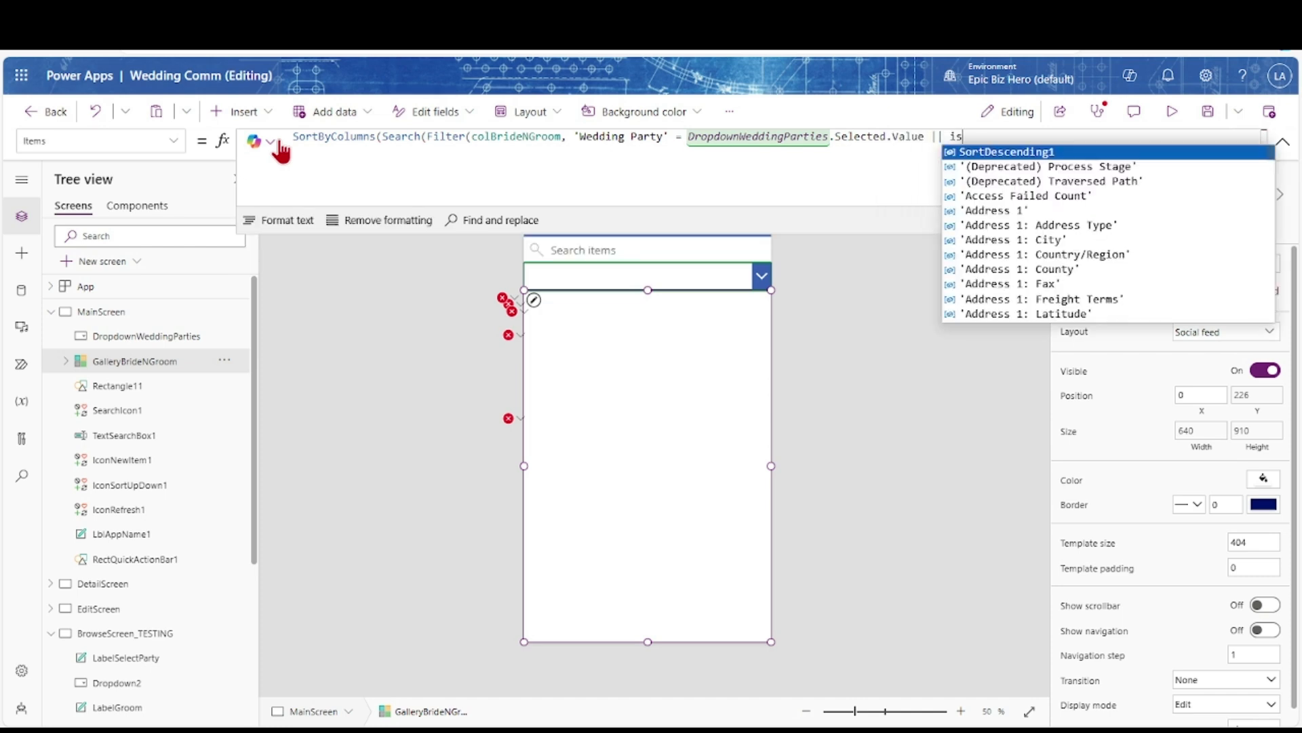
pyautogui.press('Tab')
pyautogui.write('(dropdown')
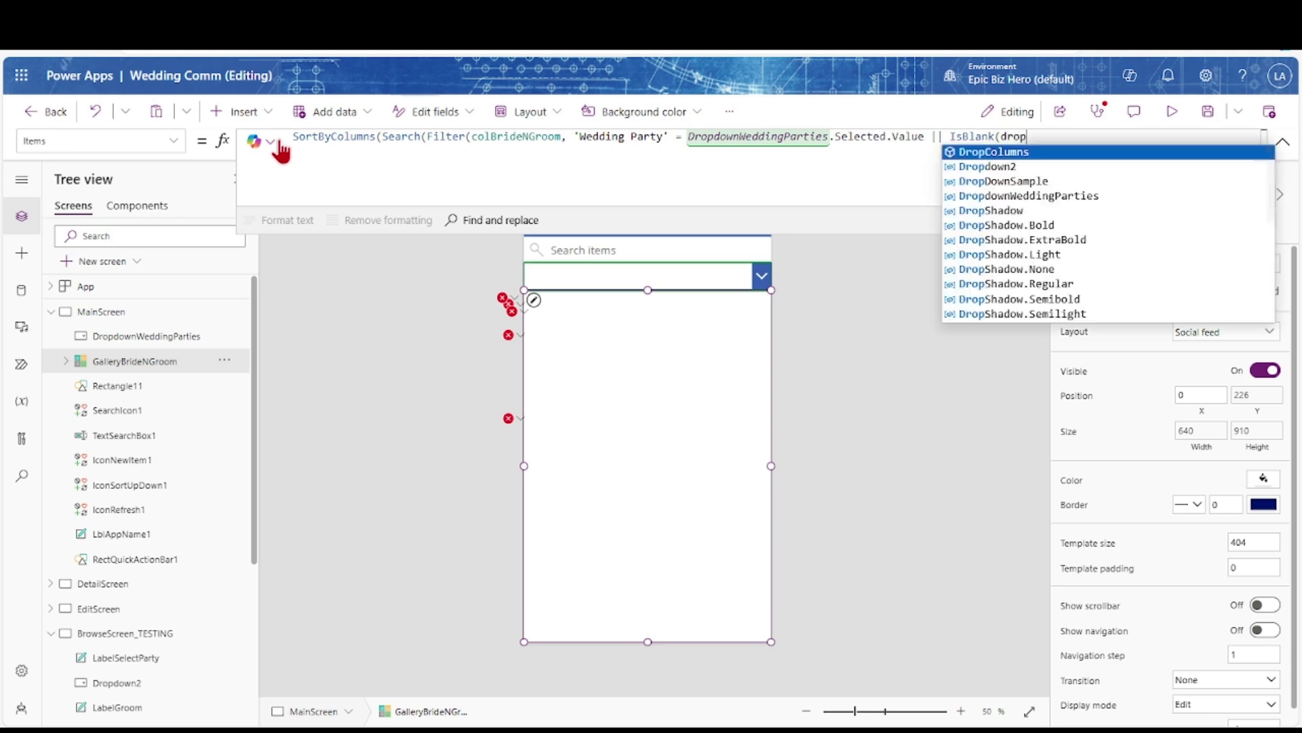
pyautogui.press('Tab')
pyautogui.write('.se')
pyautogui.press('Tab')
pyautogui.write('.')
pyautogui.press('Tab')
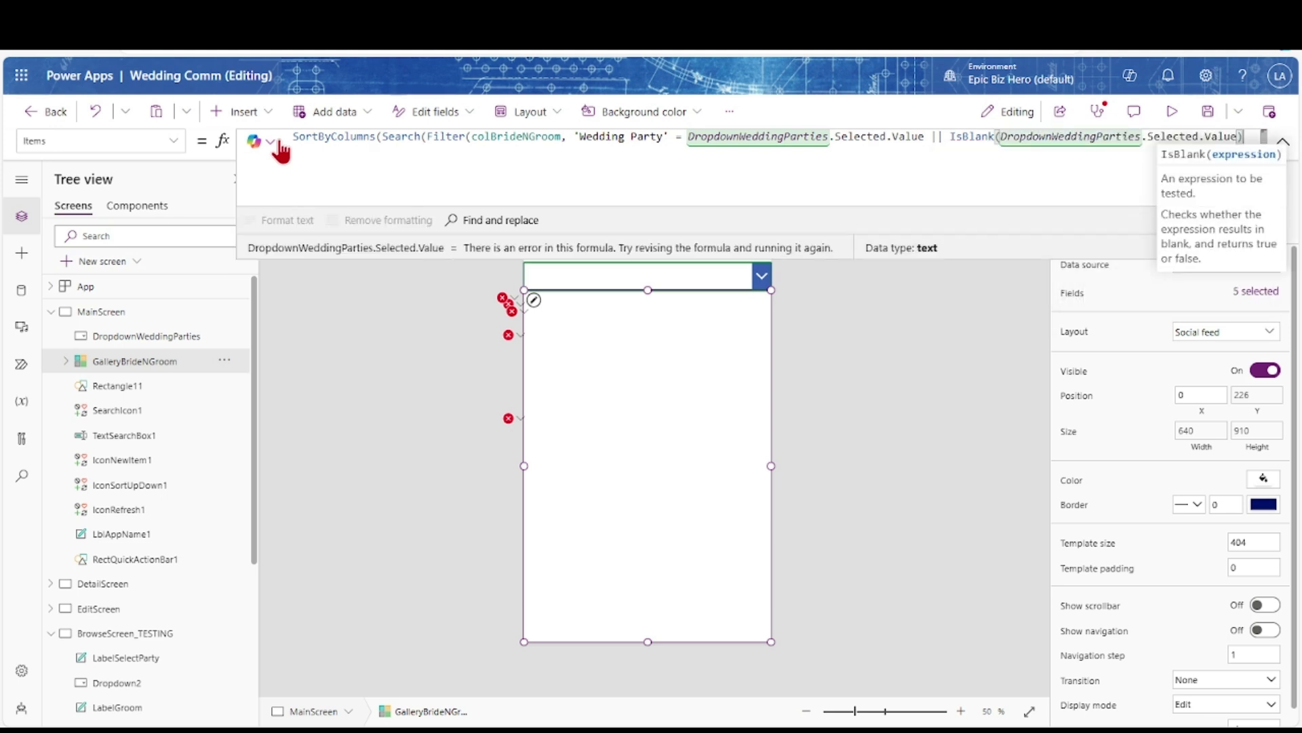
# Close the Filter and add TextSearchBox1.Text as the search text with 'Full Name' as the first searched column
pyautogui.write(')), textsear')
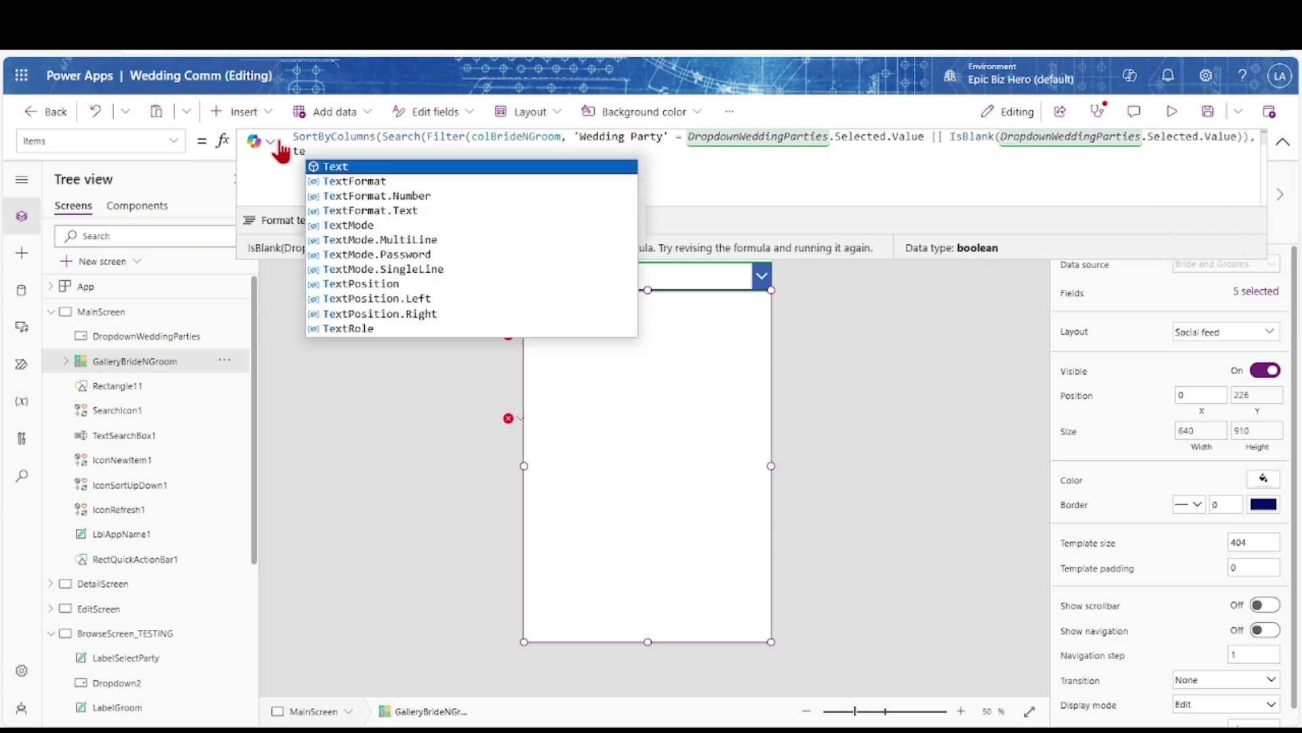
pyautogui.press('Tab')
pyautogui.write('.')
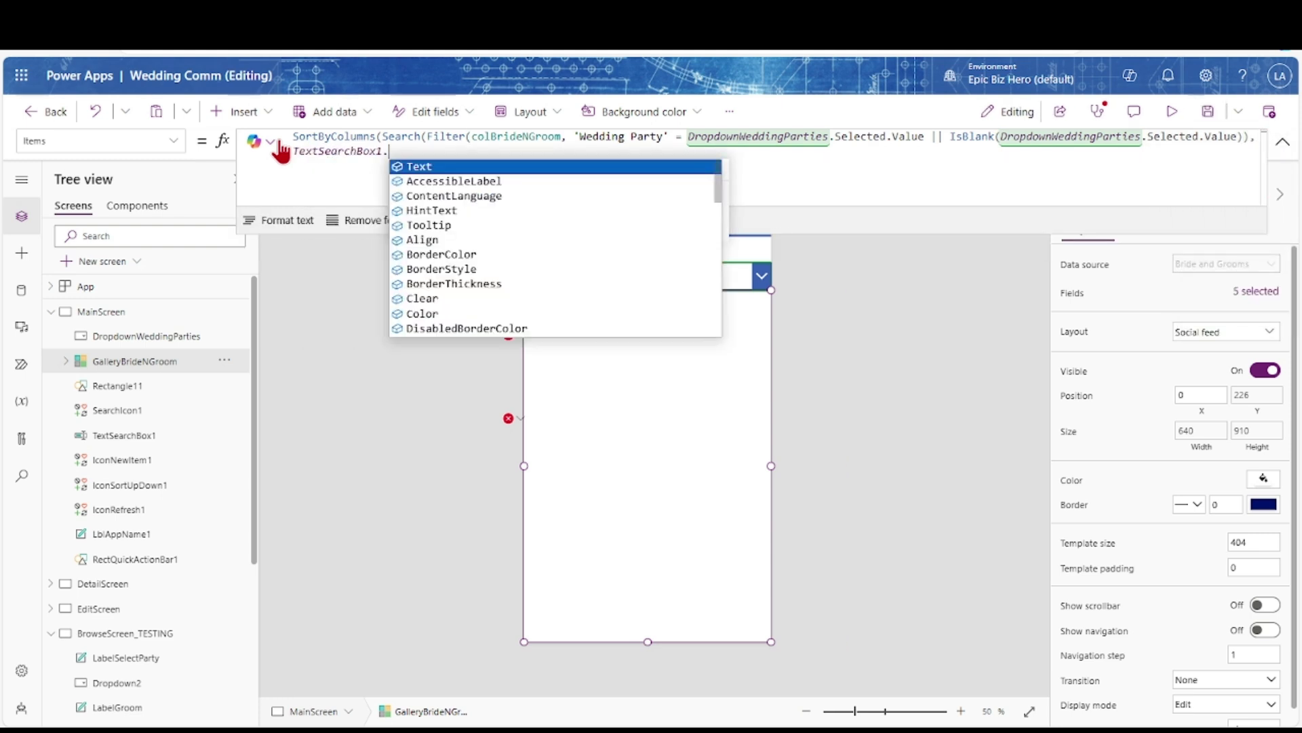
pyautogui.press('Tab')
pyautogui.write(',full')
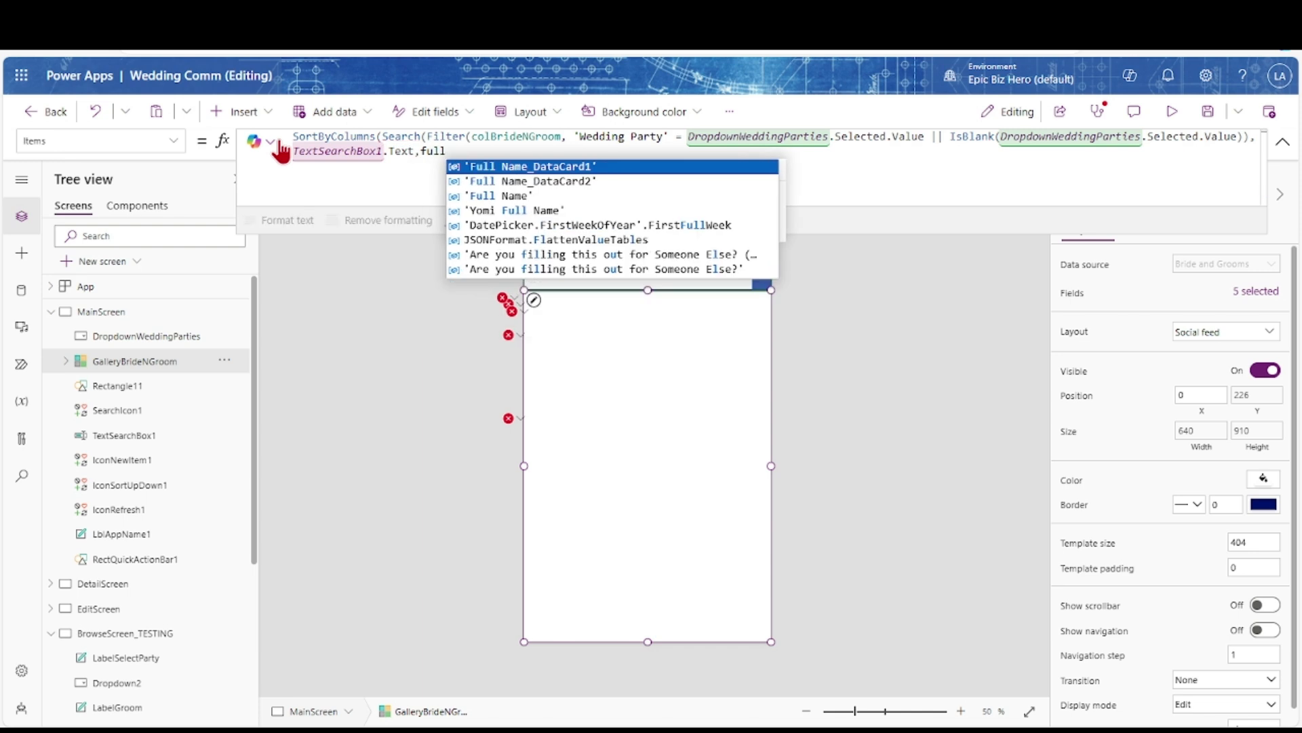
pyautogui.press('Down')
pyautogui.press('Down')
pyautogui.press('Tab')
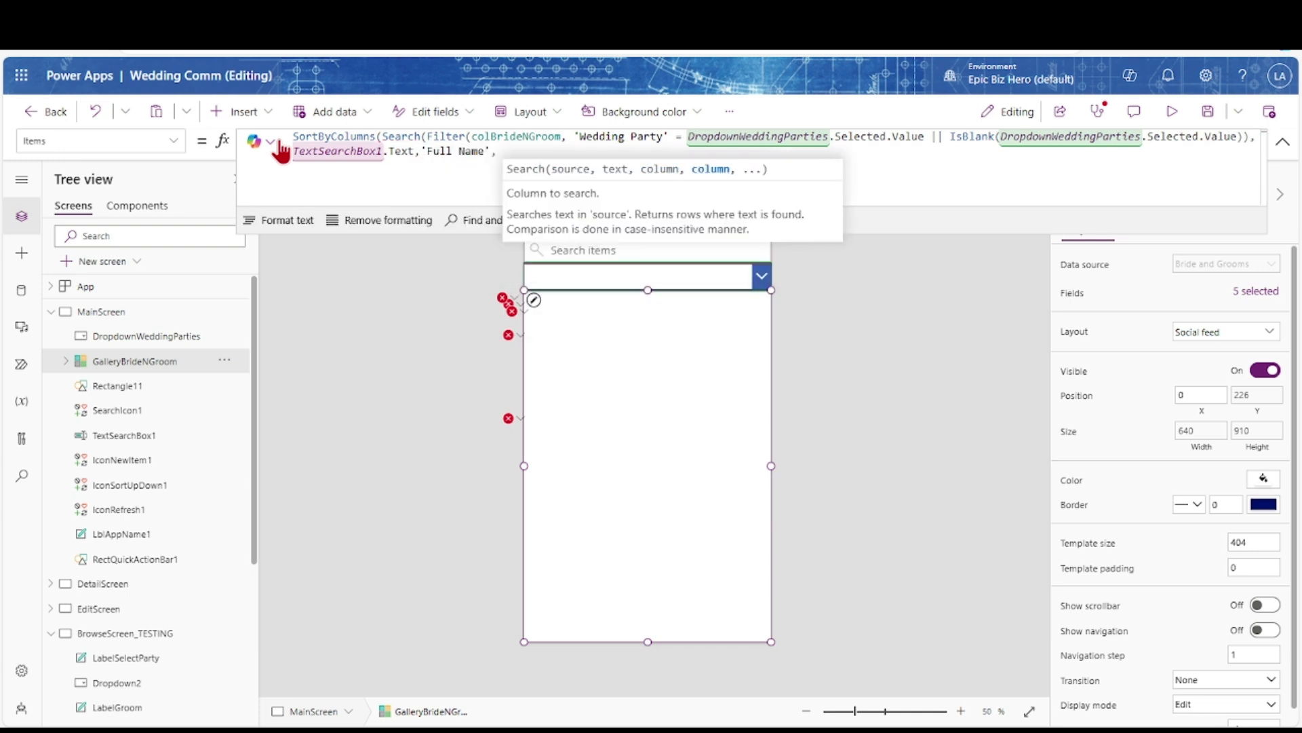
# Add 'First Name' and 'Wedding Party' as further searched columns and close the Search function
pyautogui.write(', firs')
pyautogui.press('Down')
pyautogui.press('Tab')
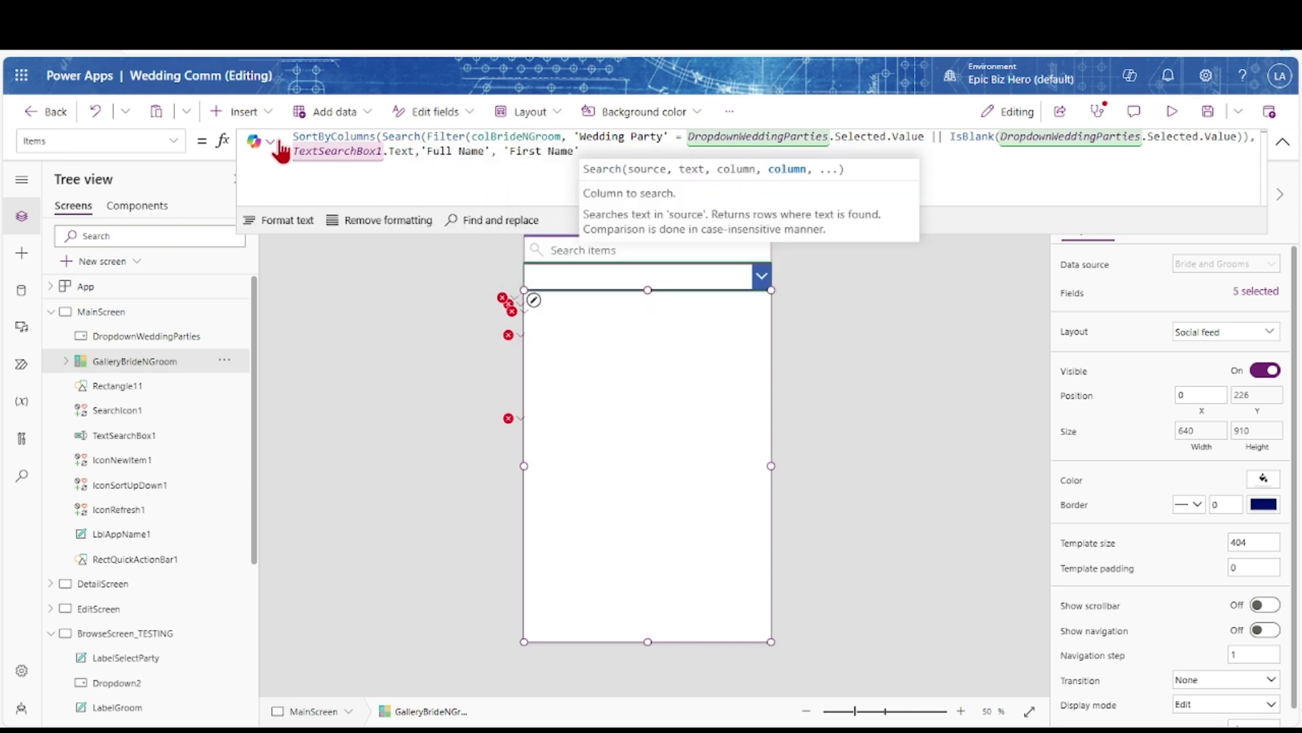
pyautogui.write(', wed')
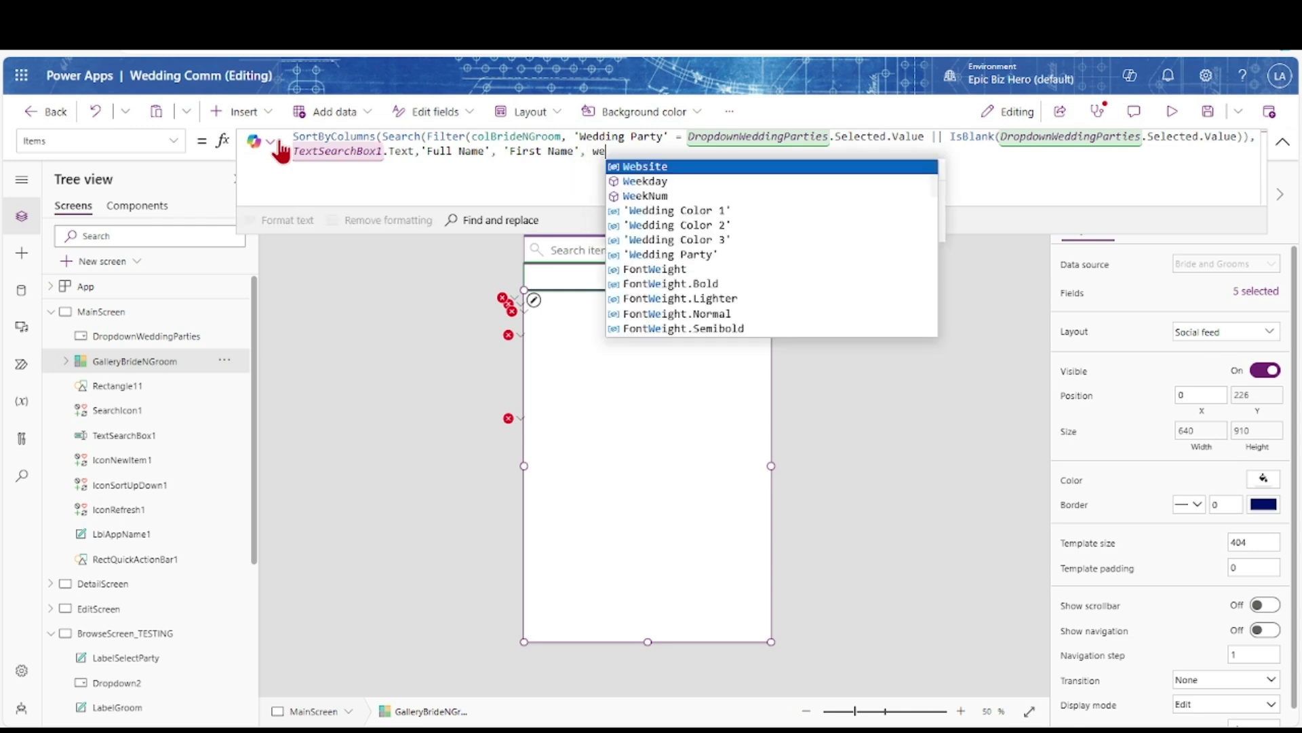
pyautogui.press('Down')
pyautogui.press('Down')
pyautogui.press('Down')
pyautogui.press('Tab')
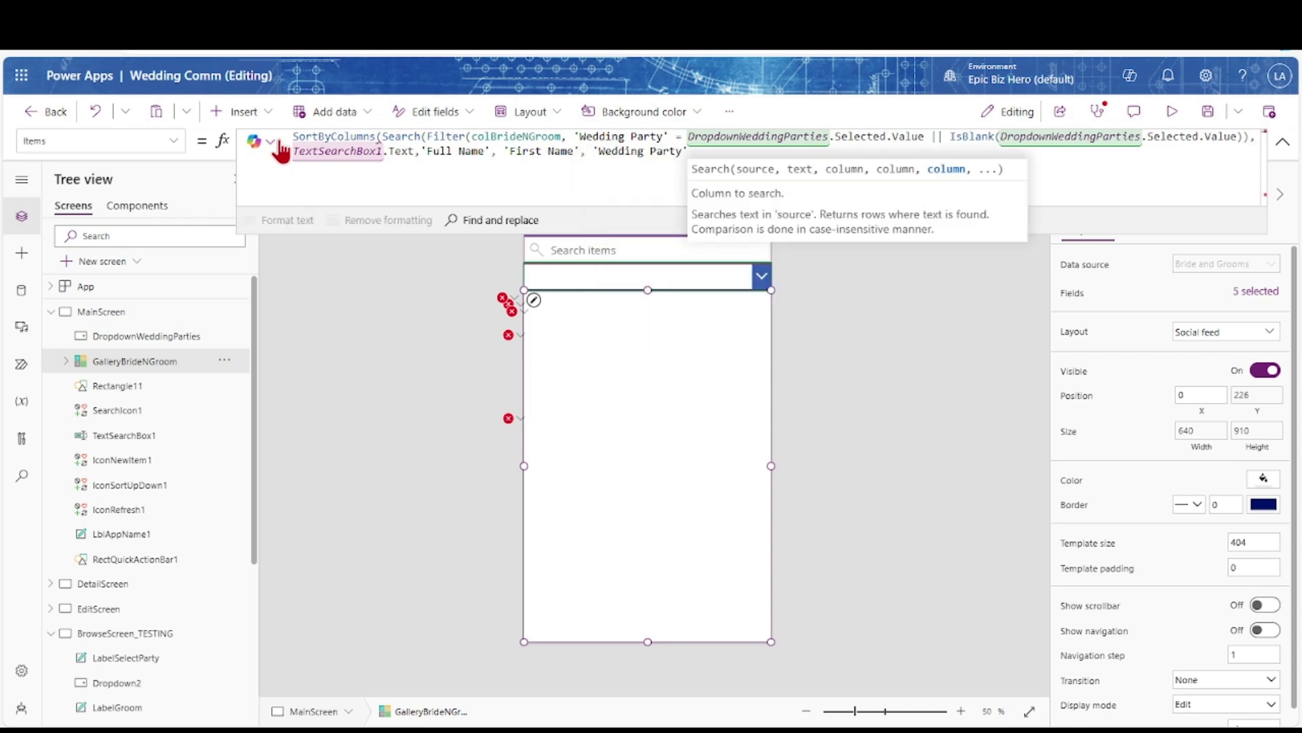
pyautogui.write('),')
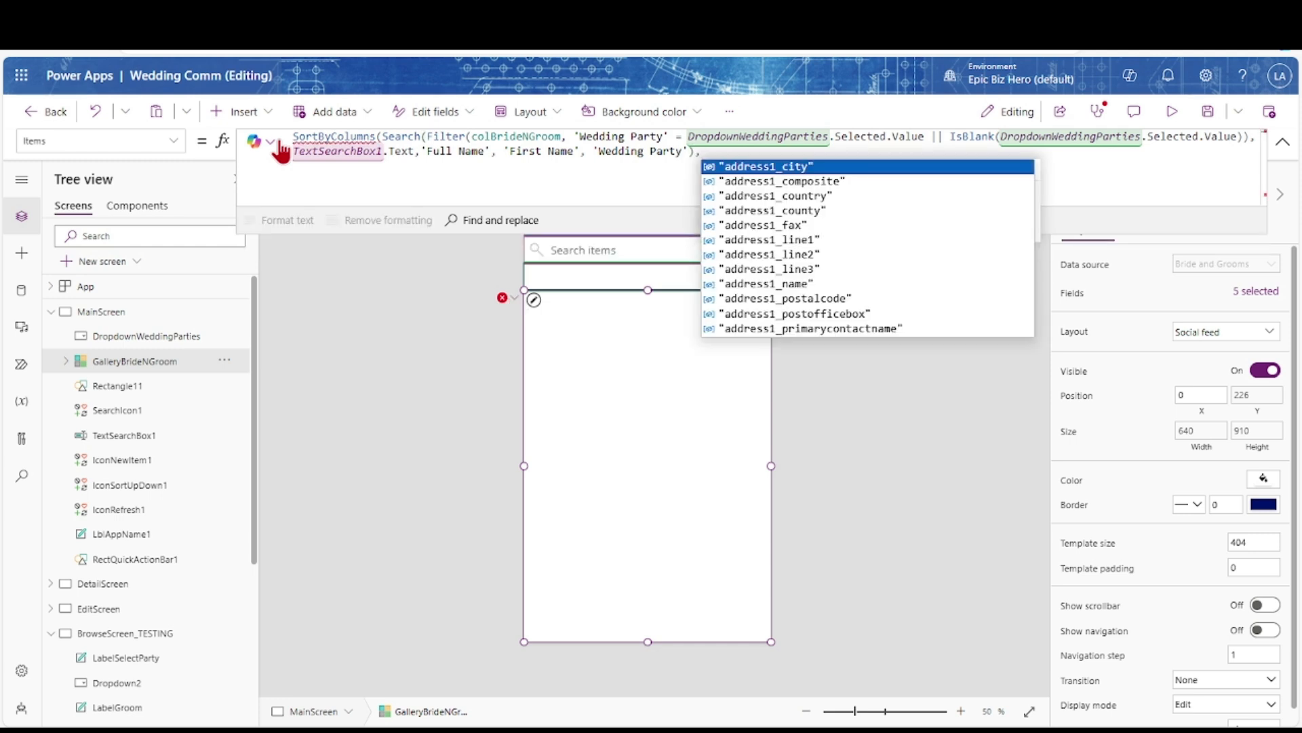
# Complete the gallery formula by sorting on "address1_city" with If(SortDescending1, SortOrder.Descending, SortOrder.Ascending)
pyautogui.write('"address1_city",')
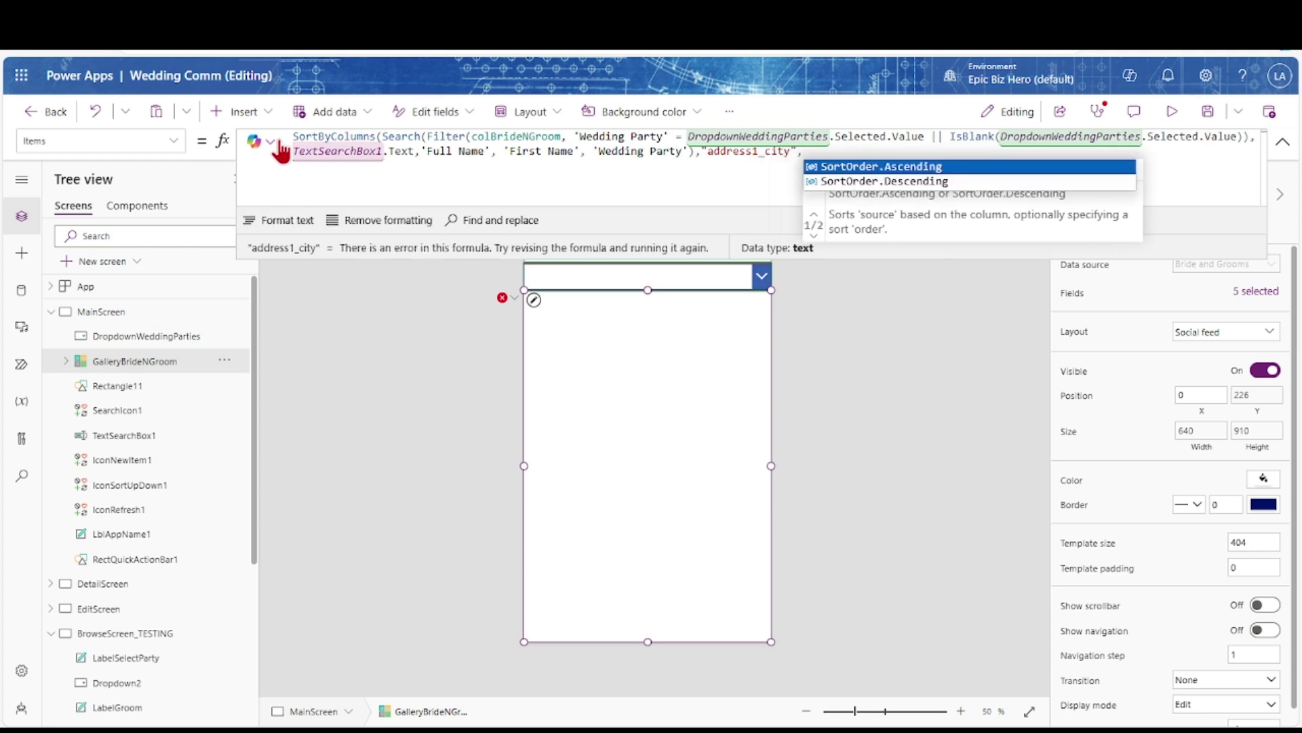
pyautogui.write(' If')
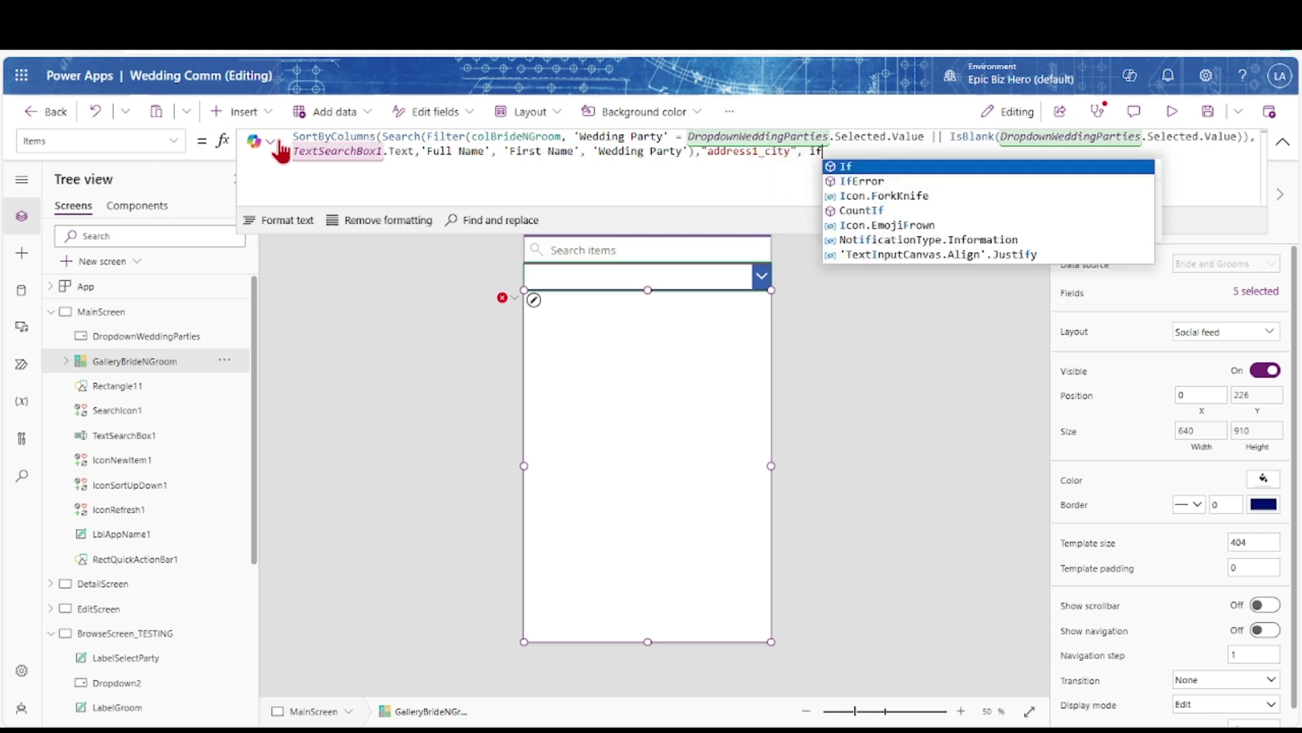
pyautogui.write('(sortde')
pyautogui.press('Tab')
pyautogui.write(',sortor')
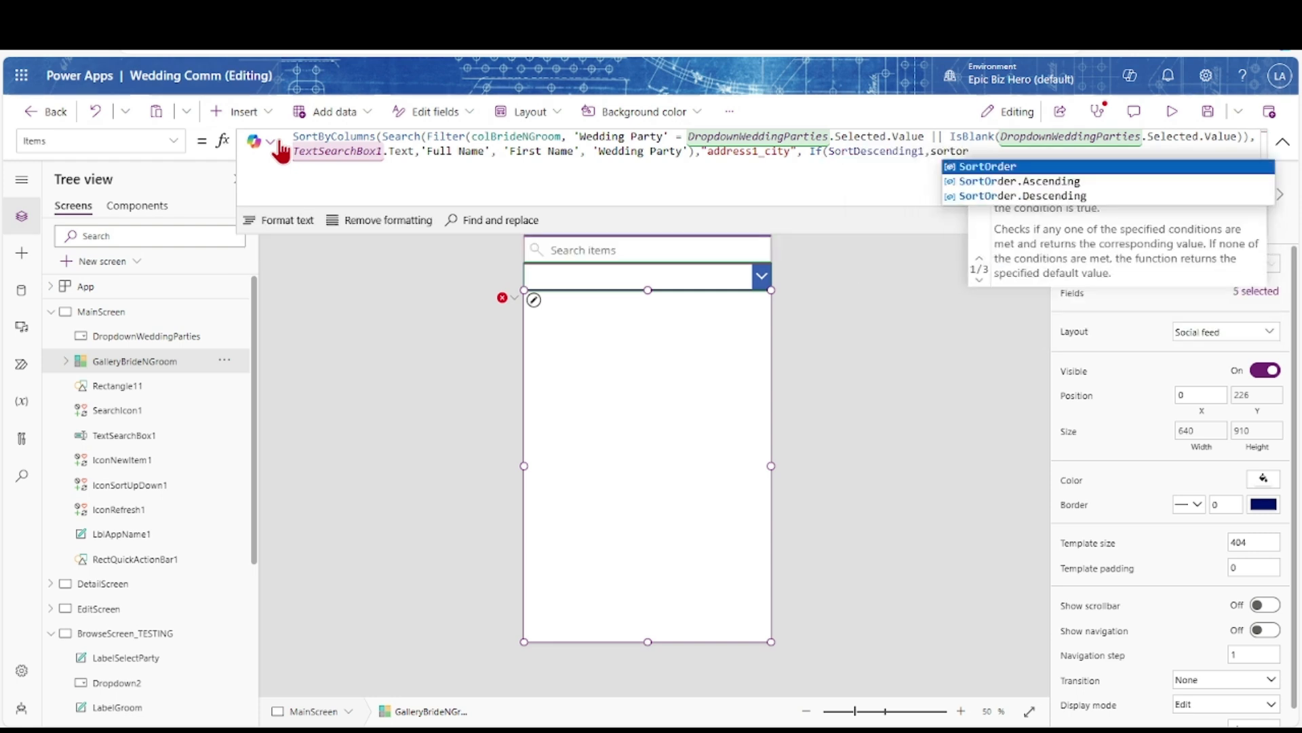
pyautogui.press('Down')
pyautogui.press('Down')
pyautogui.press('Tab')
pyautogui.write(', sortor')
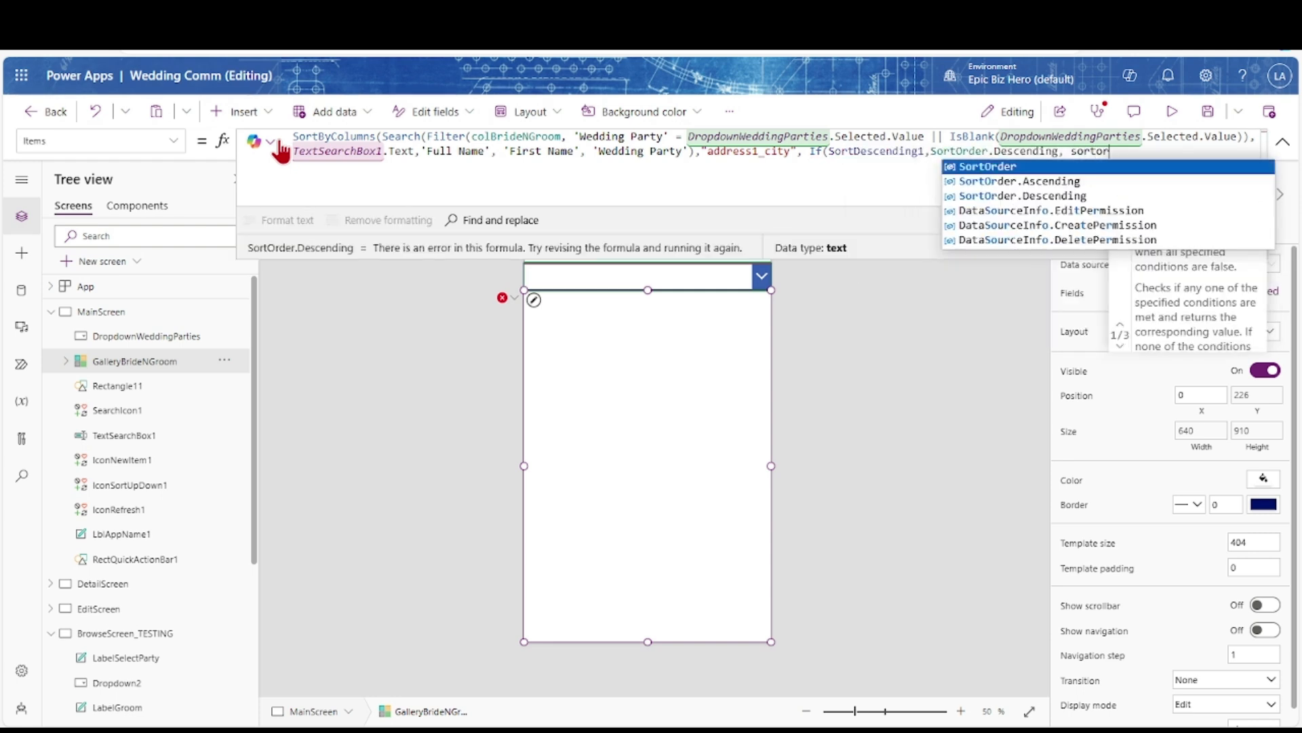
pyautogui.press('Down')
pyautogui.press('Tab')
pyautogui.write(')')
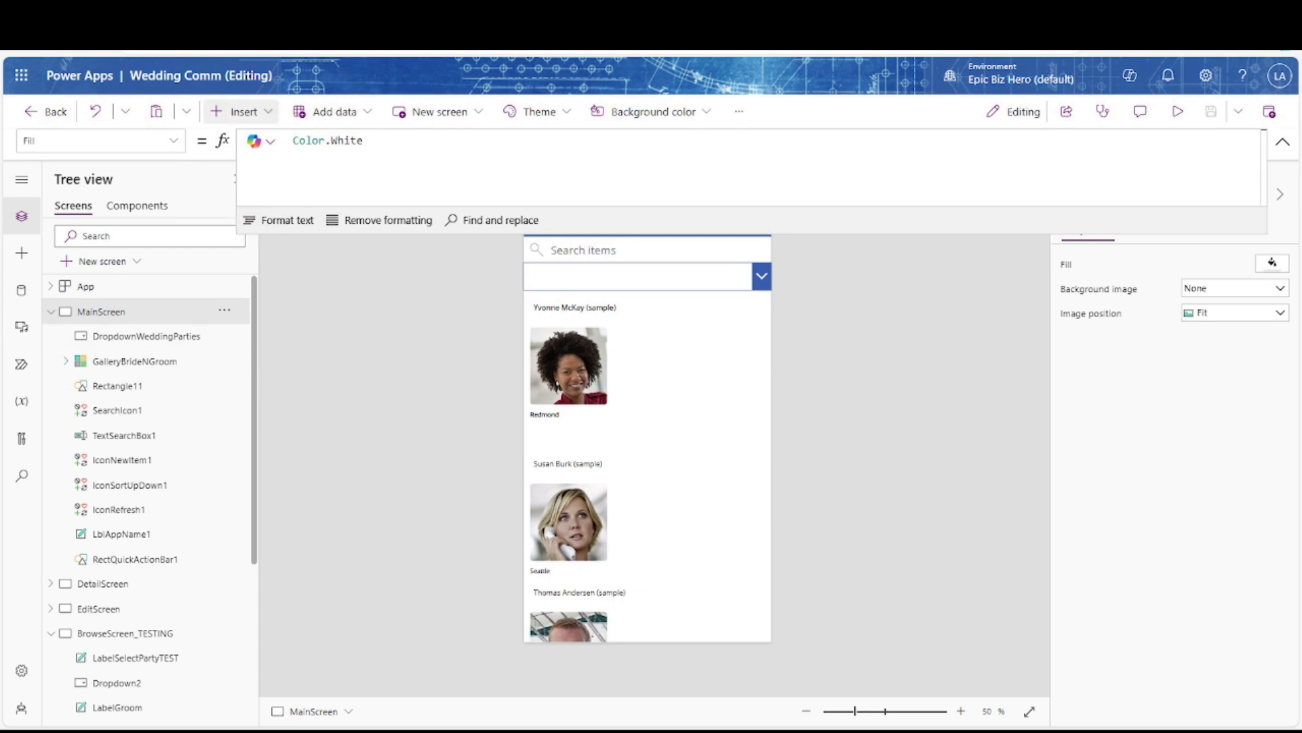
# Insert a text label on MainScreen and rename it LabelSelectParty
pyautogui.click(270, 115)
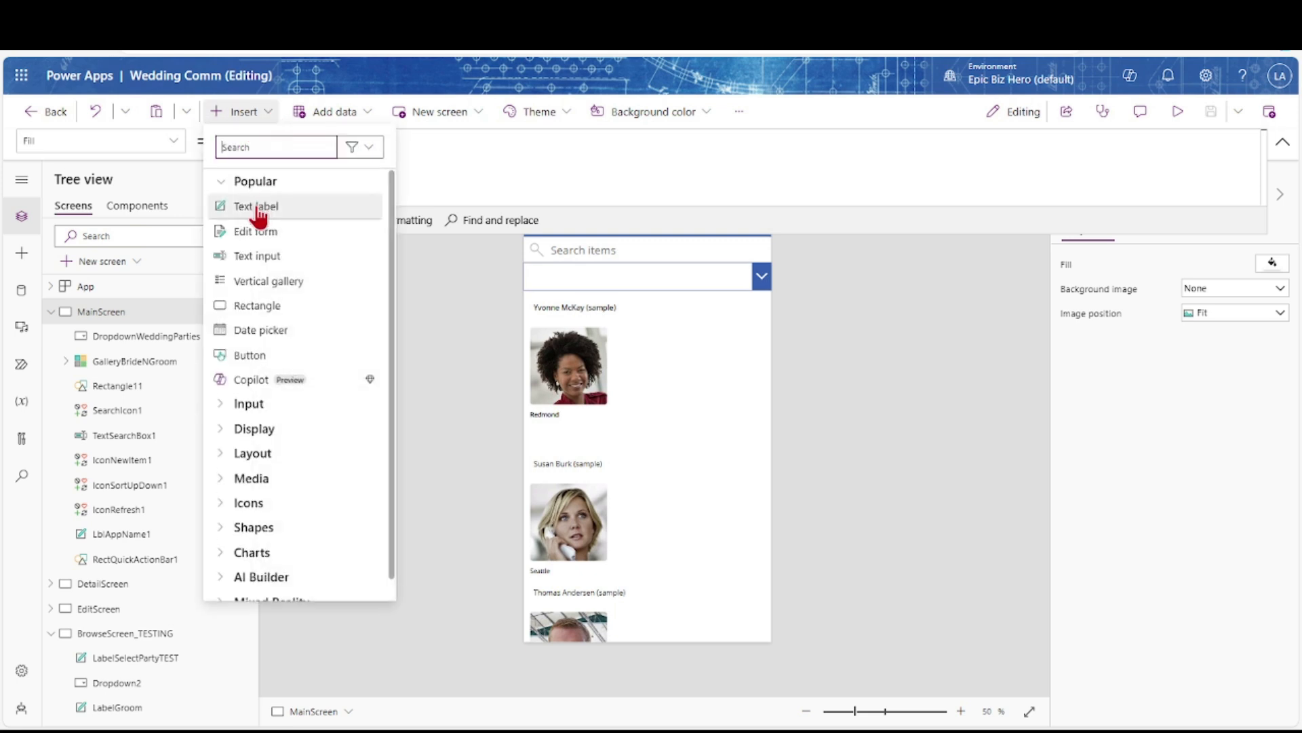
pyautogui.click(256, 207)
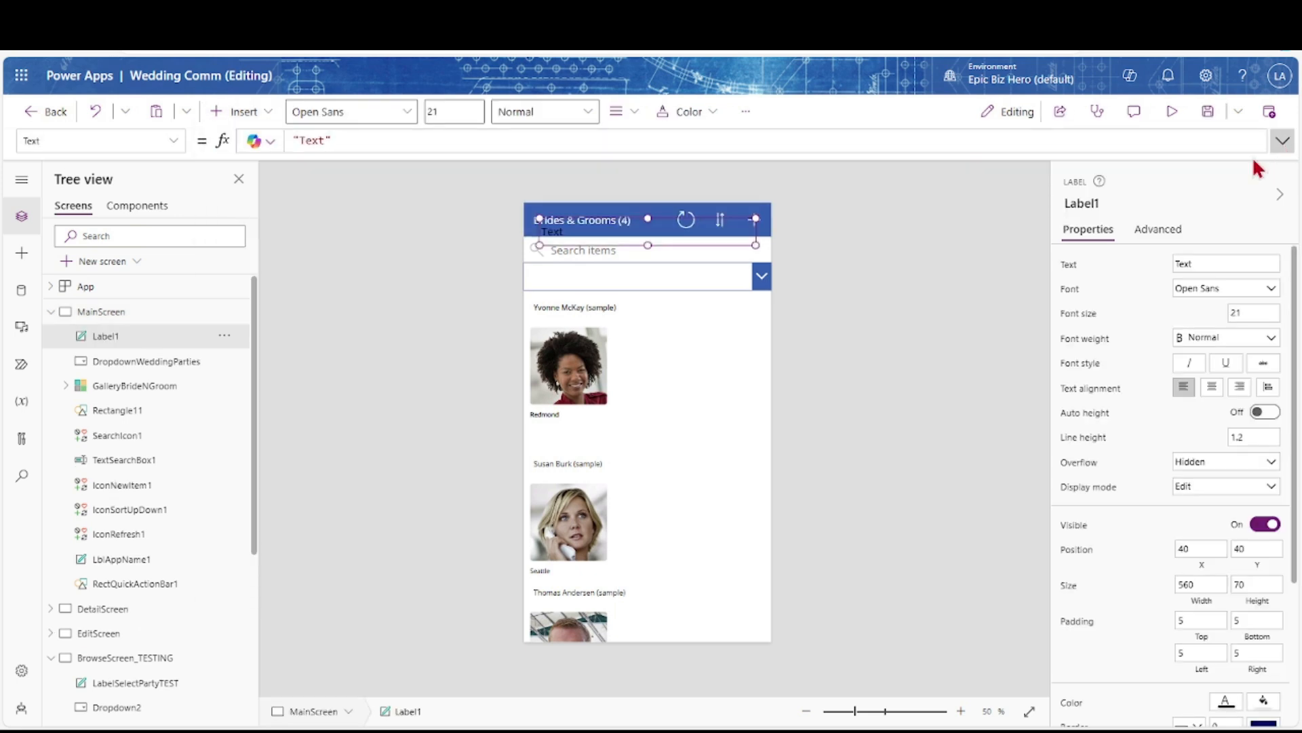
pyautogui.click(1105, 205)
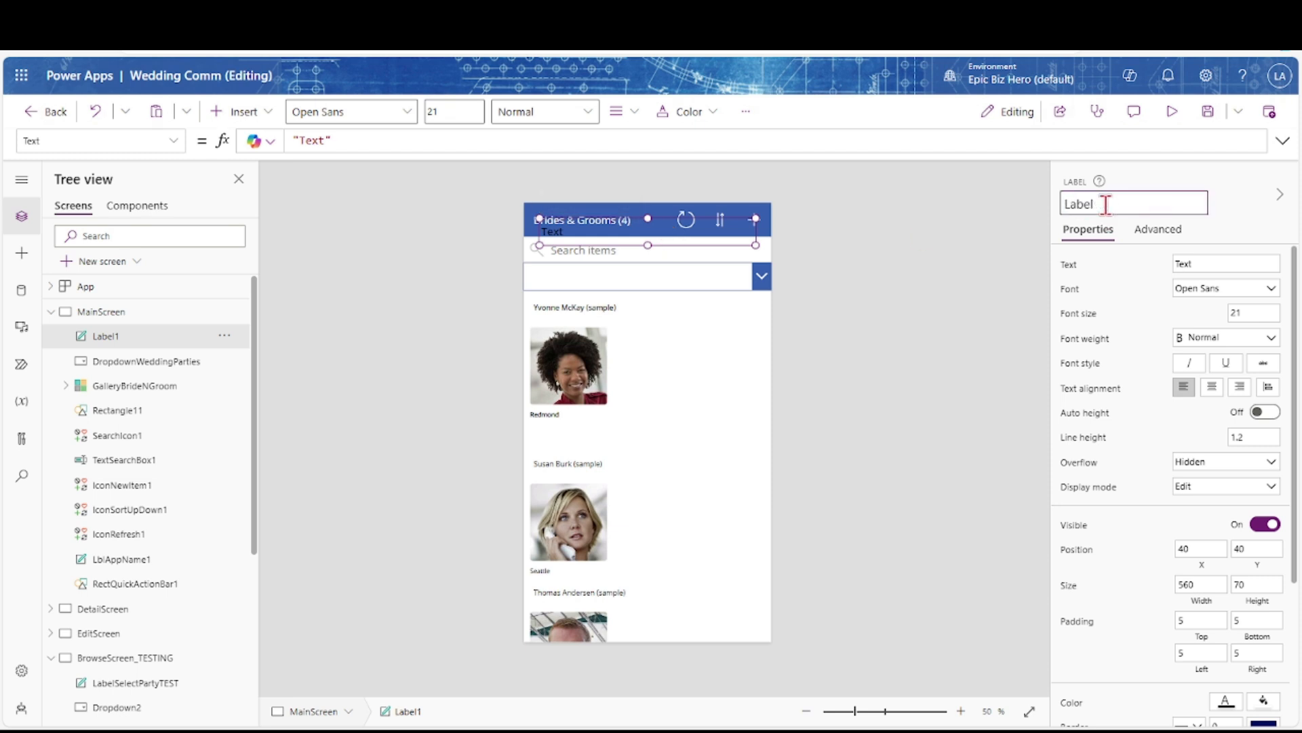
pyautogui.press('Return')
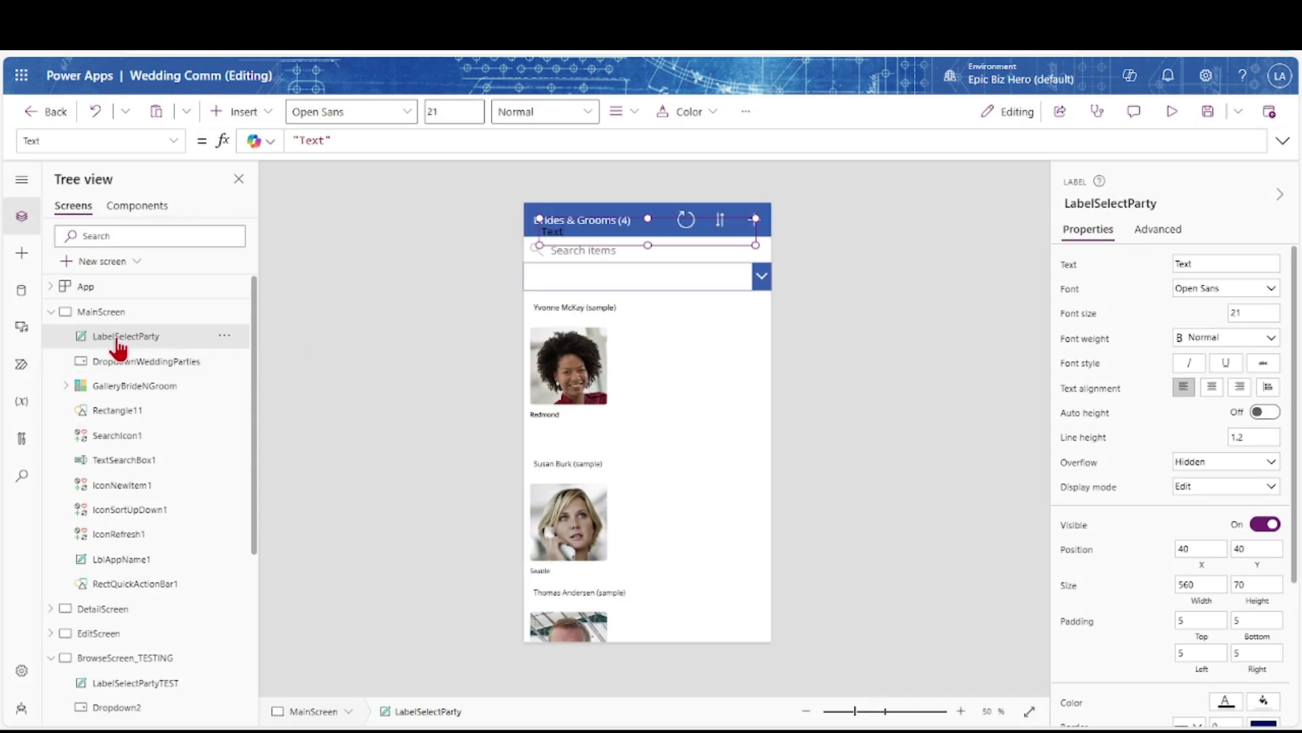
# Send LabelSelectParty backward one level so it sits behind DropdownWeddingParties
pyautogui.click(224, 336)
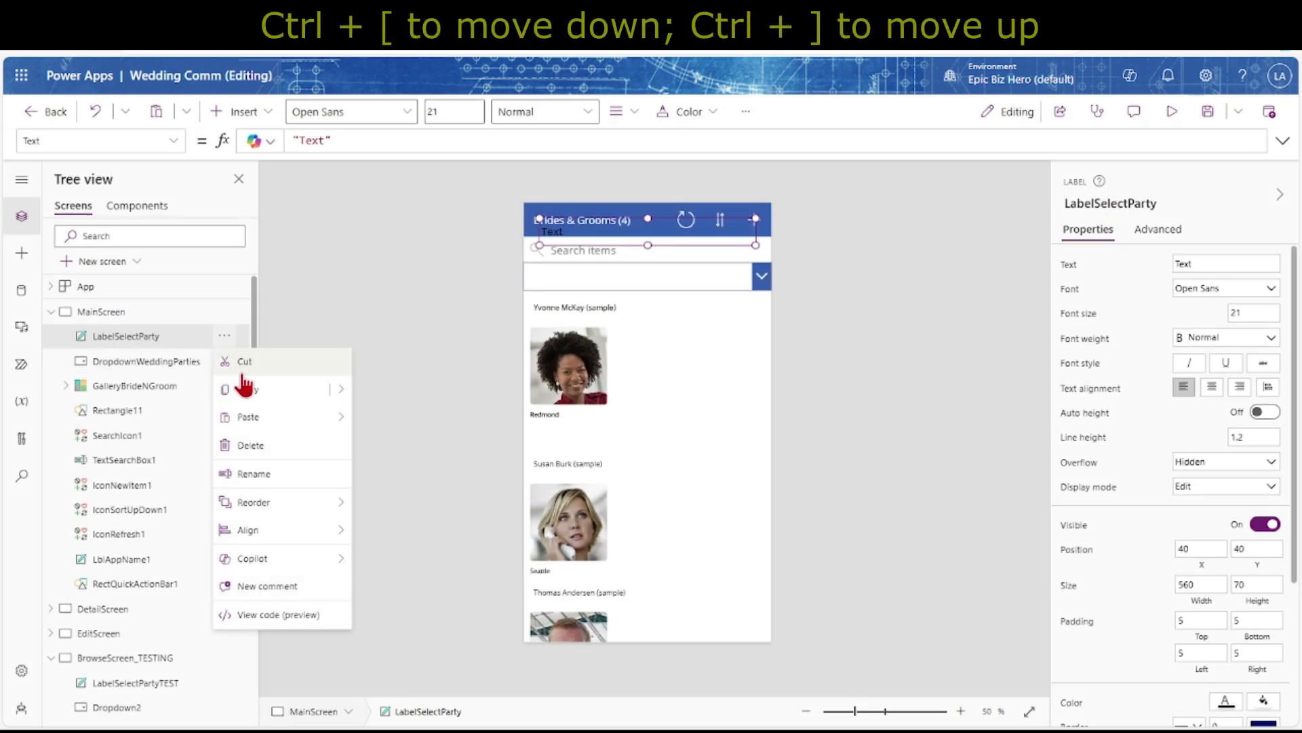
pyautogui.moveTo(315, 505)
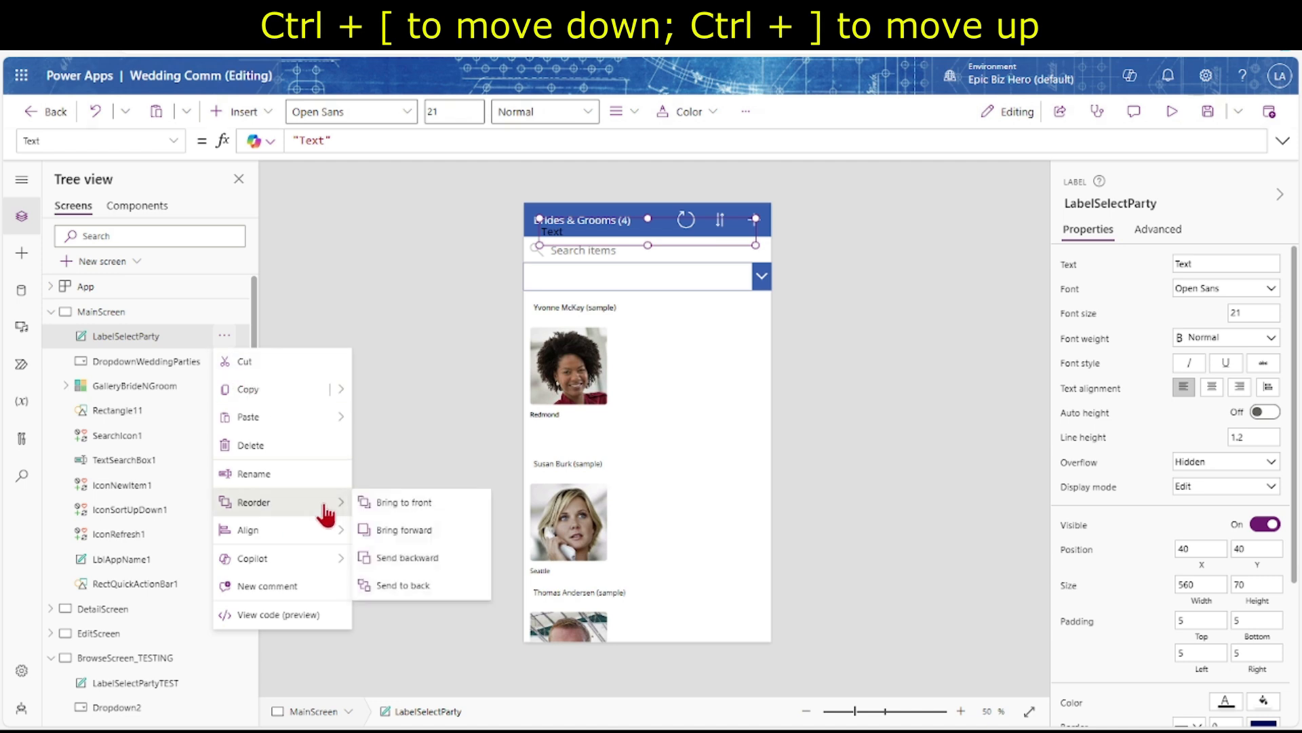
pyautogui.click(180, 339)
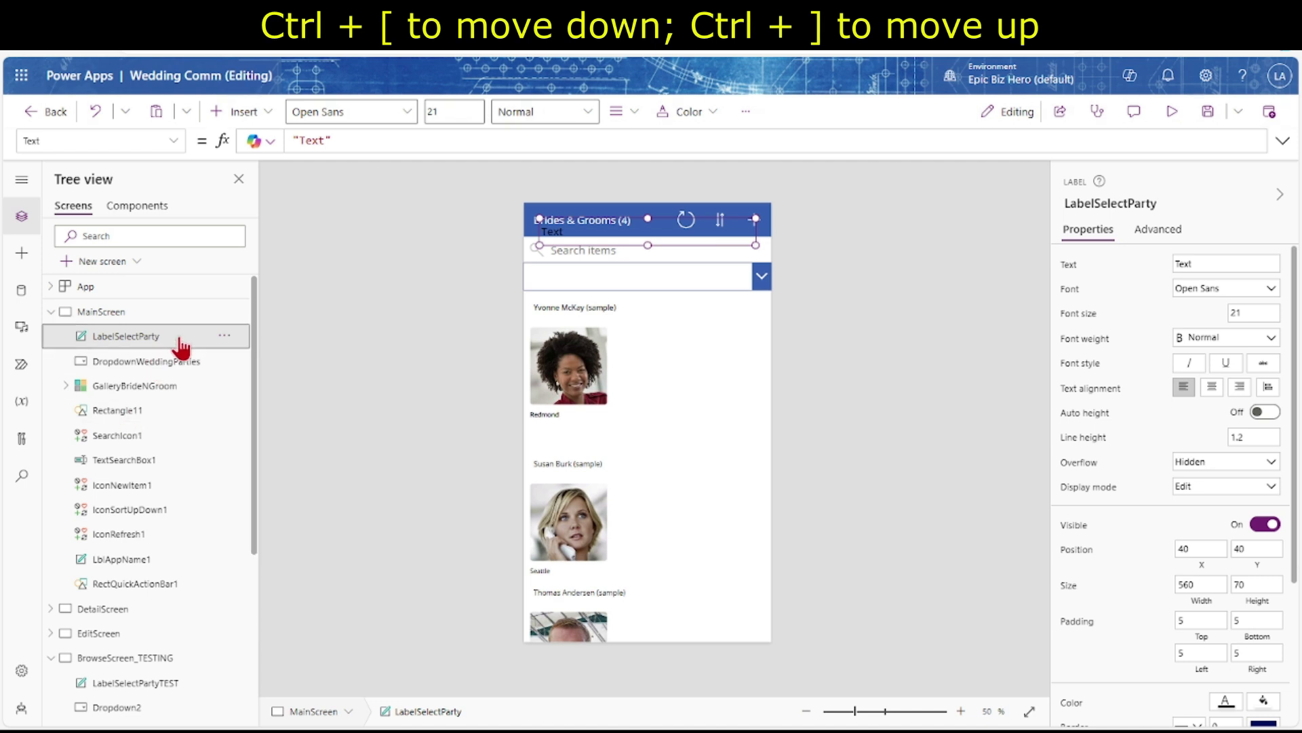
pyautogui.click(224, 336)
pyautogui.moveTo(230, 505)
pyautogui.click(379, 560)
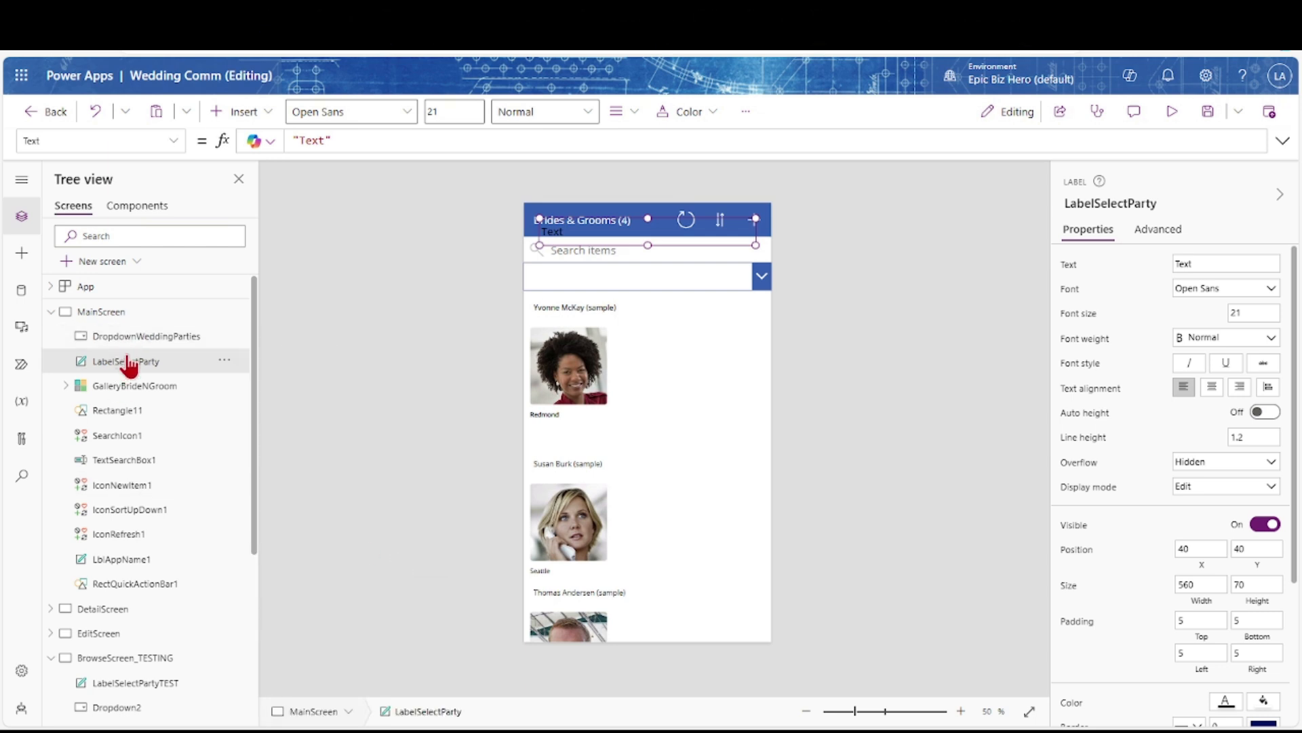
# Set LabelSelectParty's text to "Select a wedding party"
pyautogui.click(1077, 265)
pyautogui.press('BackSpace')
pyautogui.press('BackSpace')
pyautogui.press('BackSpace')
pyautogui.press('BackSpace')
pyautogui.press('BackSpace')
pyautogui.press('BackSpace')
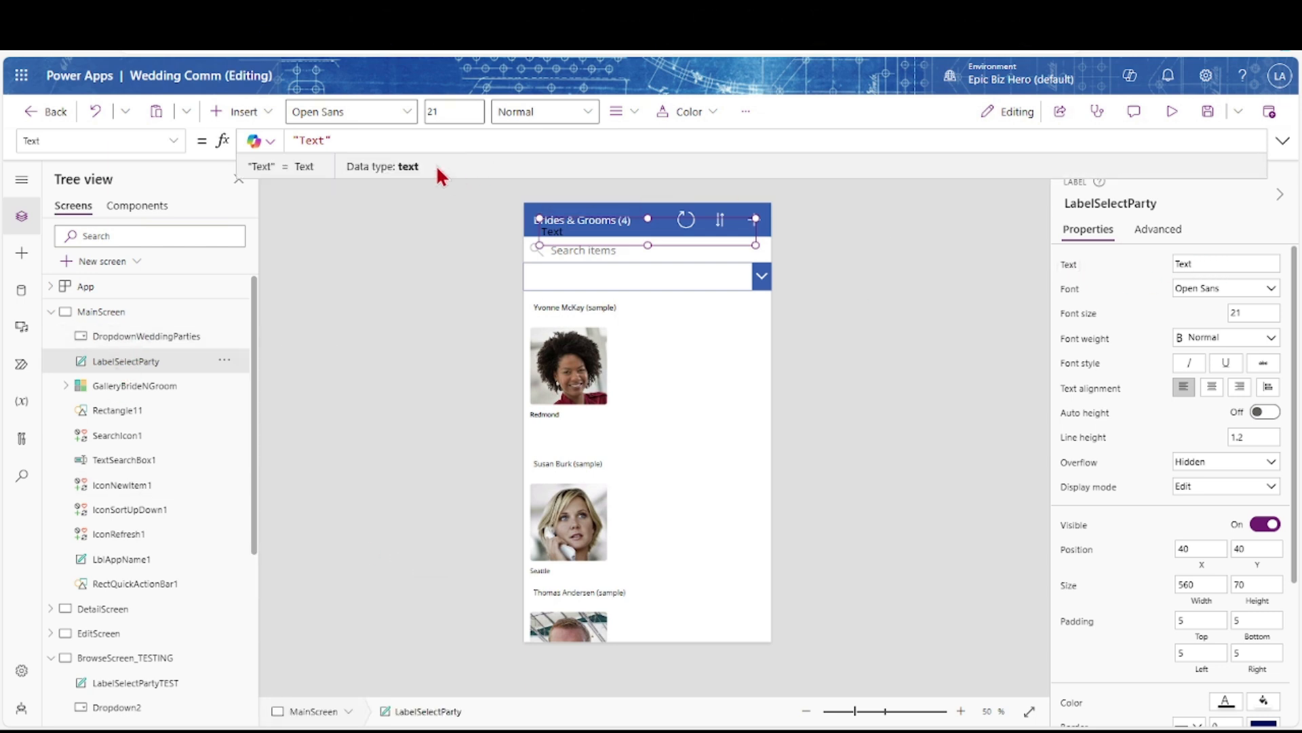
pyautogui.write('"Select a wedding party')
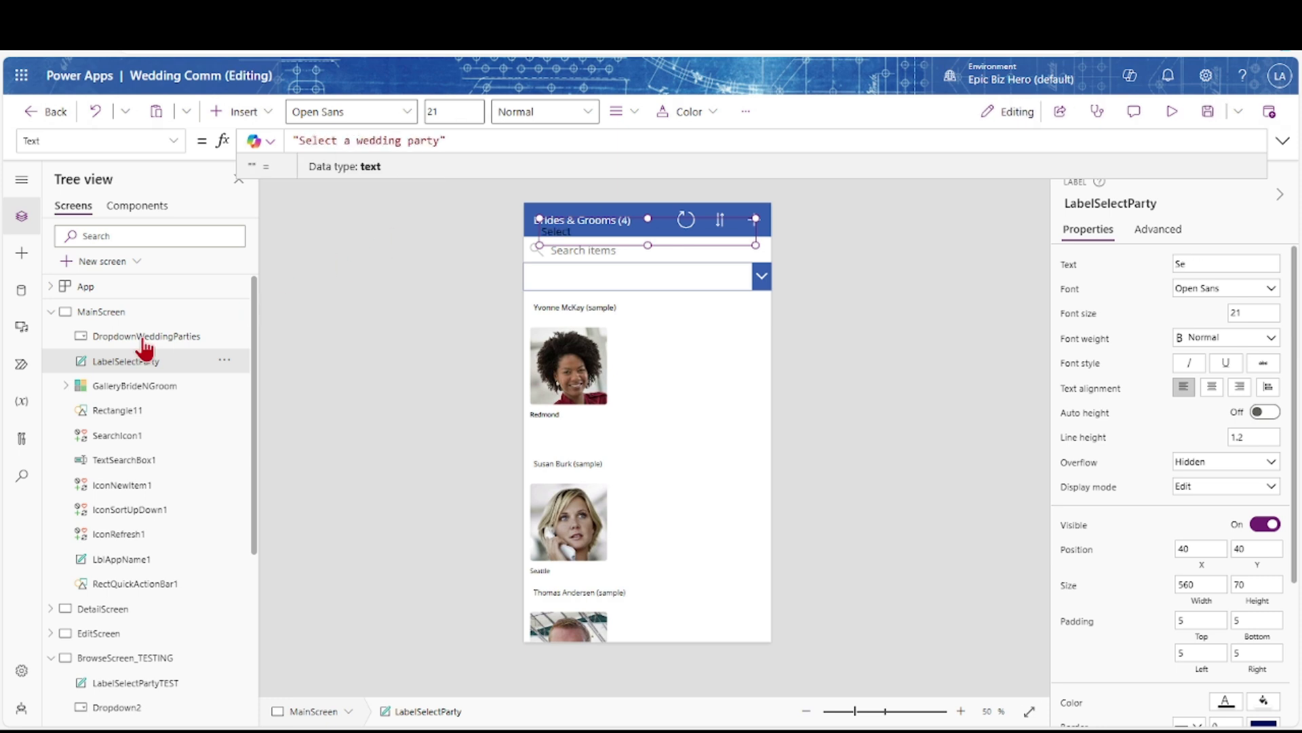
# Bind LabelSelectParty's X position to DropdownWeddingParties.X and its Y position to DropdownWeddingParties.Y
pyautogui.click(1200, 569)
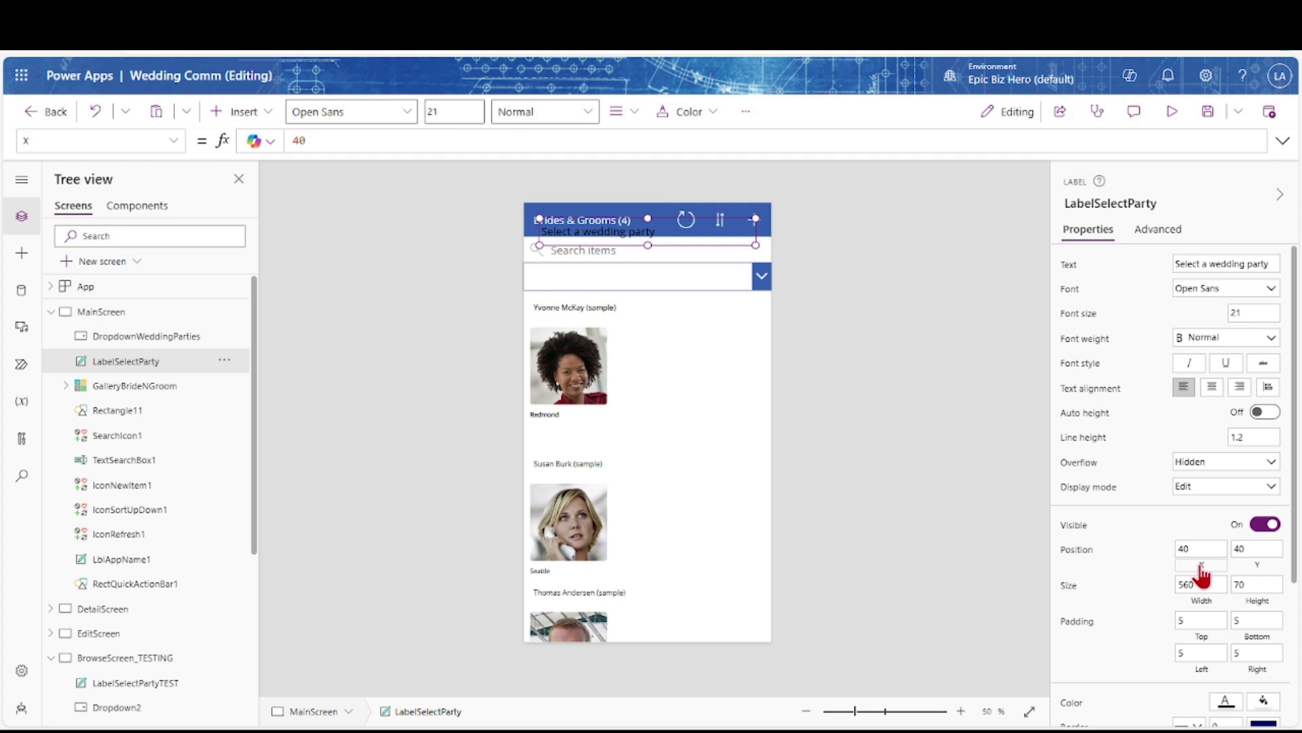
pyautogui.write('DropdownWeddingParties')
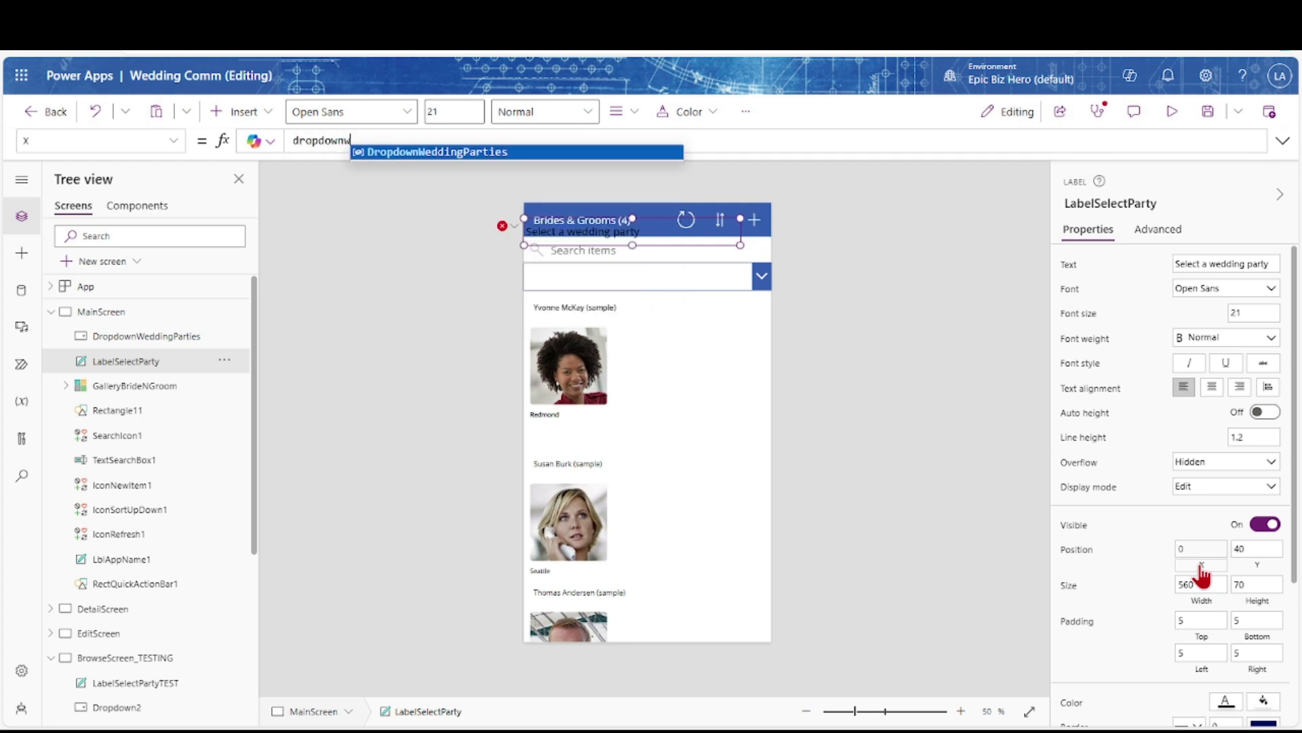
pyautogui.write('.X')
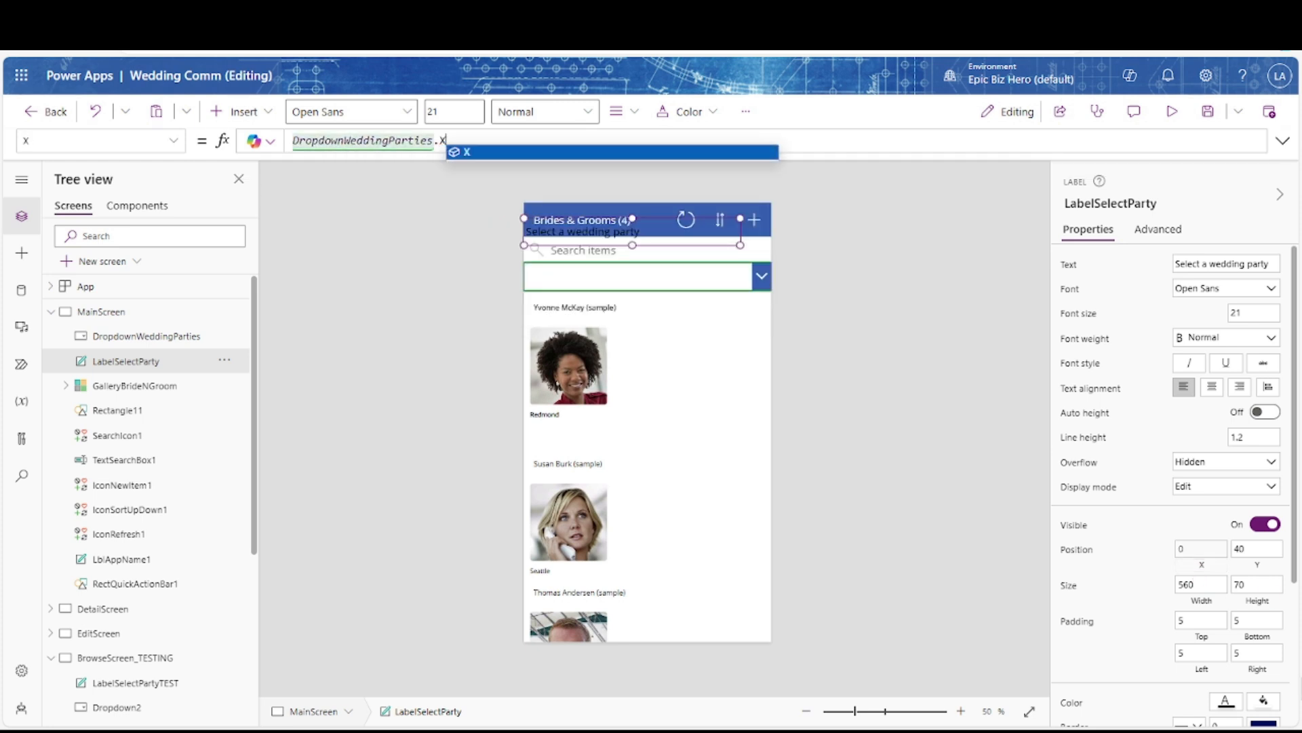
pyautogui.click(1257, 570)
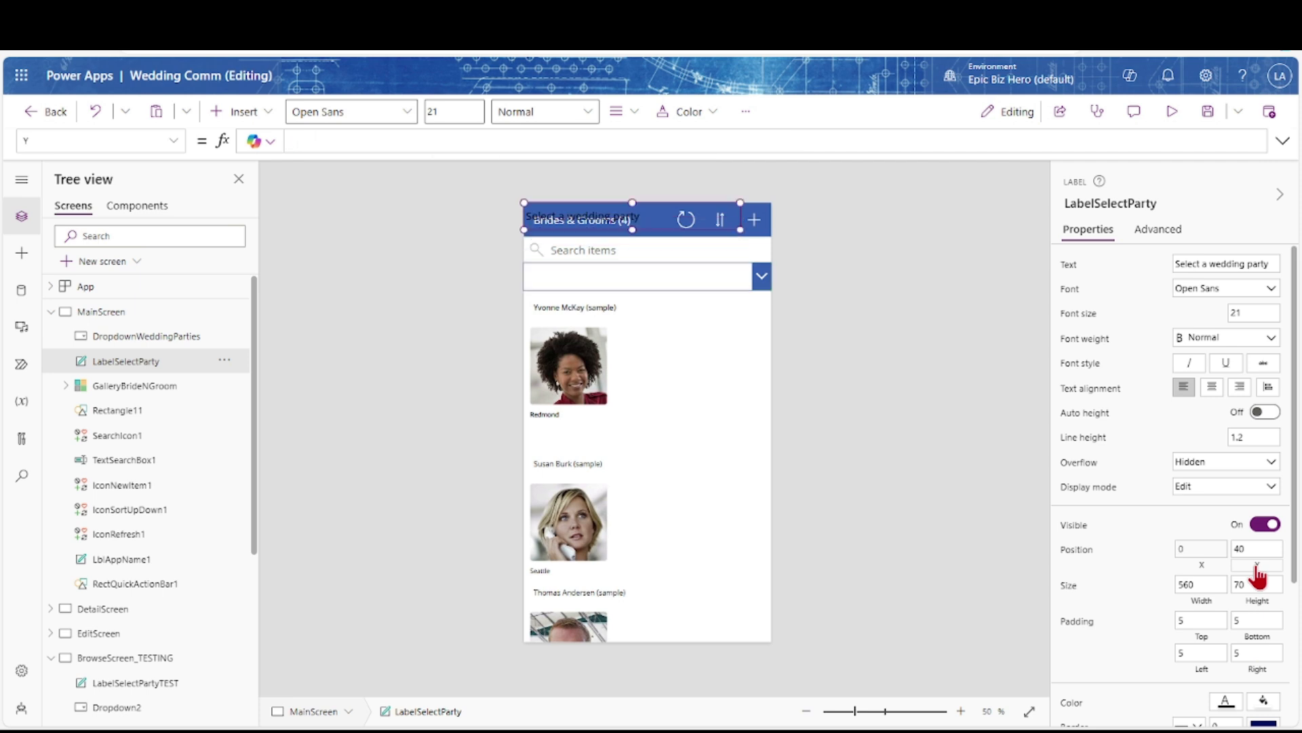
pyautogui.write('DropdownWeddingParties.Y')
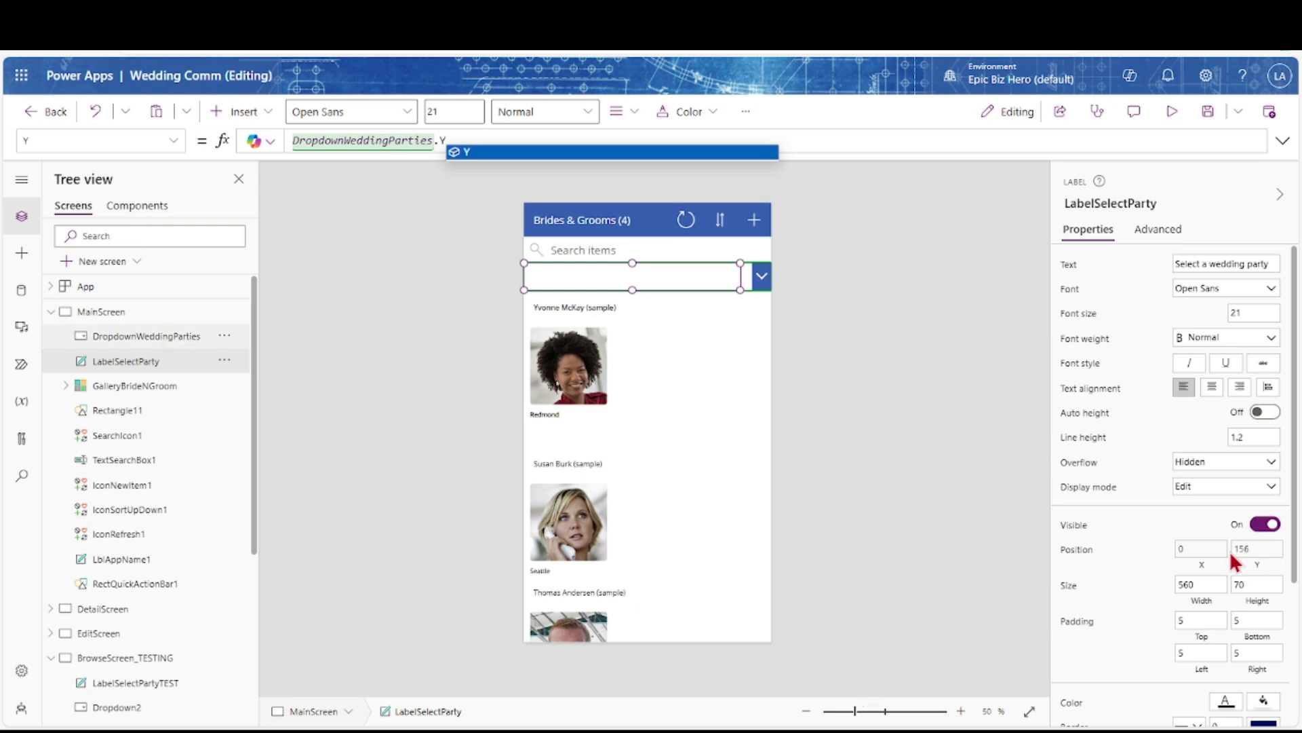
# Make the fill of DropdownWeddingParties transparent, RGBA(0, 0, 0, 0)
pyautogui.click(1265, 427)
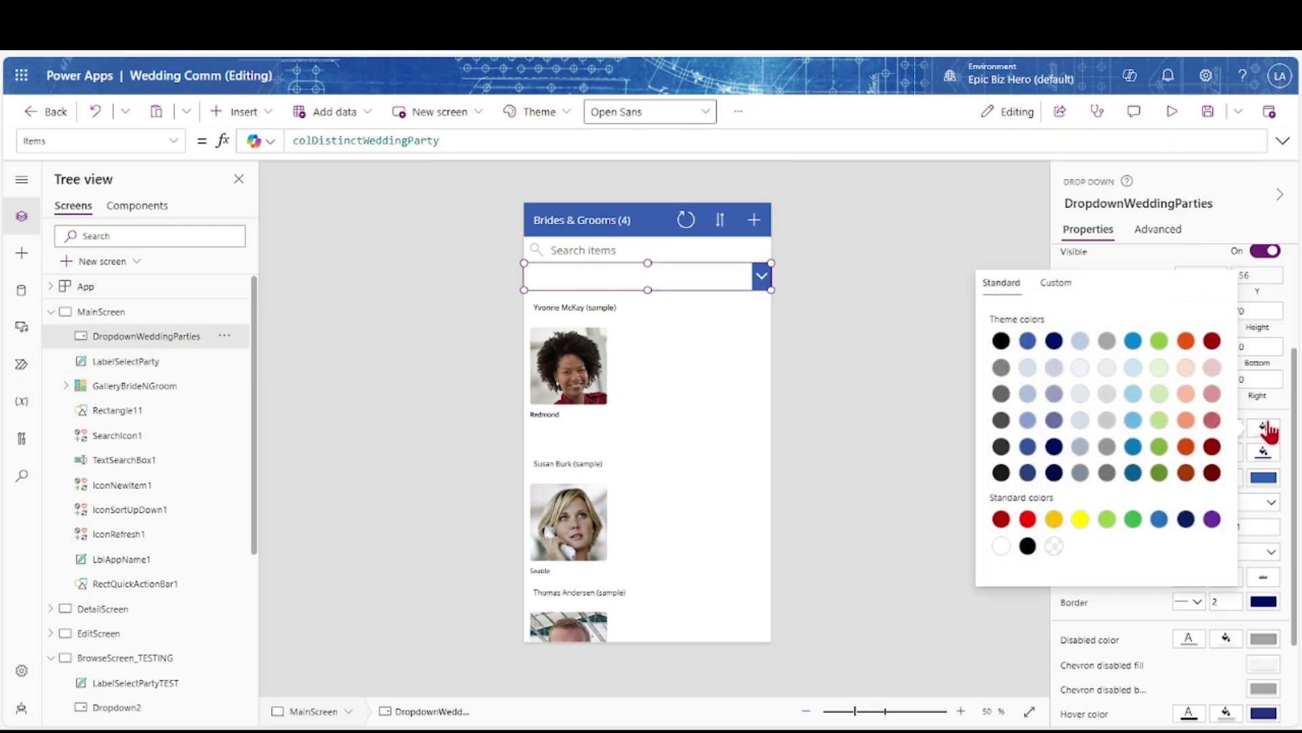
pyautogui.click(1054, 546)
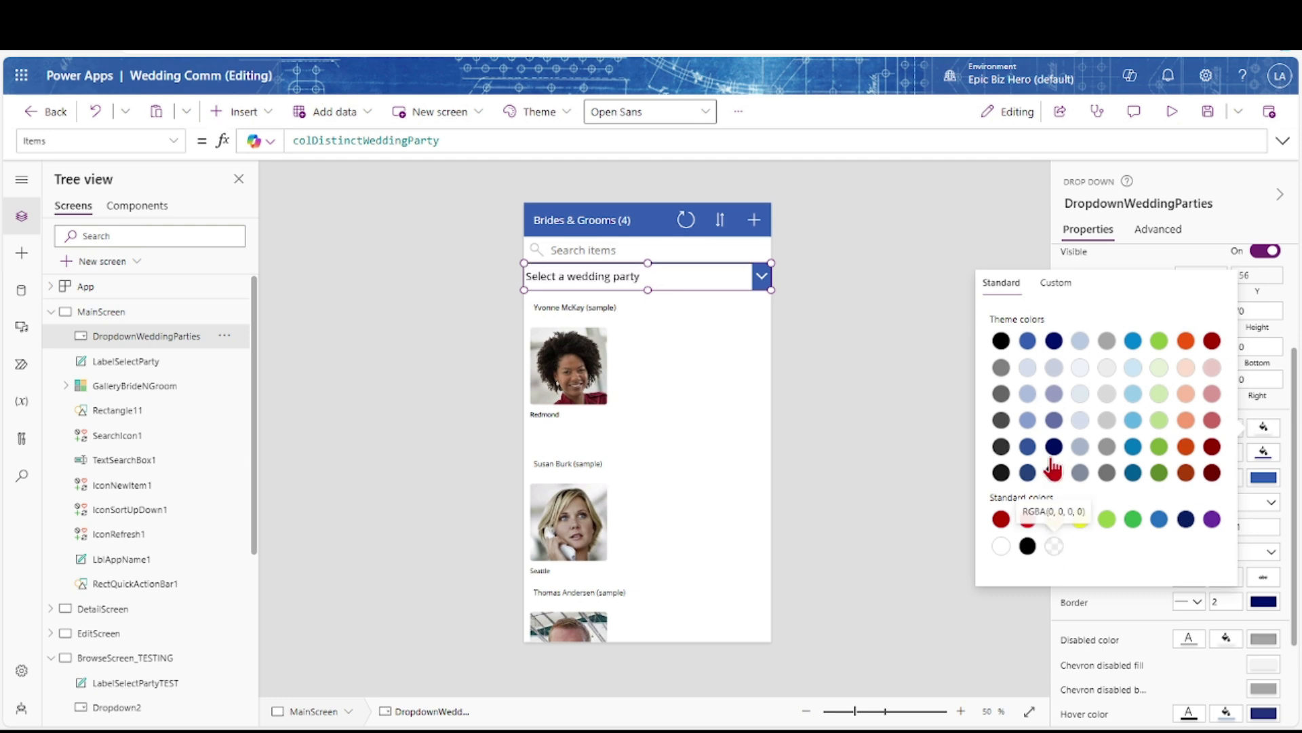
pyautogui.click(1232, 219)
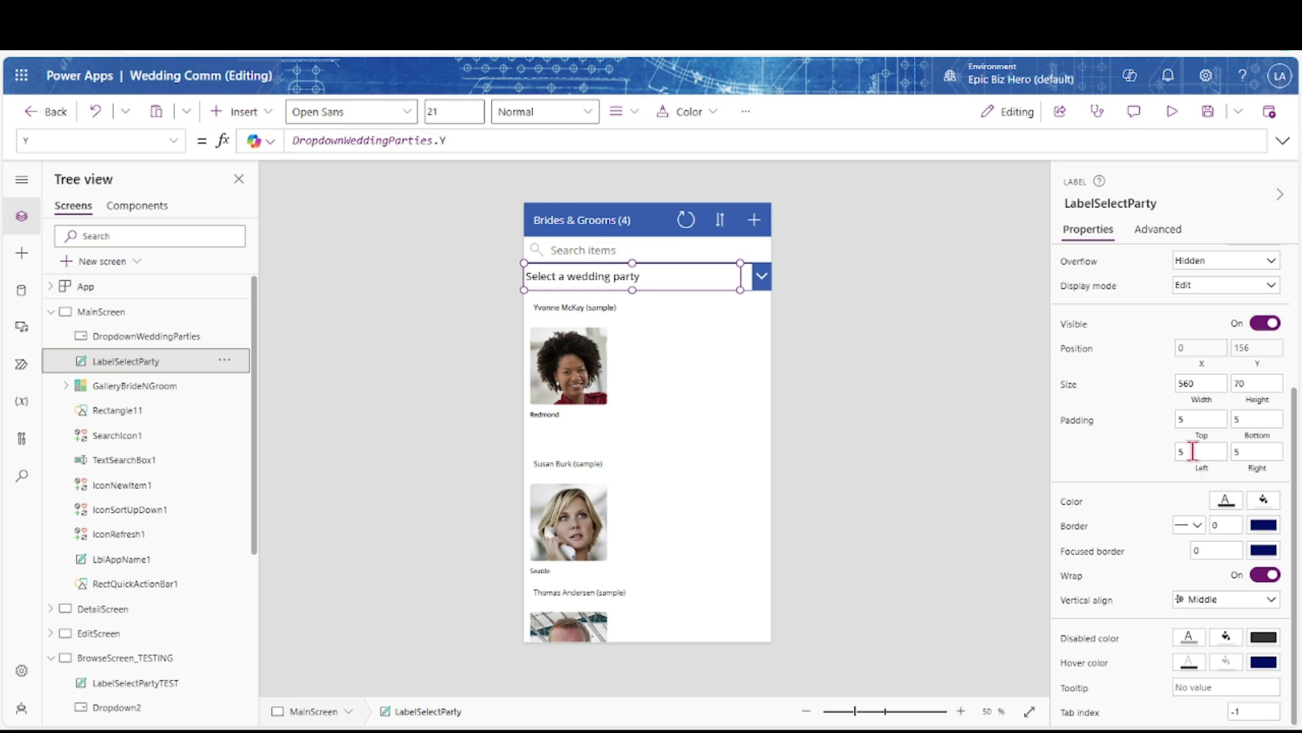
# Format LabelSelectParty with a left padding of 15 and italic text in standard blue
pyautogui.click(1180, 451)
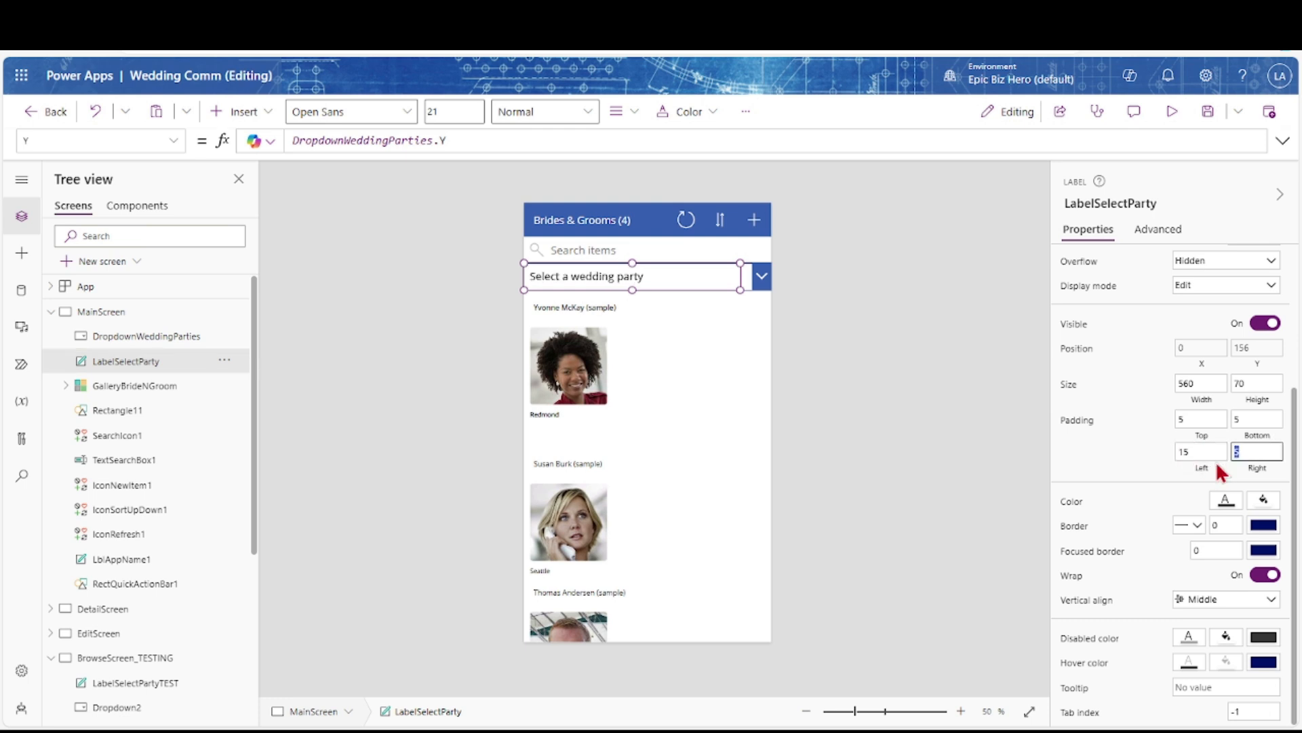
pyautogui.scroll(3, 1197, 441)
pyautogui.click(1188, 329)
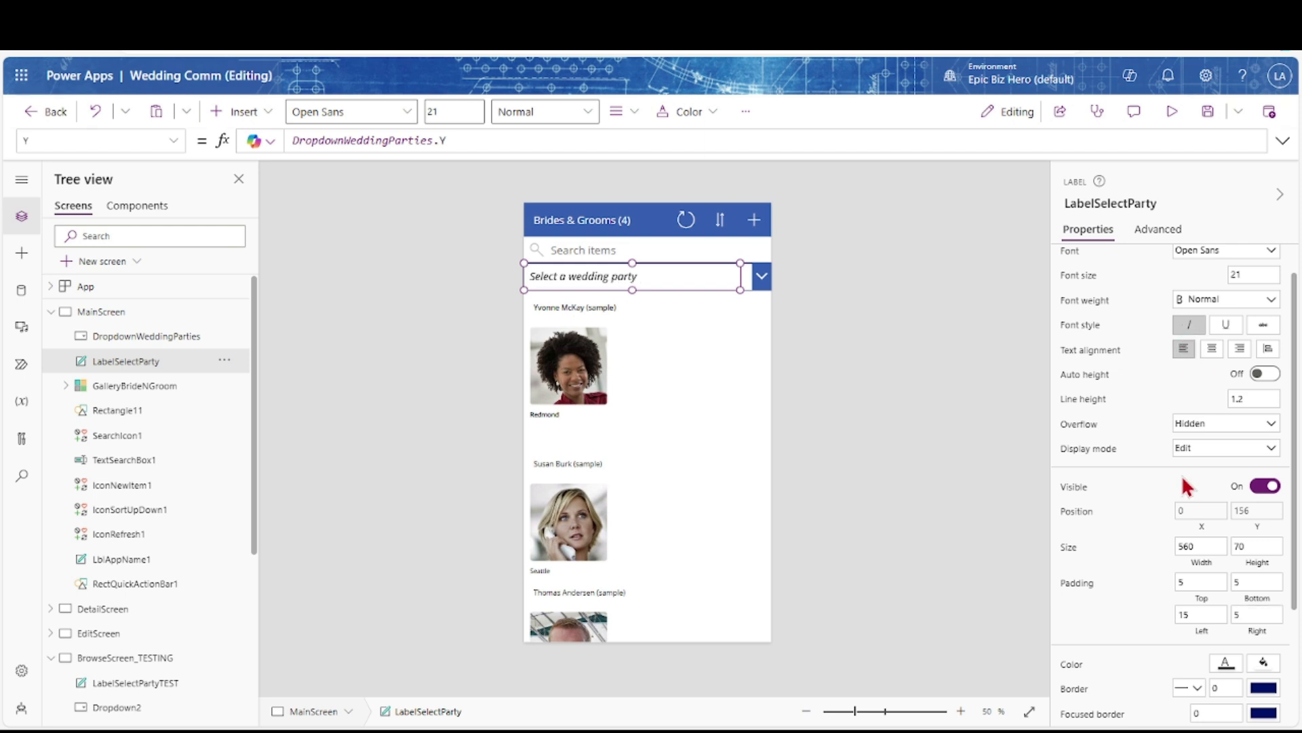
pyautogui.scroll(-3, 1188, 479)
pyautogui.click(1228, 507)
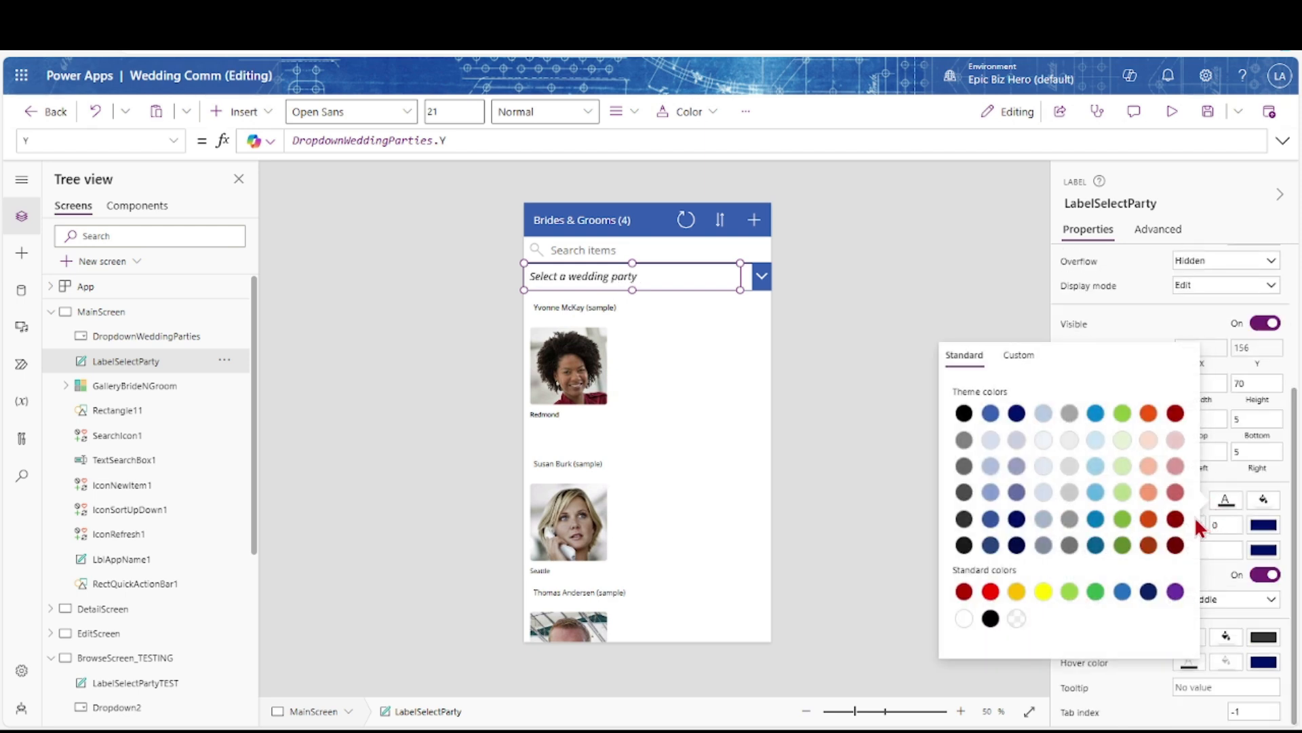
pyautogui.click(1123, 592)
pyautogui.click(1163, 323)
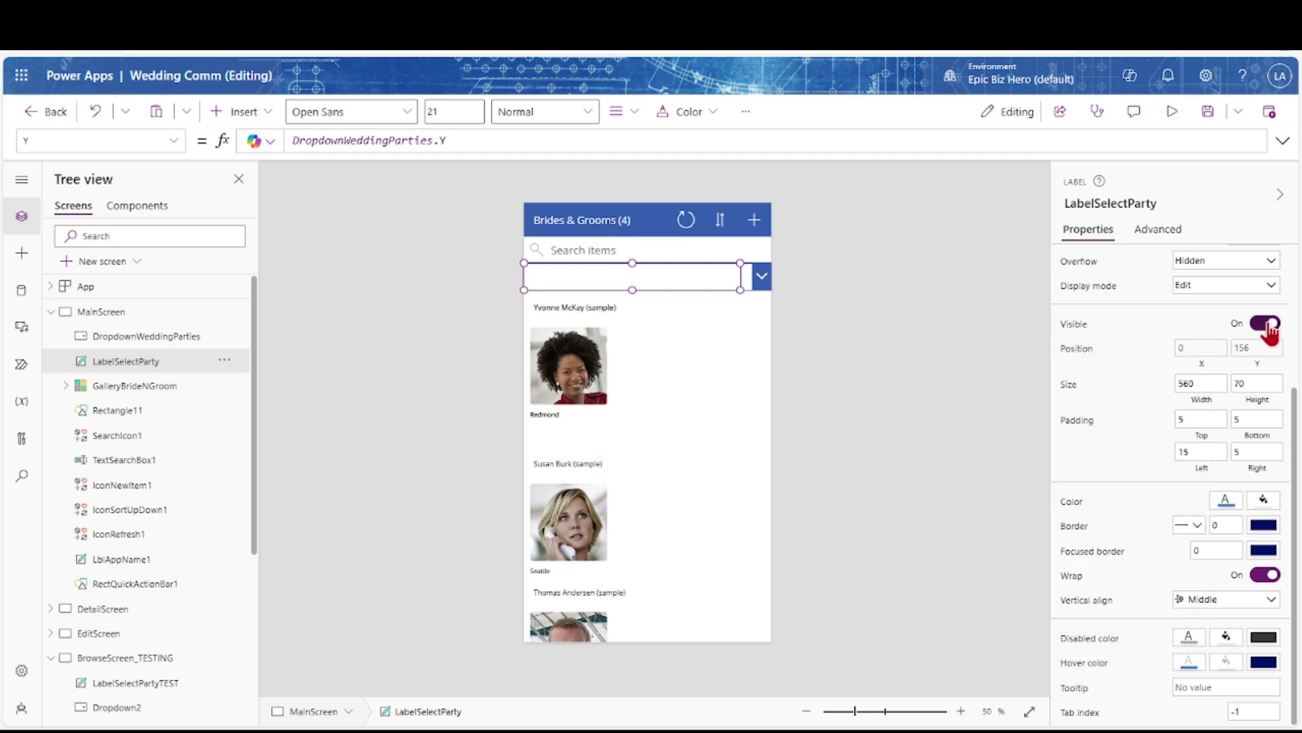
# Set LabelSelectParty's Visible formula to If(DropdownWeddingParties.SelectedText.Value = Blank(), true, false)
pyautogui.click(1077, 330)
pyautogui.click(446, 144)
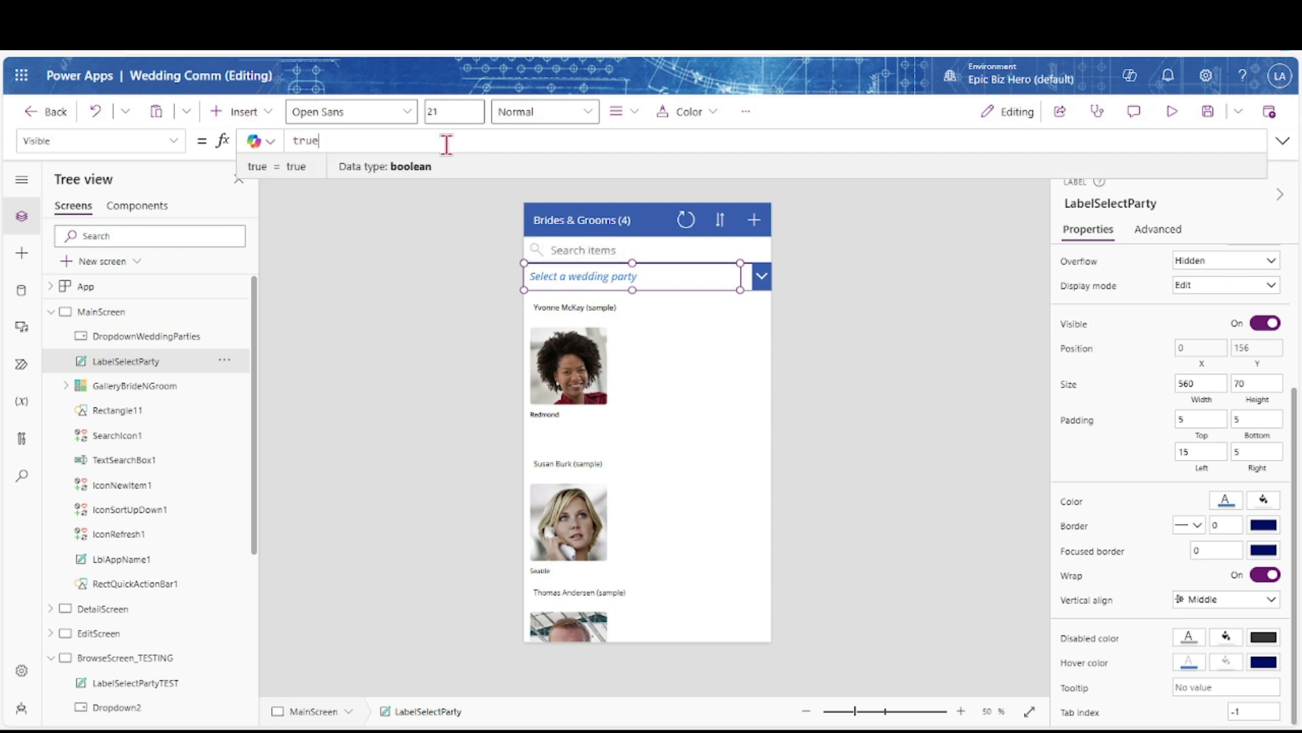
pyautogui.write('If(DropdownWeddingParties.')
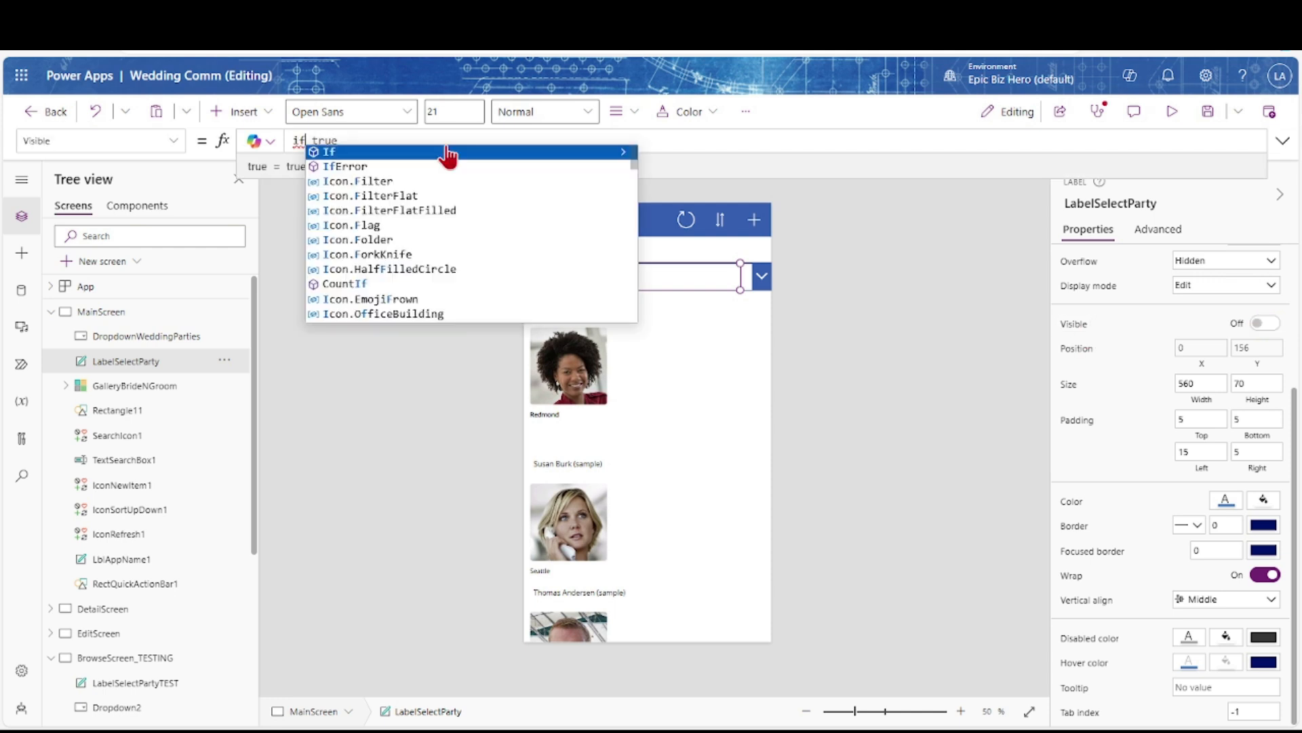
pyautogui.write('sel')
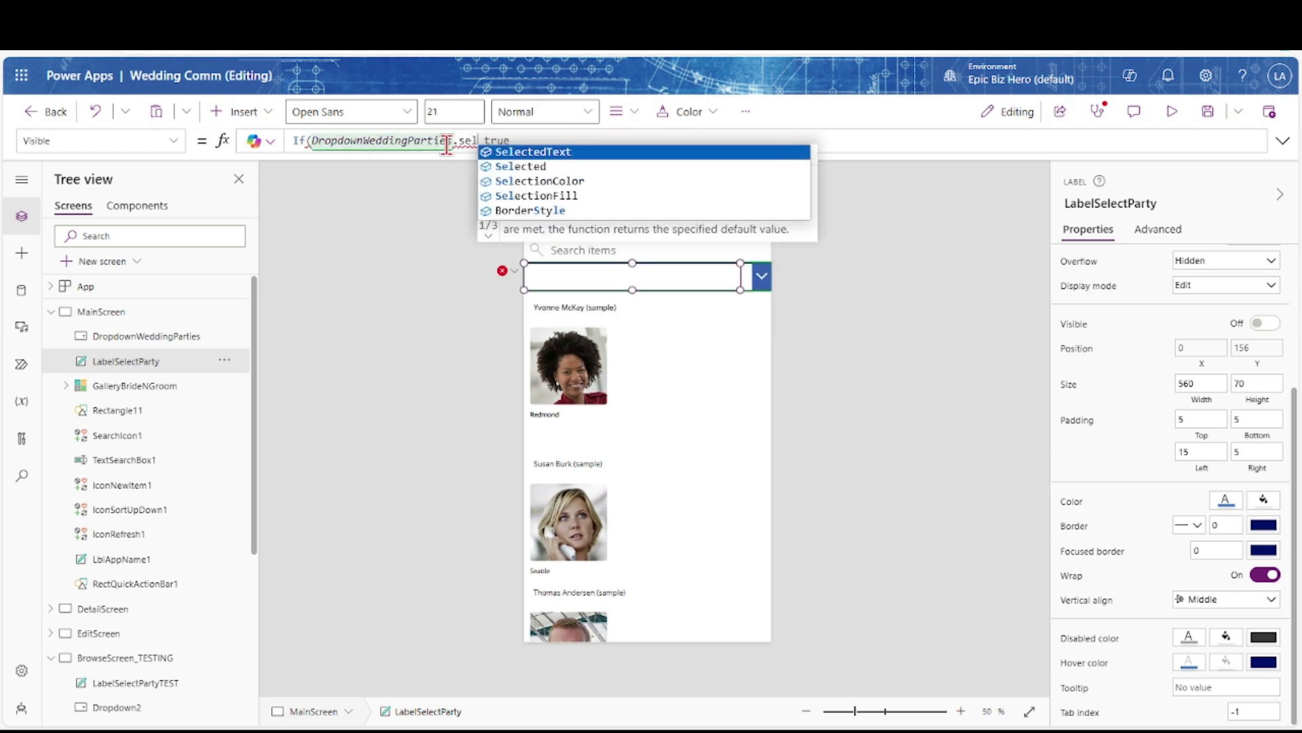
pyautogui.press('Tab')
pyautogui.write('.Value = blank')
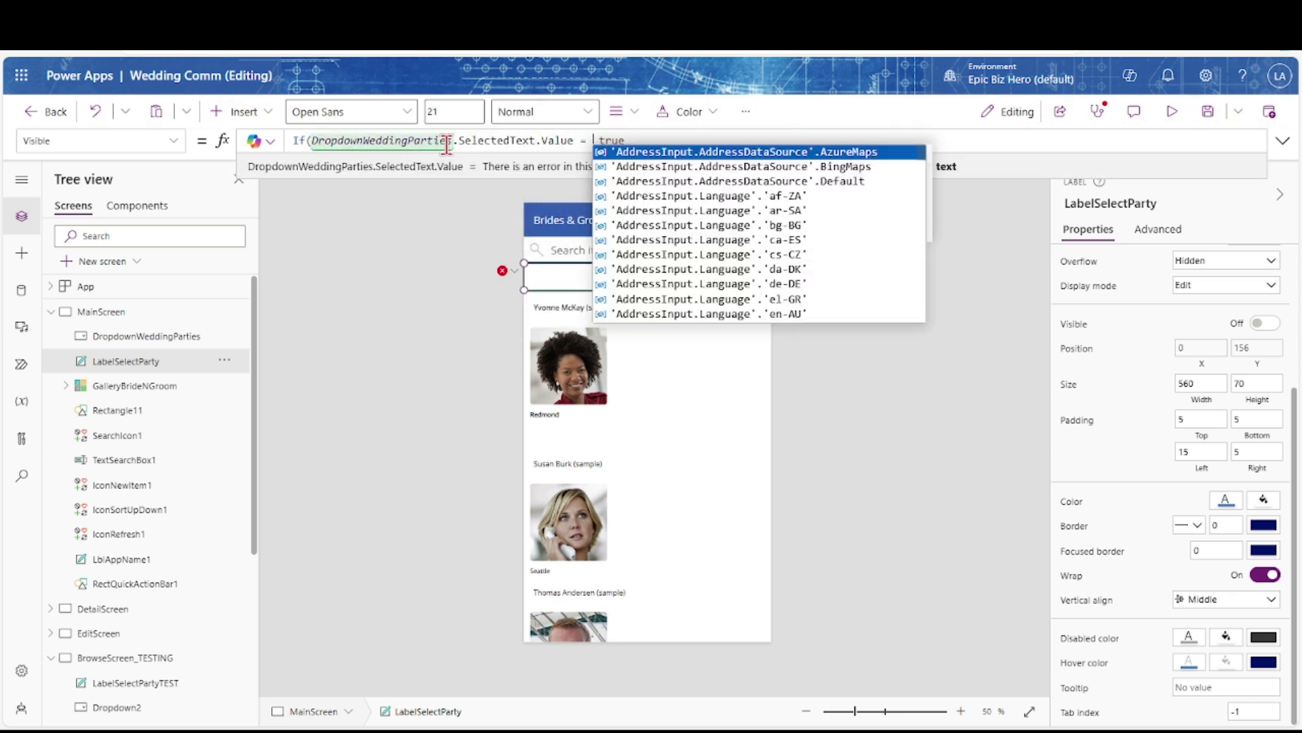
pyautogui.write('(),')
pyautogui.press('End')
pyautogui.write(', fa')
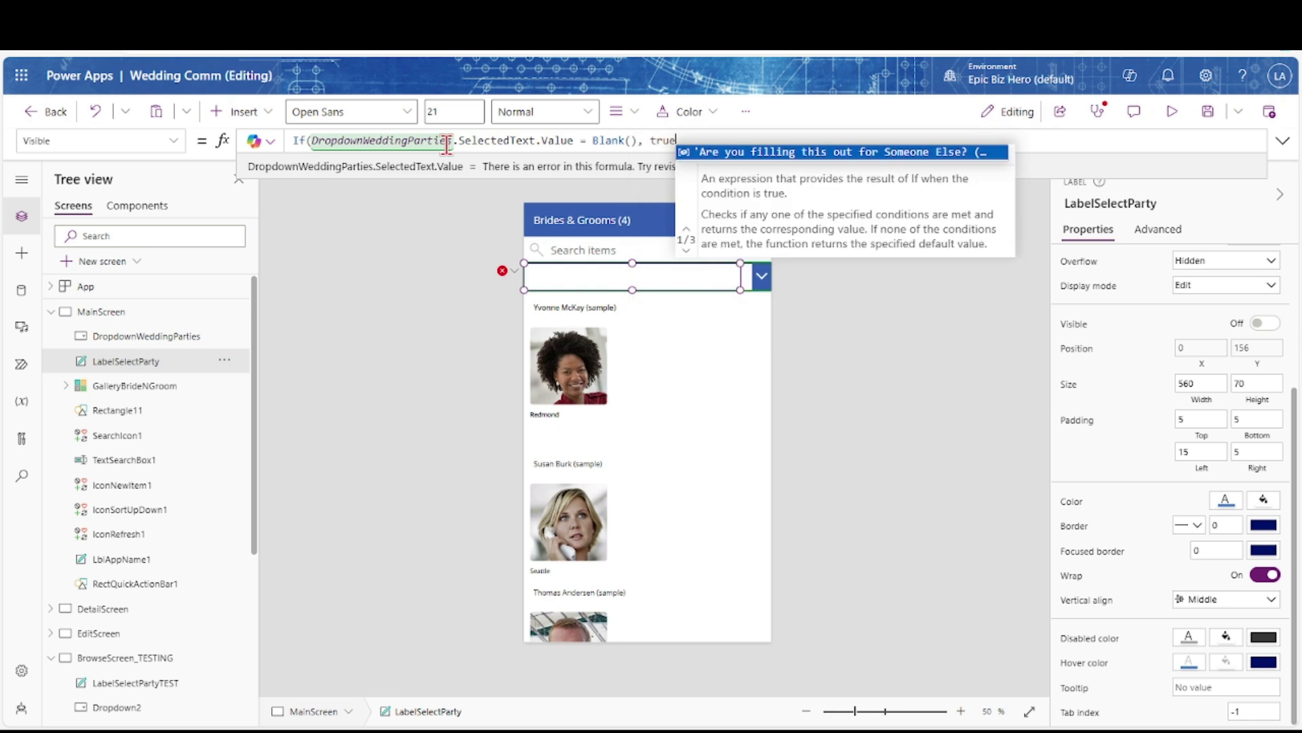
pyautogui.write('lse)')
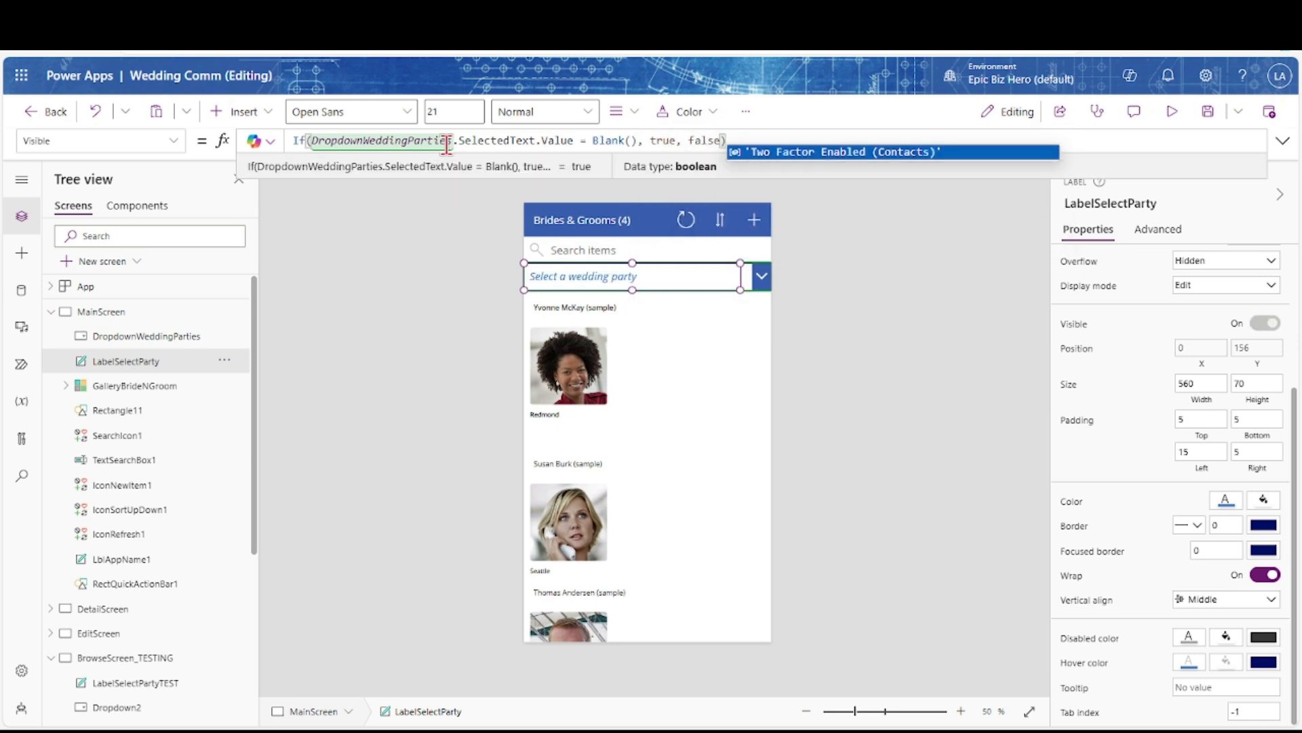
# Preview the app, choose the first wedding party and search for a contact's full name, and return to editing
pyautogui.click(1172, 113)
pyautogui.click(781, 234)
pyautogui.click(712, 262)
pyautogui.click(673, 196)
pyautogui.write('yvonne mckay')
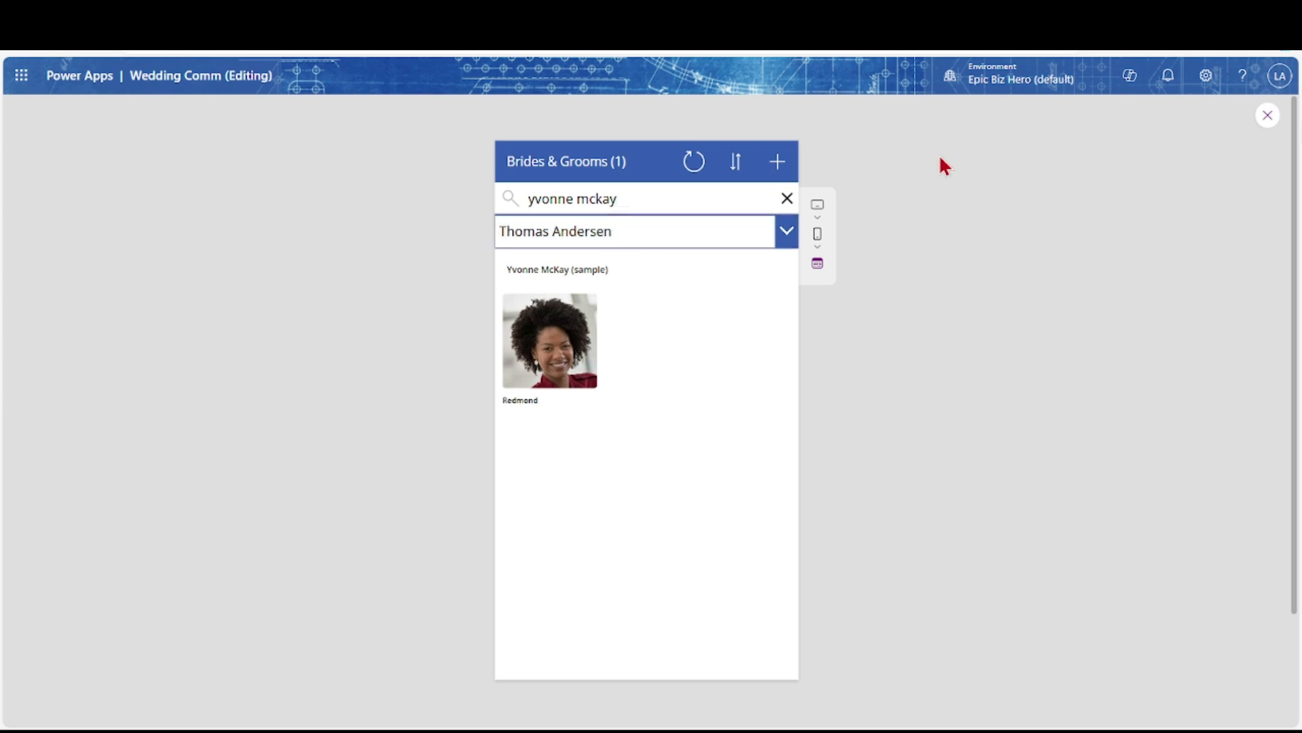
pyautogui.click(1268, 115)
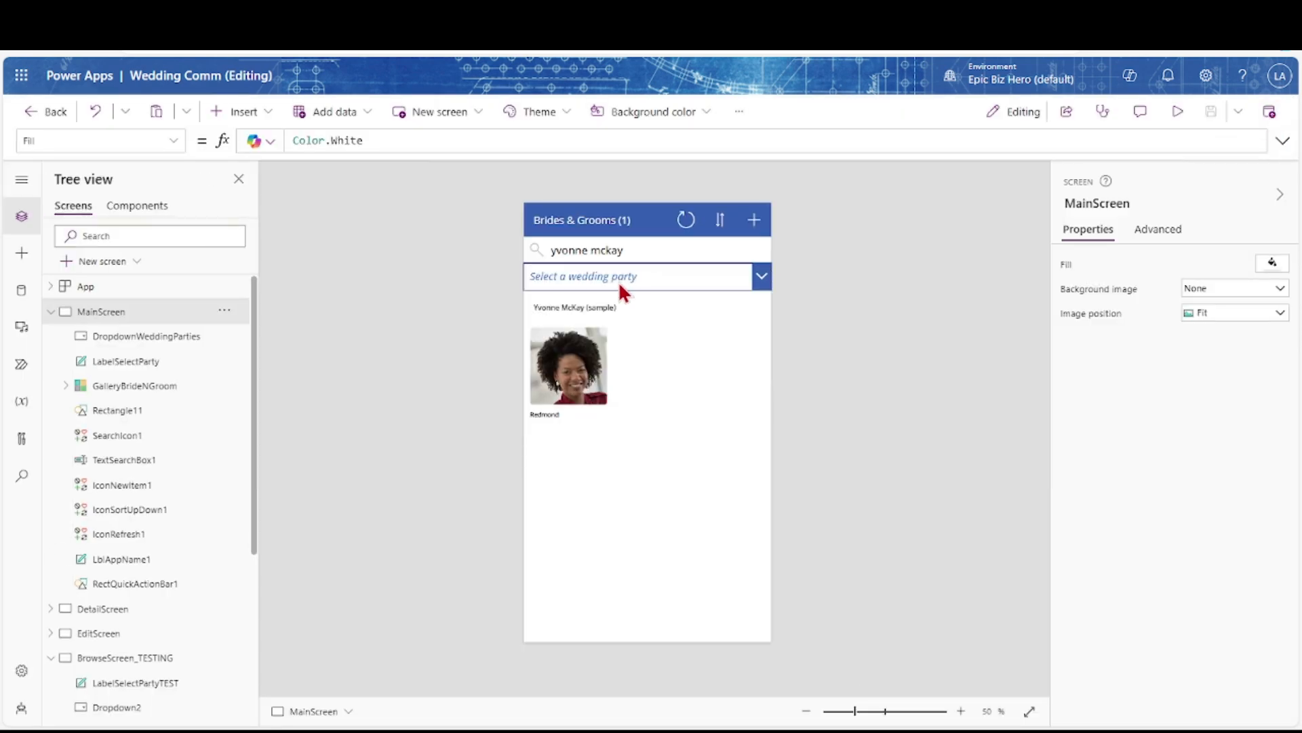
# Copy "Reset(DropdownWeddingParties);" from the OnChange formula of TextSearchBox1
pyautogui.click(626, 248)
pyautogui.click(174, 141)
pyautogui.scroll(-8, 83, 307)
pyautogui.click(68, 351)
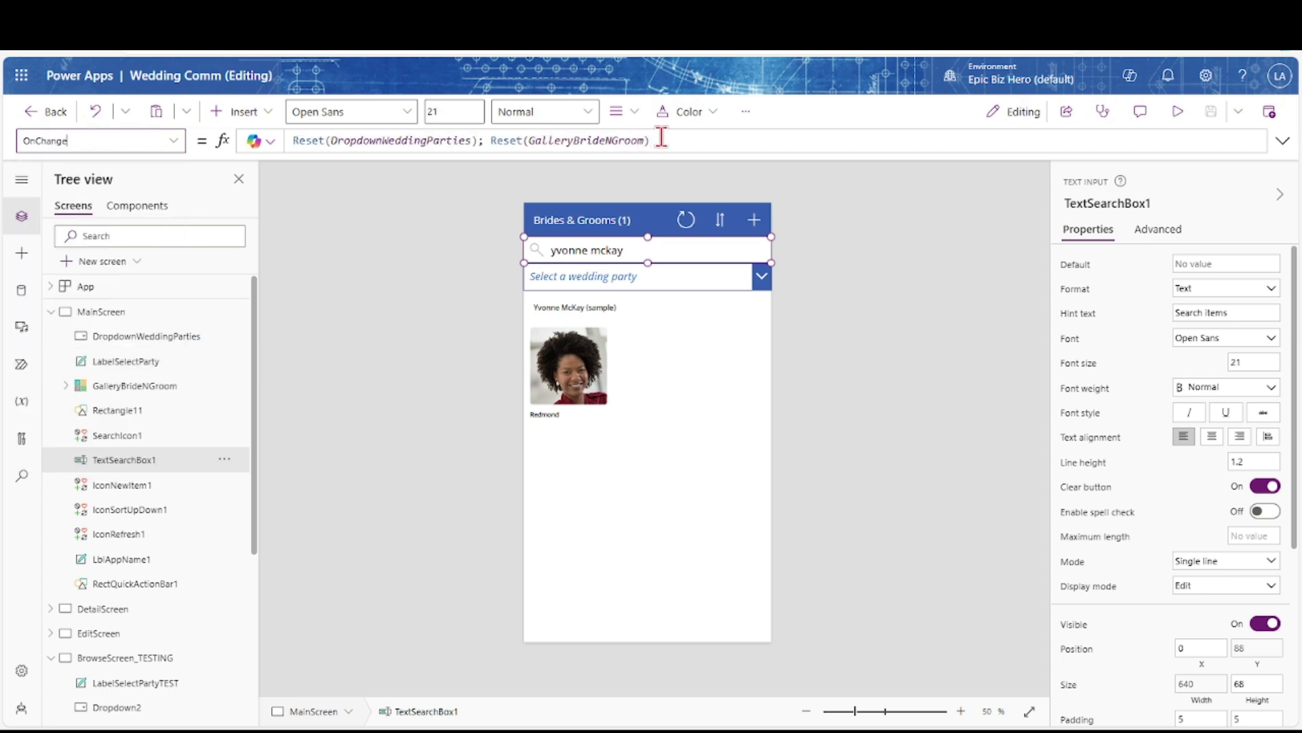
pyautogui.click(483, 142)
pyautogui.moveTo(485, 141); pyautogui.dragTo(286, 141)
pyautogui.hotkey('ctrl', 'c')
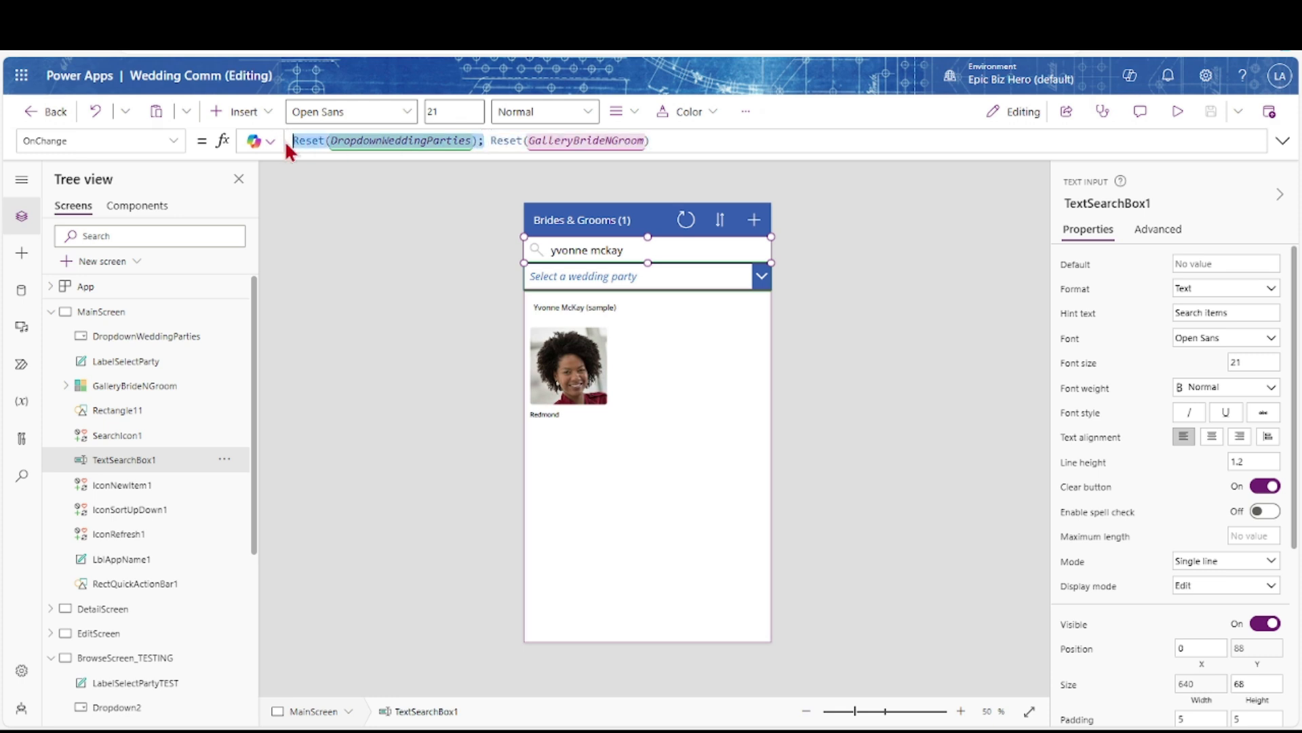
# Set the OnSelect formula of TextSearchBox1 to the copied "Reset(DropdownWeddingParties);"
pyautogui.click(173, 140)
pyautogui.scroll(-3, 89, 339)
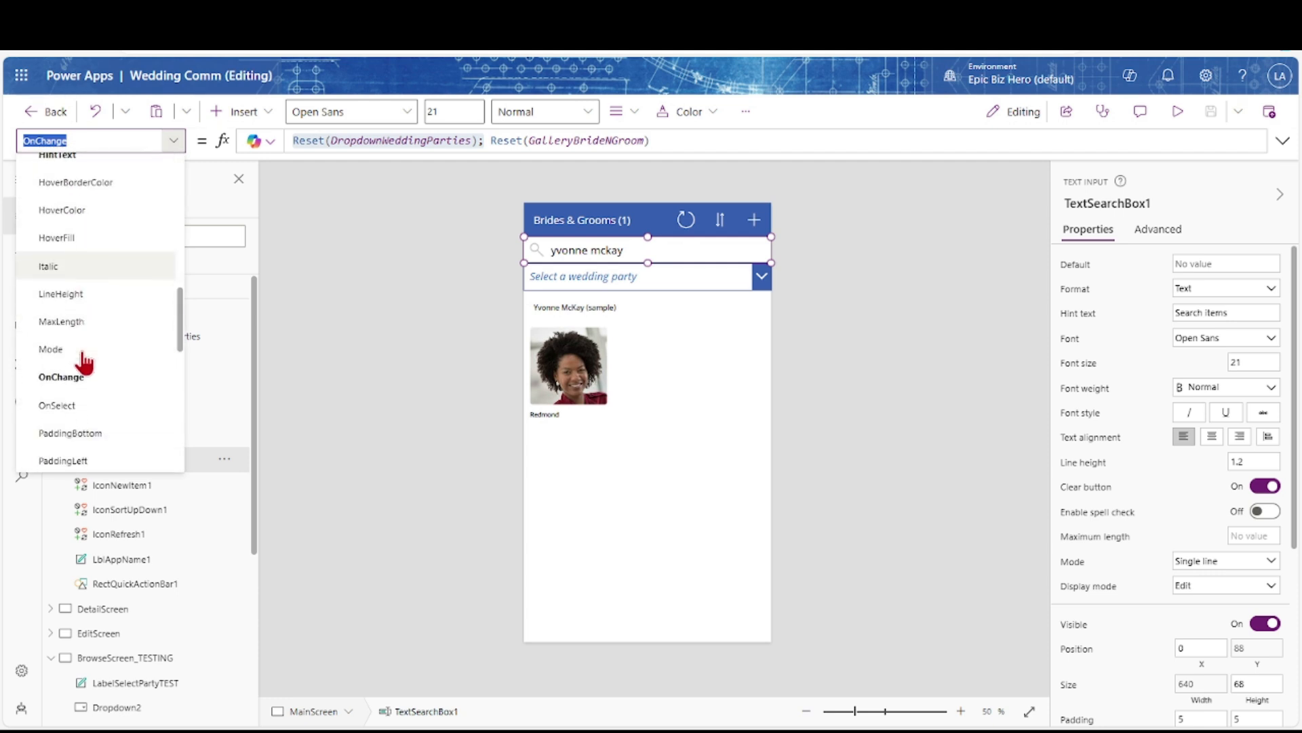
pyautogui.click(64, 405)
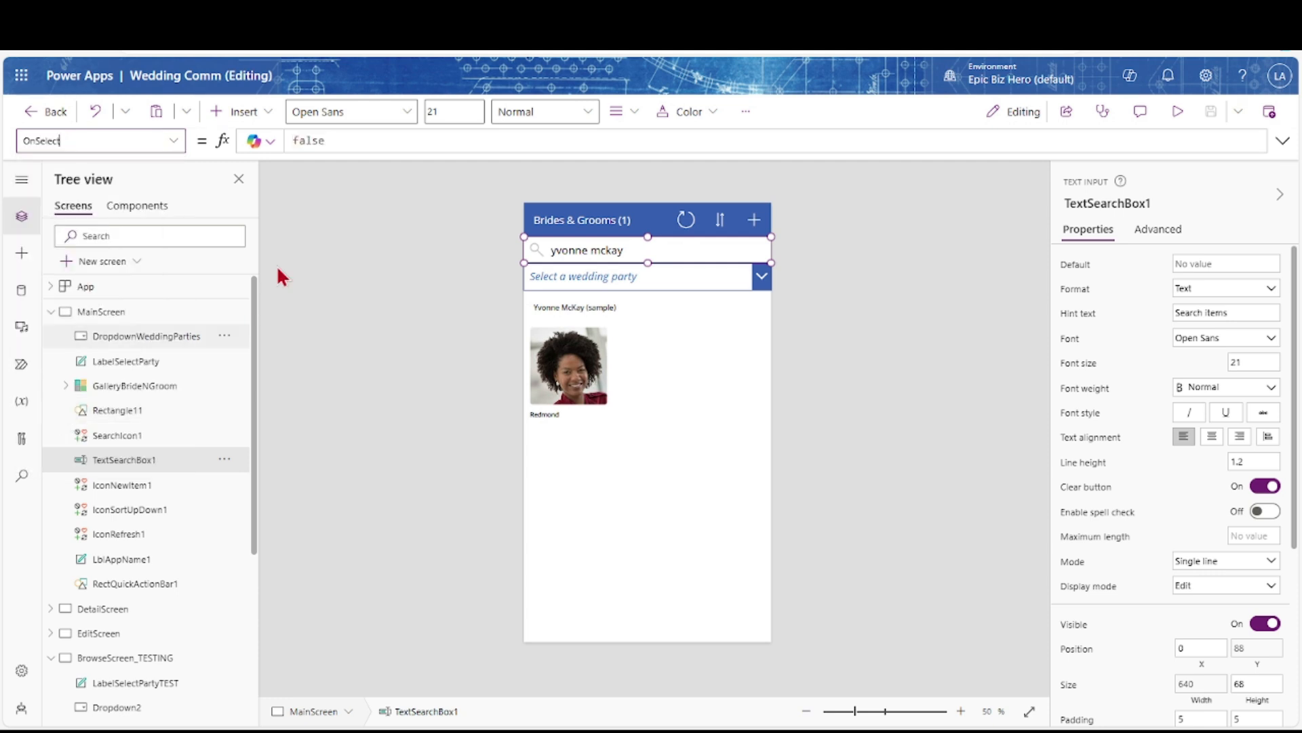
pyautogui.click(332, 140)
pyautogui.hotkey('ctrl', 'v')
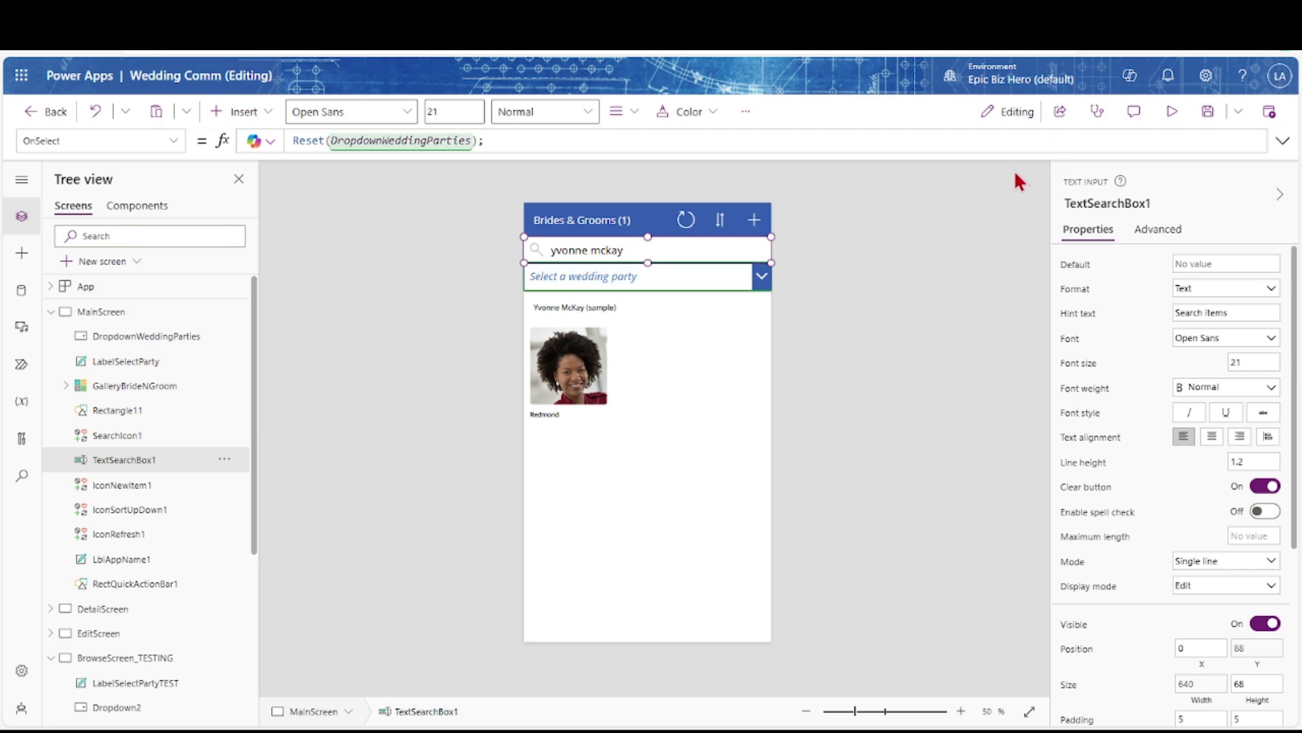
# Preview choosing the first wedding party, searching by a contact's first name and reopening the dropdown, and return to editing
pyautogui.click(1172, 112)
pyautogui.click(787, 232)
pyautogui.click(705, 264)
pyautogui.click(691, 198)
pyautogui.write('yvonn')
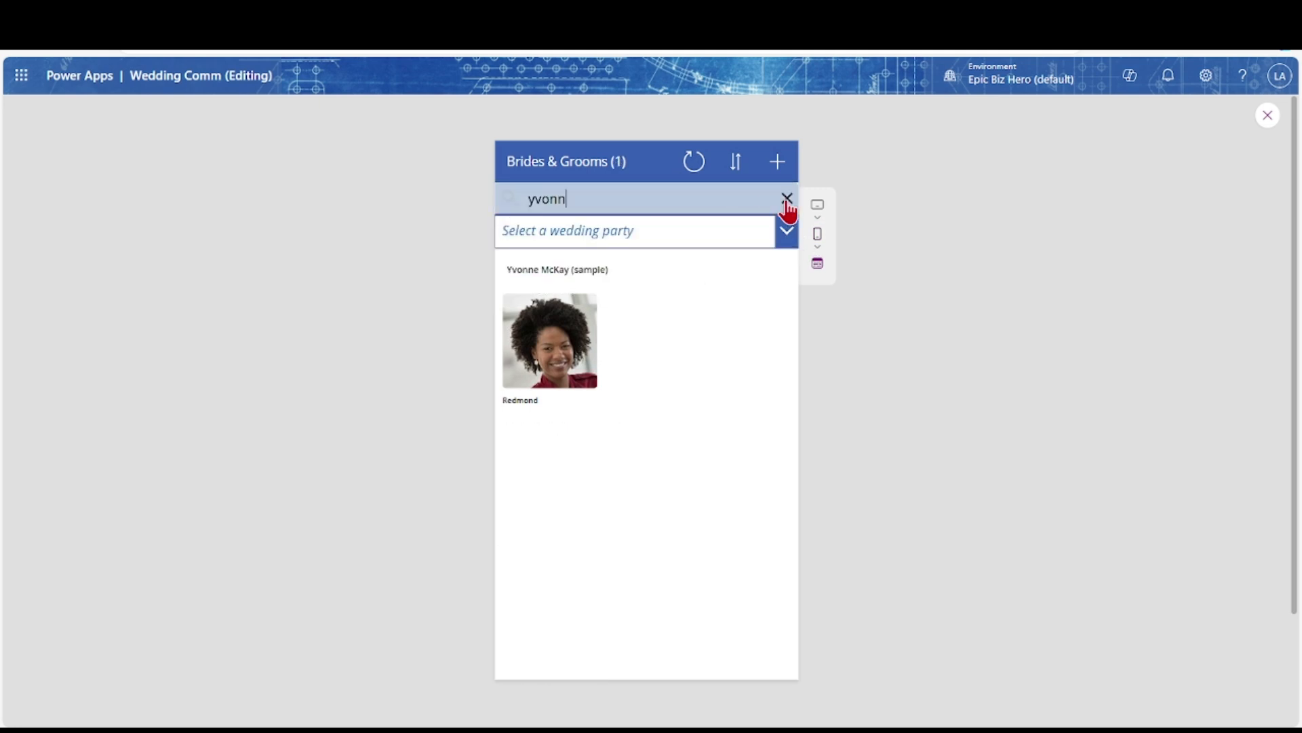
pyautogui.click(789, 233)
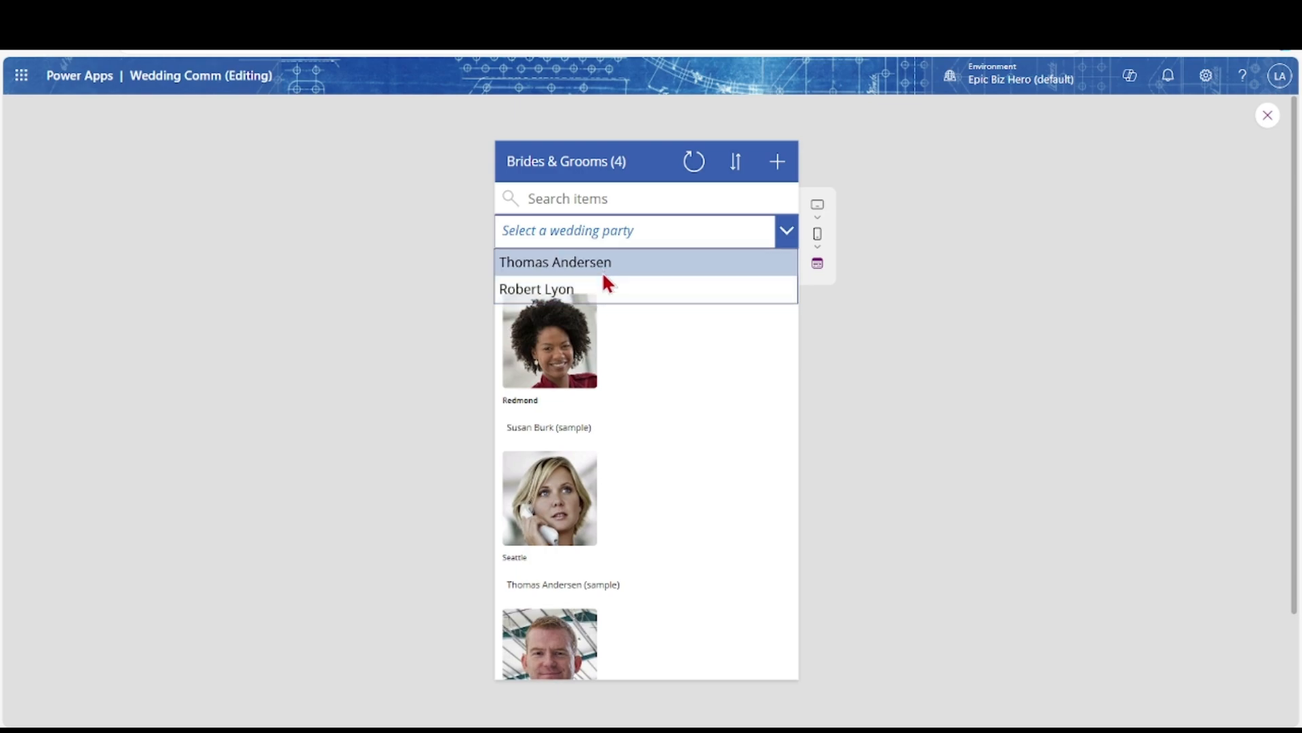
pyautogui.click(1267, 116)
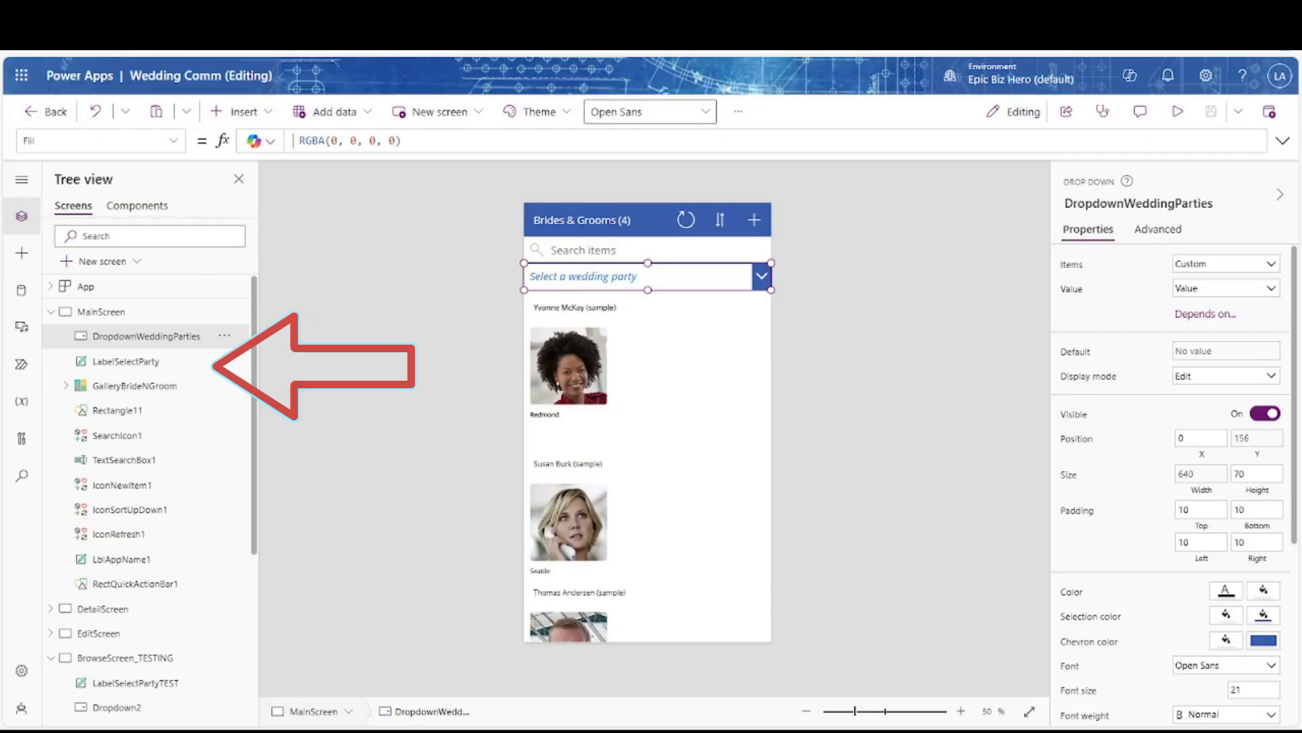
# Bring LabelSelectParty forward one level above DropdownWeddingParties and set the dropdown's fill to white, RGBA(255, 255, 255, 1)
pyautogui.click(145, 368)
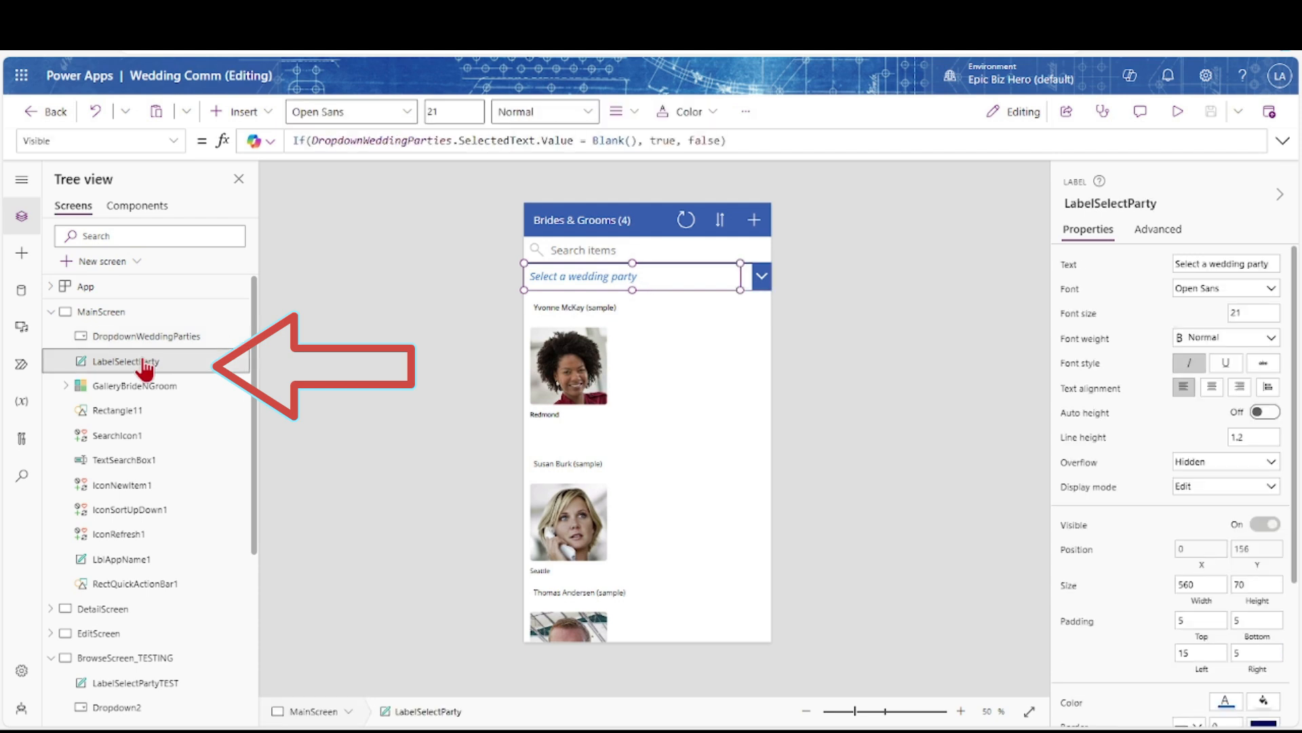
pyautogui.hotkey('ctrl', ']')
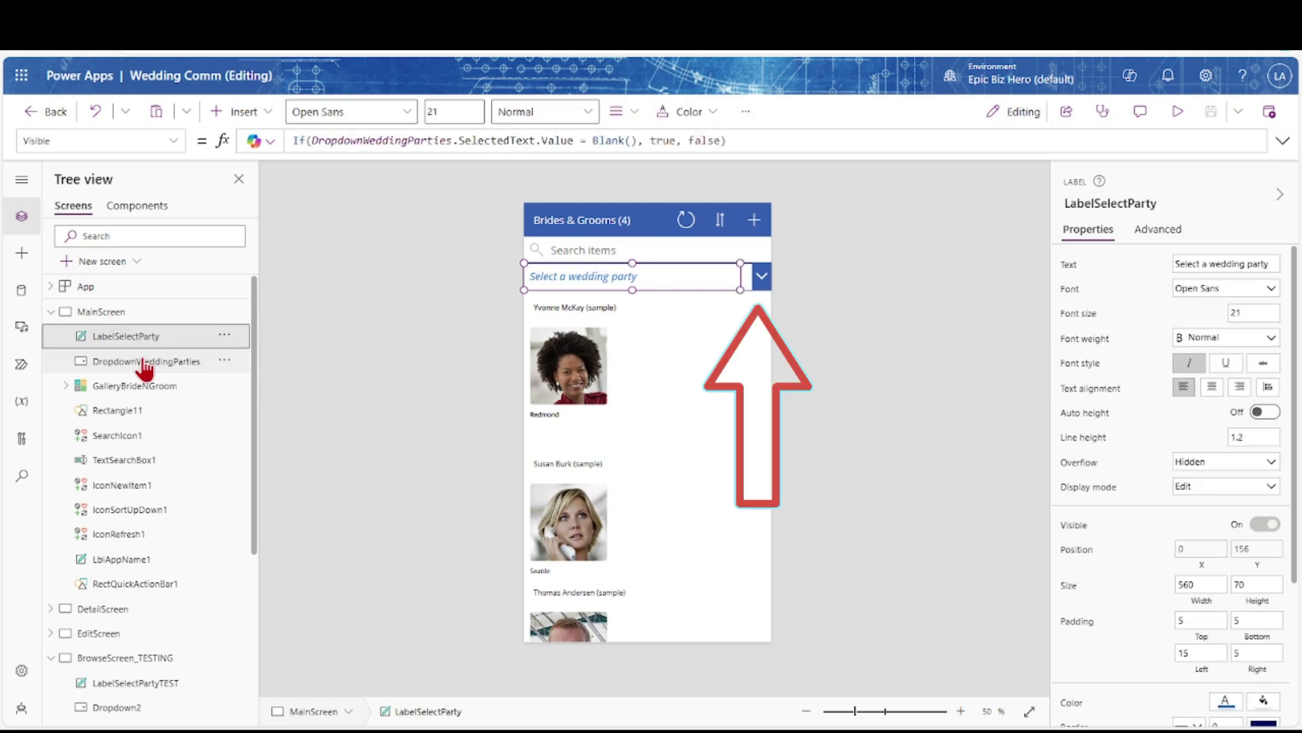
pyautogui.click(129, 363)
pyautogui.click(1261, 592)
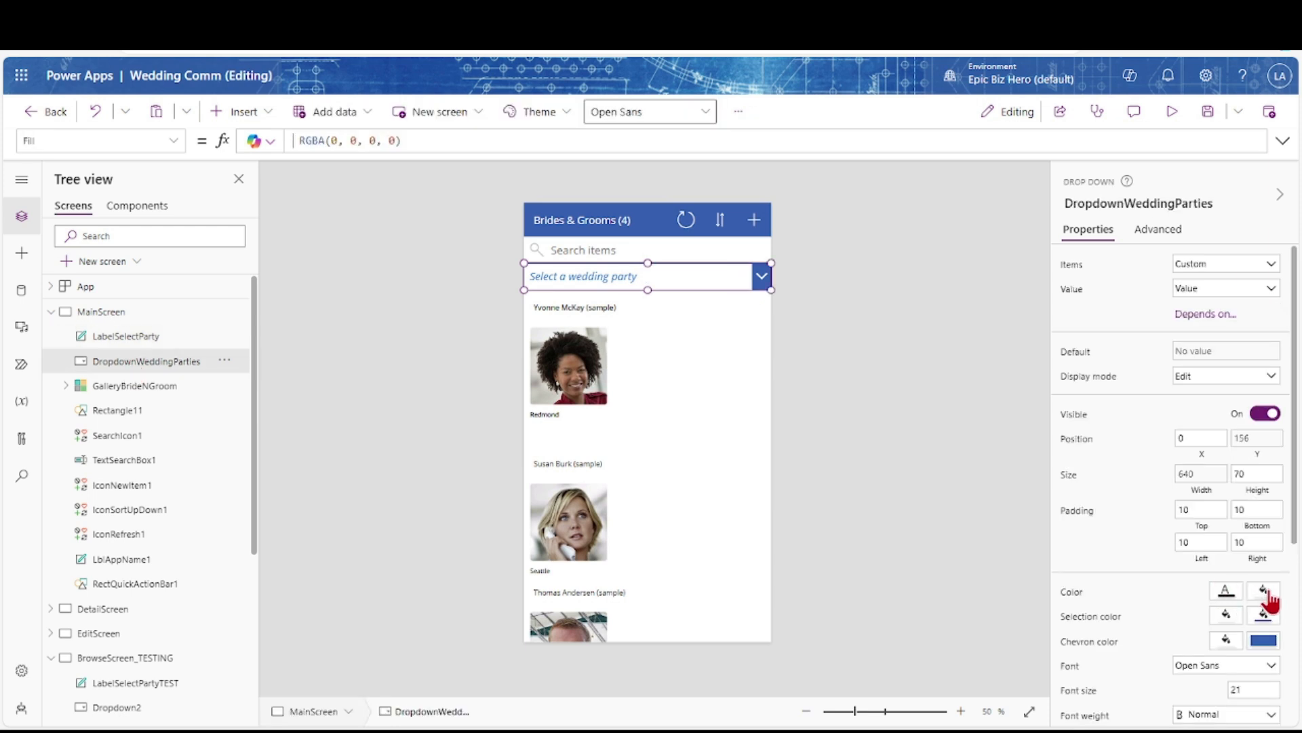
pyautogui.click(1003, 679)
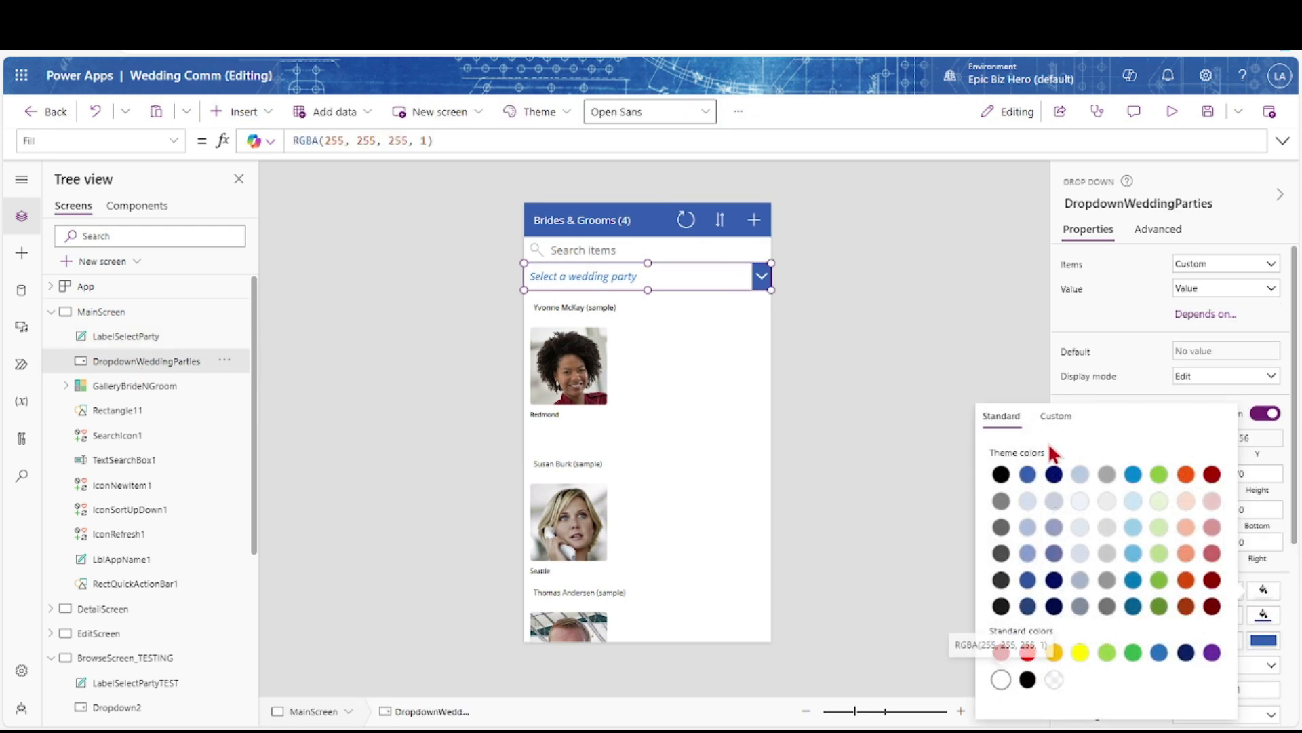
# Preview the app again and filter the gallery by the first wedding party in the dropdown
pyautogui.click(1171, 113)
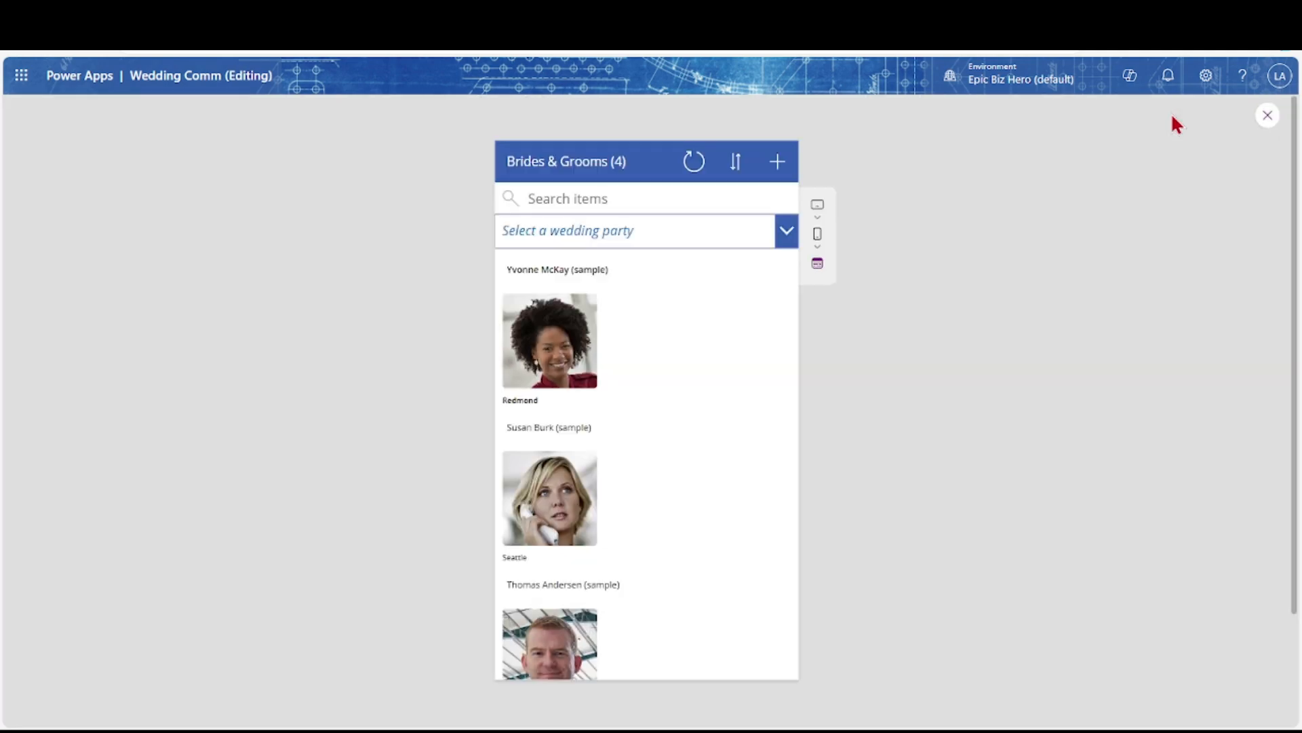
pyautogui.click(786, 233)
pyautogui.click(663, 265)
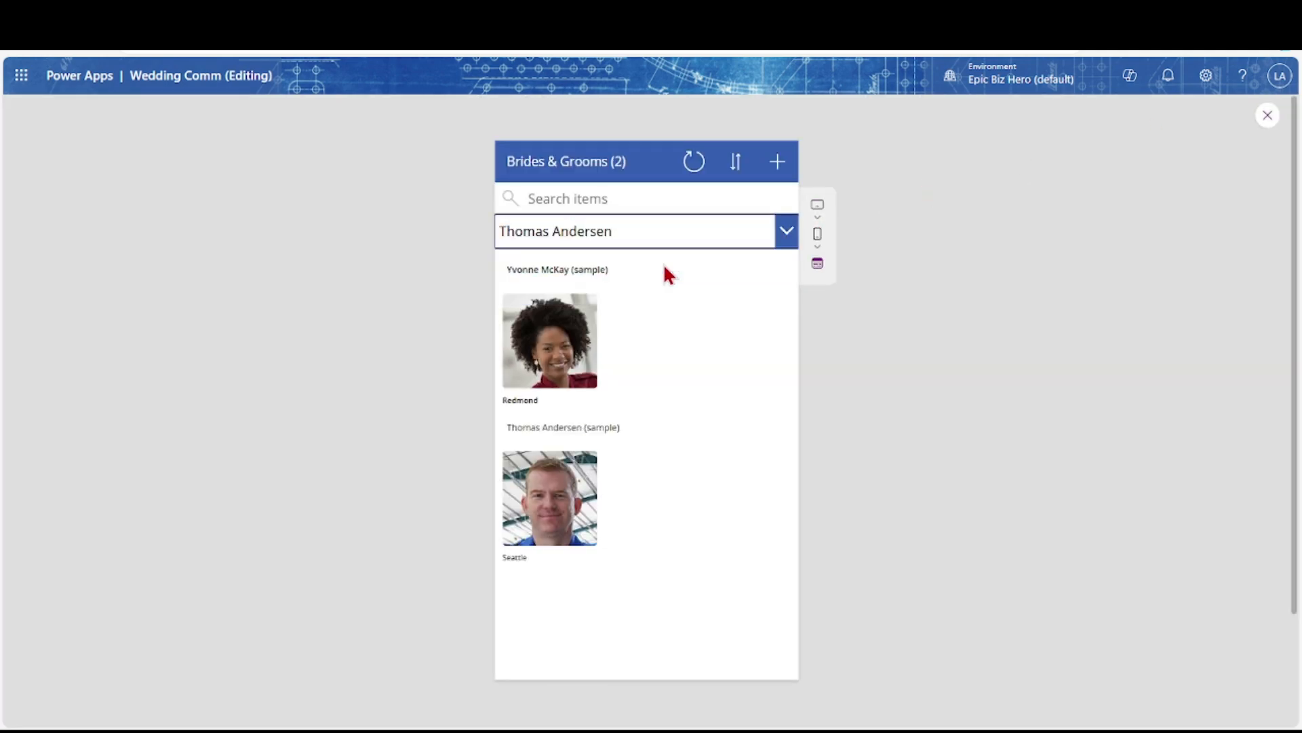